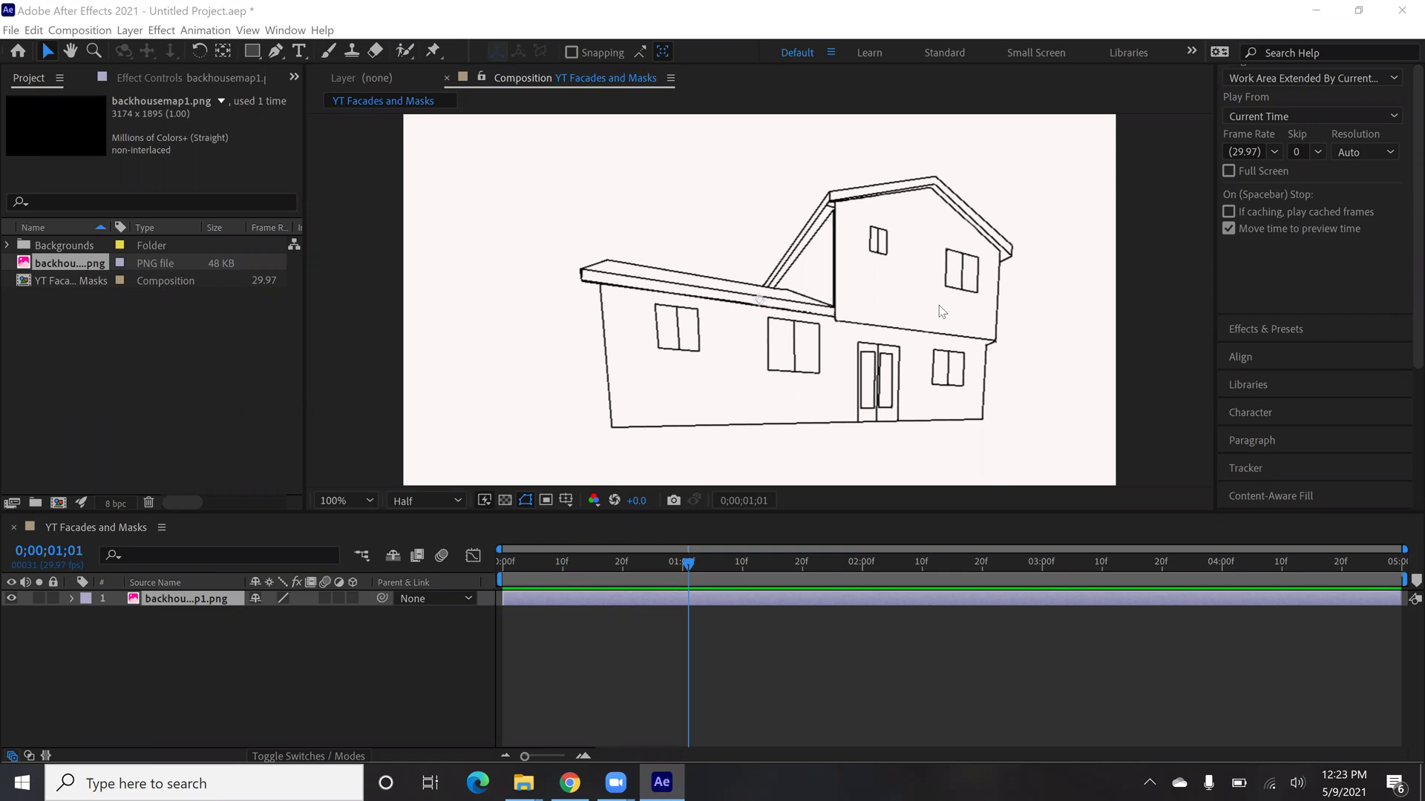
Step: Bring up the Alt+Tab window switcher over the house line-drawing composition
key("alt+Tab")
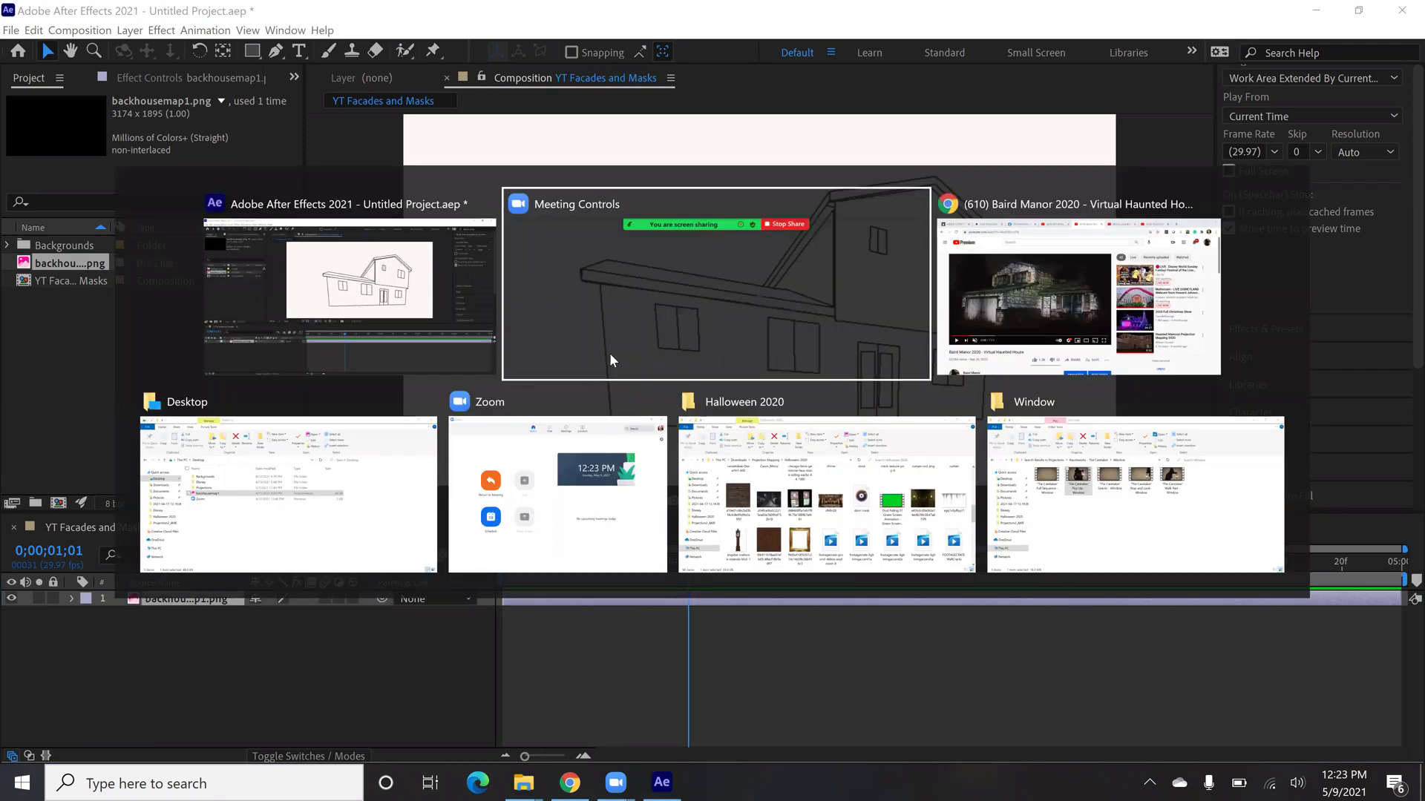
Step: Watch the Baird Manor 2020 projection video in Chrome, then switch back to After Effects
key("alt+Tab")
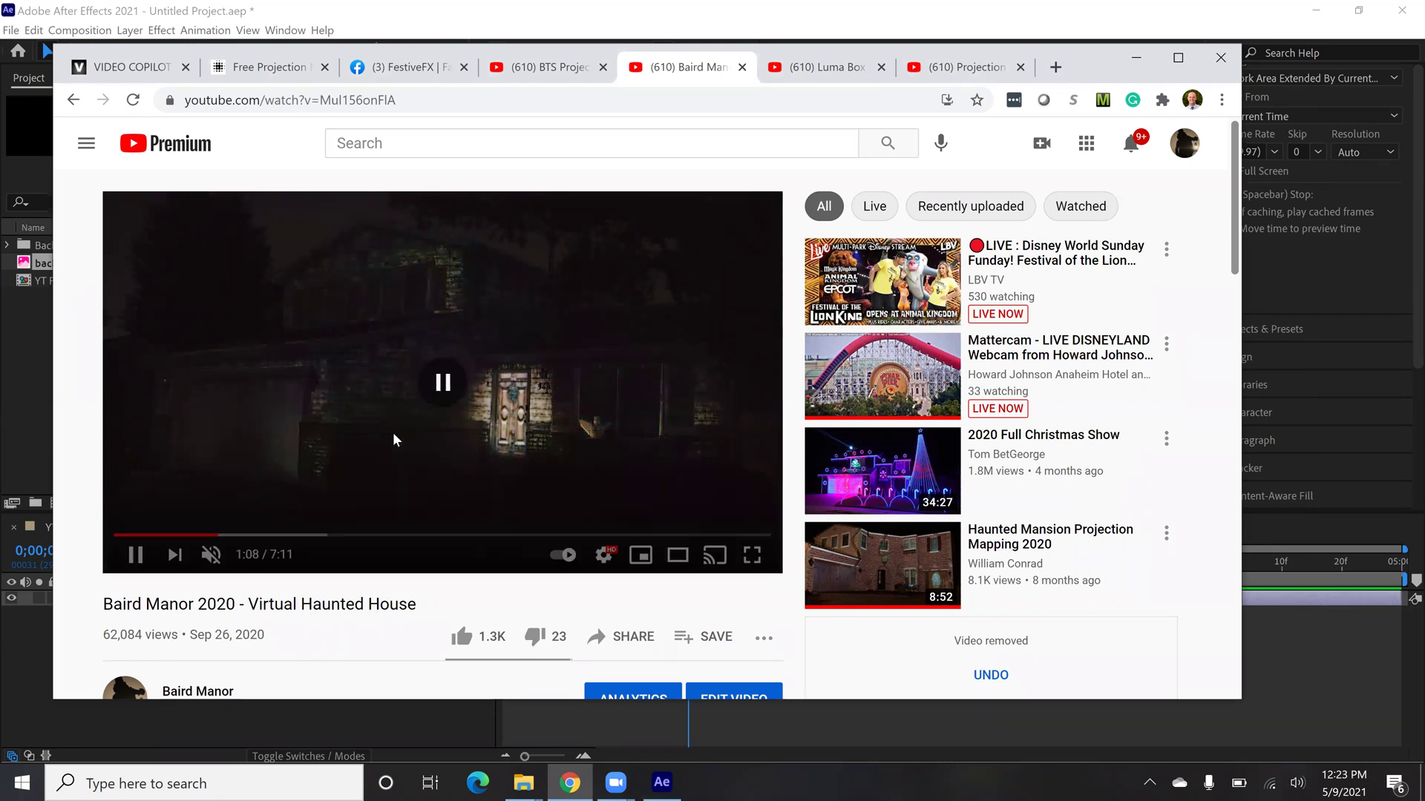
key("alt+Tab")
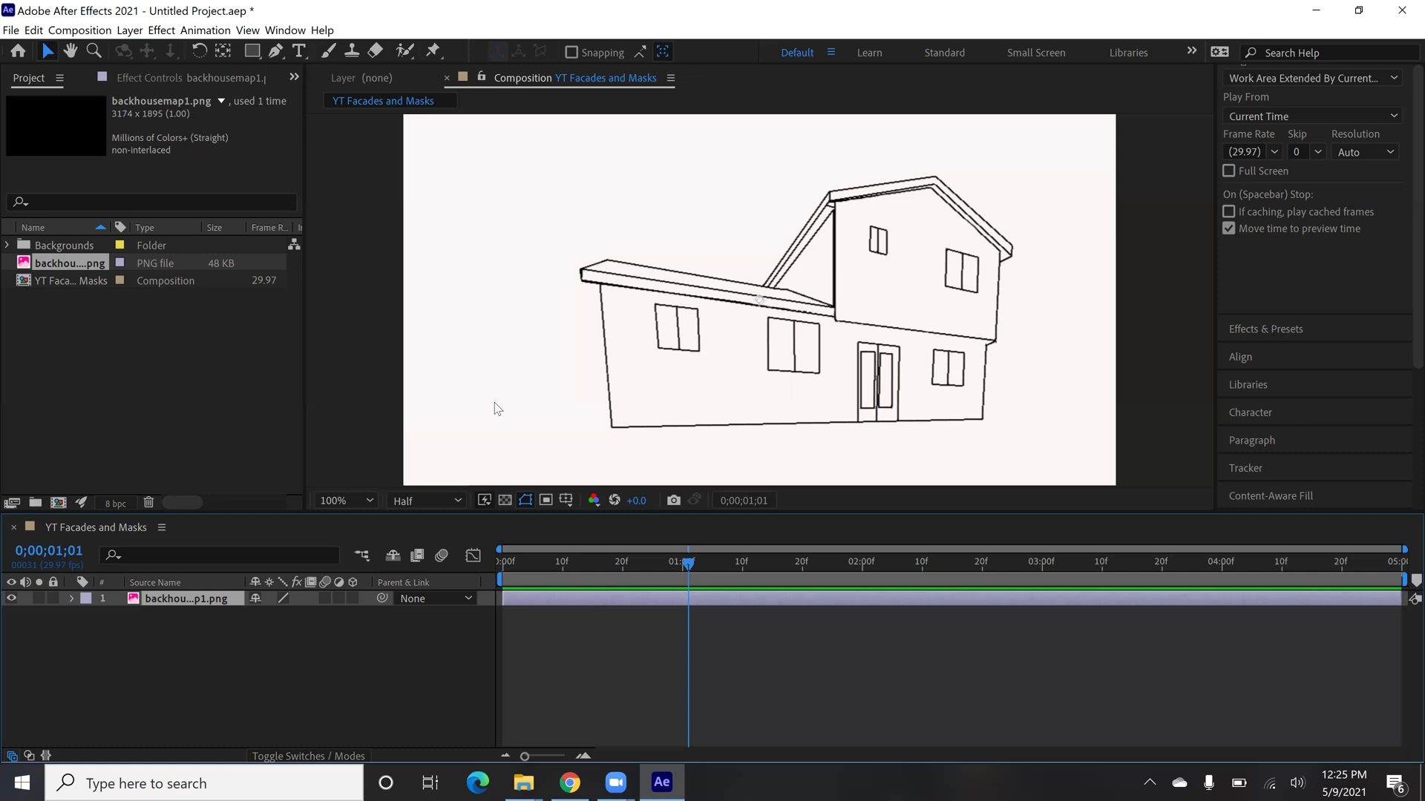
Step: Seek the Baird Manor video to 0:51 to show the lit facade, then return to After Effects
key("alt+Tab")
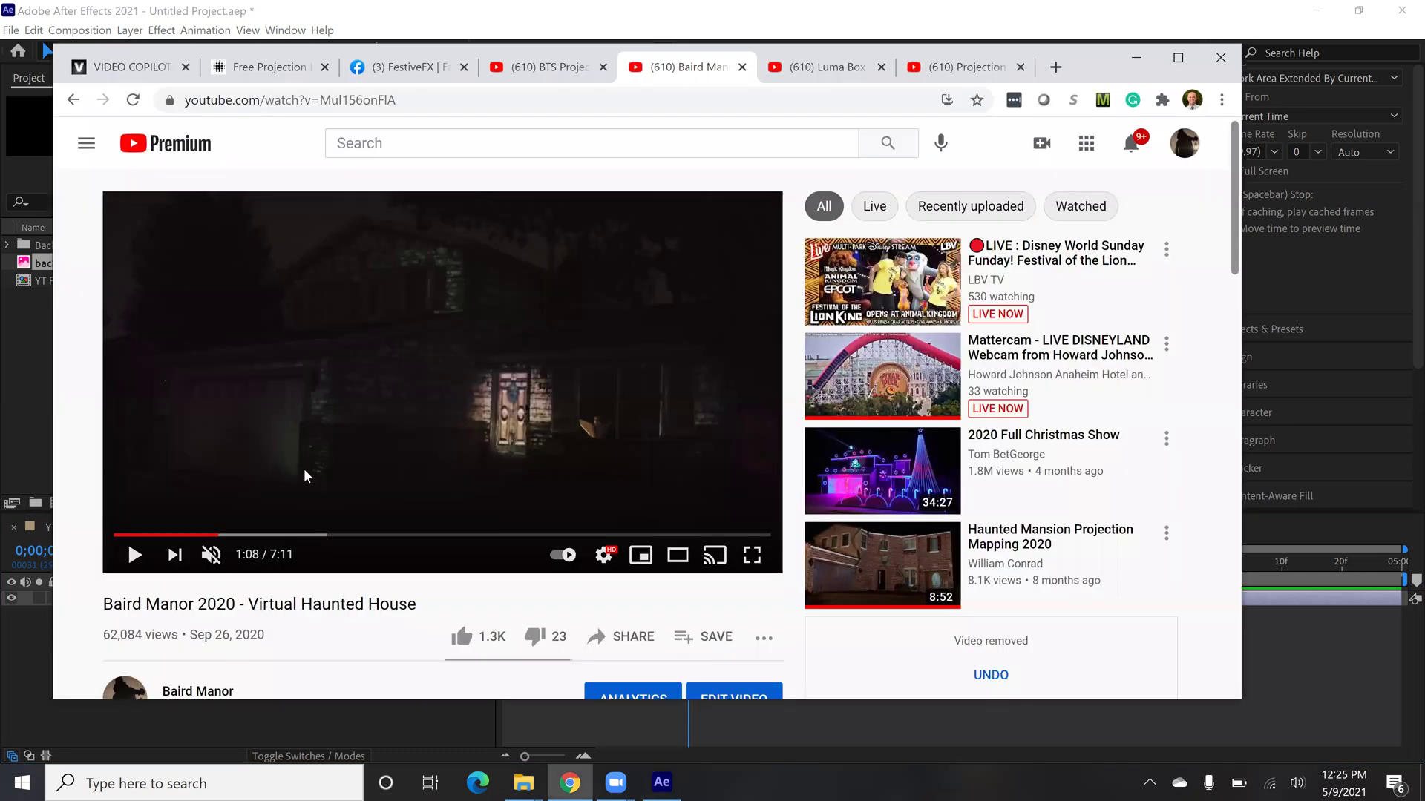
left_click(192, 534)
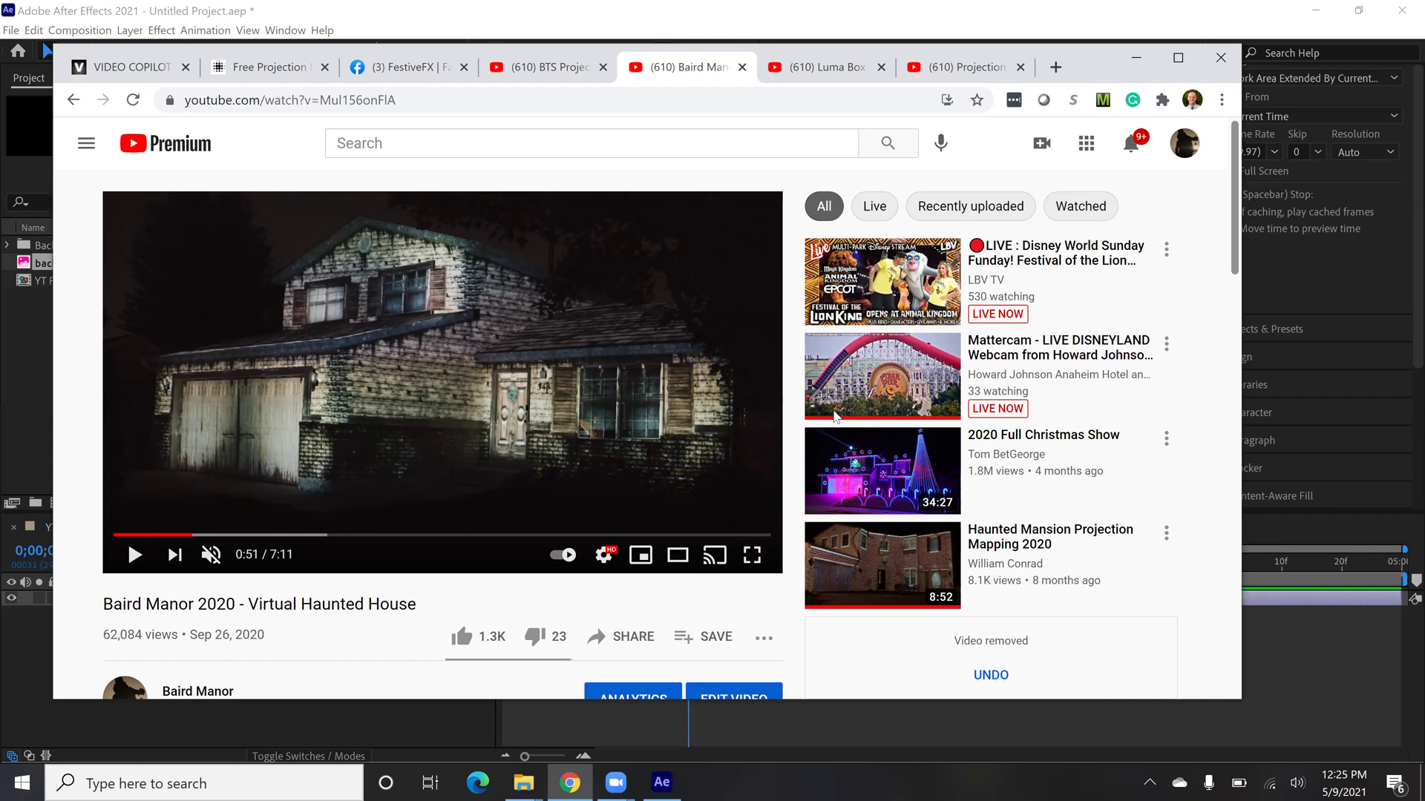
key("alt+Tab")
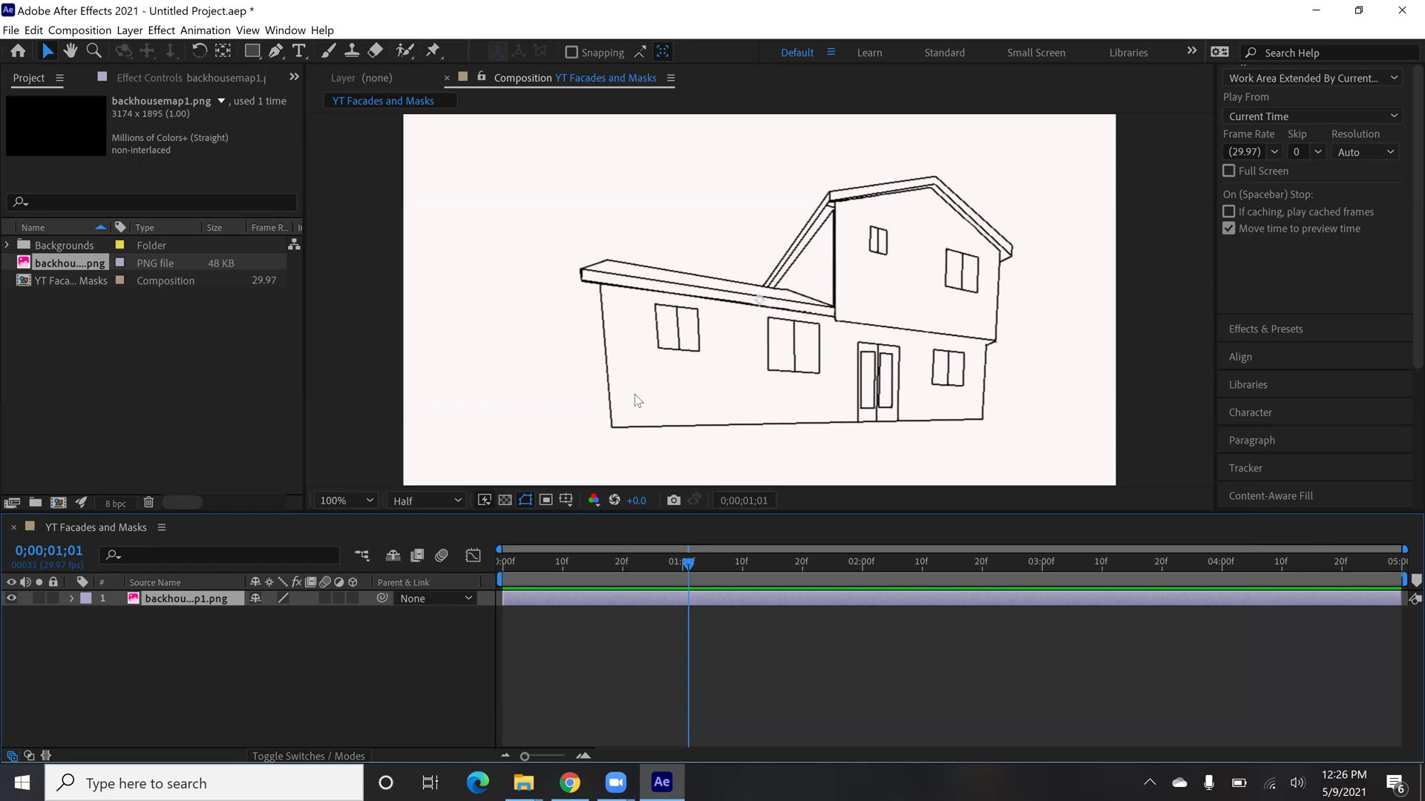
Step: Zoom the viewer to 200% and pan to the house's lower facade windows and door
scroll(636, 401, "up", 2)
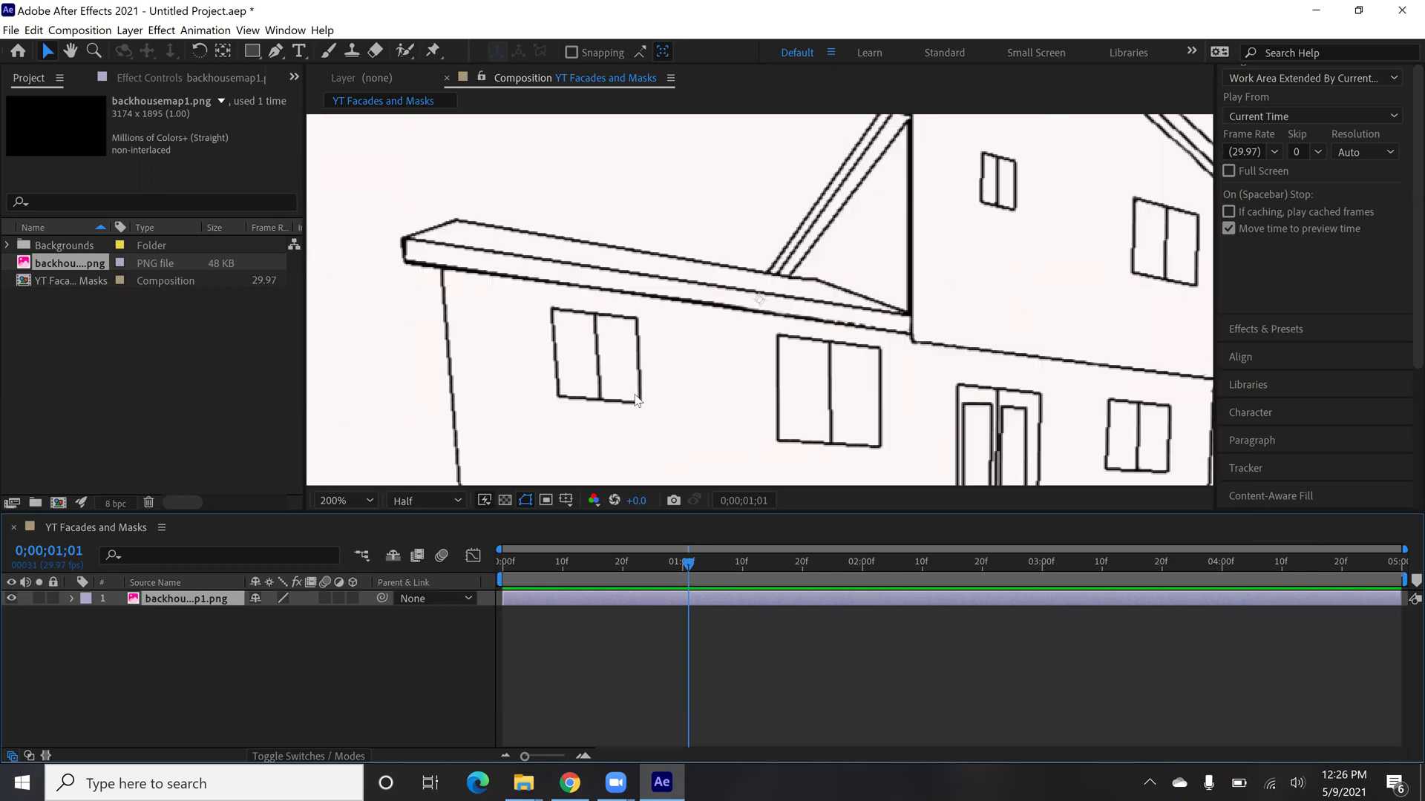
left_click(71, 50)
left_click_drag(662, 410, 601, 313)
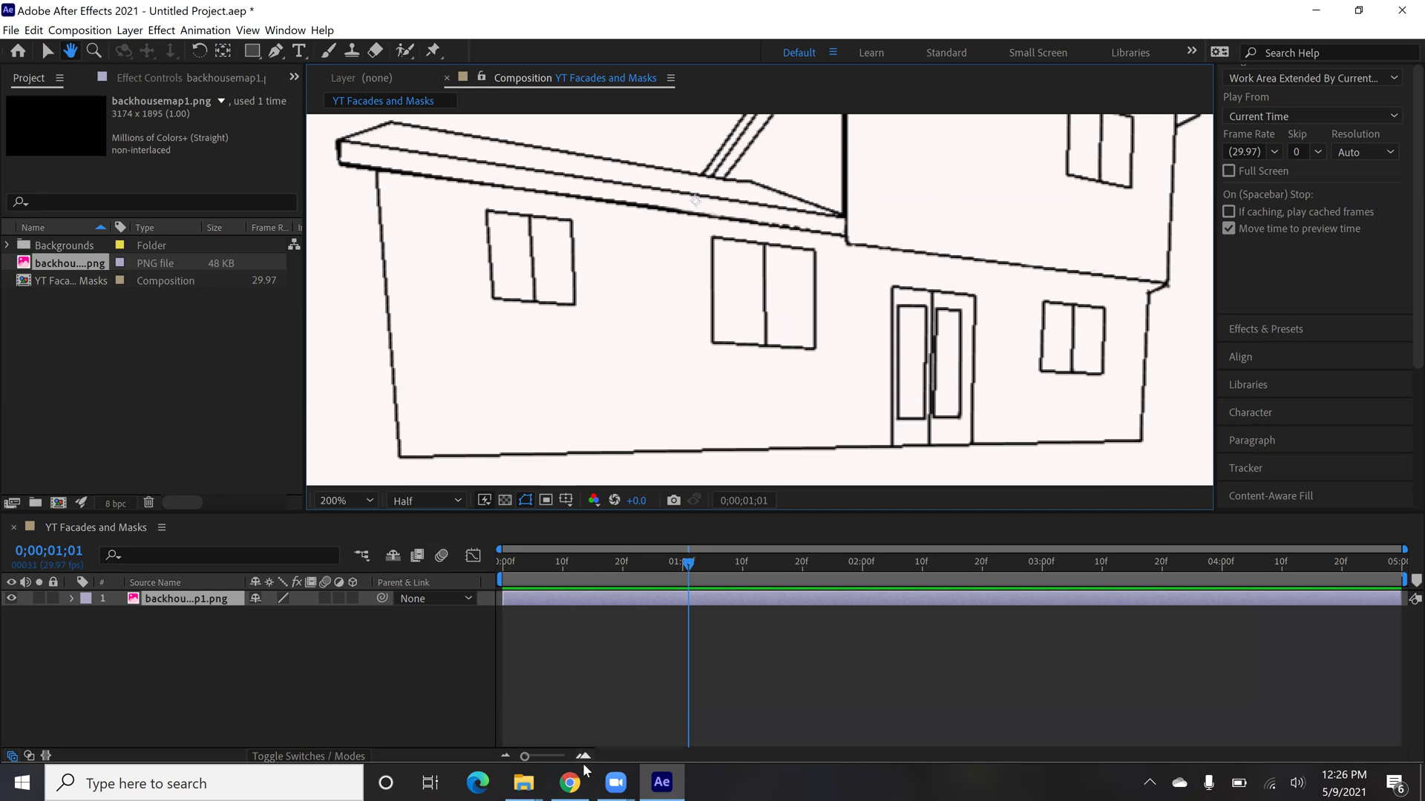
Step: Select the dark wood-plank texture d19e01c… in the Halloween 2020 folder, then restore the window size
key("alt+Tab")
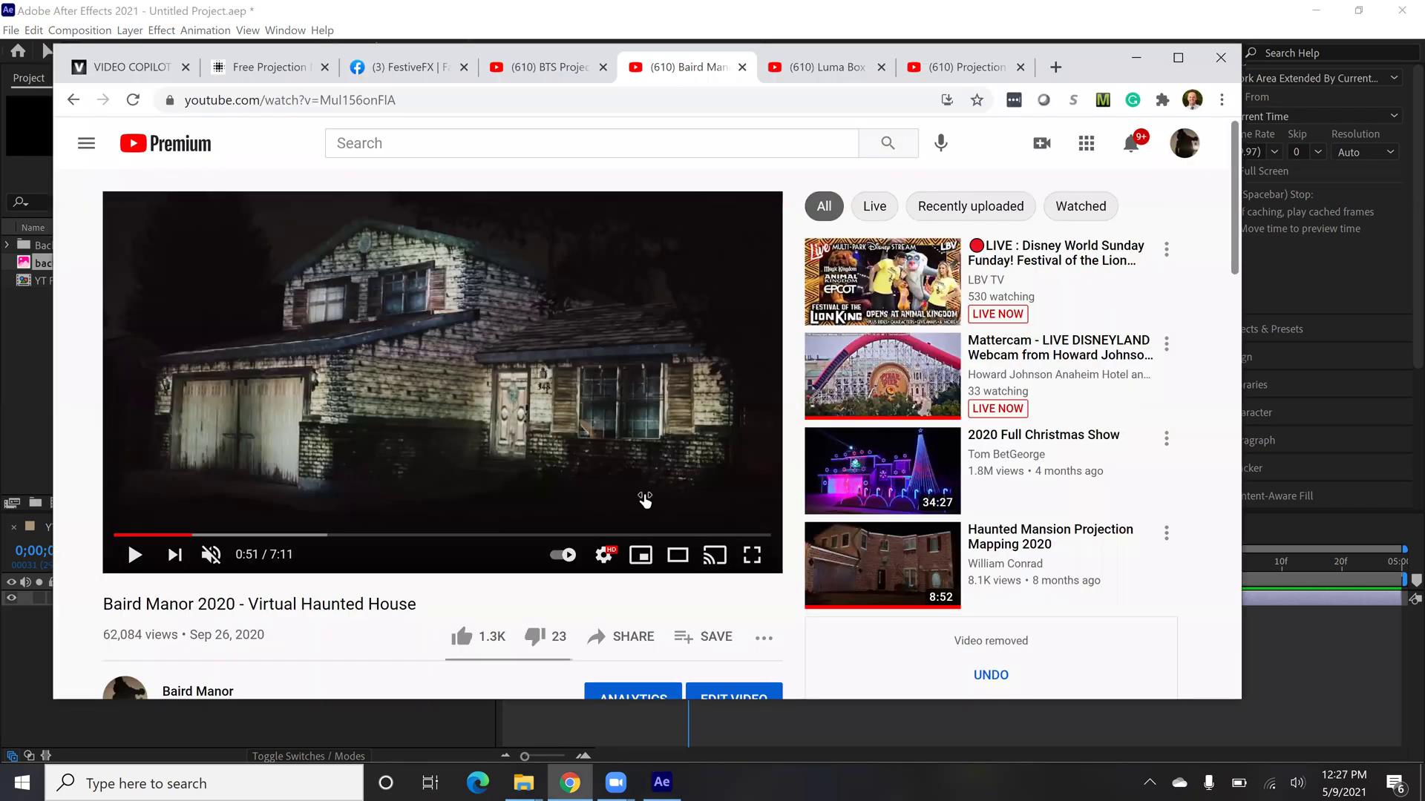
key("alt+Tab")
key("alt+Tab")
key("alt+Tab")
key("alt+Tab")
key("alt+Tab")
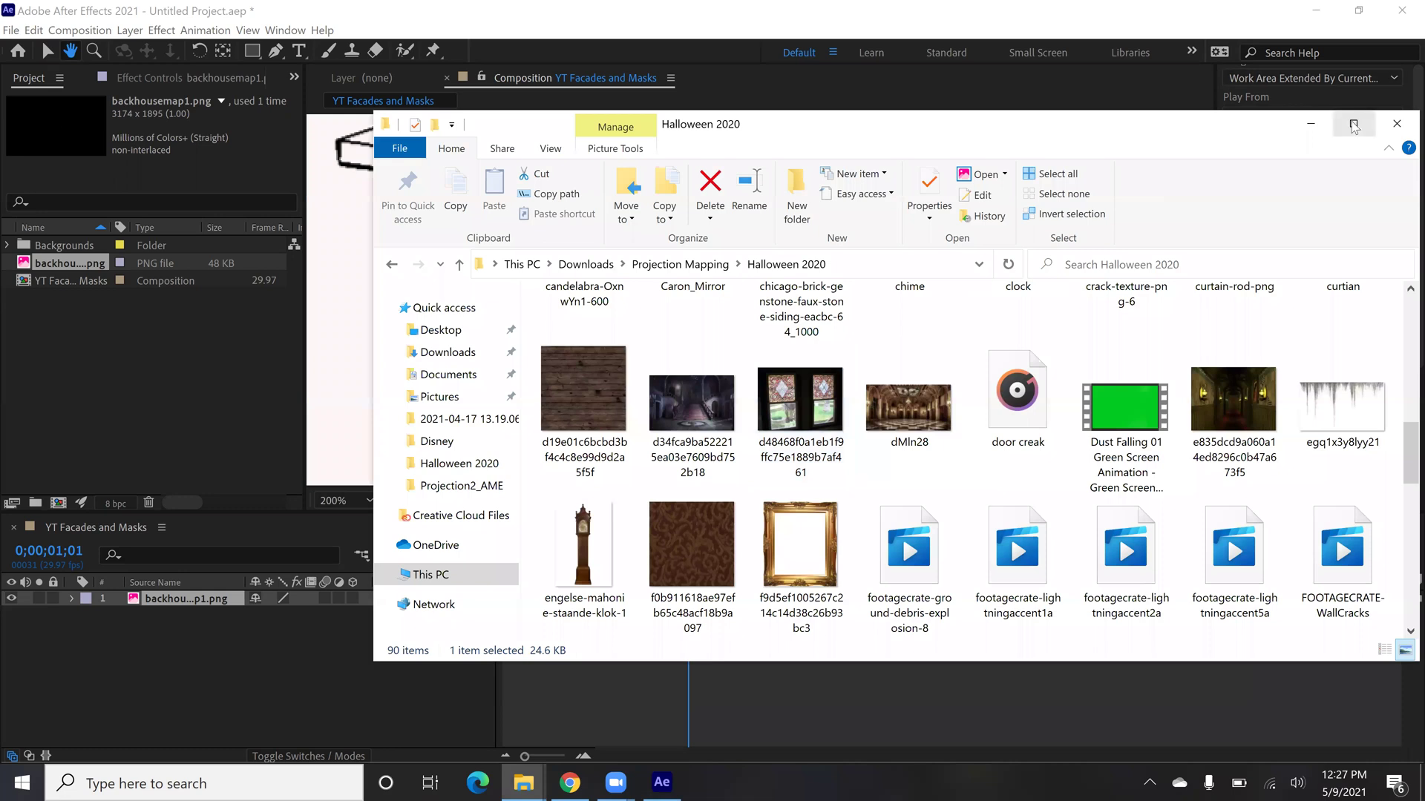
left_click(1354, 124)
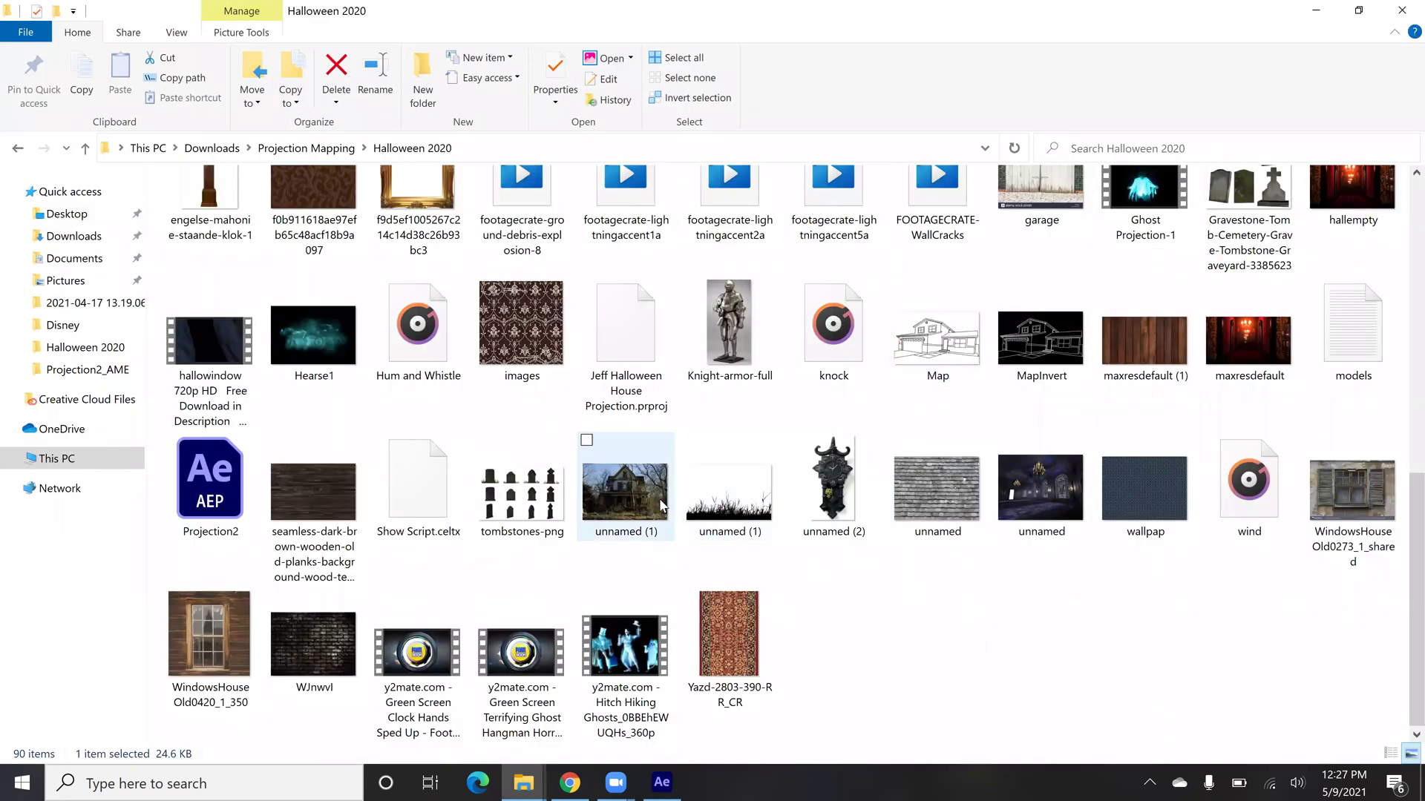
scroll(737, 470, "up", 8)
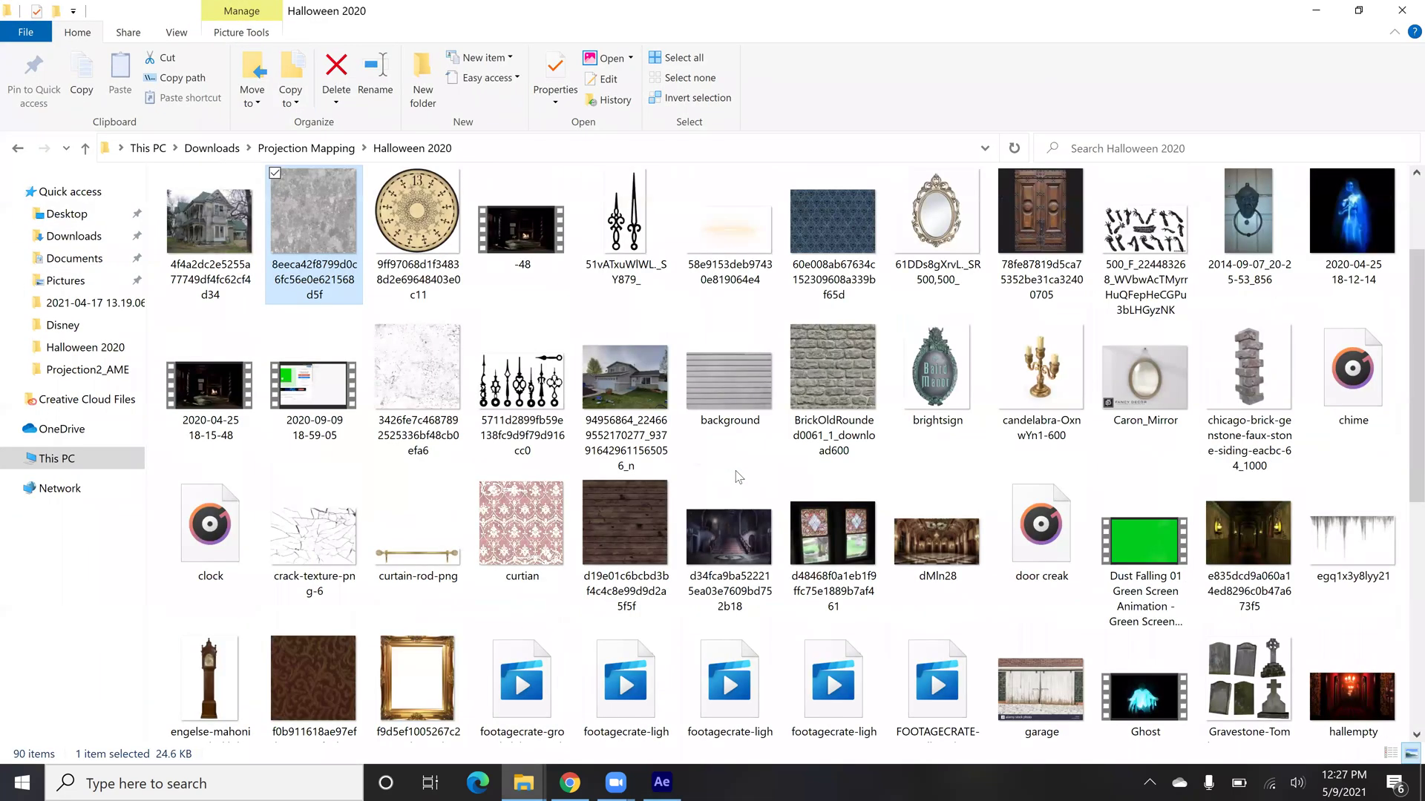
scroll(739, 476, "down", 3)
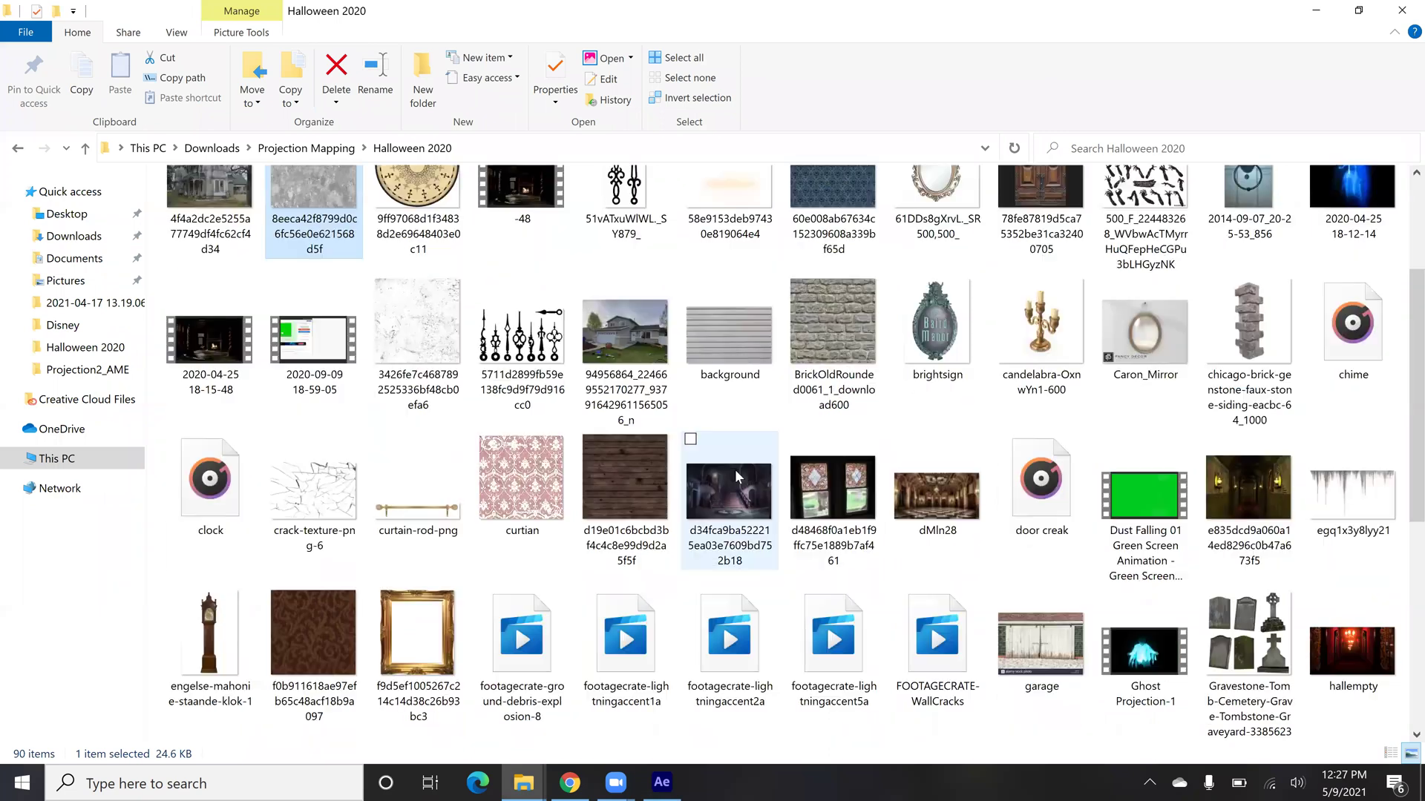
left_click(654, 485)
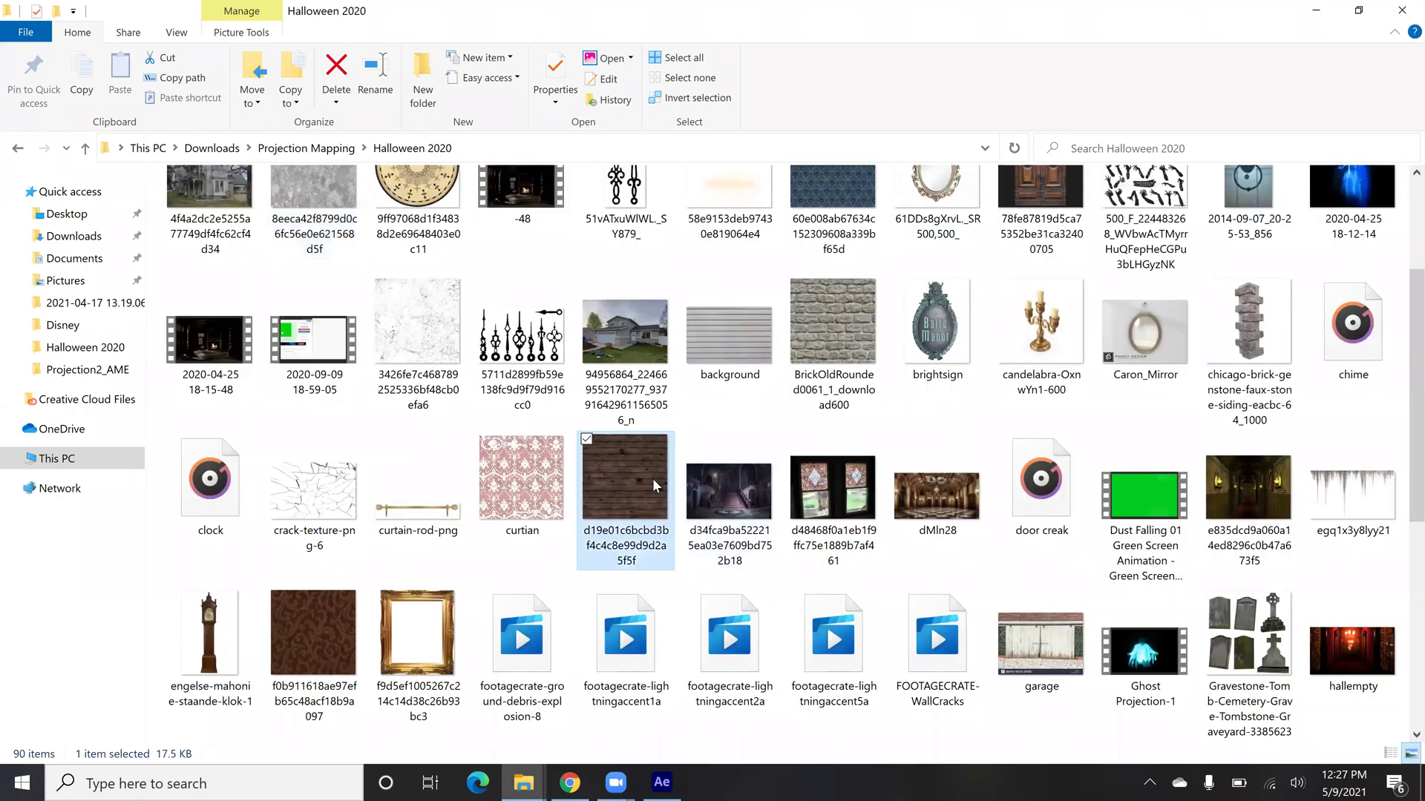
left_click(1359, 10)
scroll(1011, 434, "down", 1)
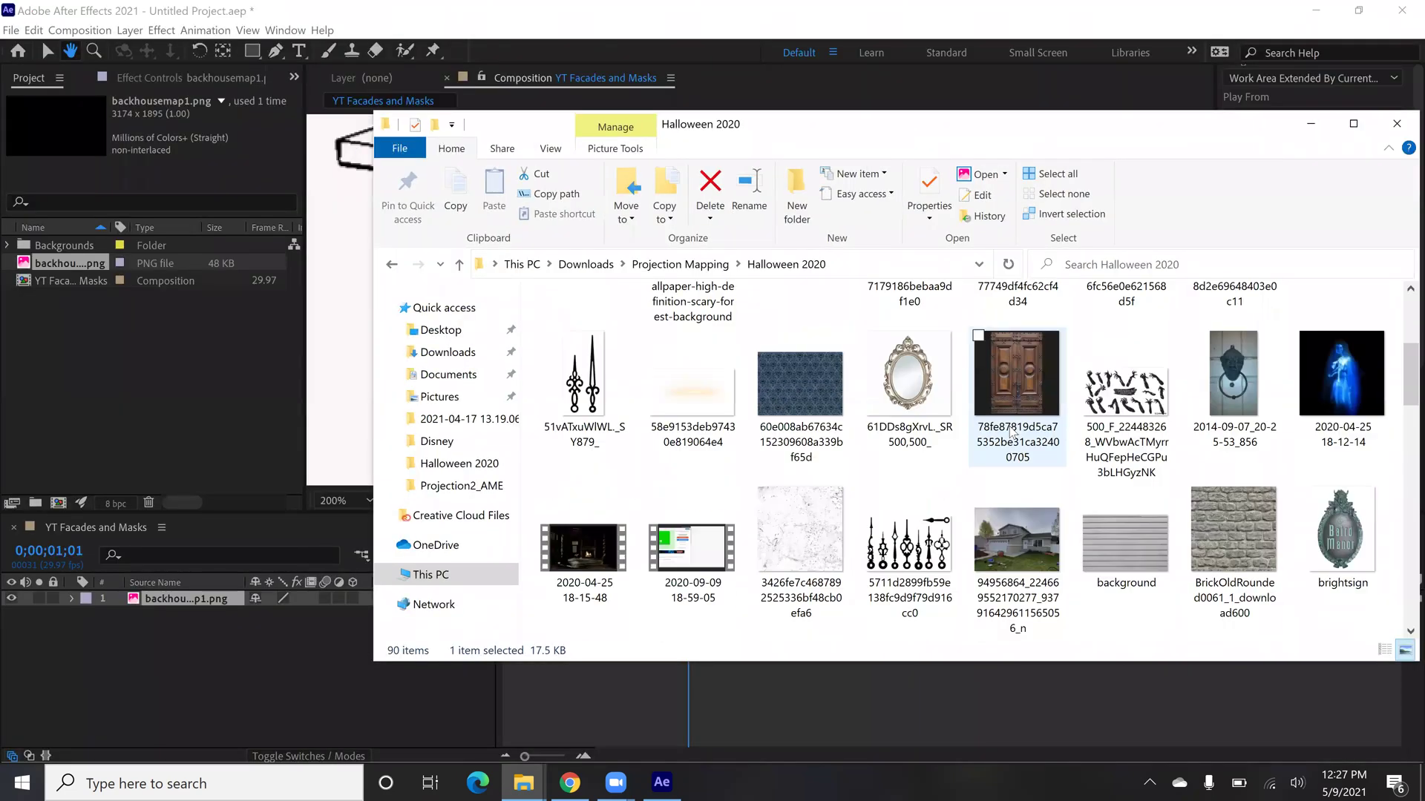
scroll(1012, 434, "down", 2)
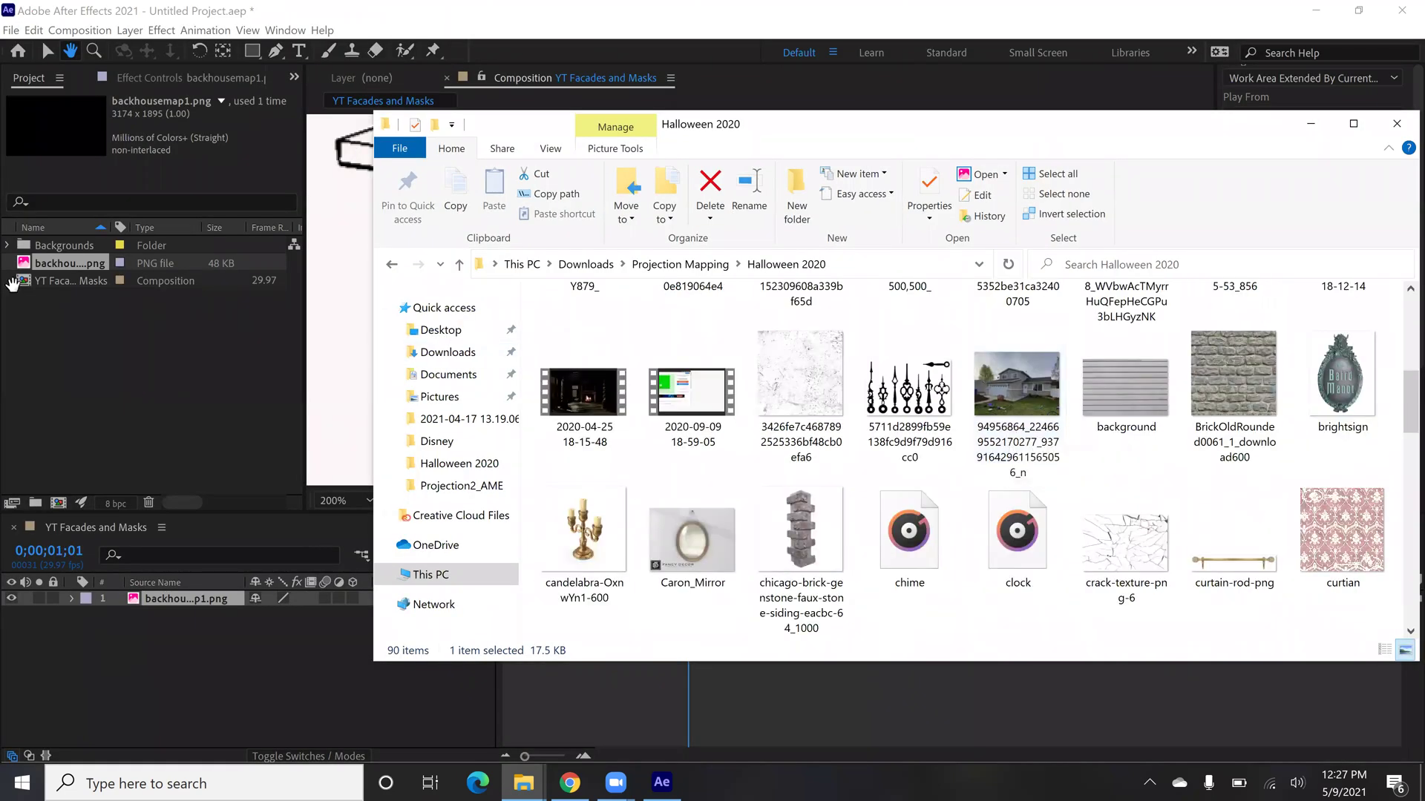
Step: Pan across the lower facade, switch to the Selection tool, and expand the Backgrounds project folder
left_click(77, 356)
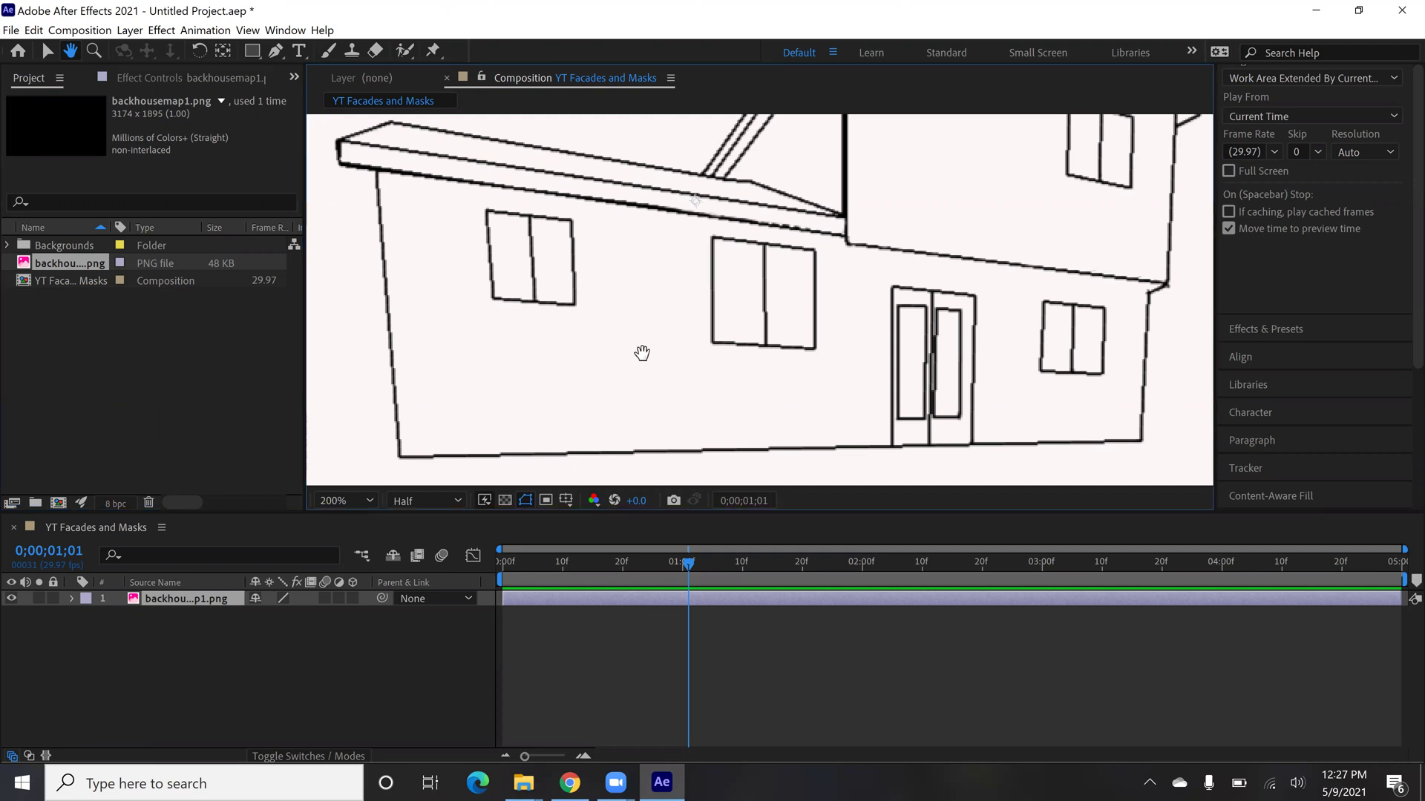
mouse_move(643, 353)
left_mouse_down()
mouse_move(725, 318)
mouse_move(711, 316)
left_mouse_up()
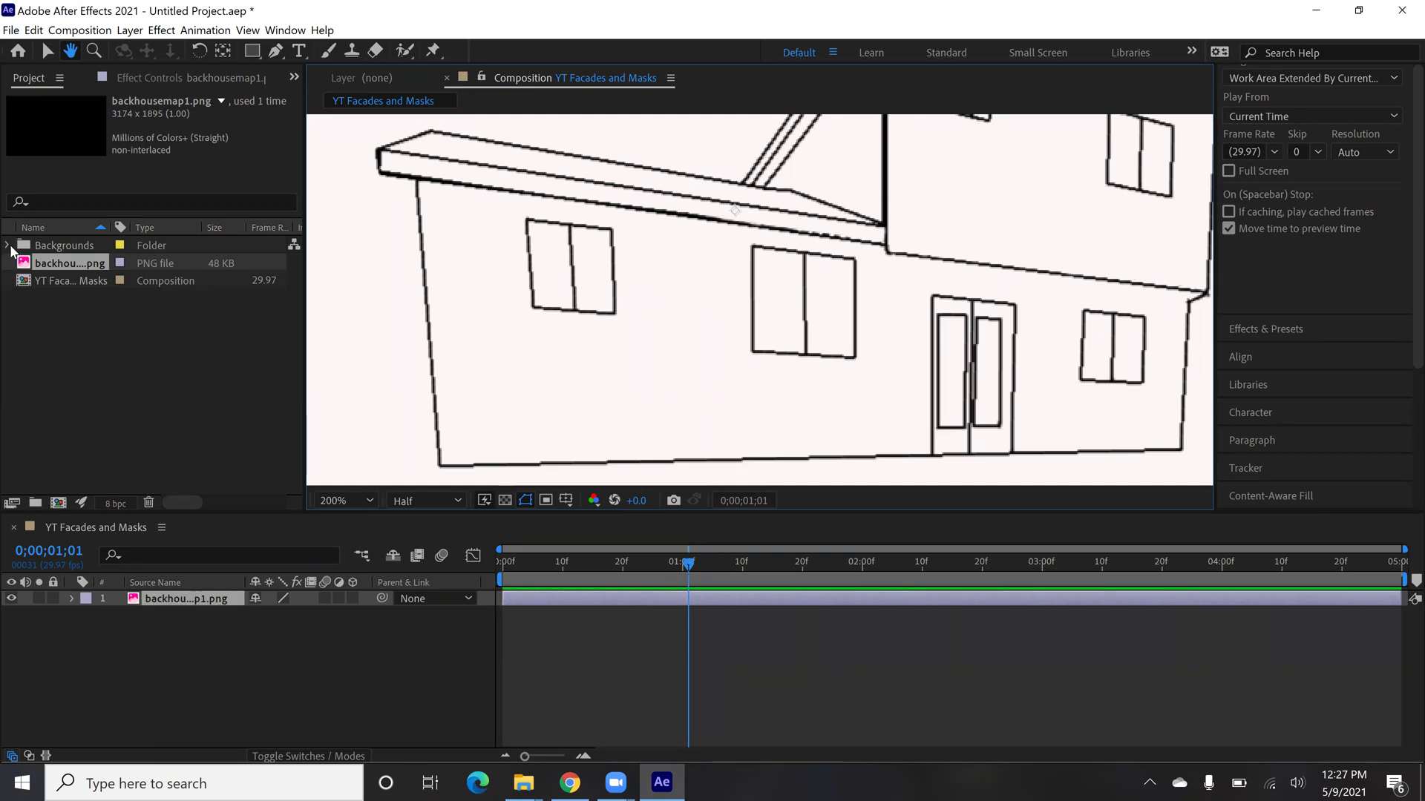
left_click(49, 51)
left_click(9, 248)
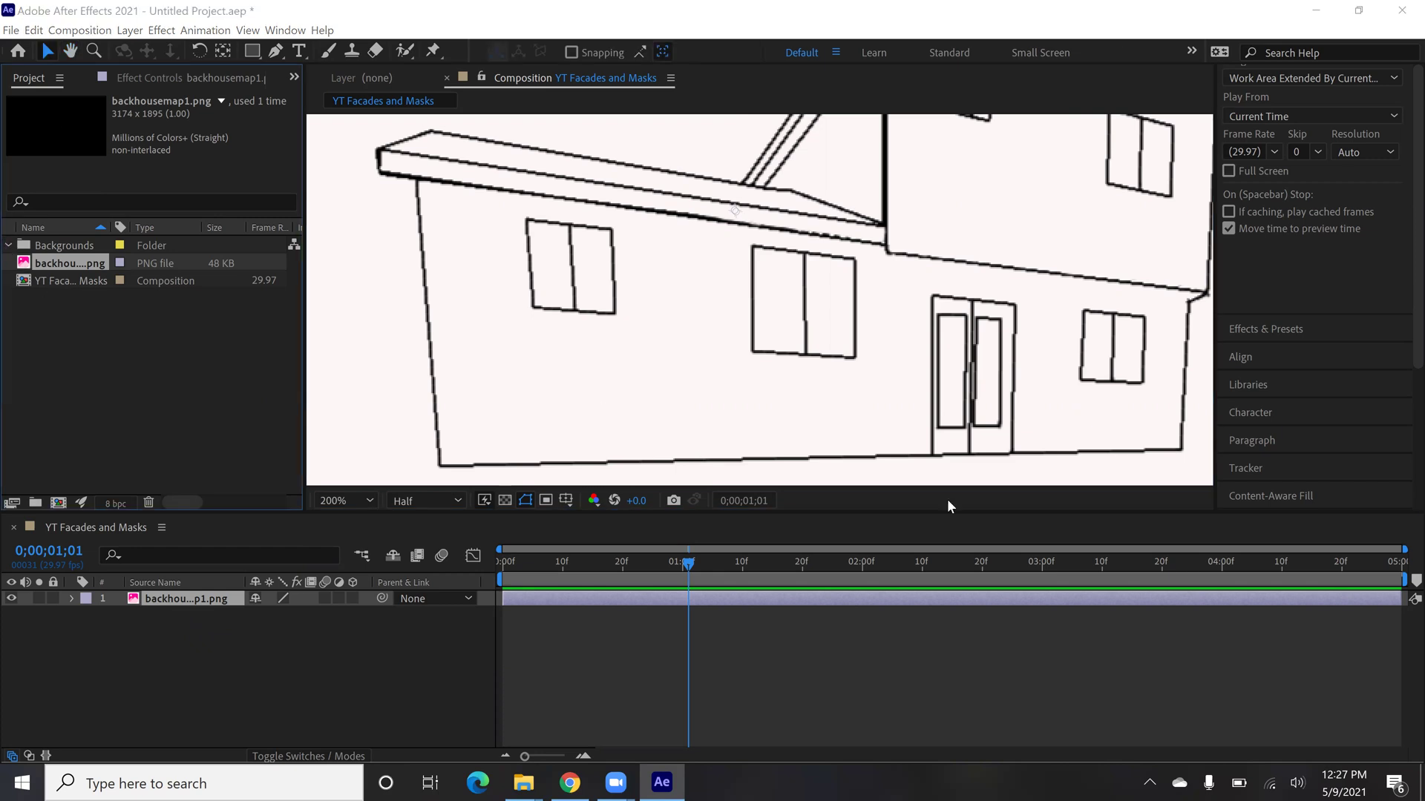
key("alt+Tab")
scroll(1138, 491, "down", 2)
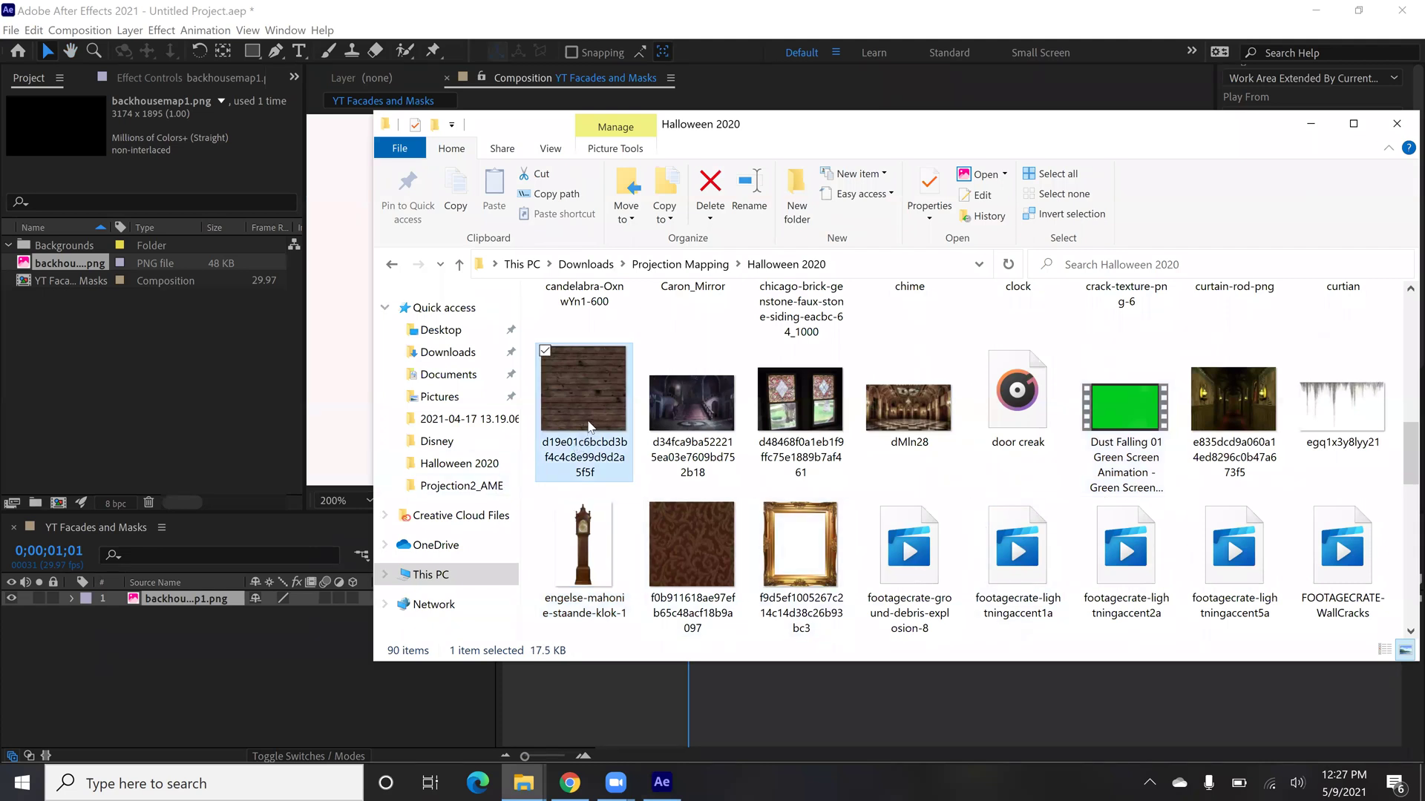
Step: Drag the d19e01c… wood-plank JPG from Explorer into the Backgrounds project folder
left_click_drag(586, 407, 61, 247)
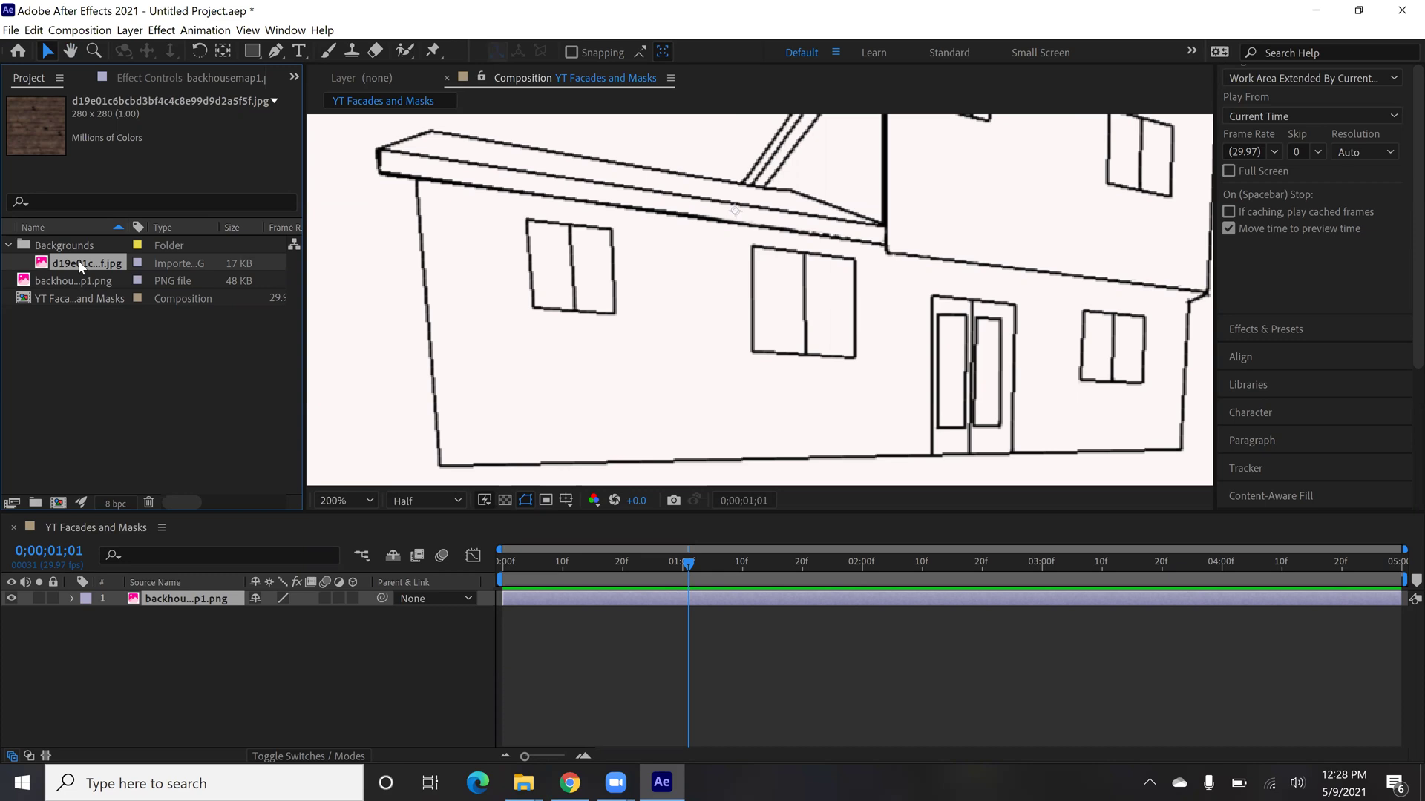
Step: Add the wood texture as a layer and fit it over the lower-left wall below the window
left_click_drag(78, 260, 150, 599)
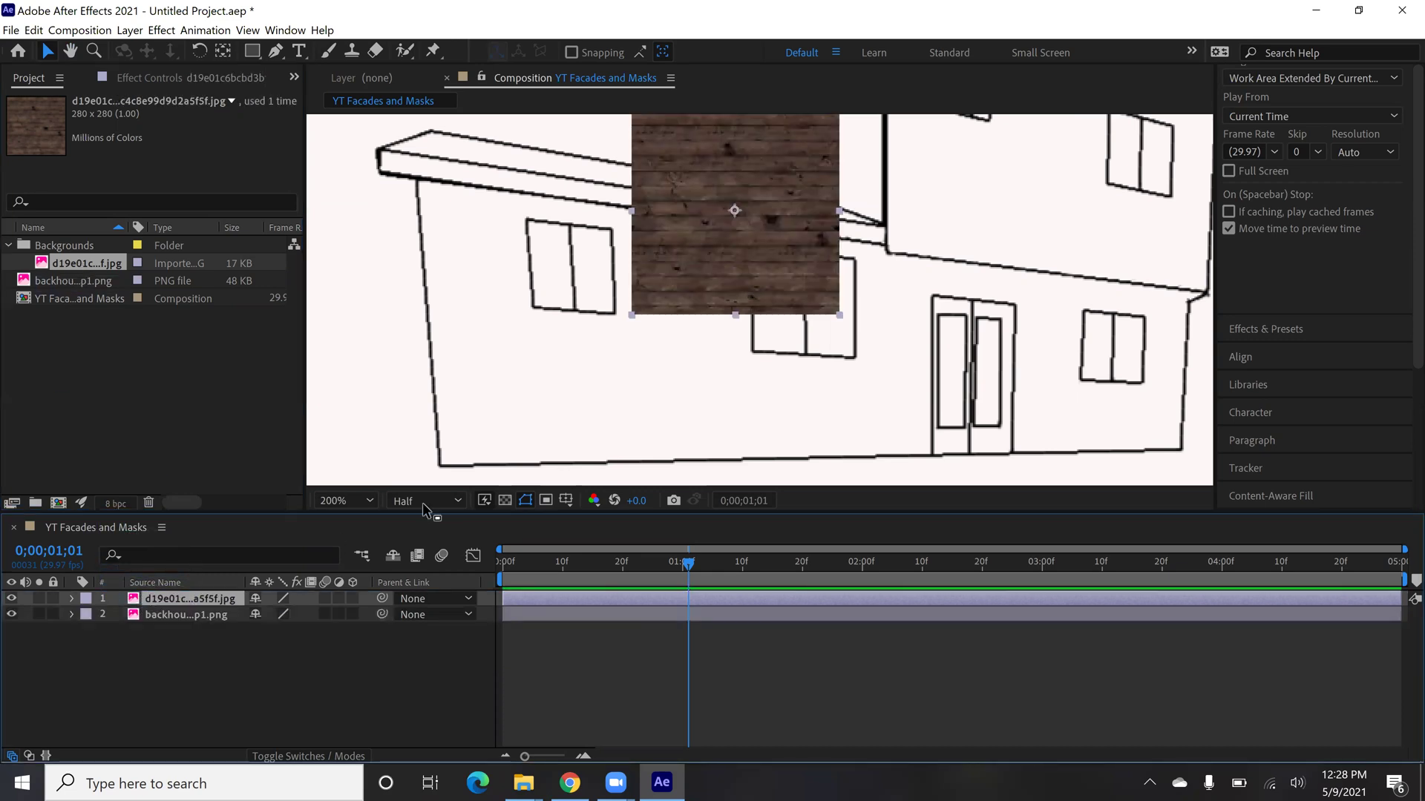
left_click_drag(711, 256, 551, 409)
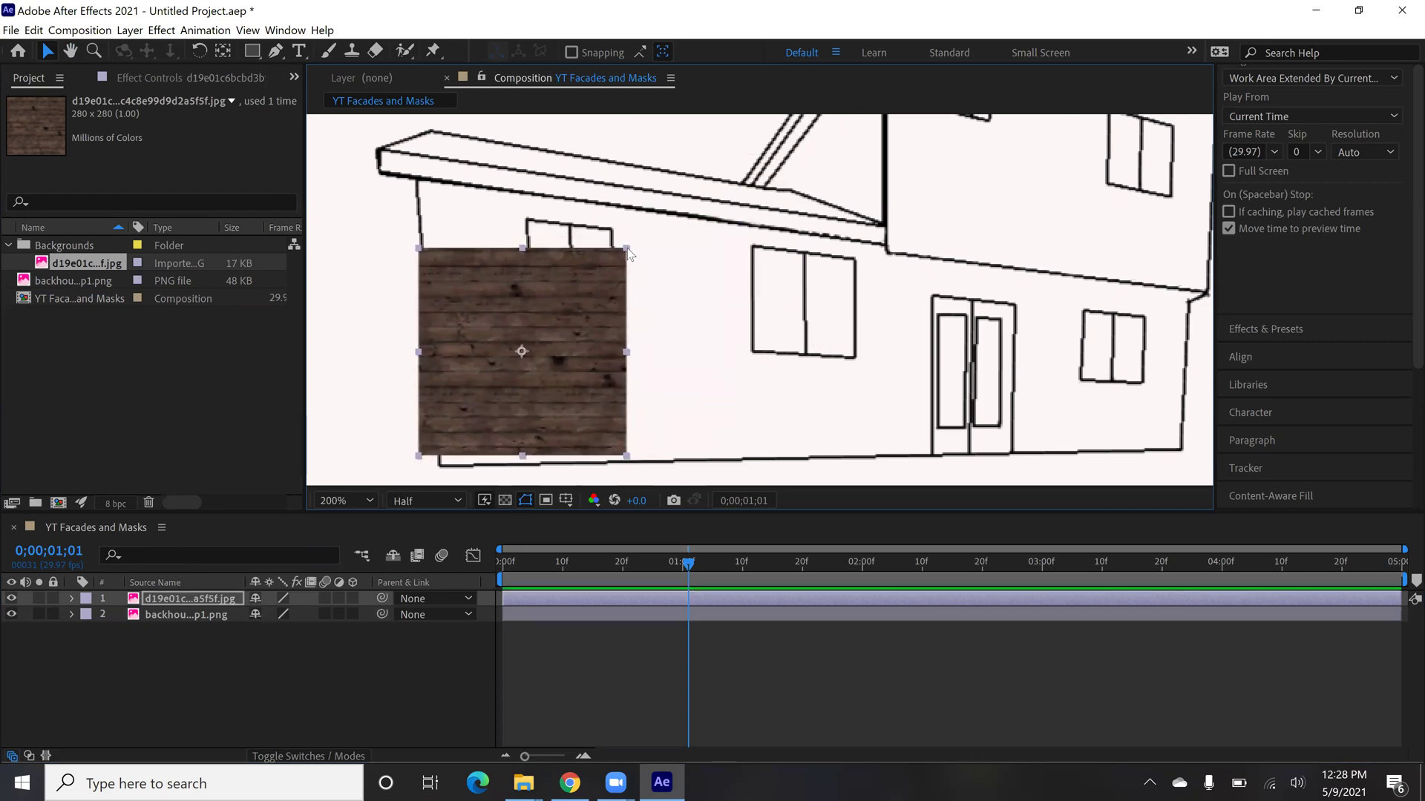
left_click_drag(627, 249, 627, 264)
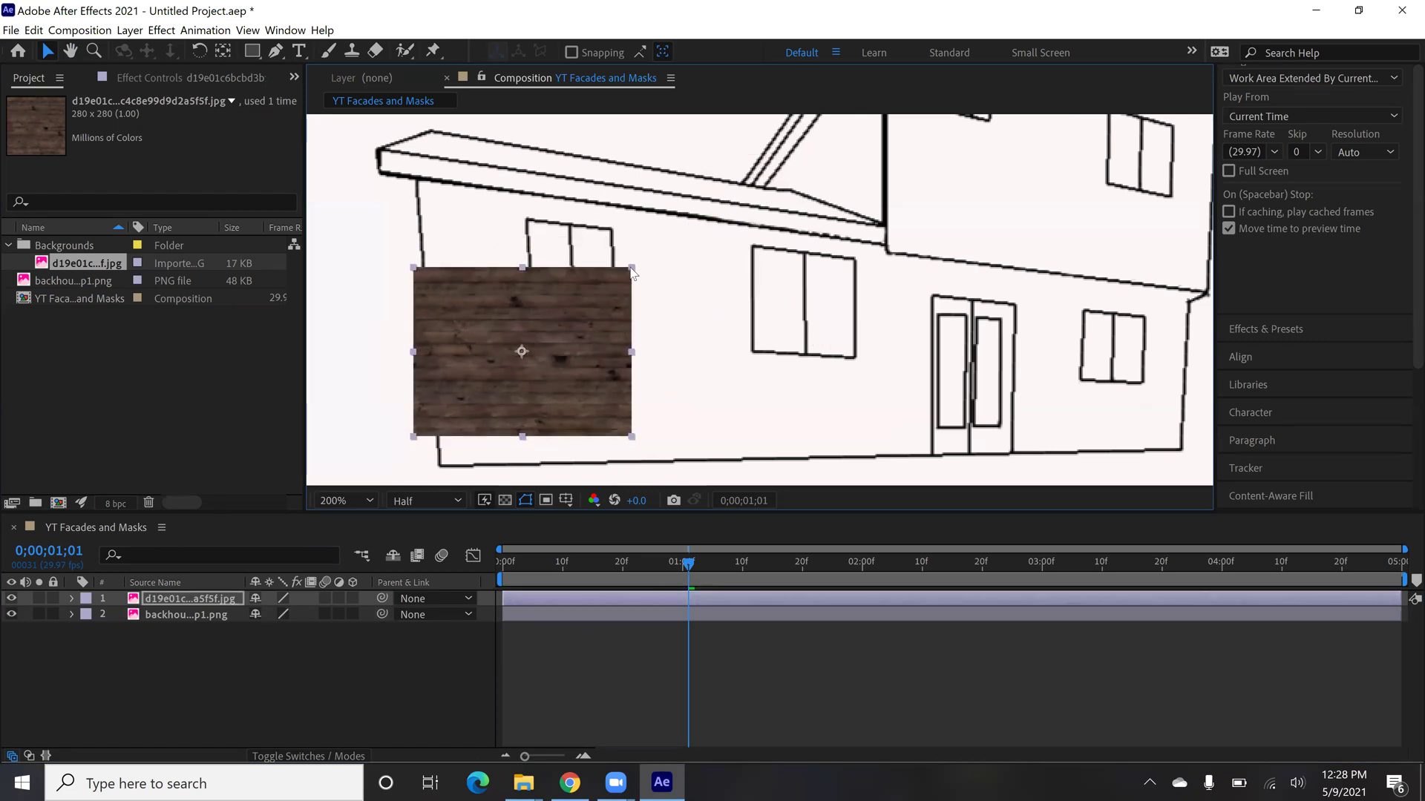
left_click_drag(618, 373, 614, 414)
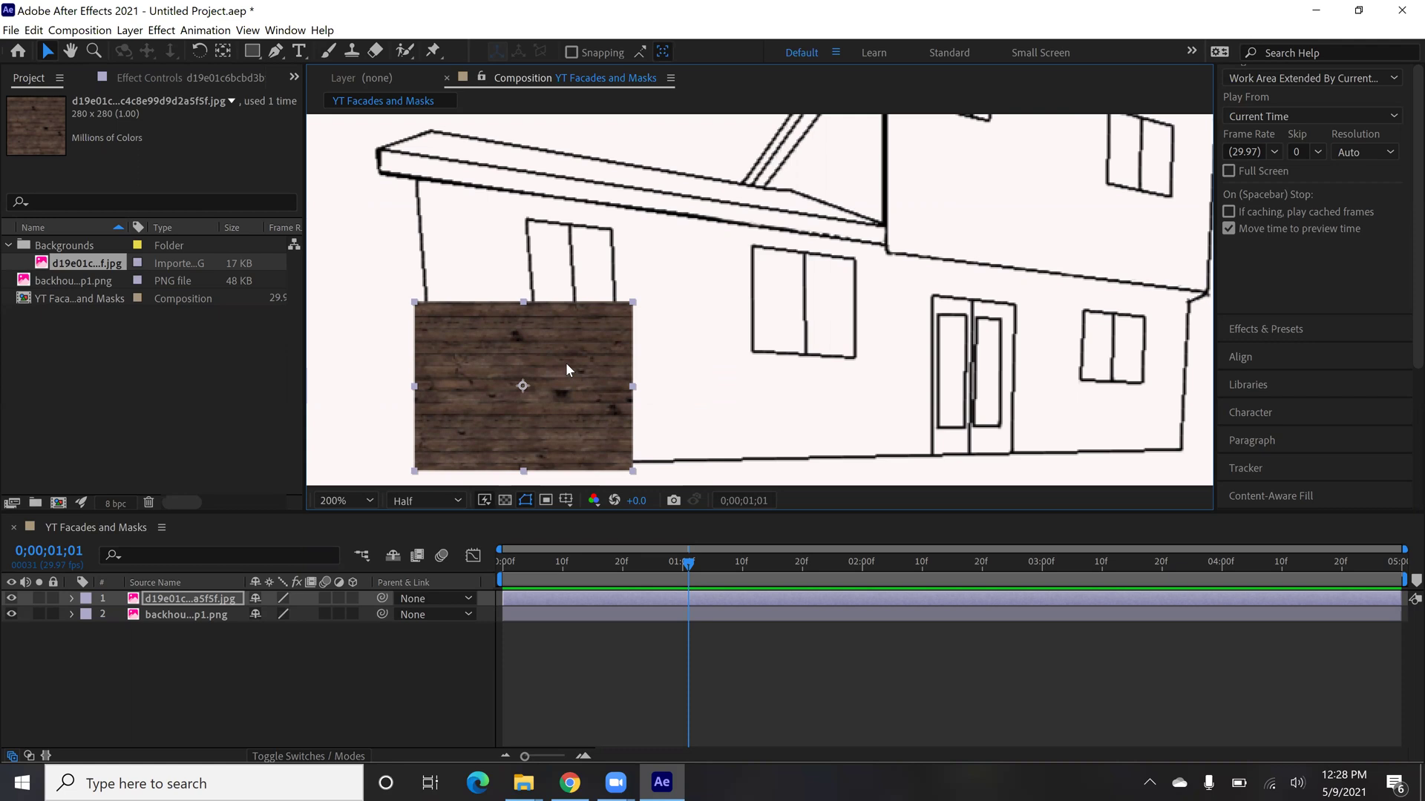
left_click_drag(564, 359, 558, 366)
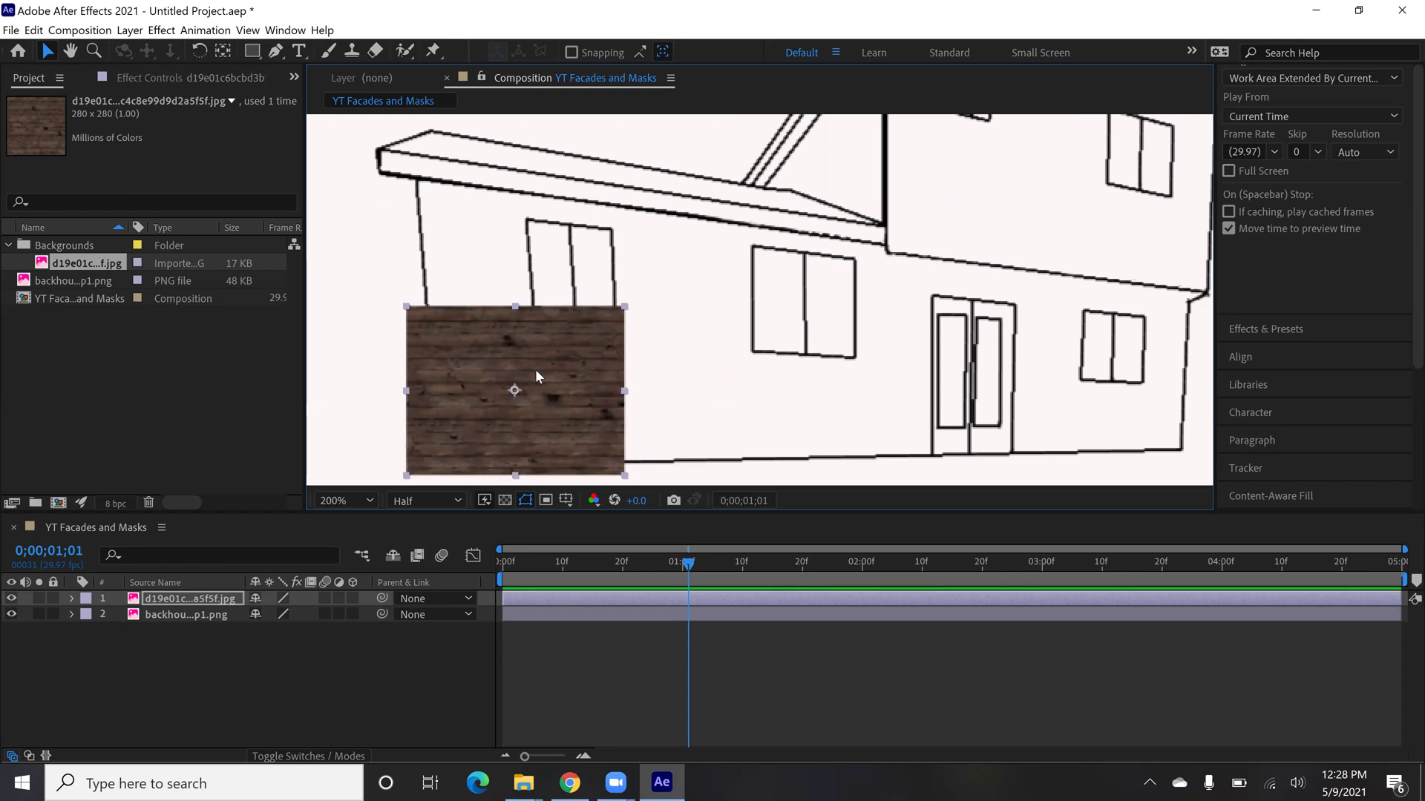
key("alt+Tab")
key("alt+Tab")
key("Tab")
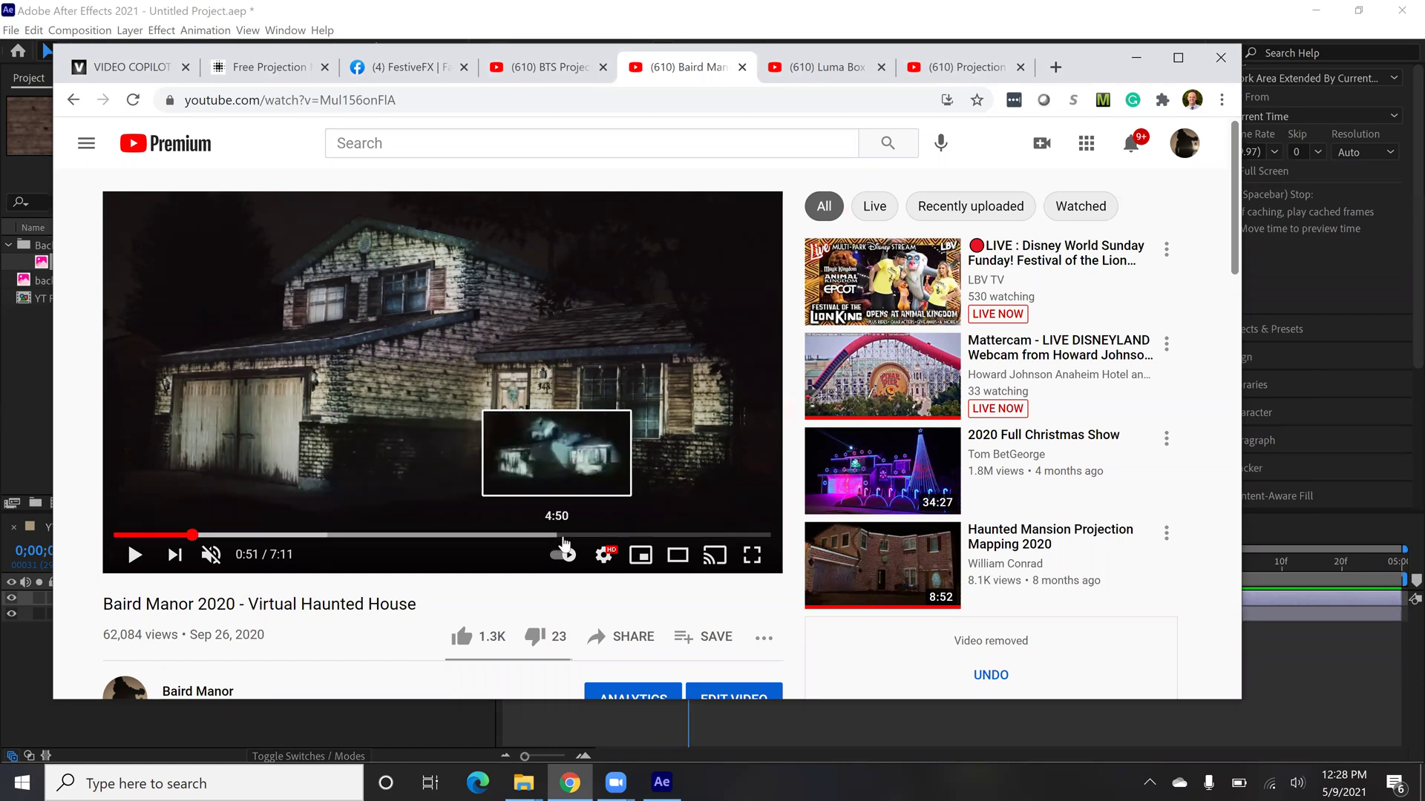
Step: Scrub the Baird Manor video through 5:00, 6:33 and 6:14, then rewind to the lit shot at 0:57
left_click(571, 536)
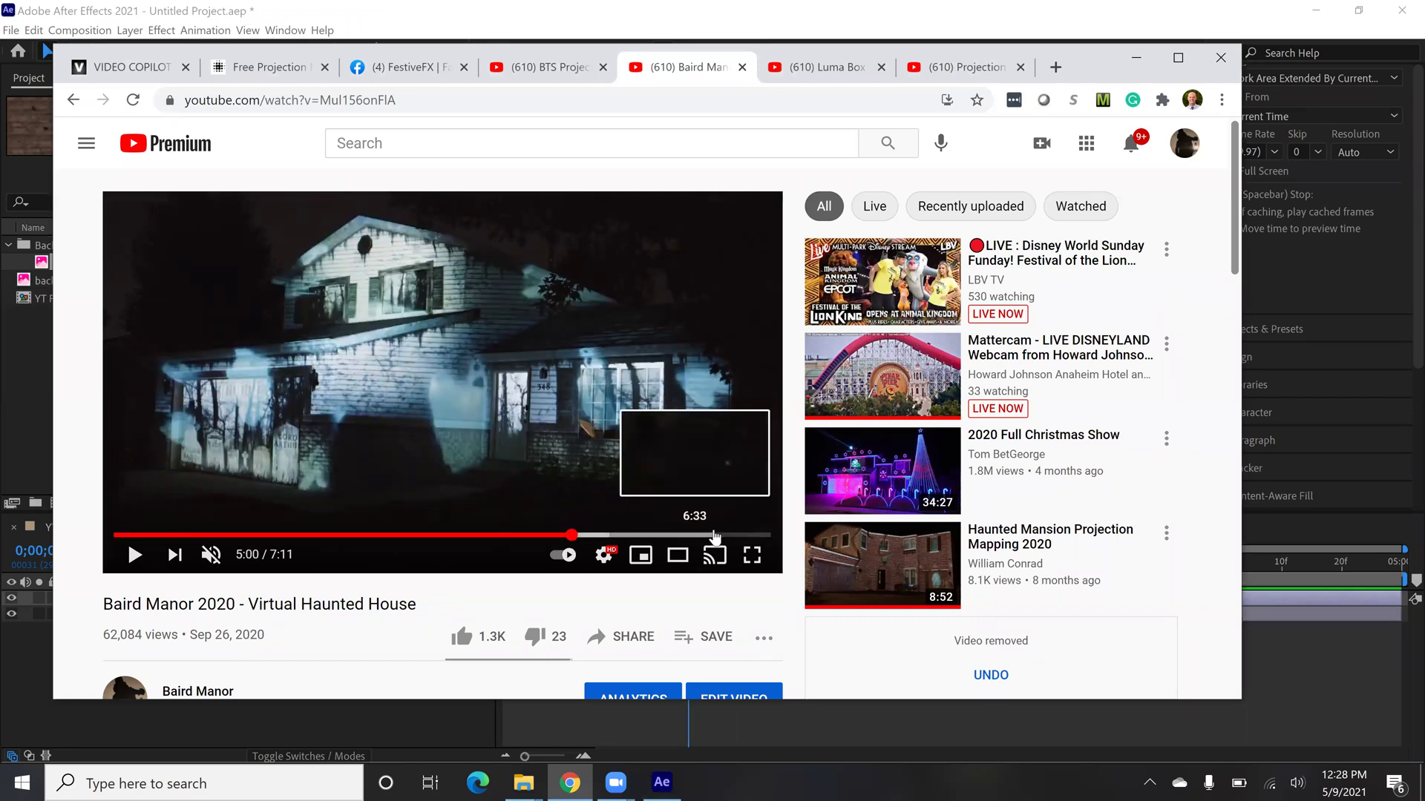
left_click(712, 535)
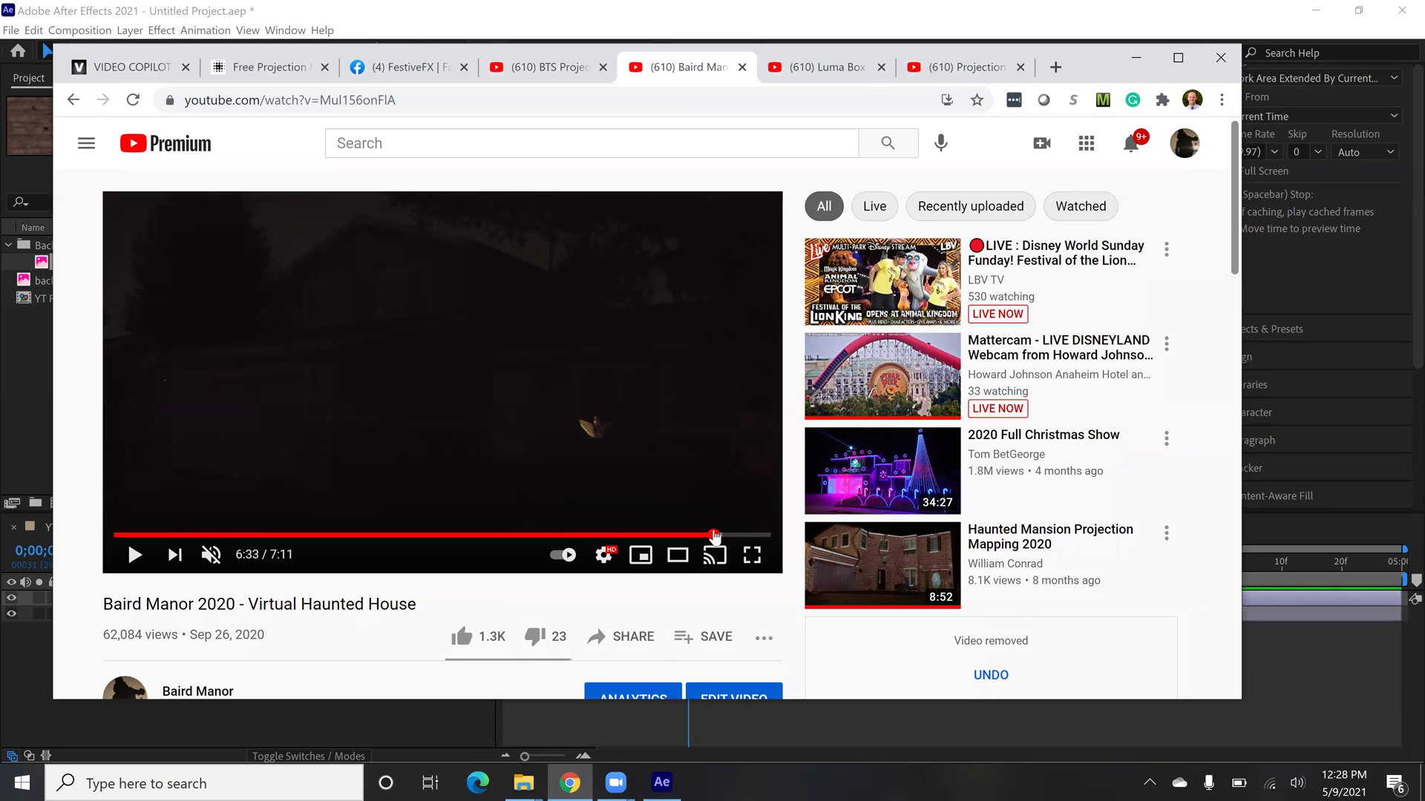
left_click(684, 535)
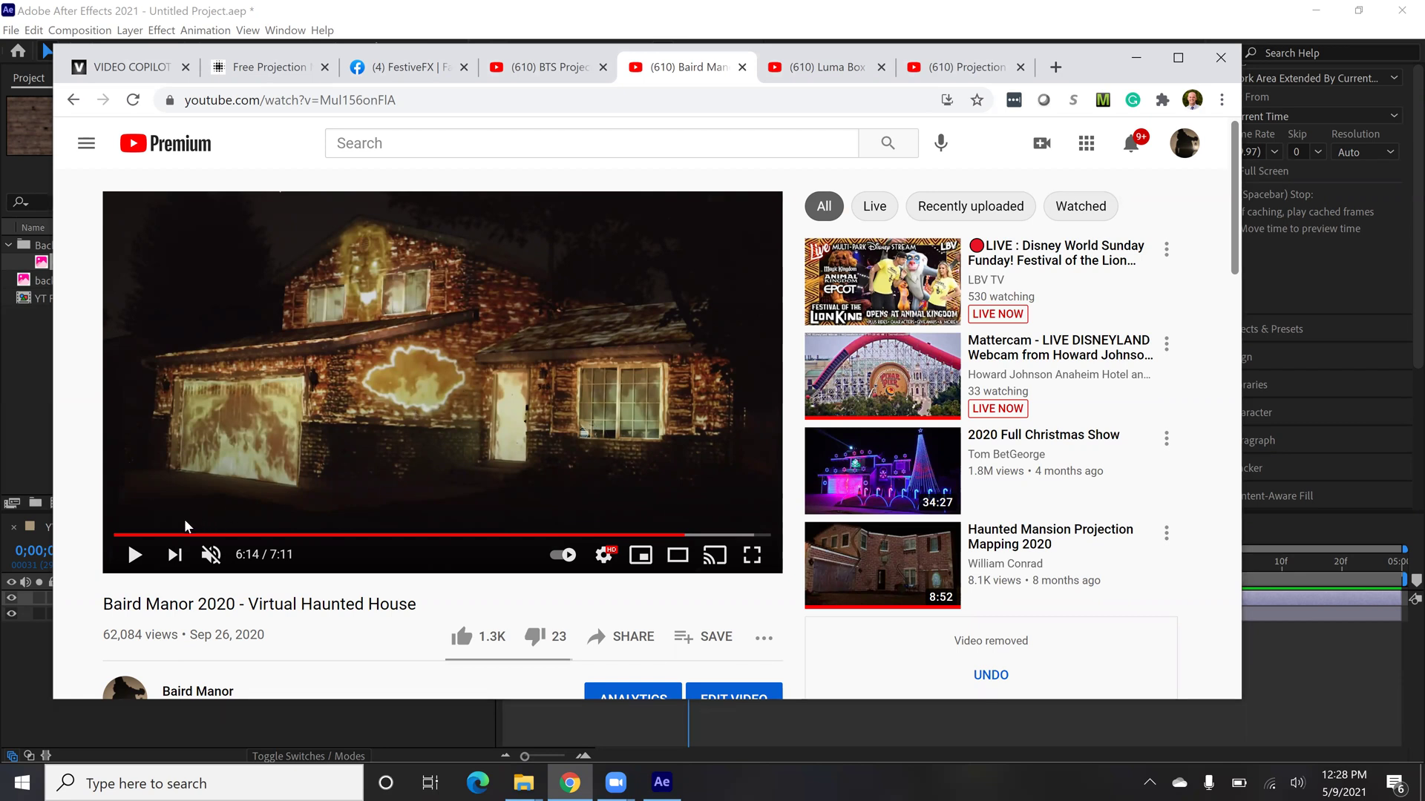
key("alt+Tab")
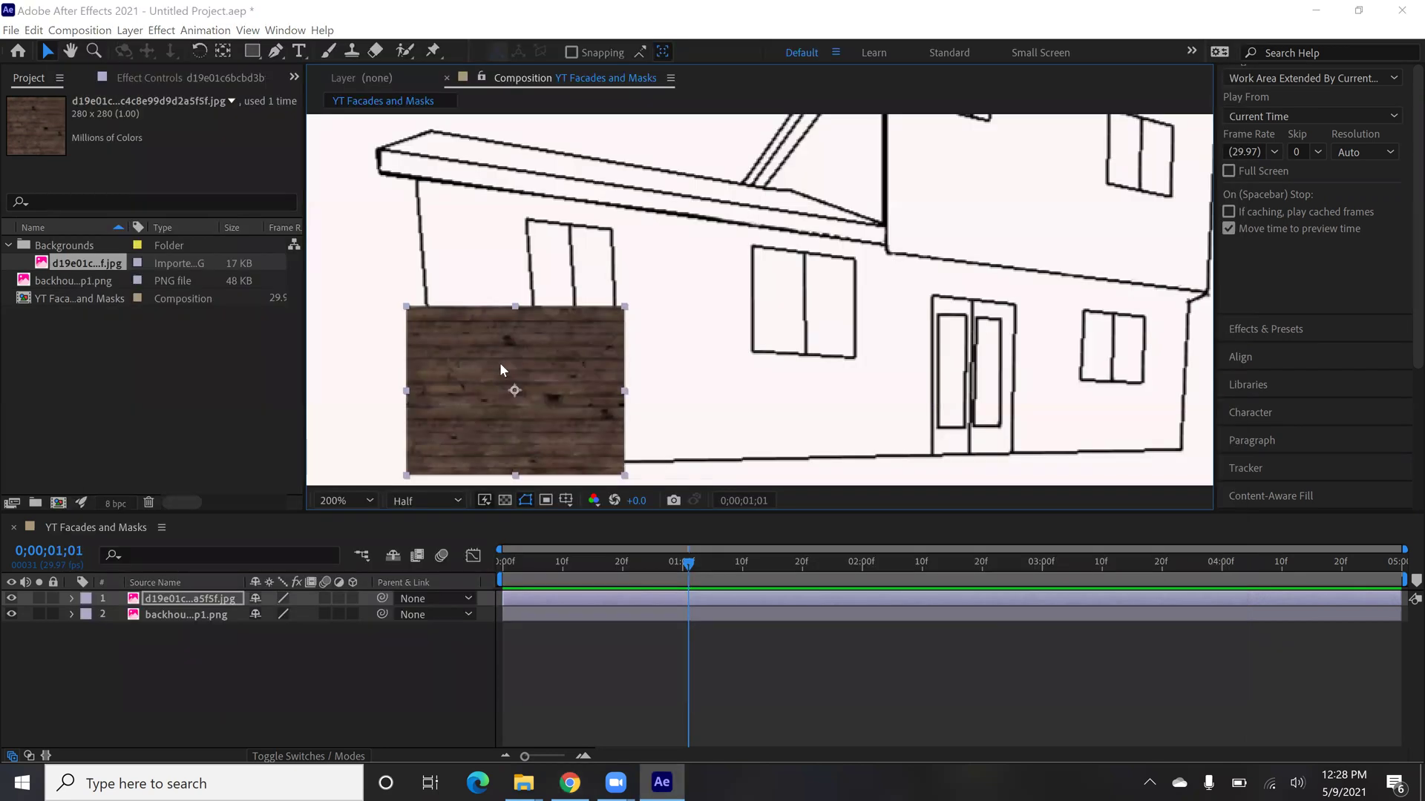
key("alt+Tab")
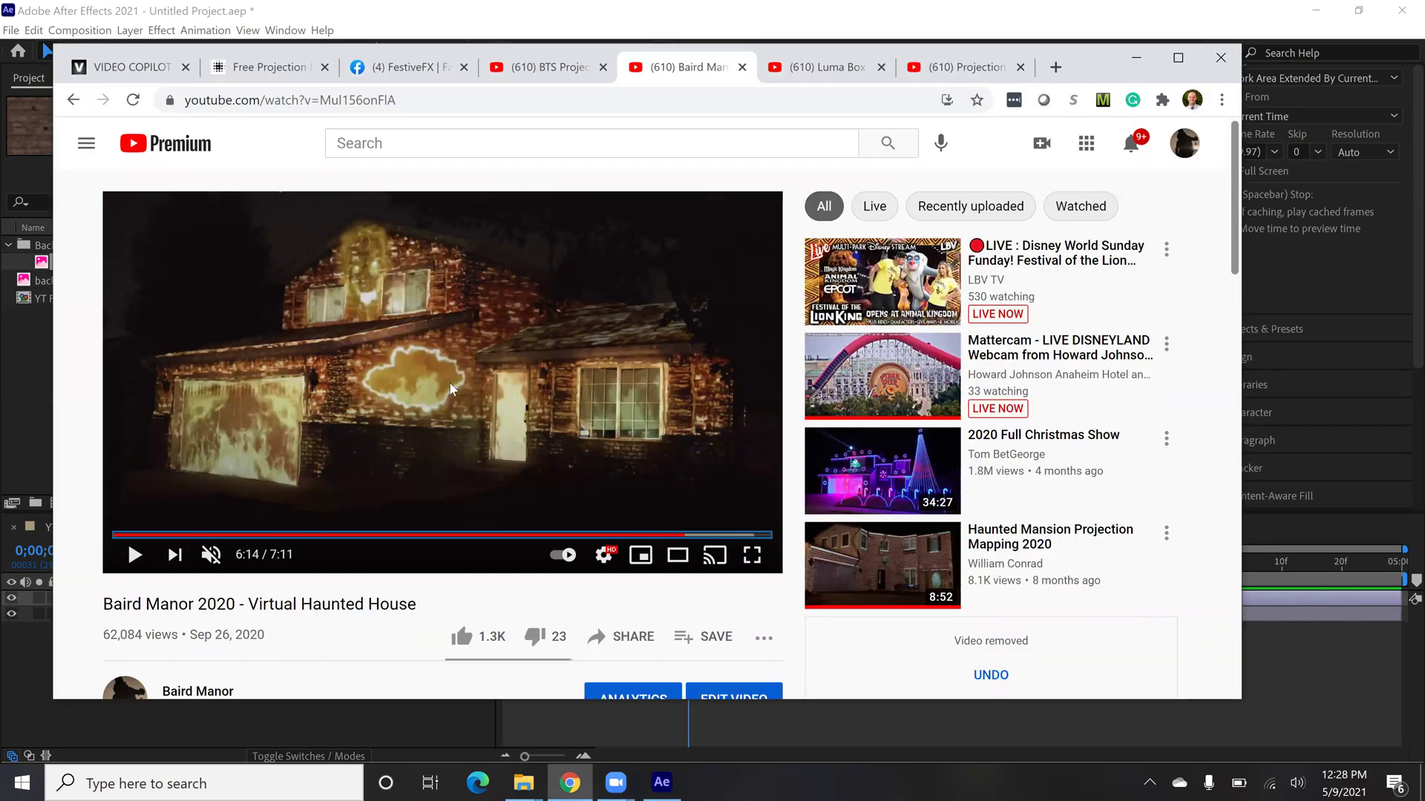
left_click(231, 535)
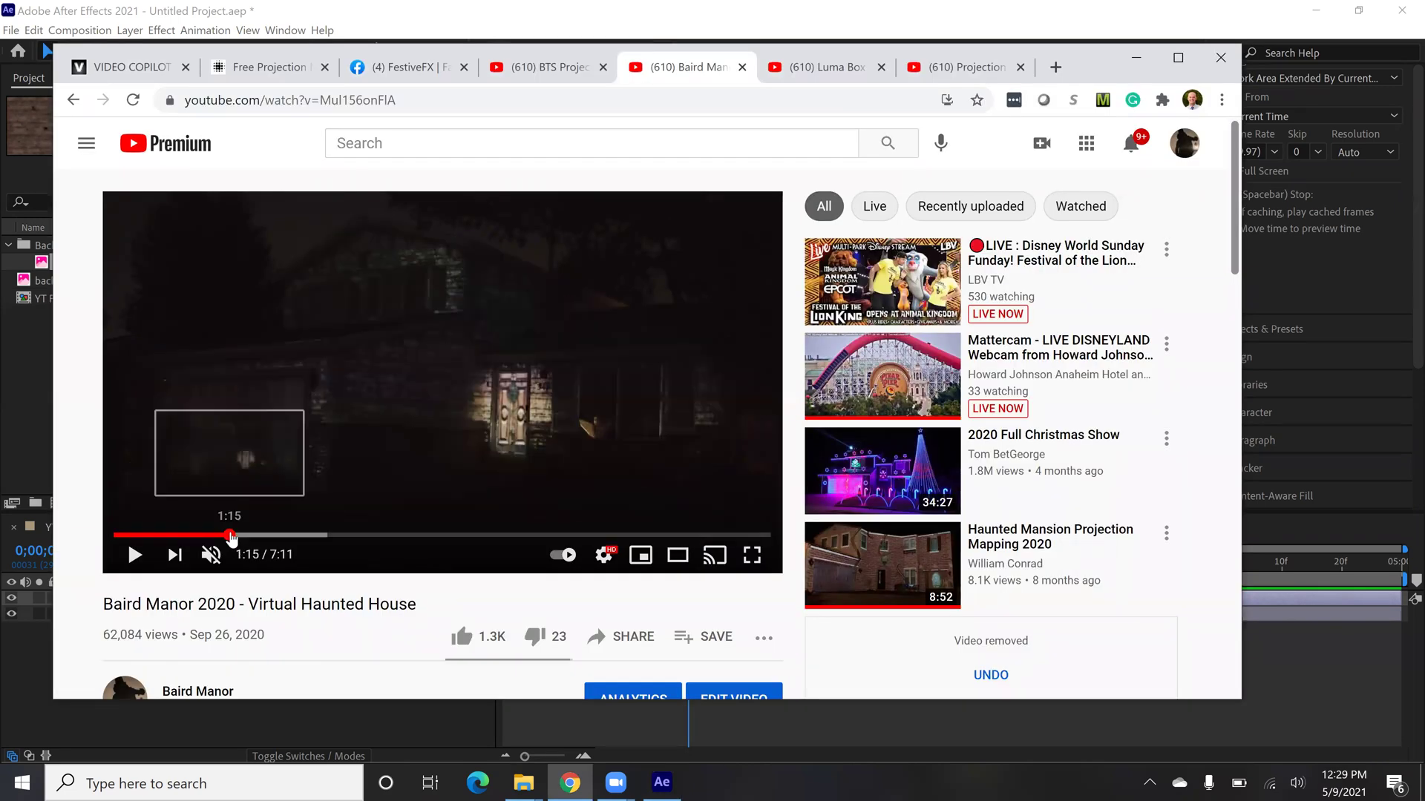
left_click(201, 535)
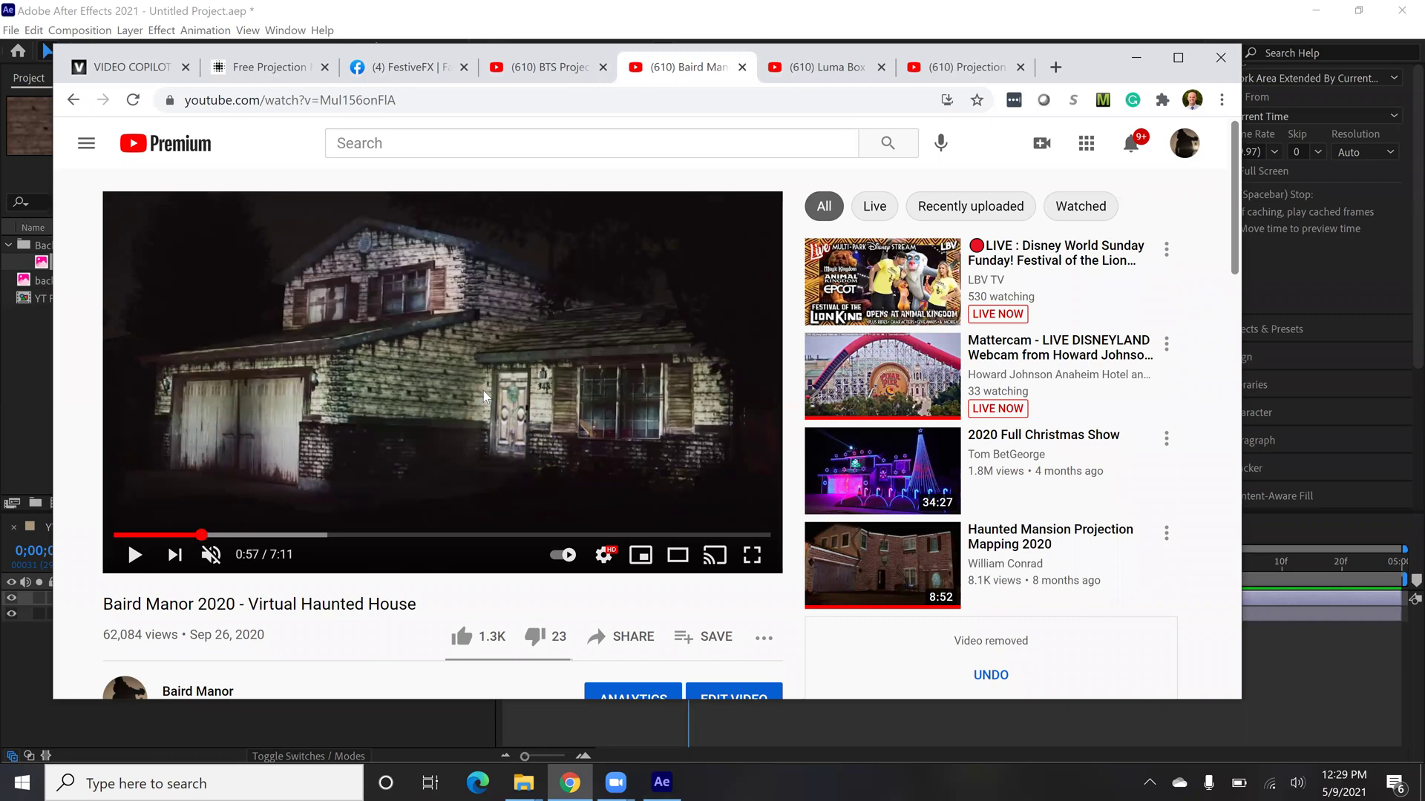
key("alt+Tab")
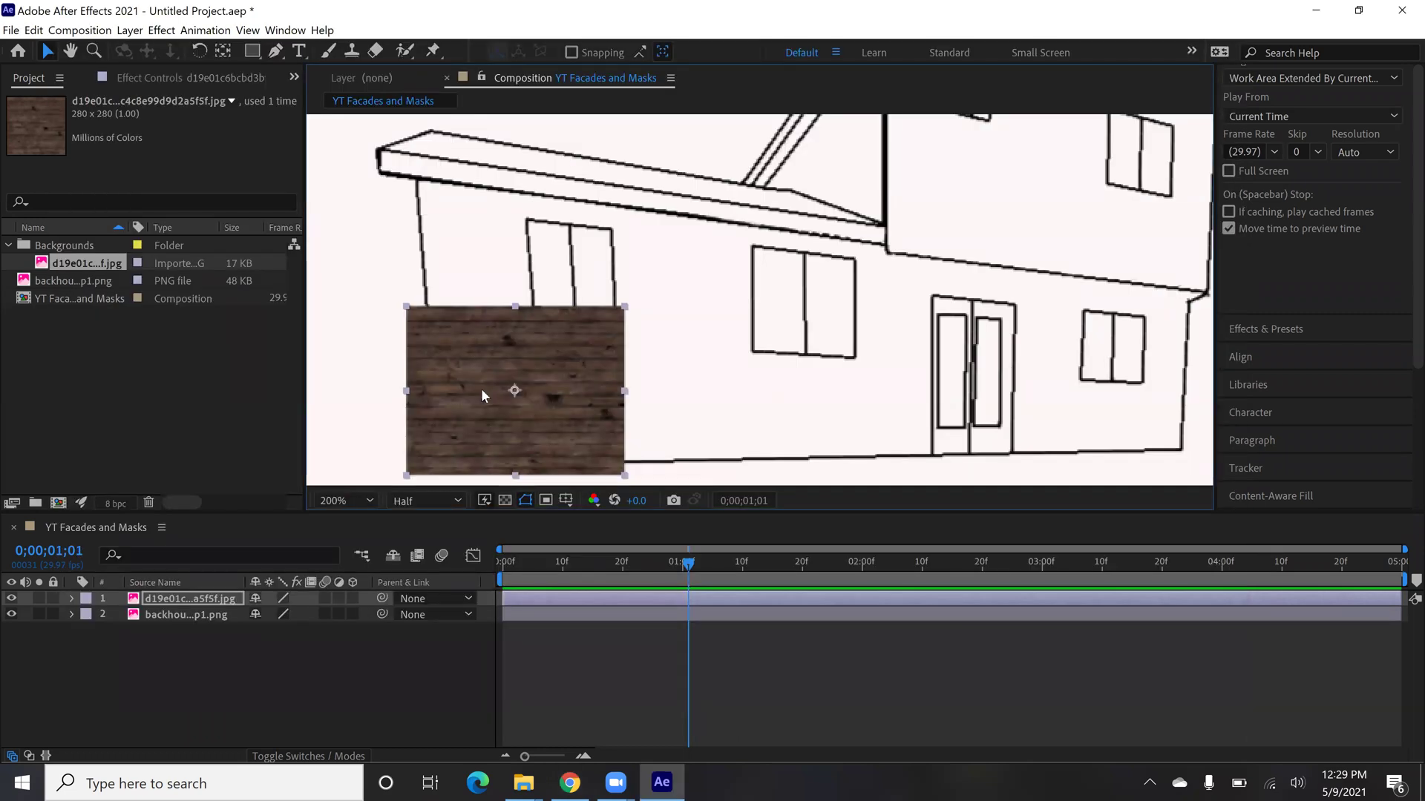
Step: Apply Effect > Color Correction > Auto Color to the wood-plank layer
right_click(508, 412)
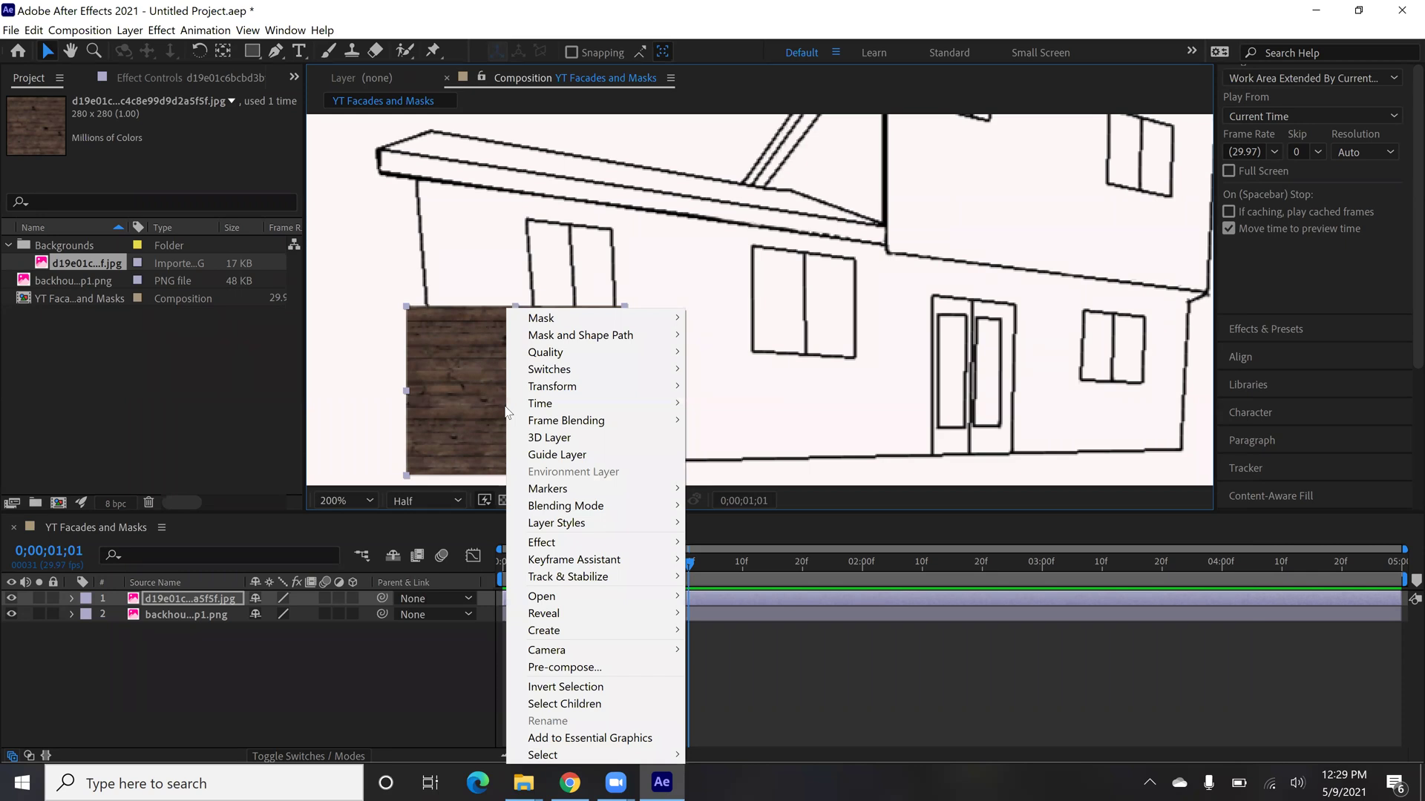
mouse_move(582, 539)
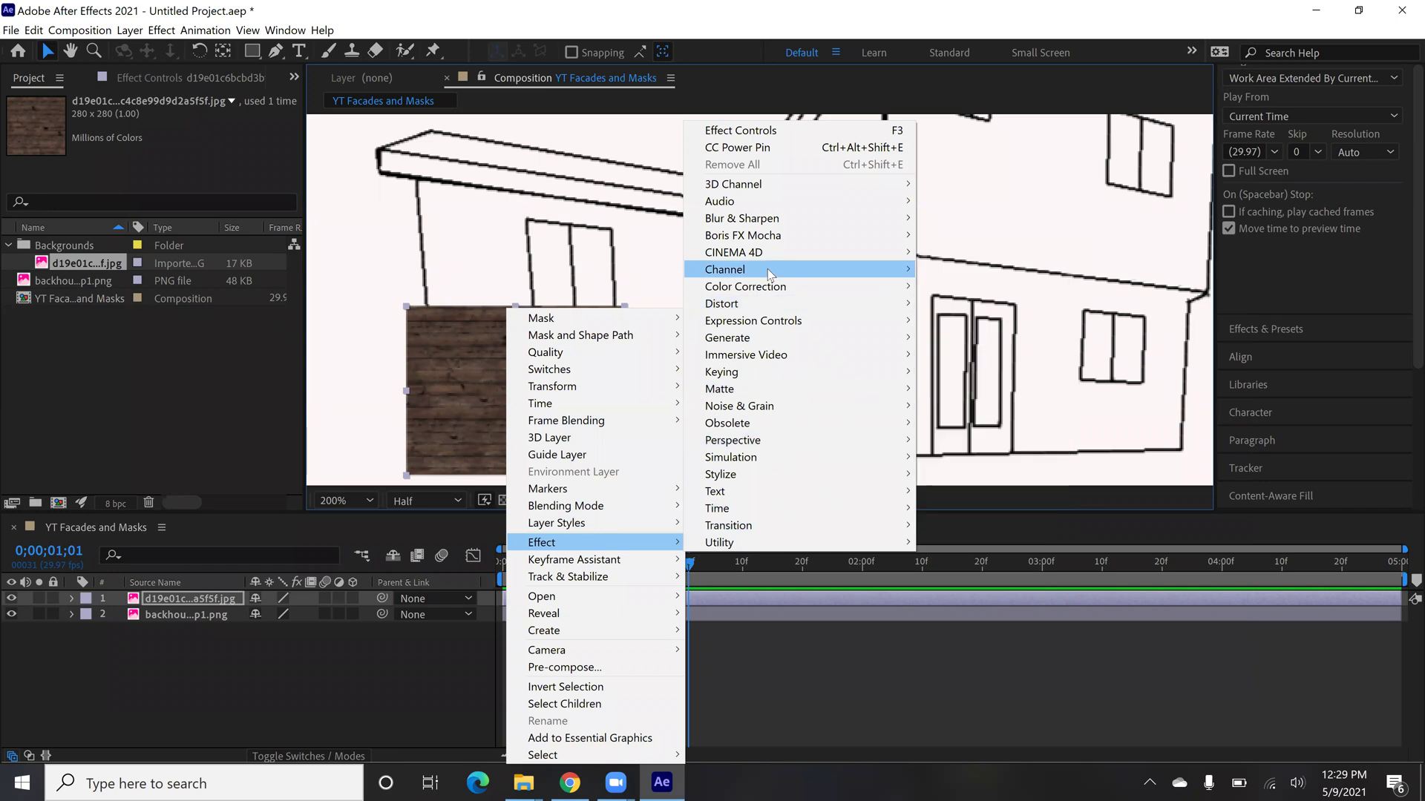
mouse_move(768, 269)
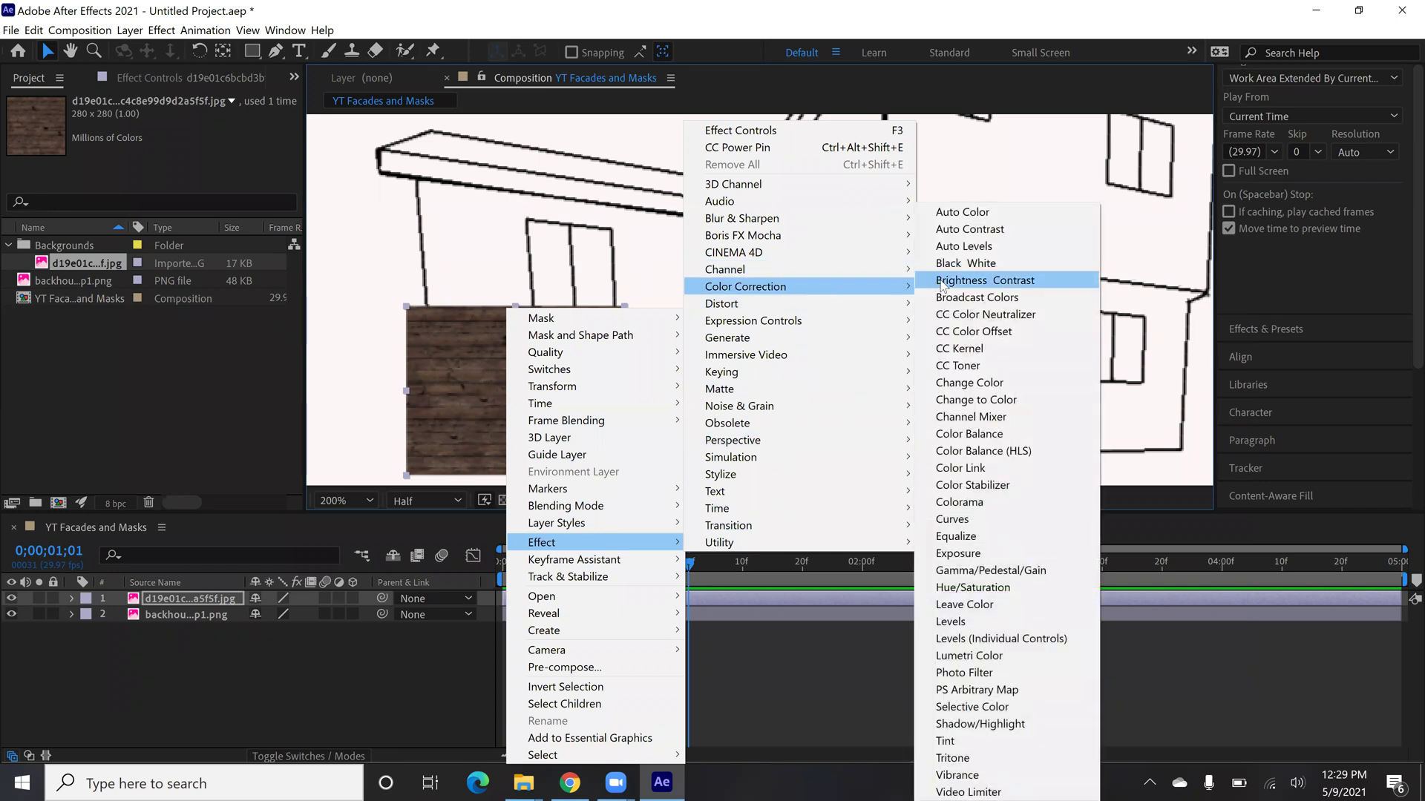
left_click(979, 213)
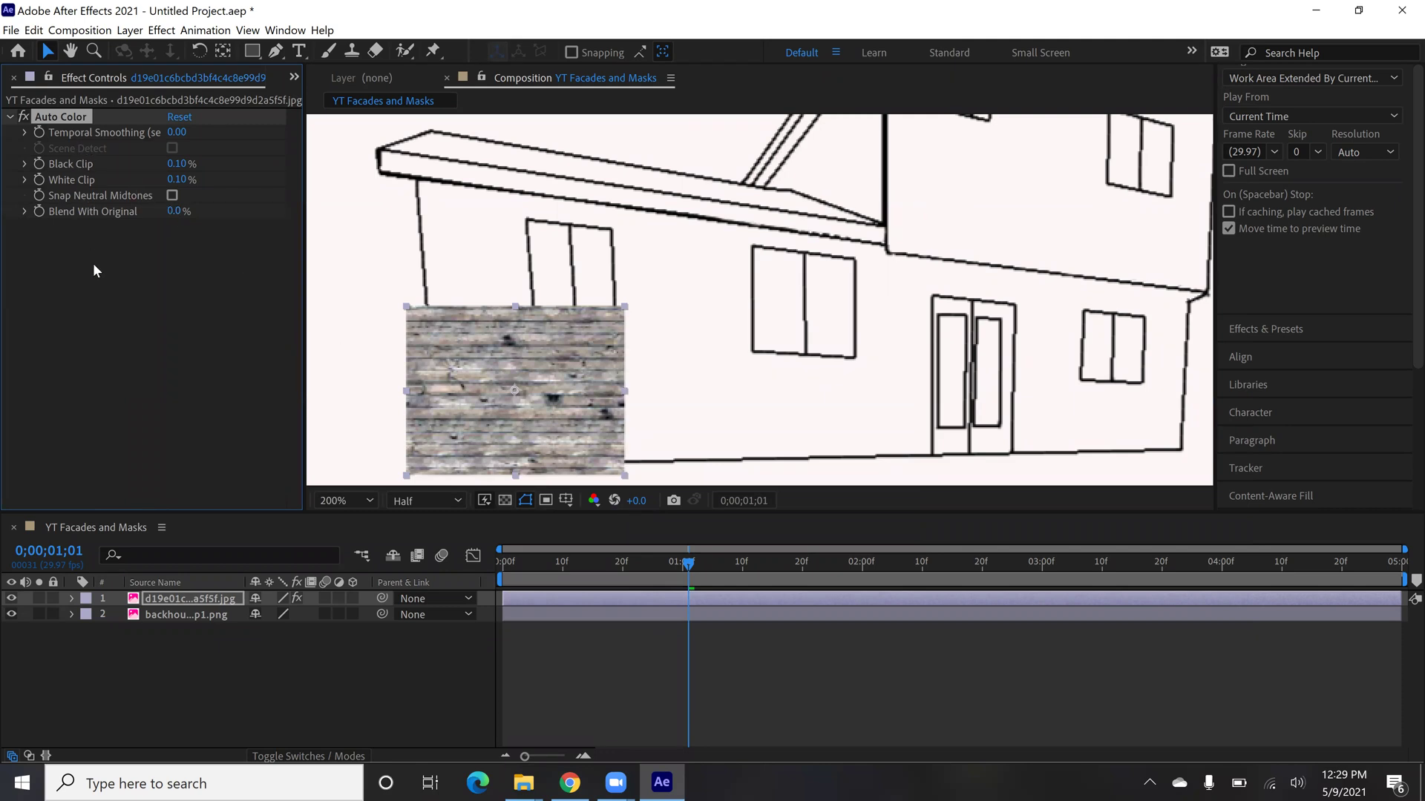
Step: Nudge the wood texture up and left onto the lower-left wall corner, then select its layer
mouse_move(493, 411)
left_mouse_down()
mouse_move(484, 368)
mouse_move(488, 402)
mouse_move(510, 403)
left_mouse_up()
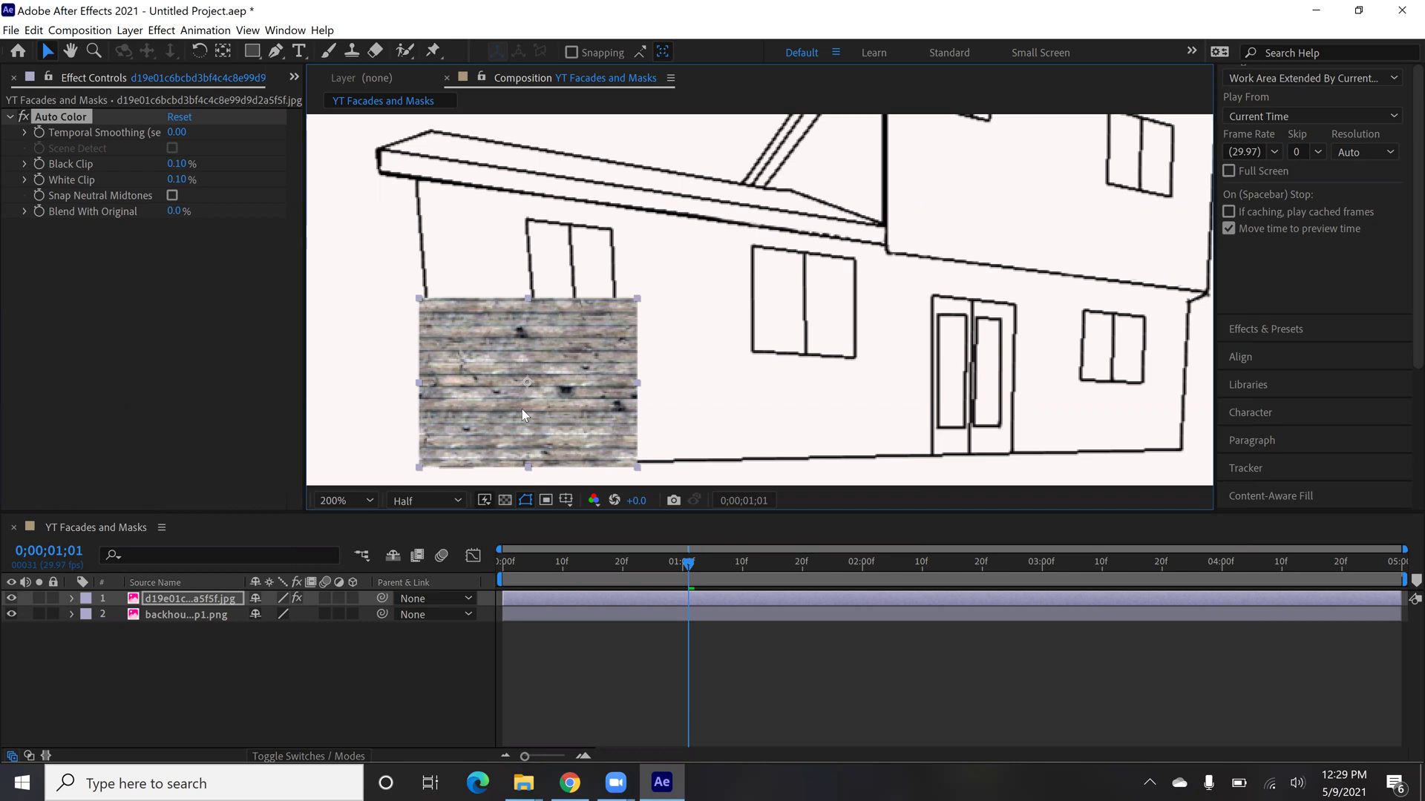
mouse_move(520, 407)
left_mouse_down()
mouse_move(491, 395)
mouse_move(525, 403)
left_mouse_up()
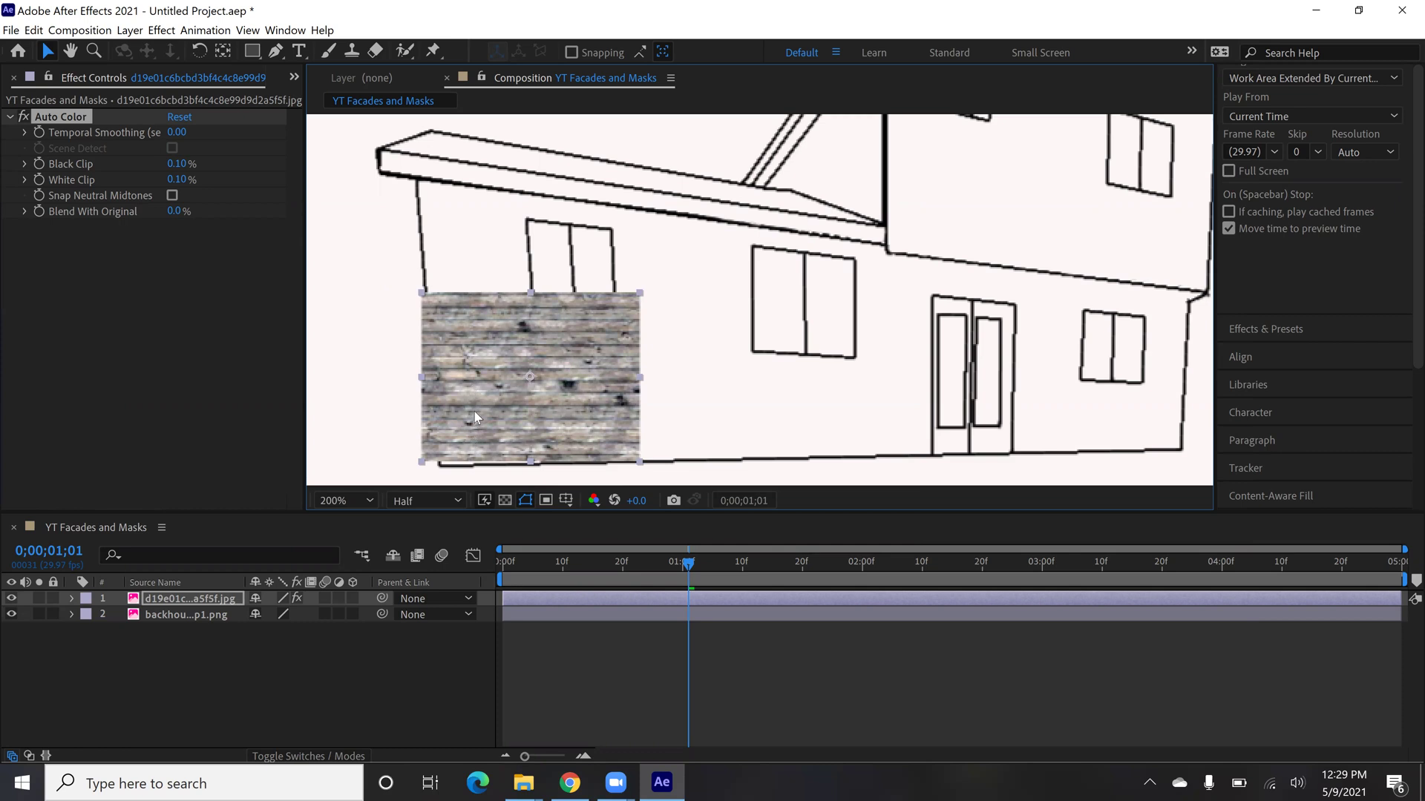
left_click(206, 598)
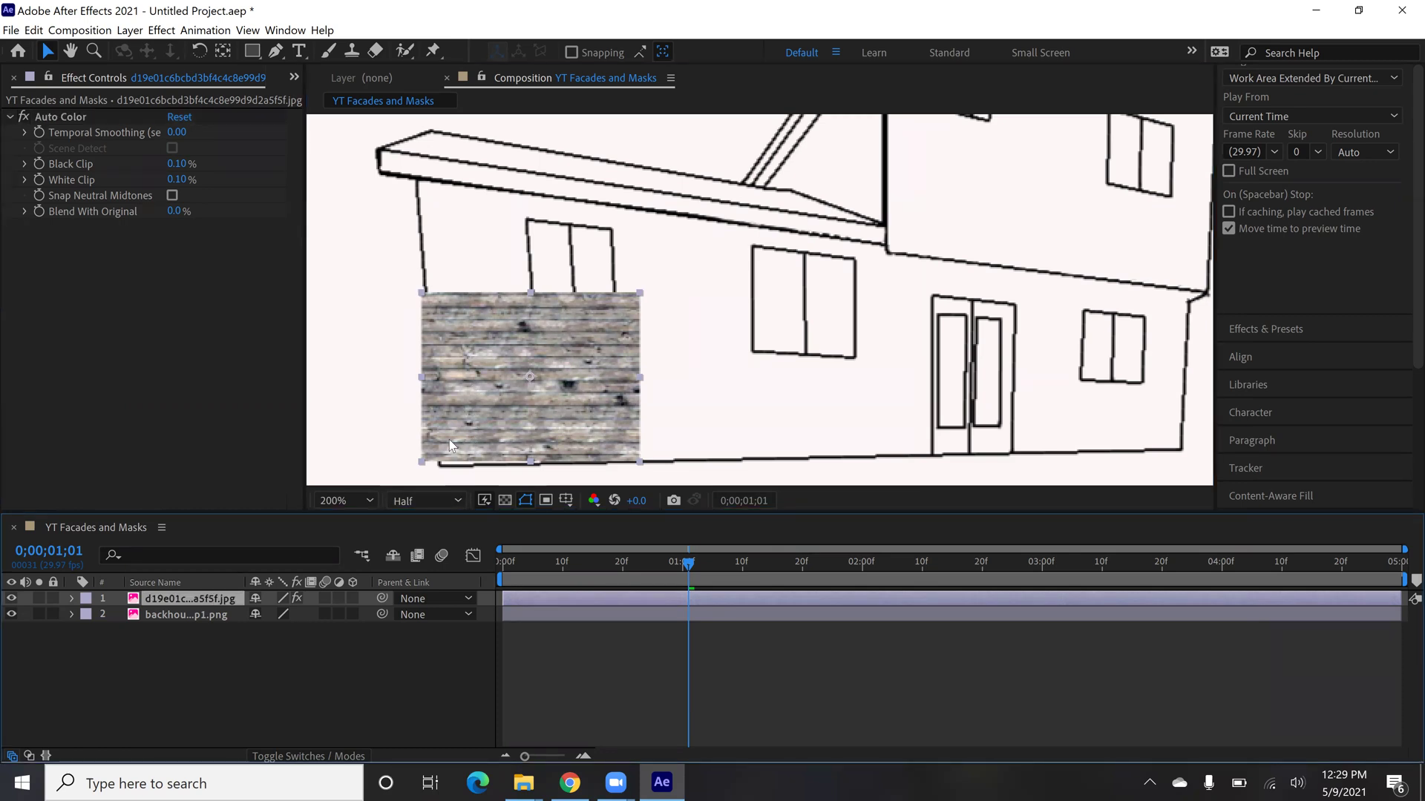
Step: Duplicate the wood layer and place the copy seamlessly to the right of the original
right_click(192, 607)
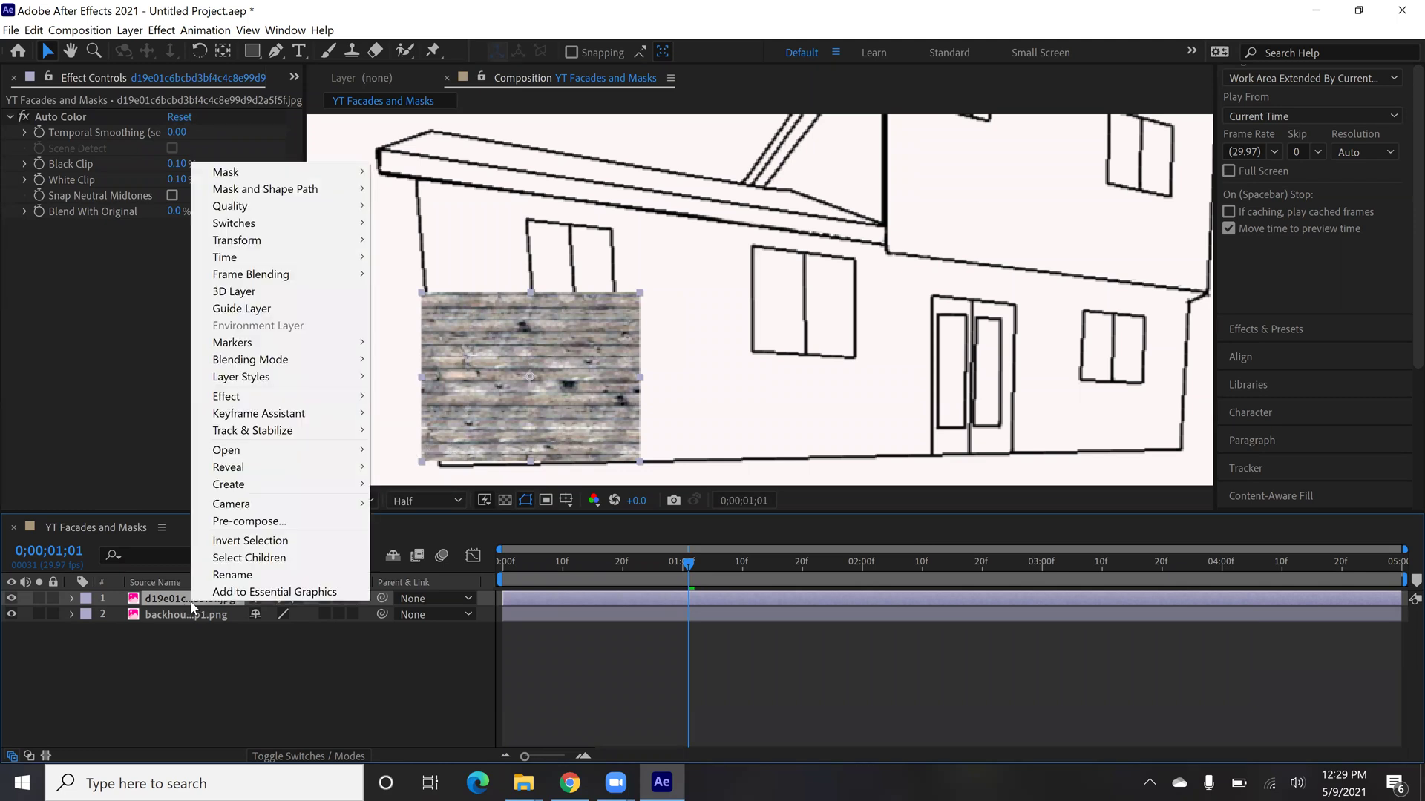
left_click(184, 610)
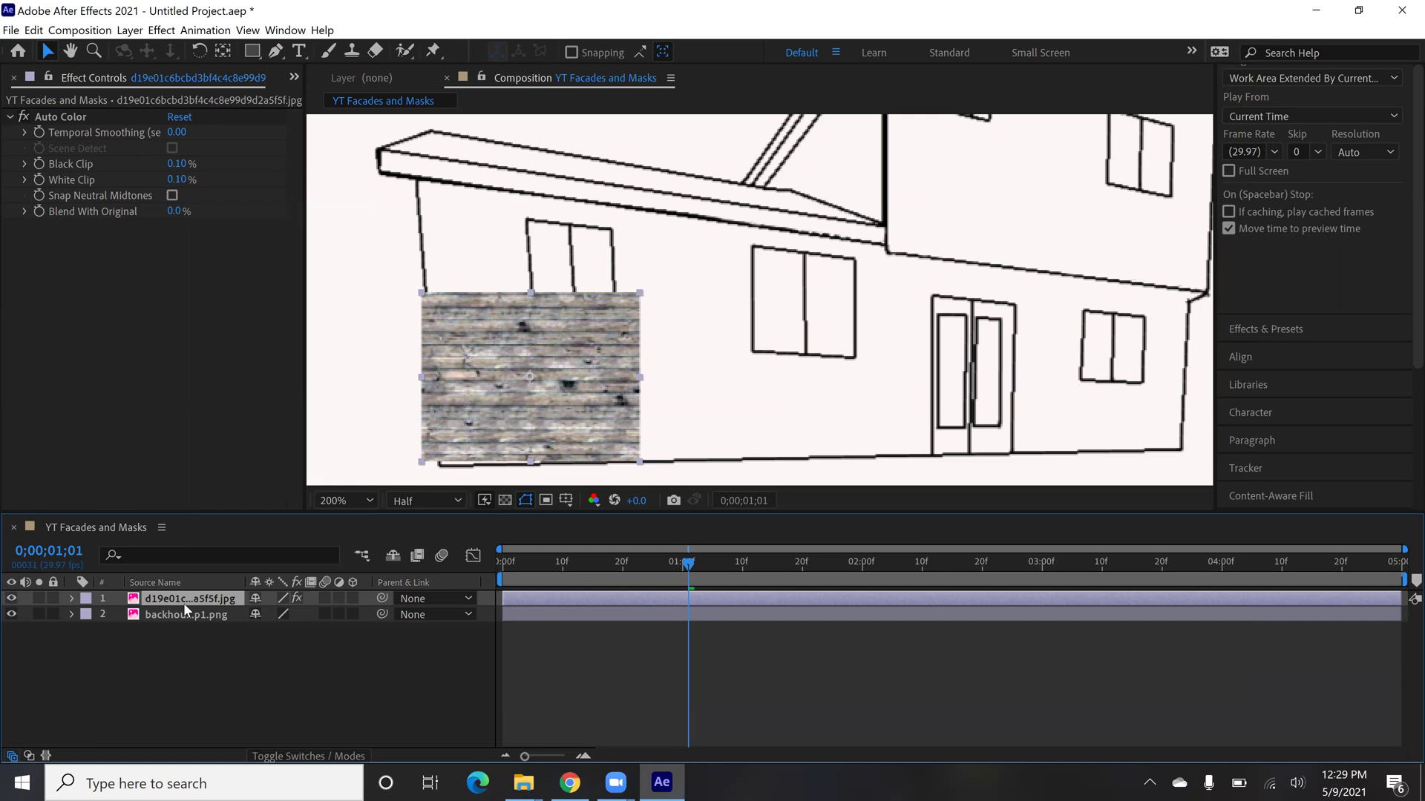
key("ctrl+d")
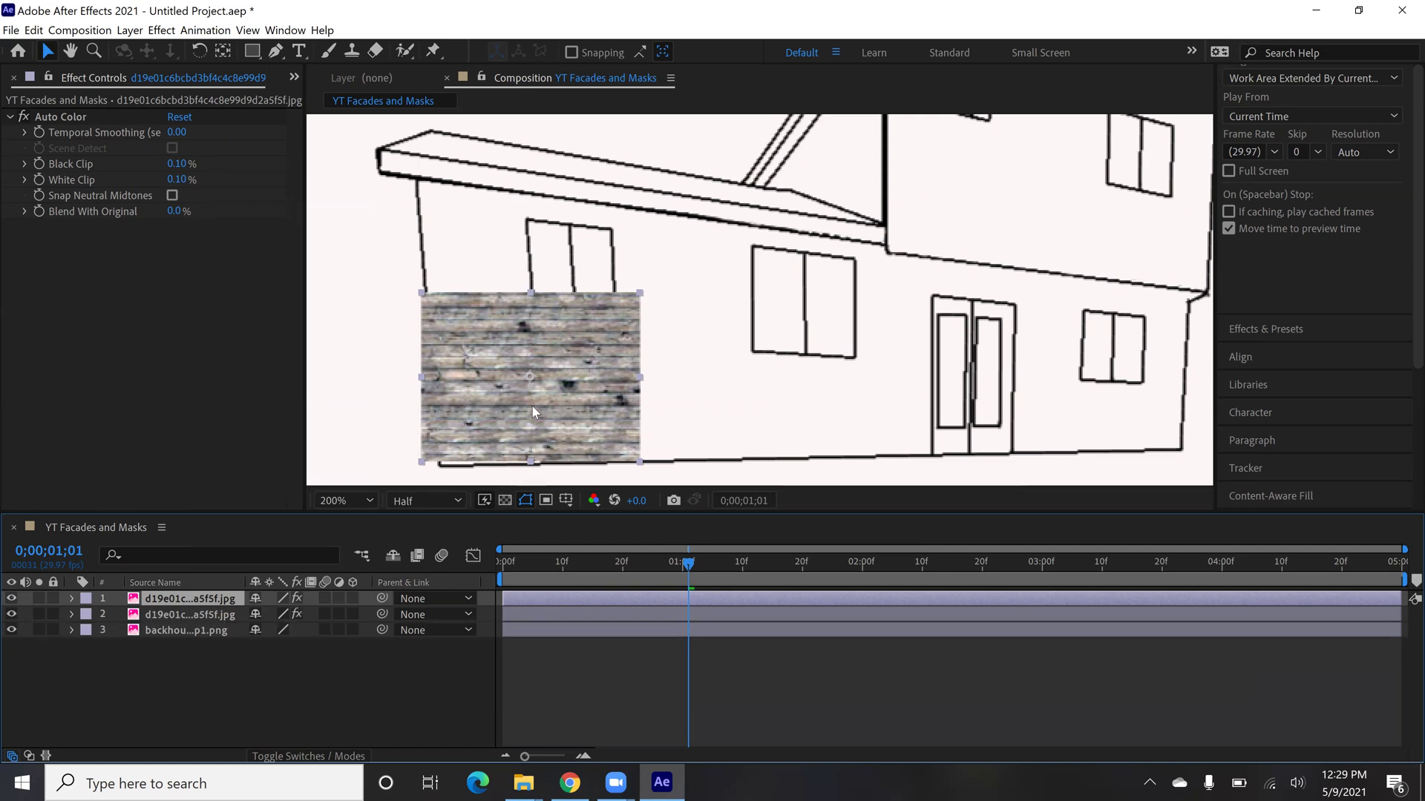
left_click_drag(533, 406, 747, 402)
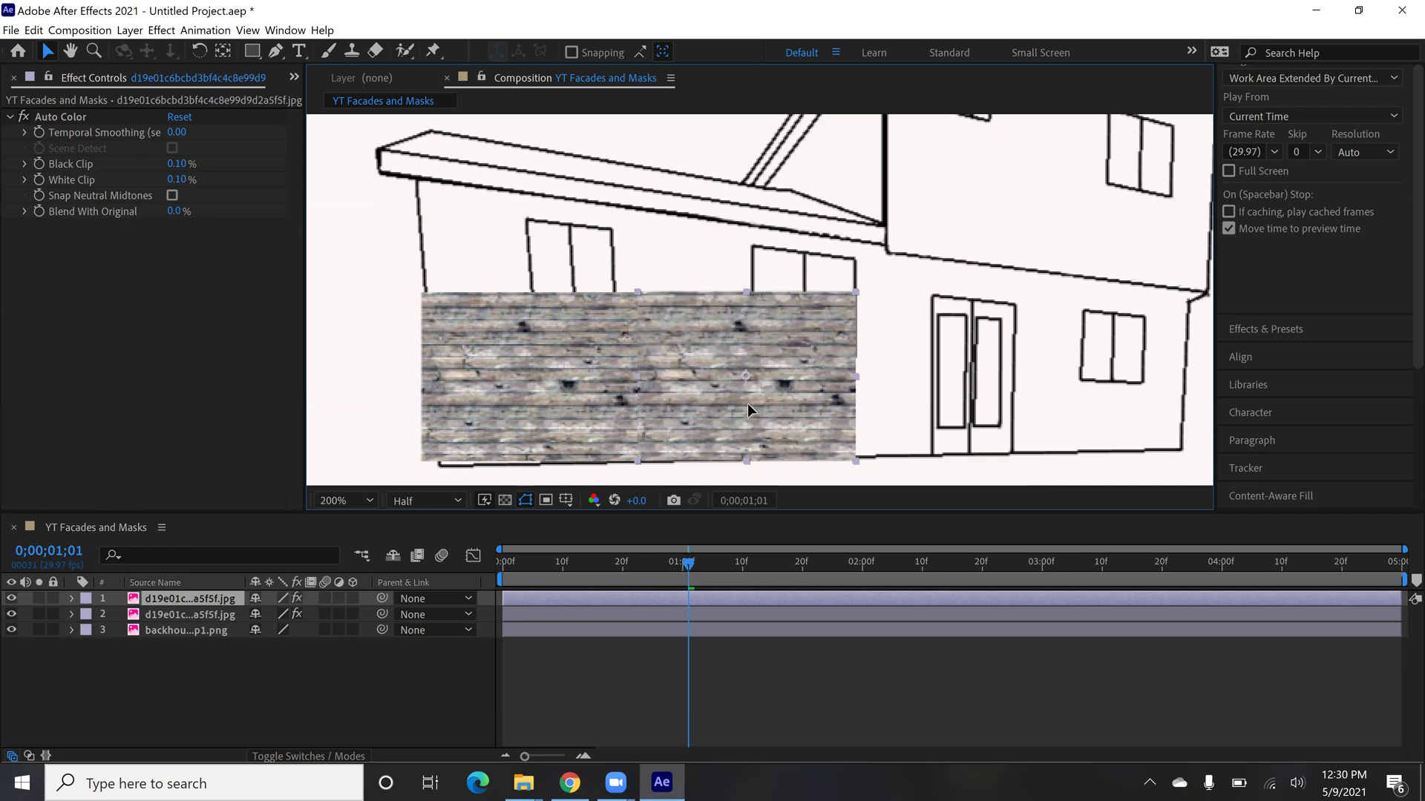
left_click(569, 398)
left_click(730, 380)
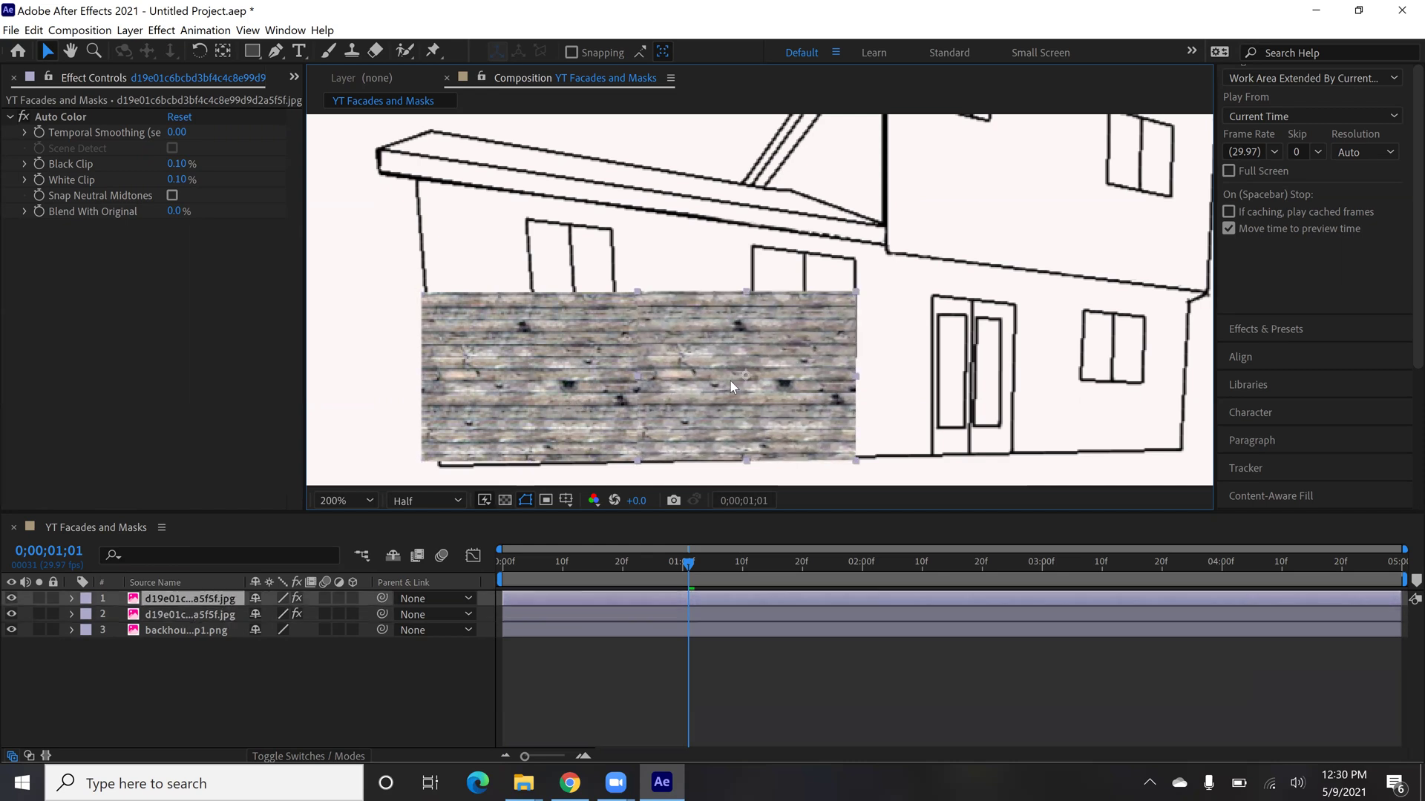
left_click_drag(728, 390, 719, 394)
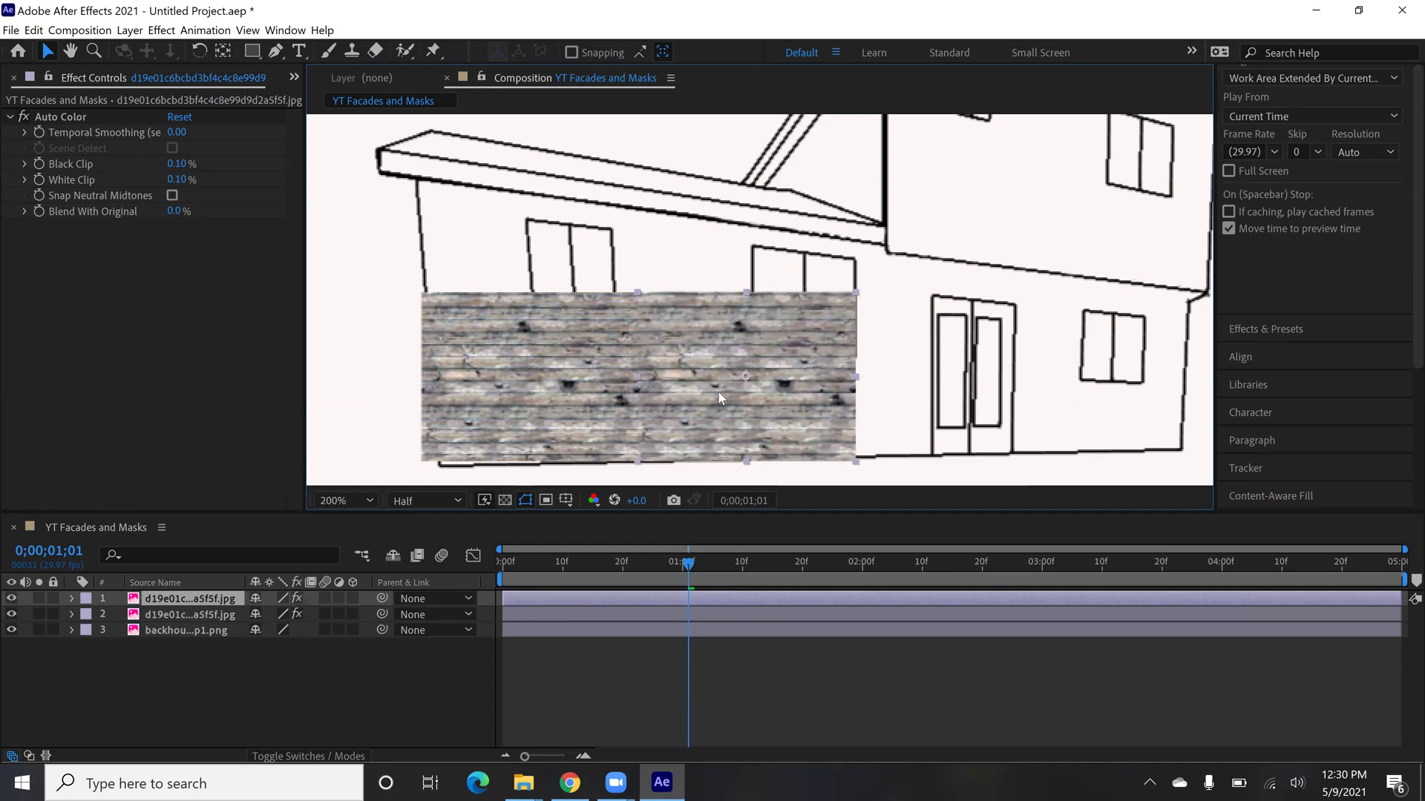
Step: Duplicate both wood panels and butt the new pair against the right end of the row
left_click(515, 404)
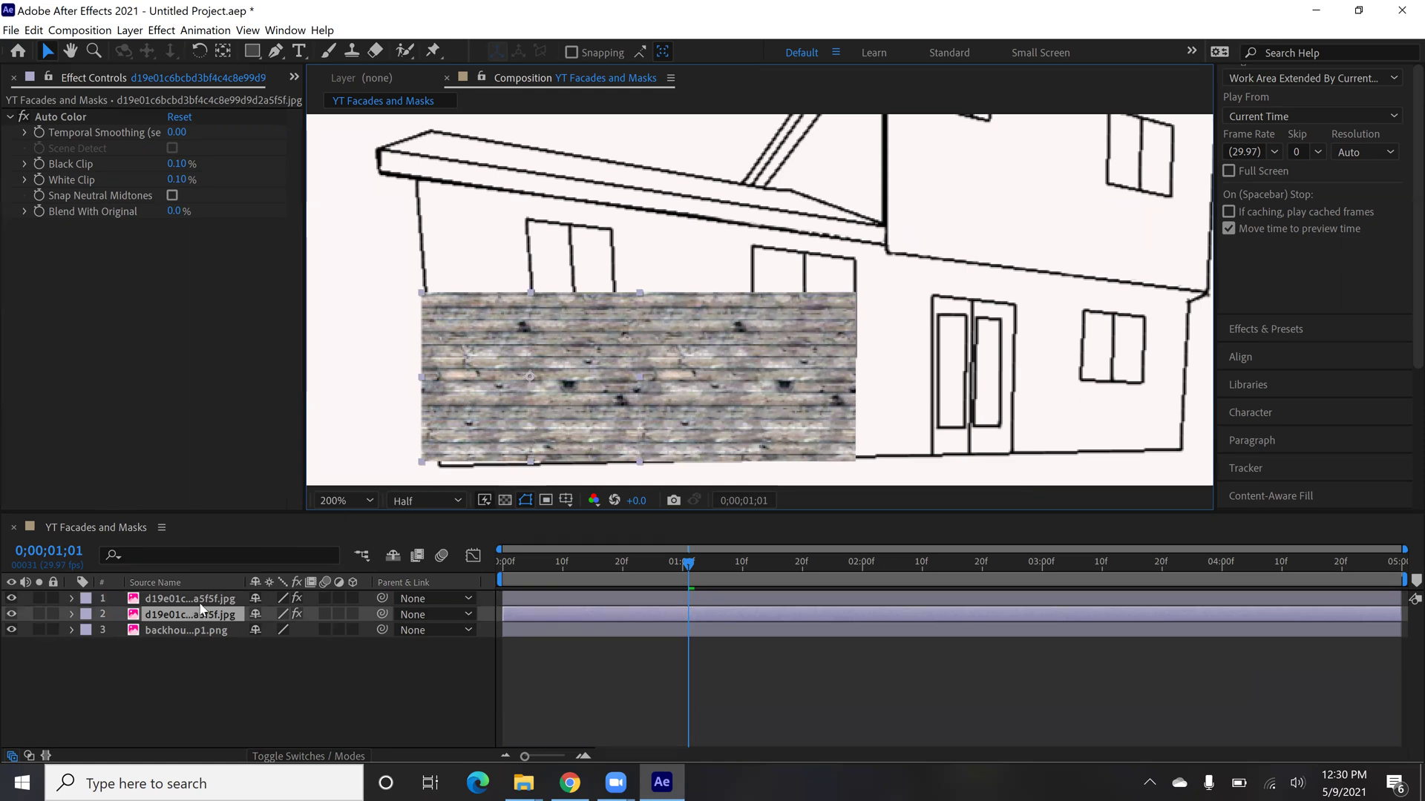
key("ctrl+shift+Up")
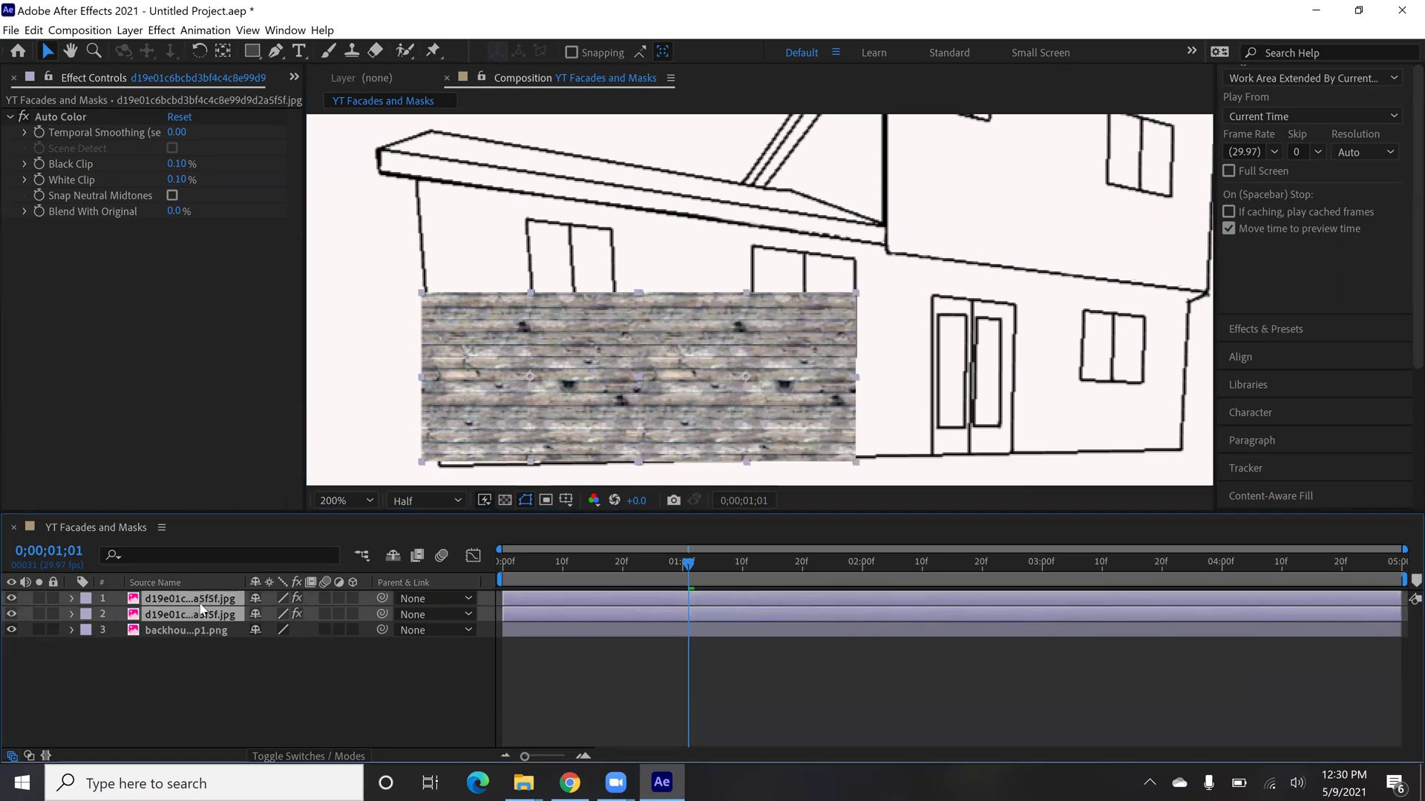
key("ctrl+d")
left_click_drag(692, 411, 1129, 411)
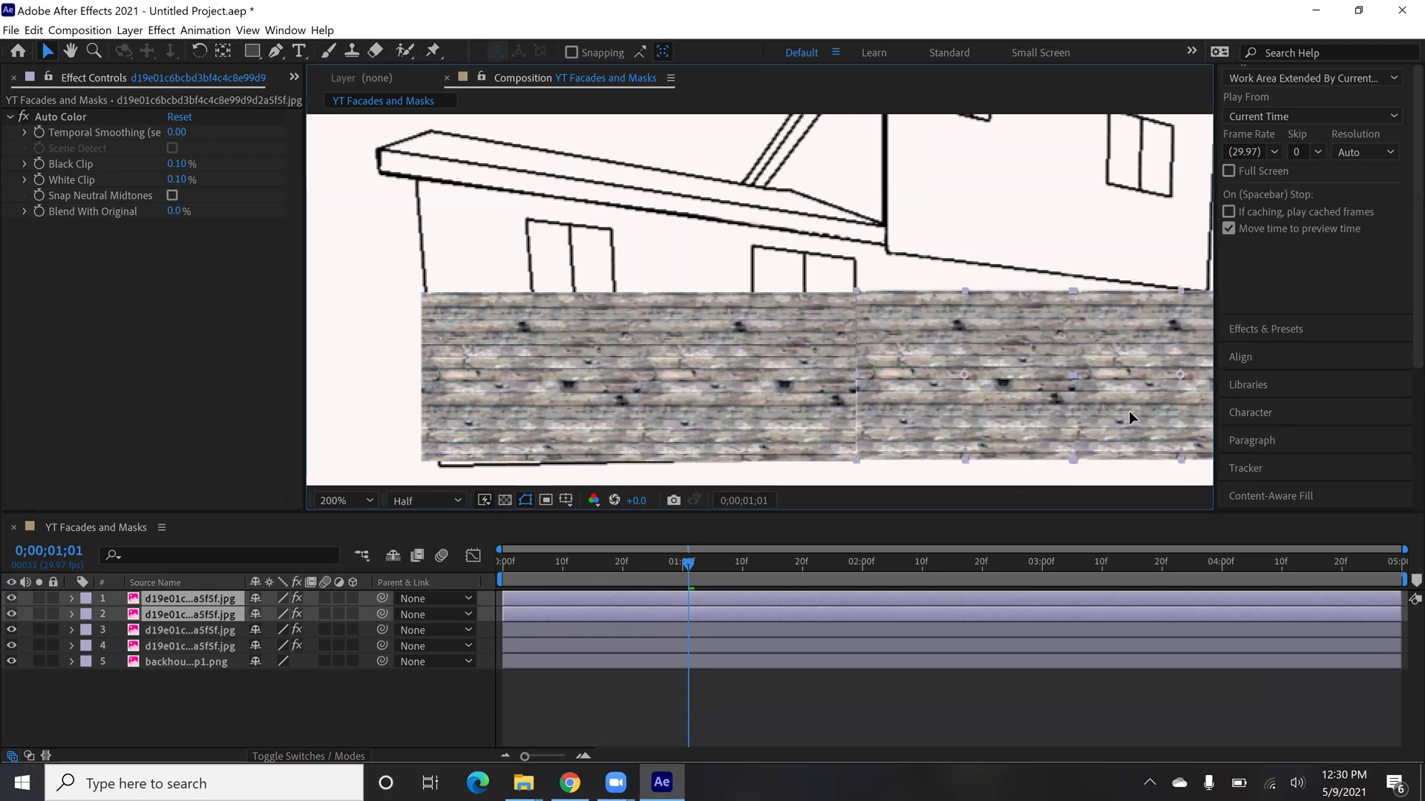
key("Left")
key("Left")
left_click(1129, 412)
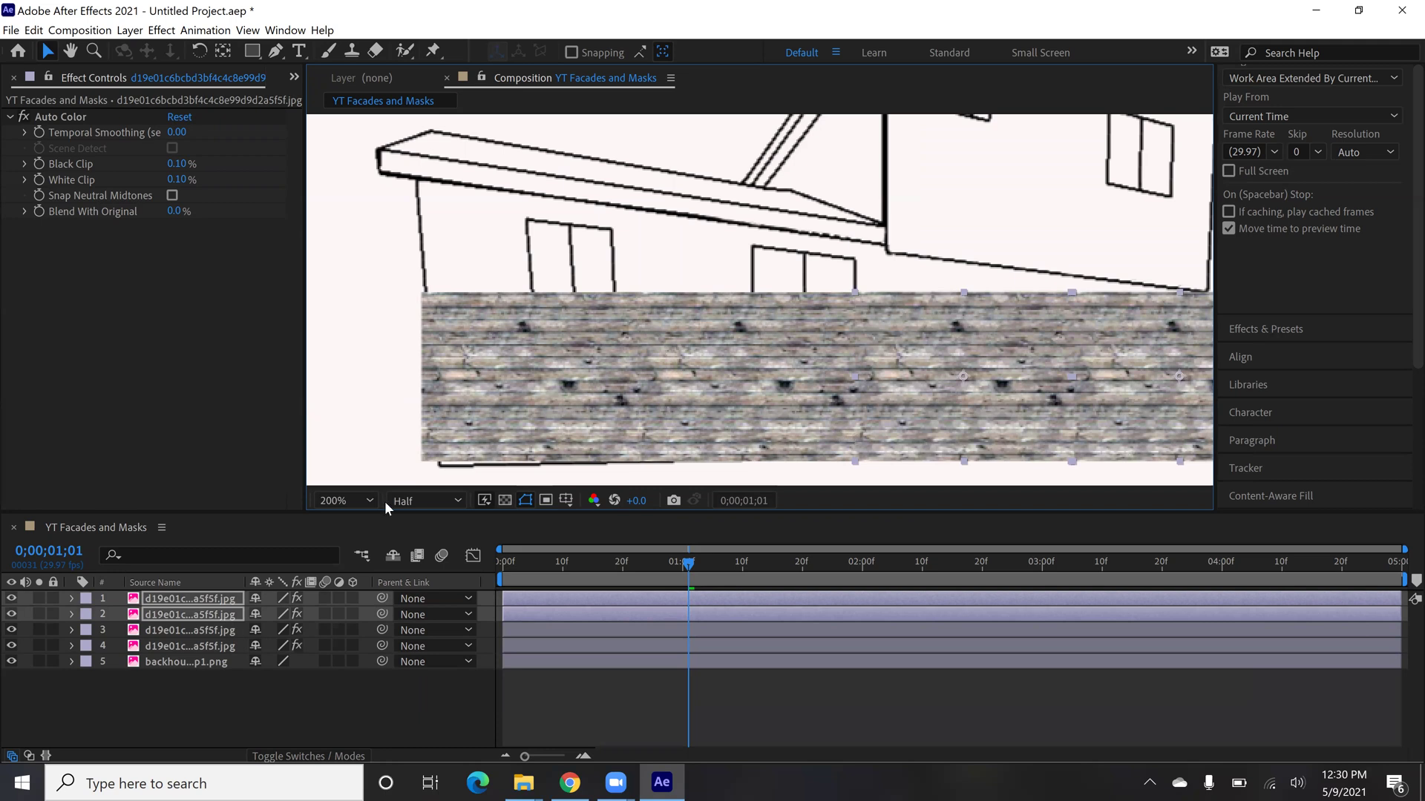
Step: Duplicate the four-panel row and move the copy up over the upper wall, then fit the view
left_click(206, 645, "shift")
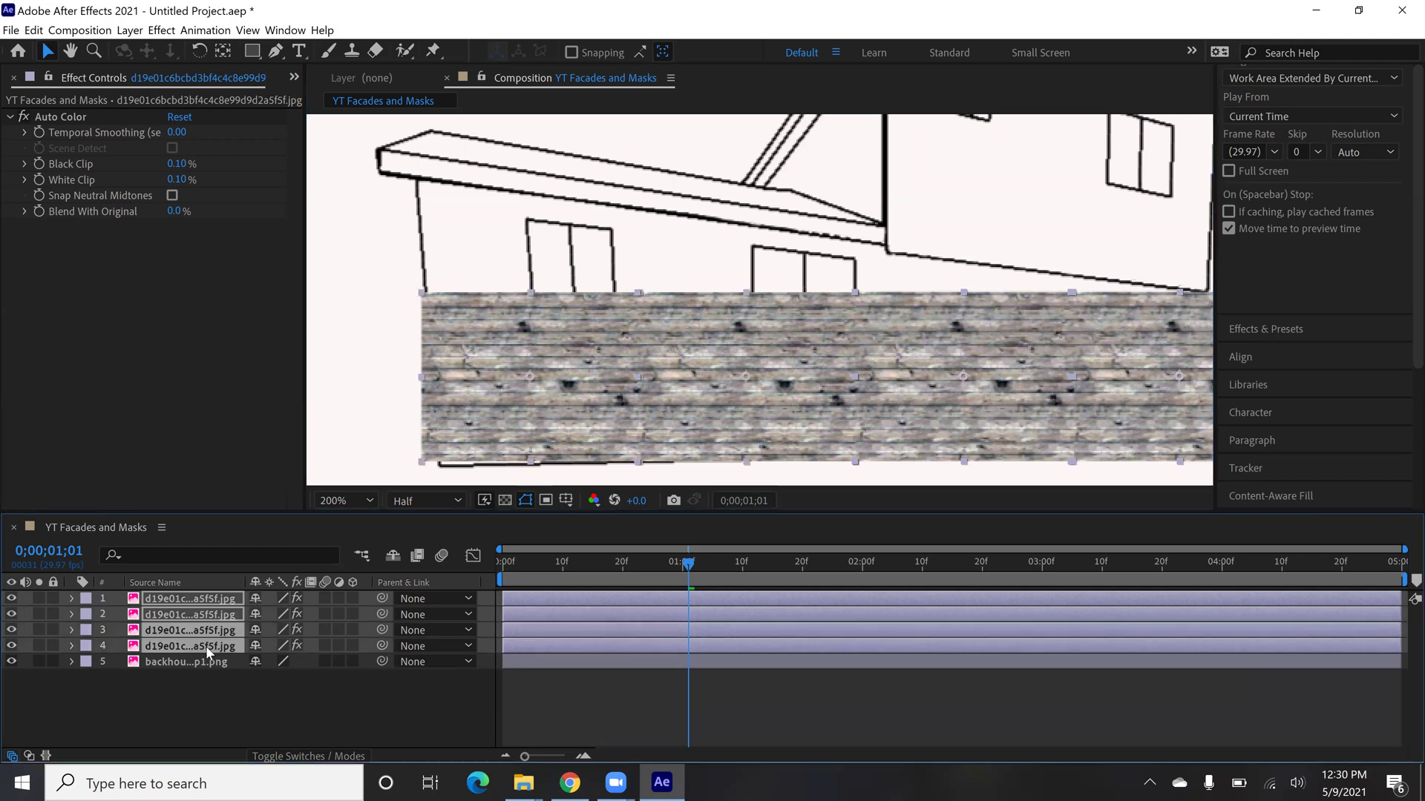
left_click(191, 616, "ctrl")
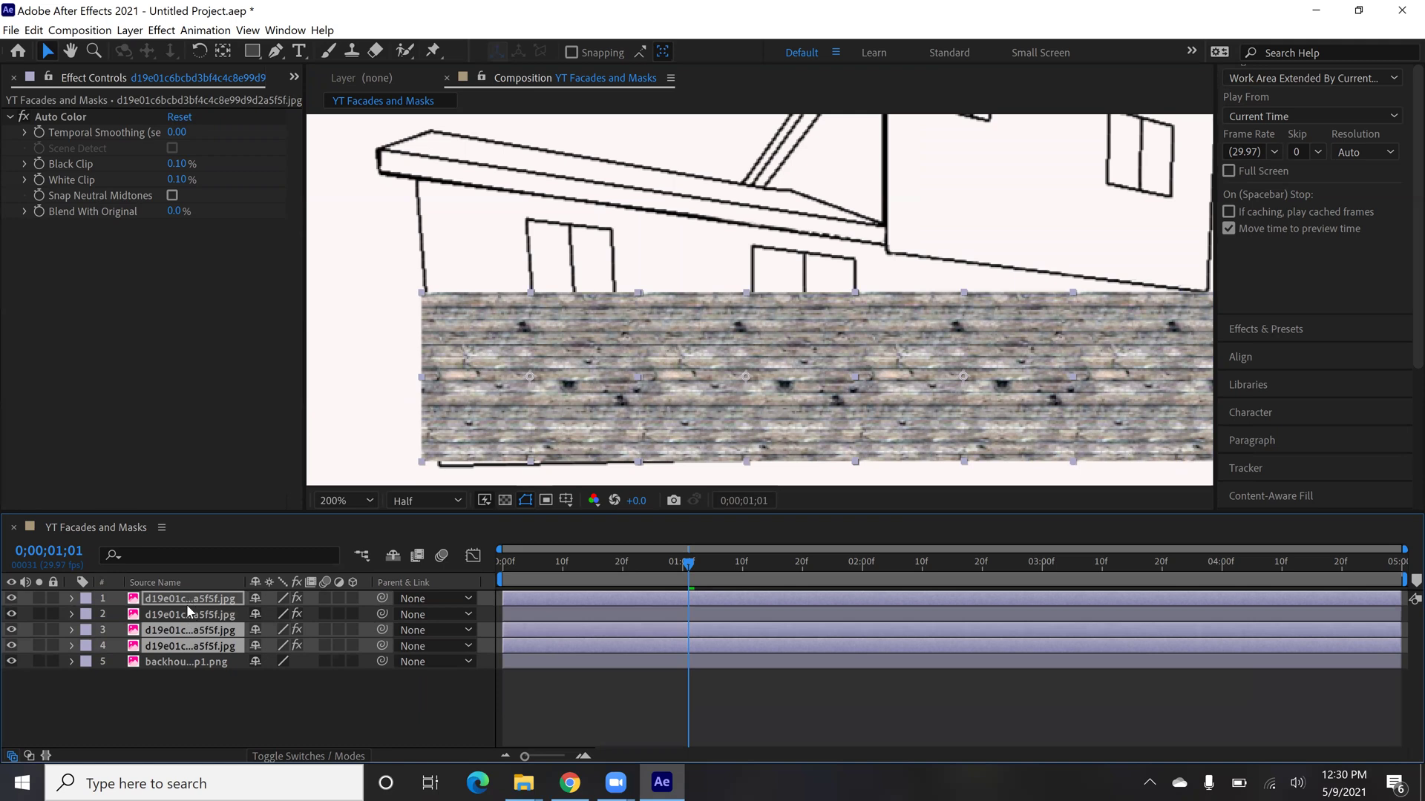
left_click(186, 615, "ctrl")
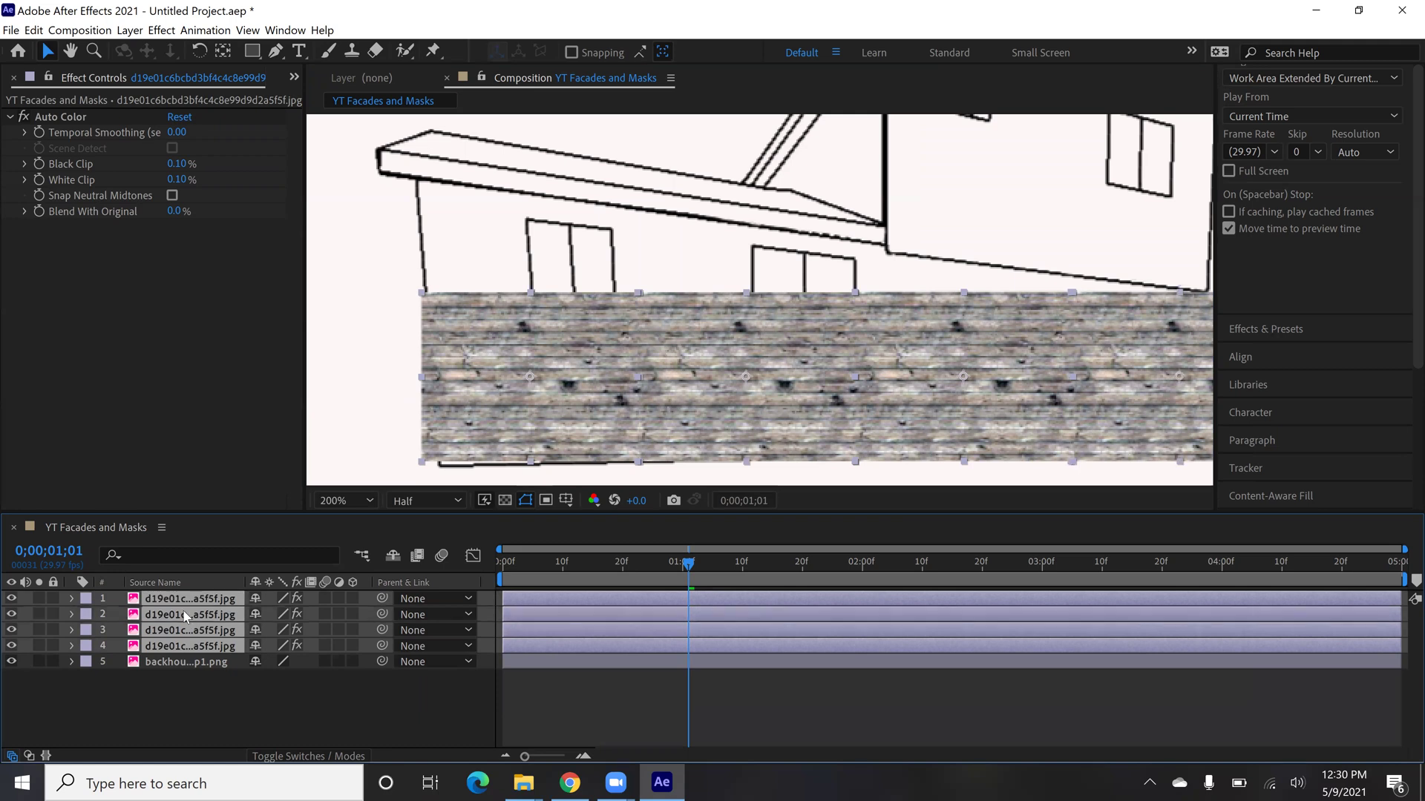
key("ctrl+d")
left_click_drag(540, 359, 536, 238)
key("comma")
key("comma")
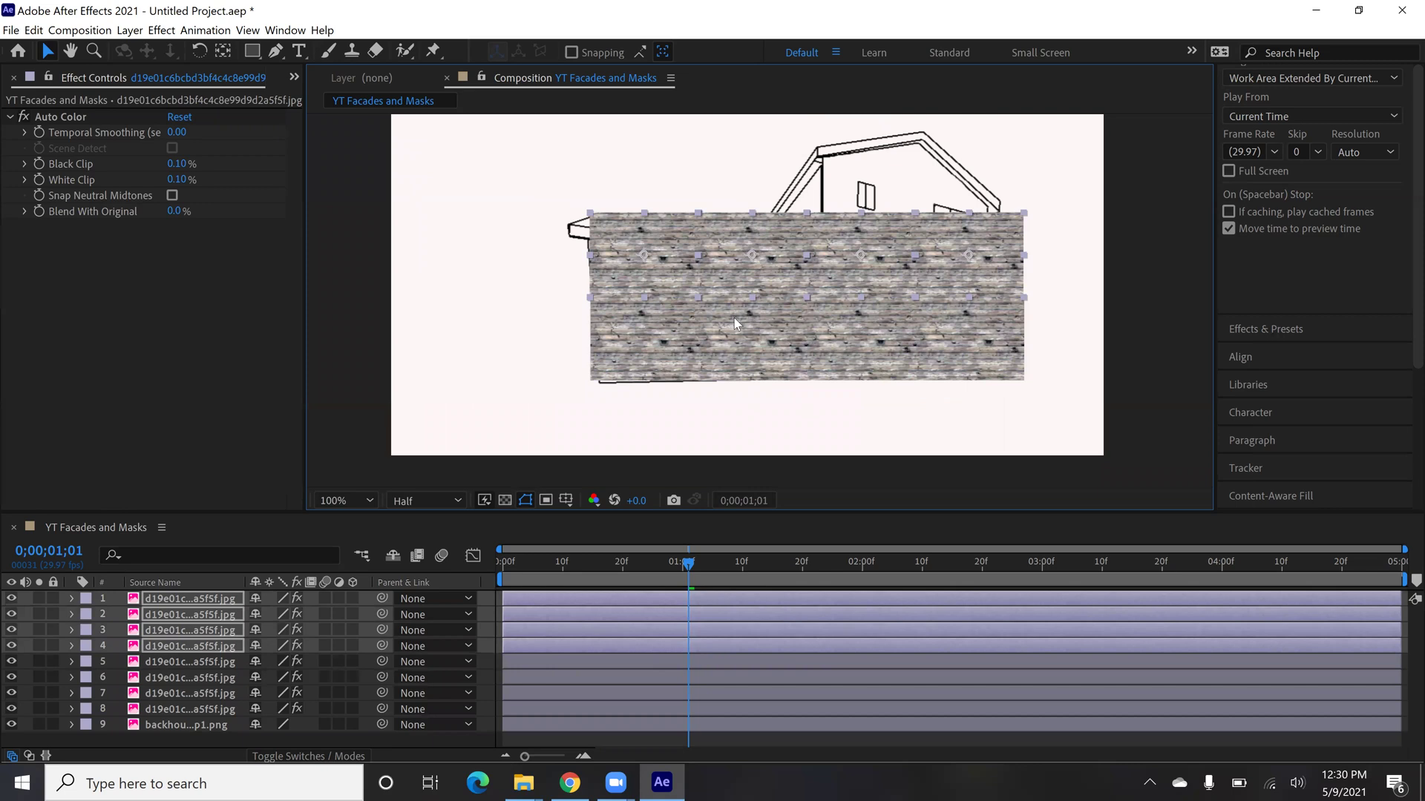
Step: Pre-compose all eight wood layers into Pre-comp 1, moving all attributes into the new composition
left_click(767, 352)
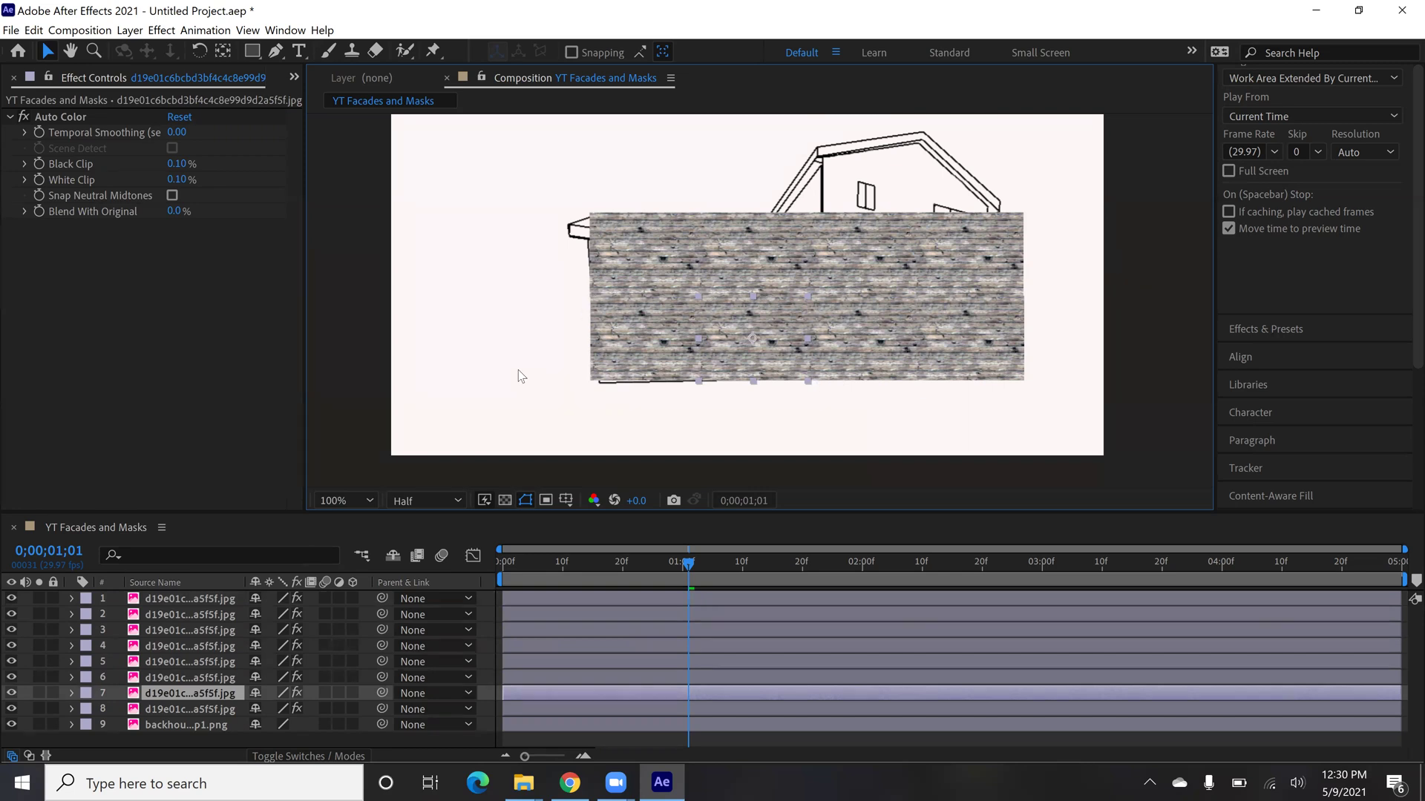
left_click(166, 709)
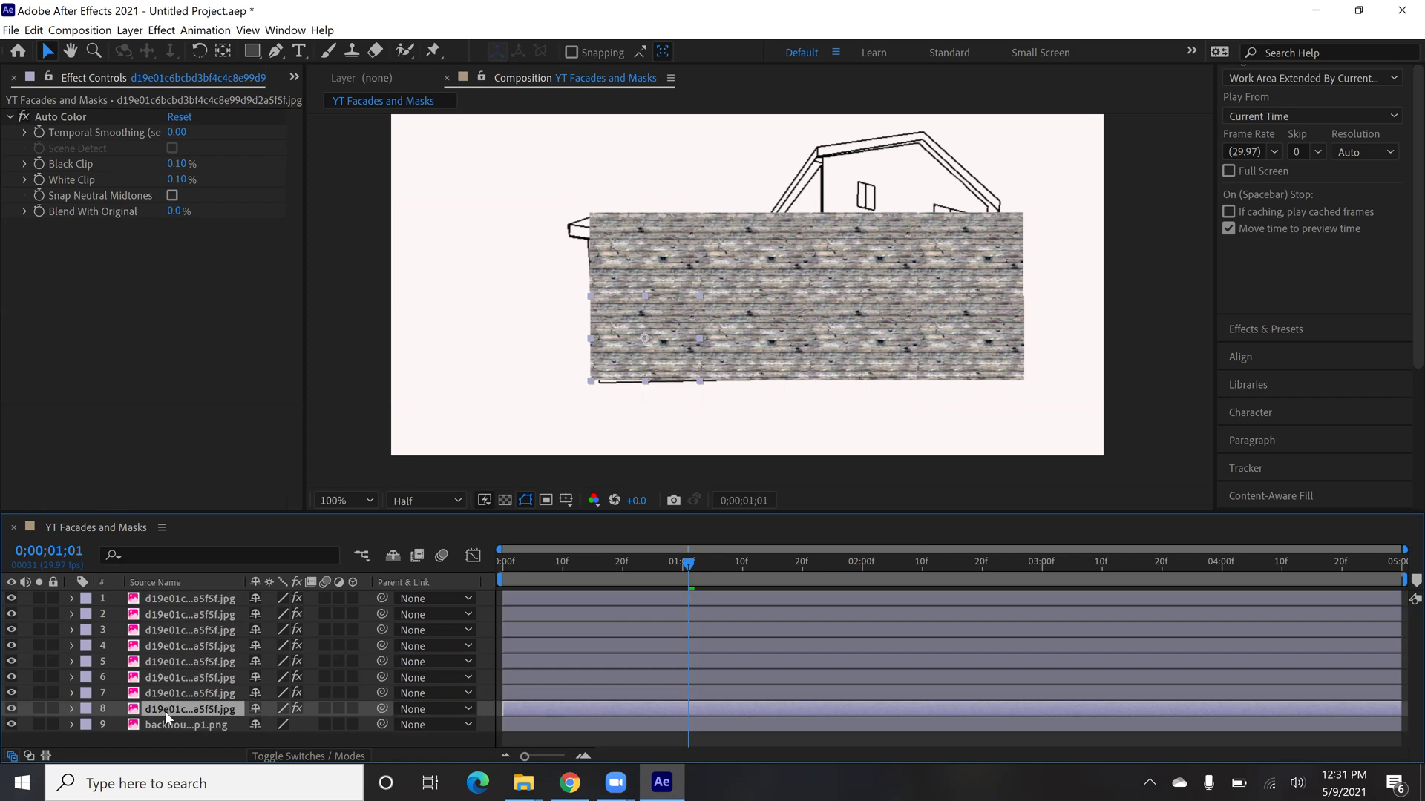
left_click(171, 602, "shift")
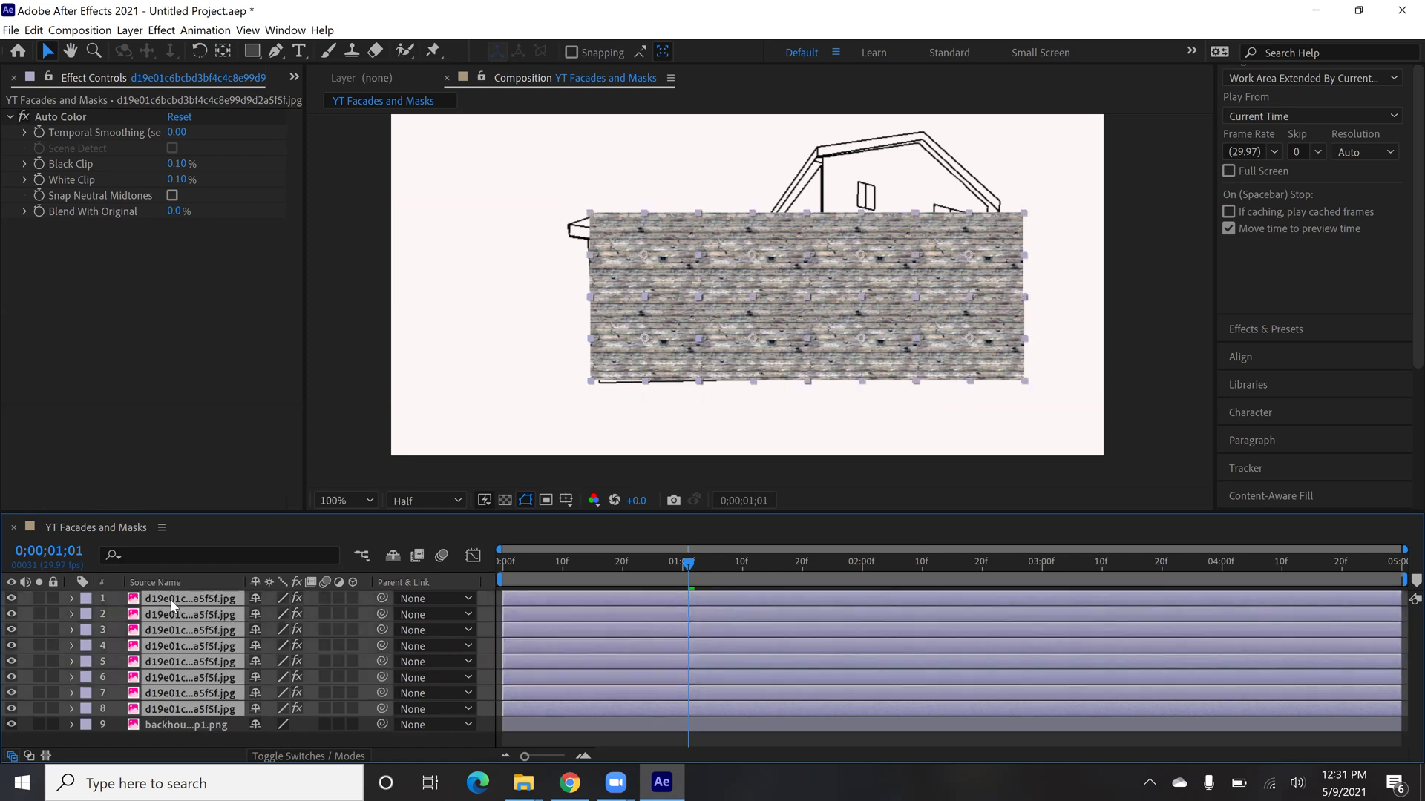
right_click(172, 605)
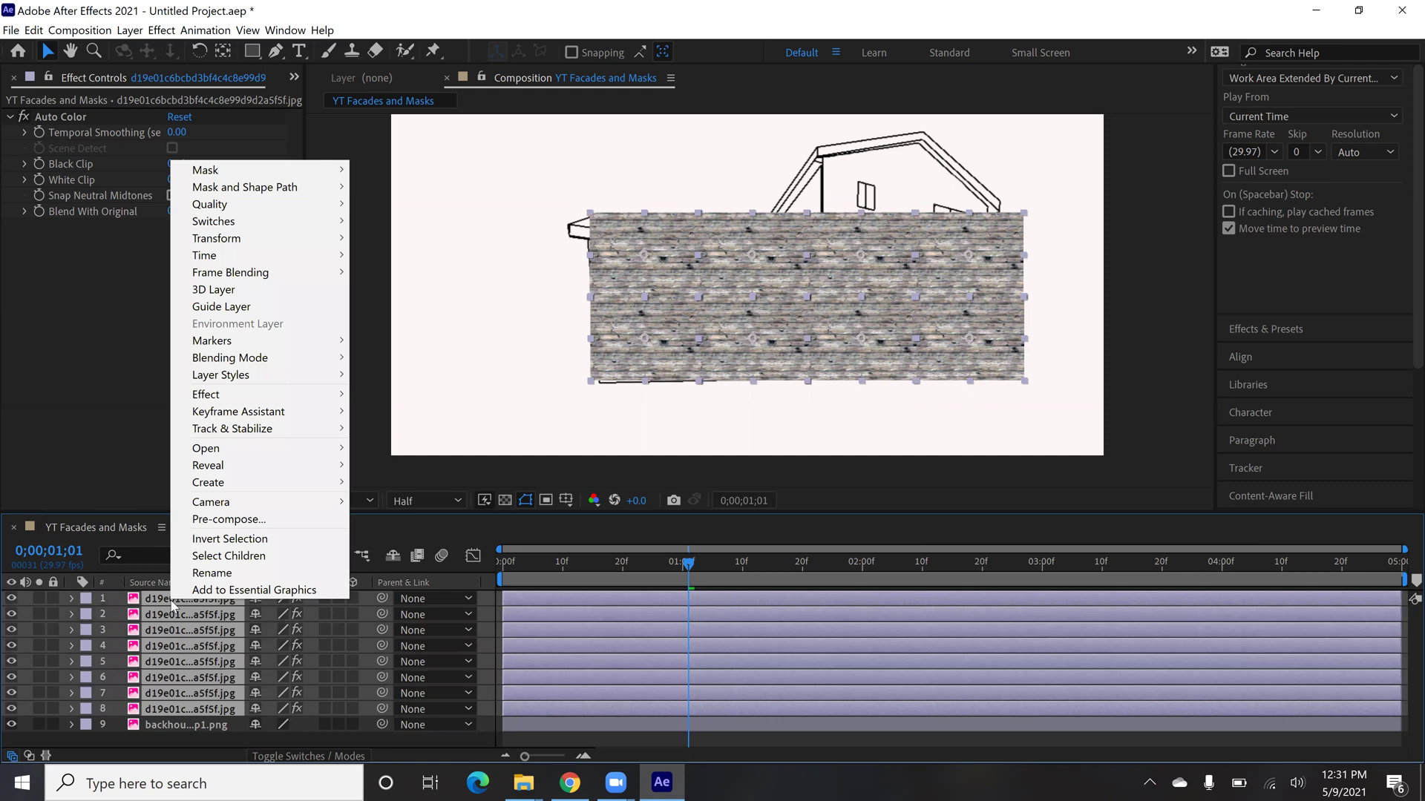
left_click(219, 521)
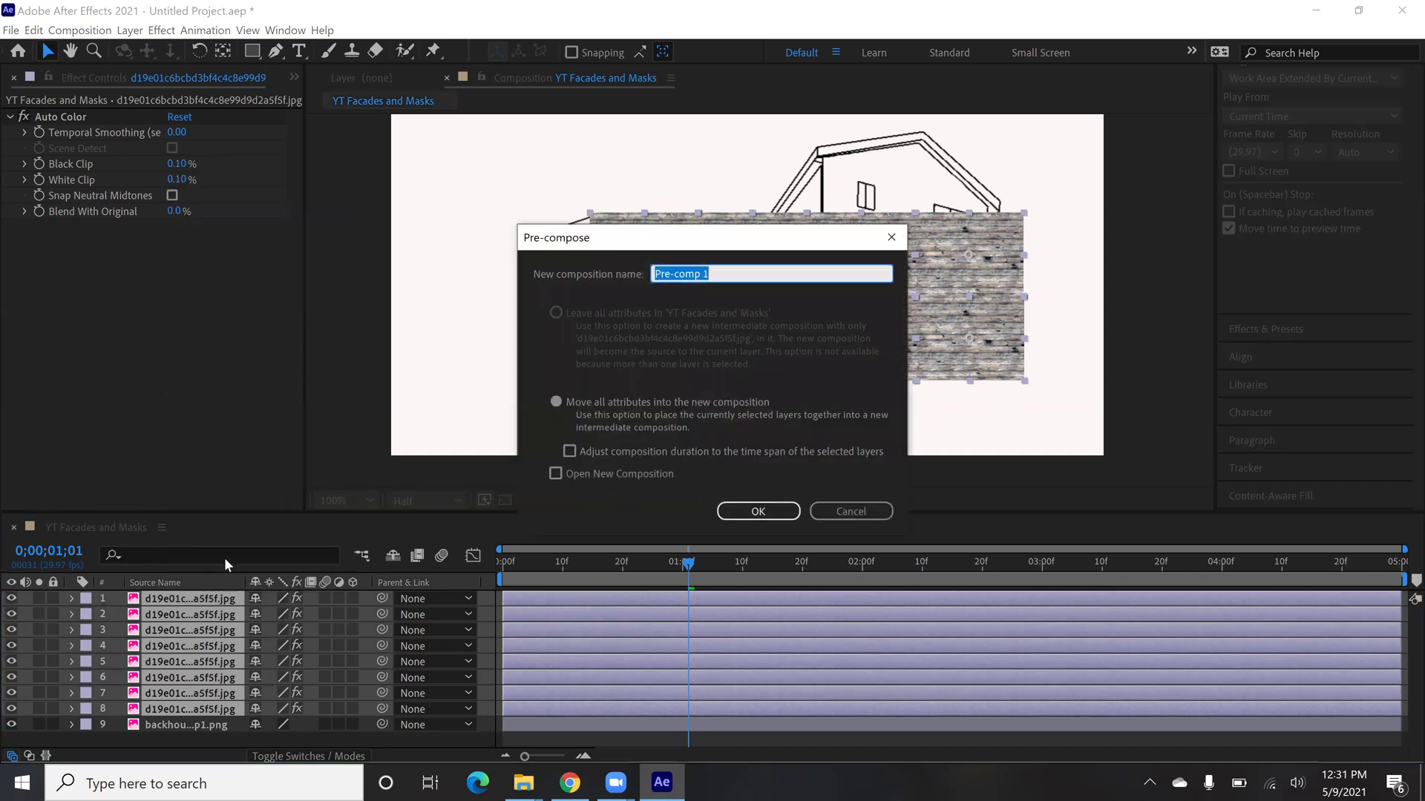
left_click(556, 402)
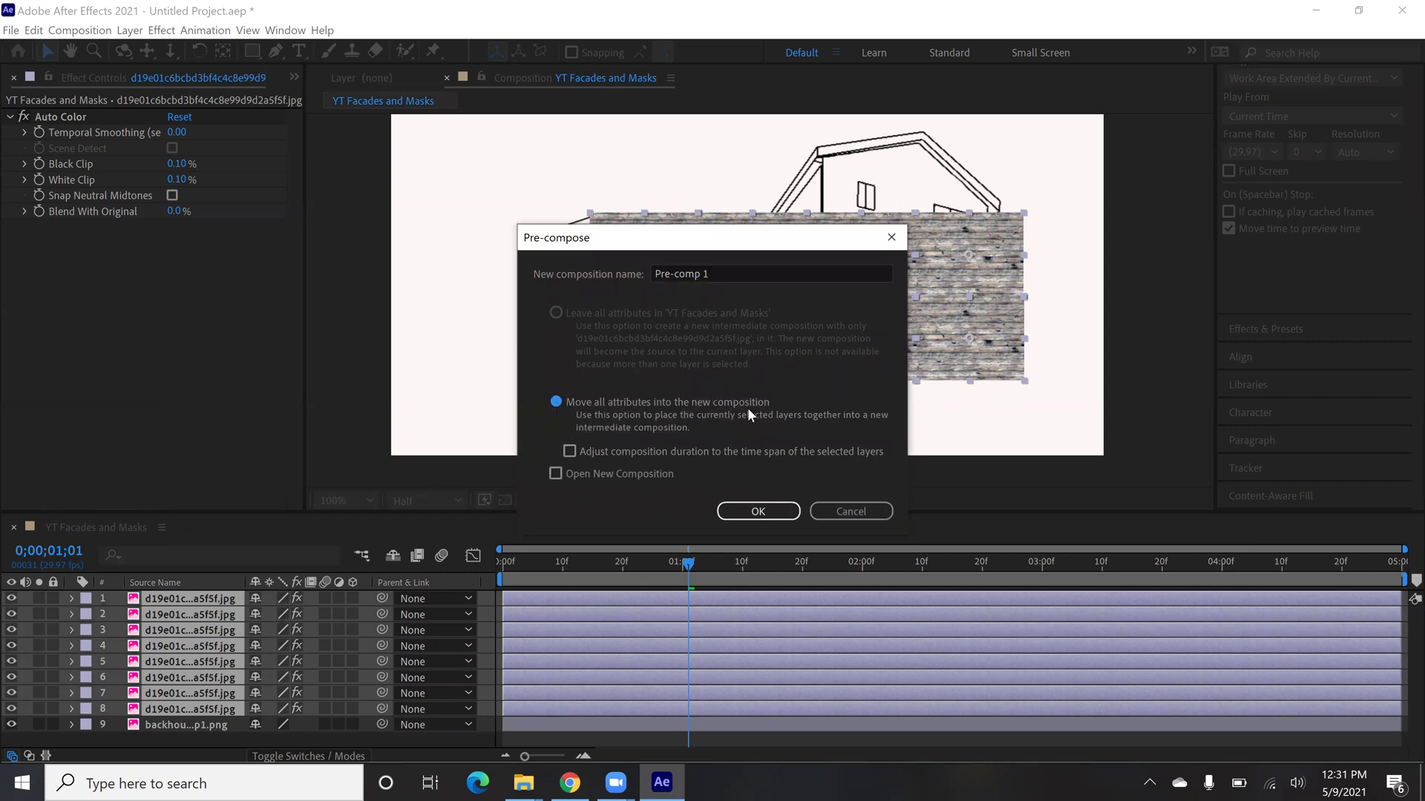
left_click(740, 515)
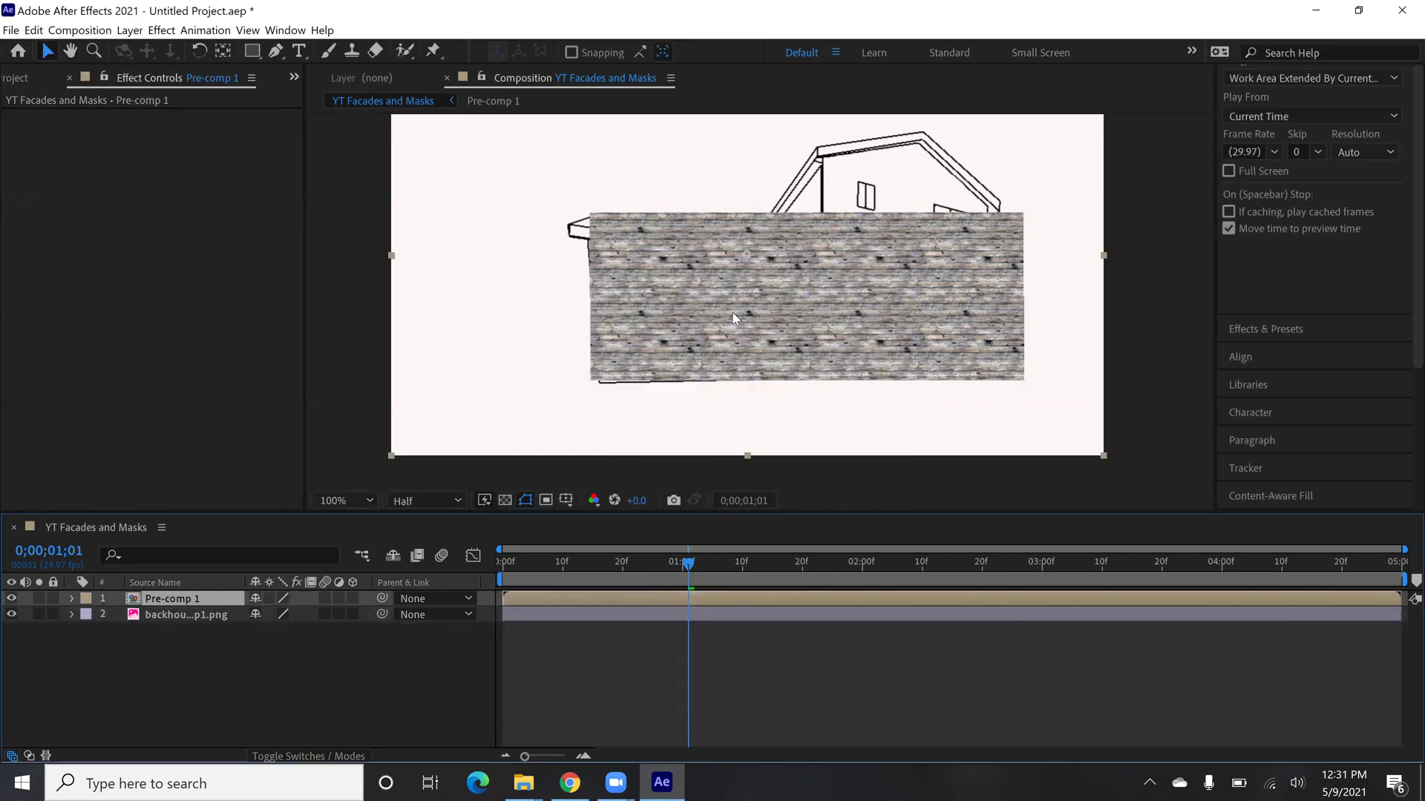
Step: Drag Pre-comp 1 down and slightly left over the house line drawing's lower facade
mouse_move(732, 313)
left_mouse_down()
mouse_move(684, 353)
mouse_move(619, 270)
mouse_move(729, 310)
mouse_move(732, 350)
mouse_move(701, 314)
mouse_move(715, 330)
left_mouse_up()
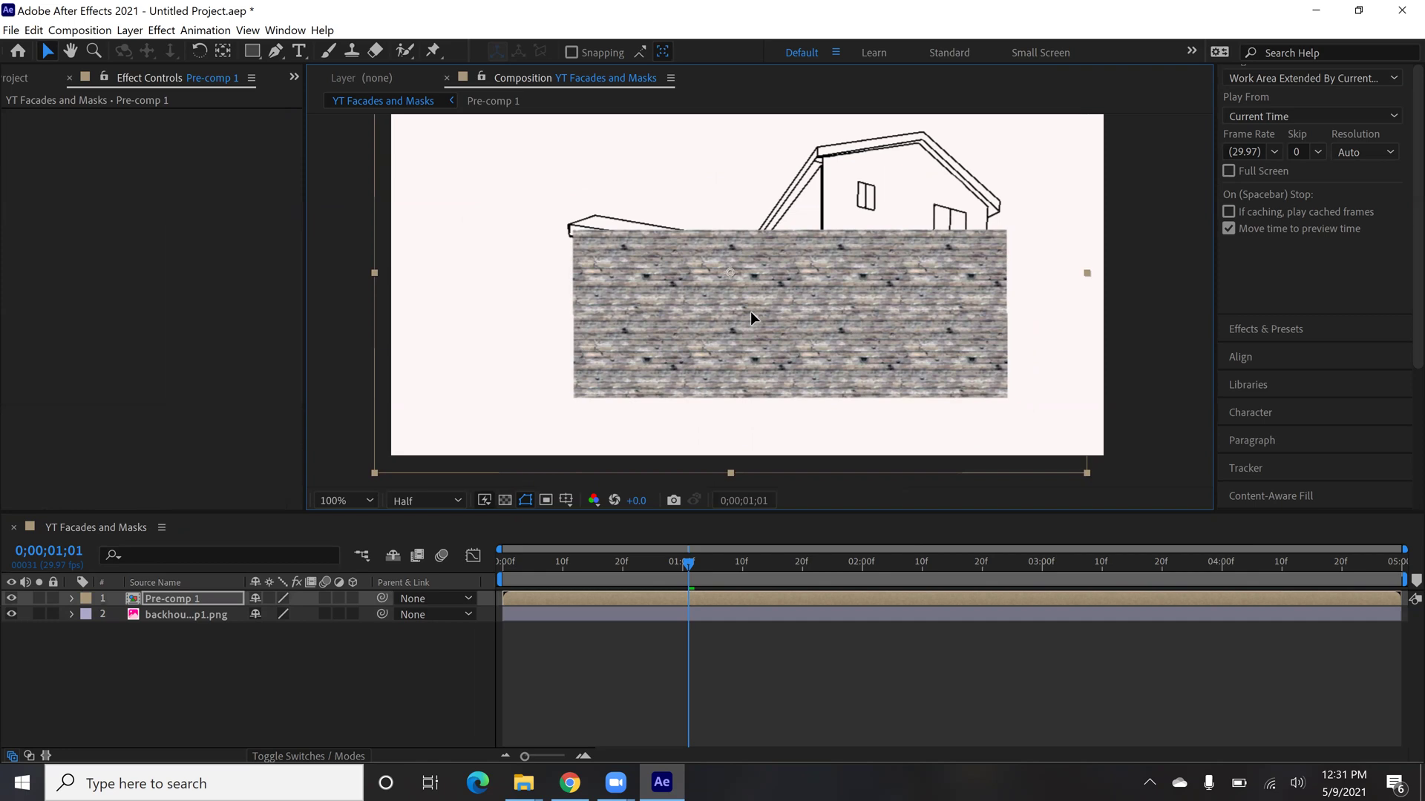
left_click_drag(751, 312, 784, 300)
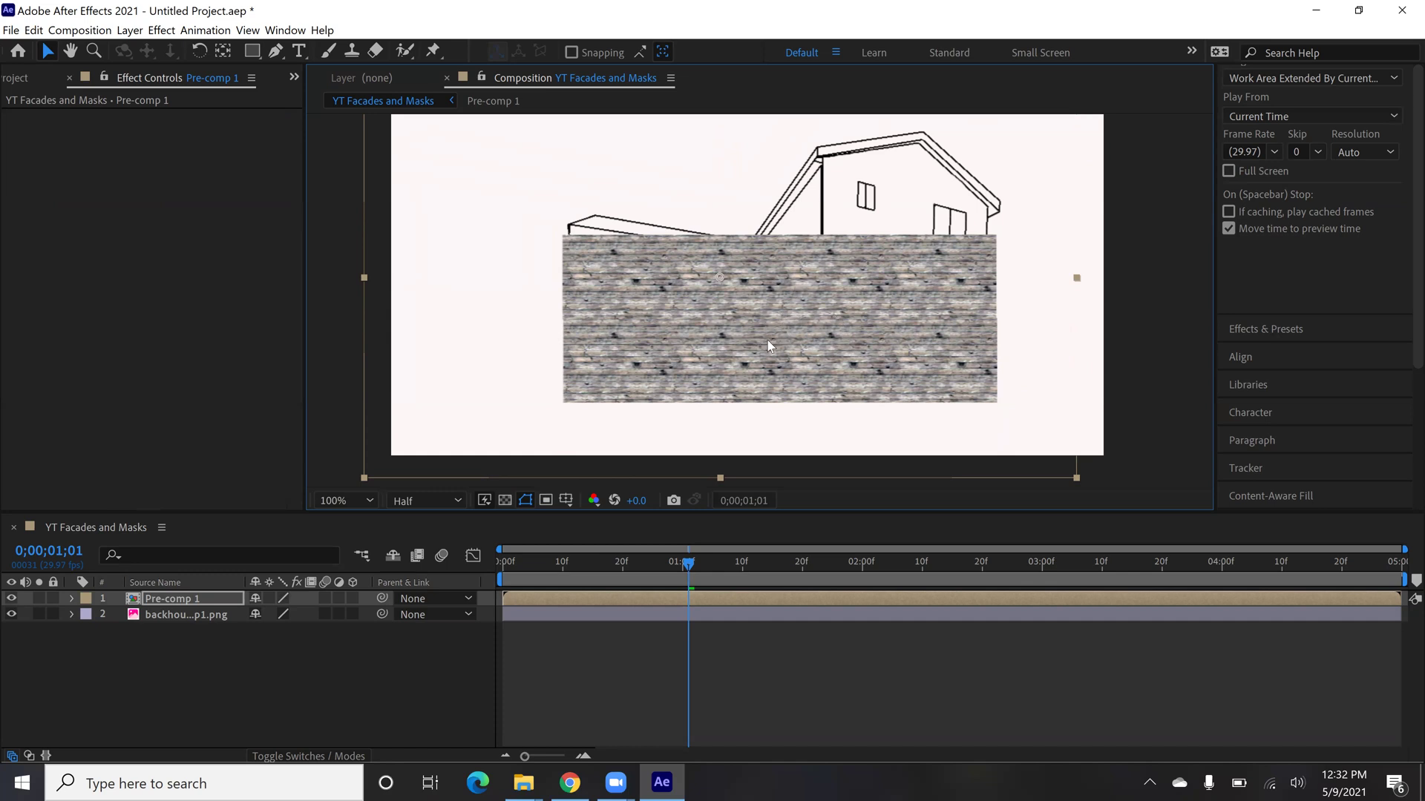
Step: Skim the Video Copilot FX Console blog post in a maximized Chrome, then return to After Effects
left_click(571, 784)
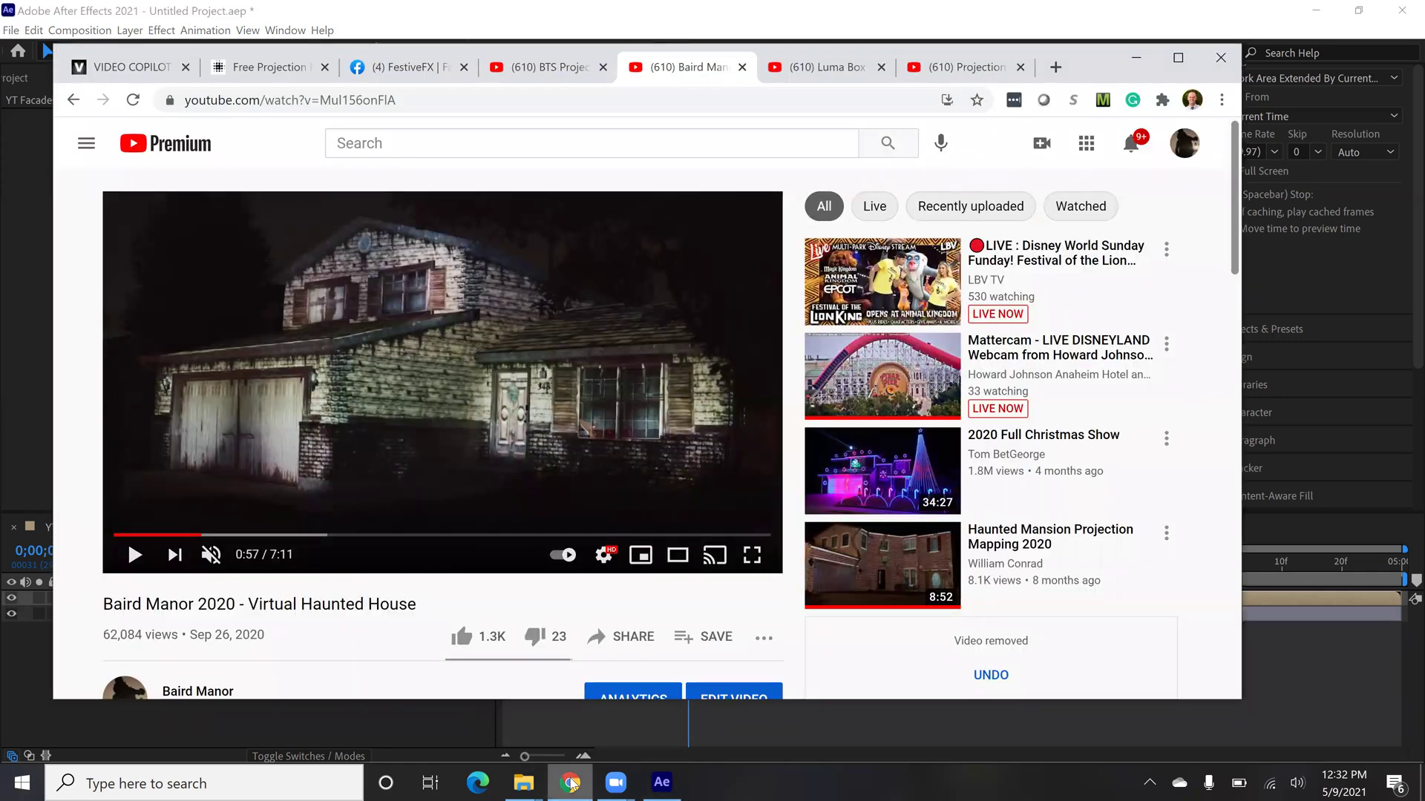
left_click(111, 68)
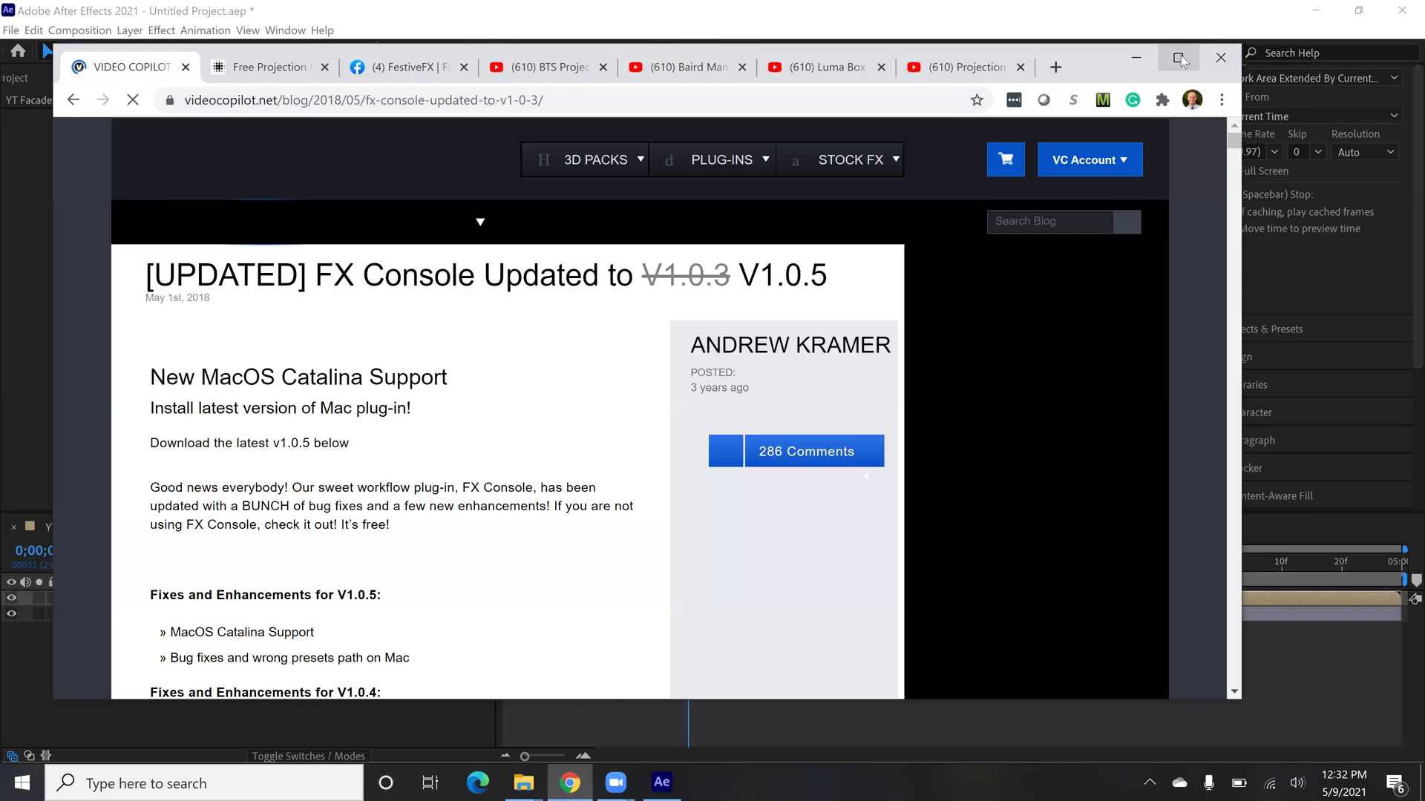
left_click(1180, 56)
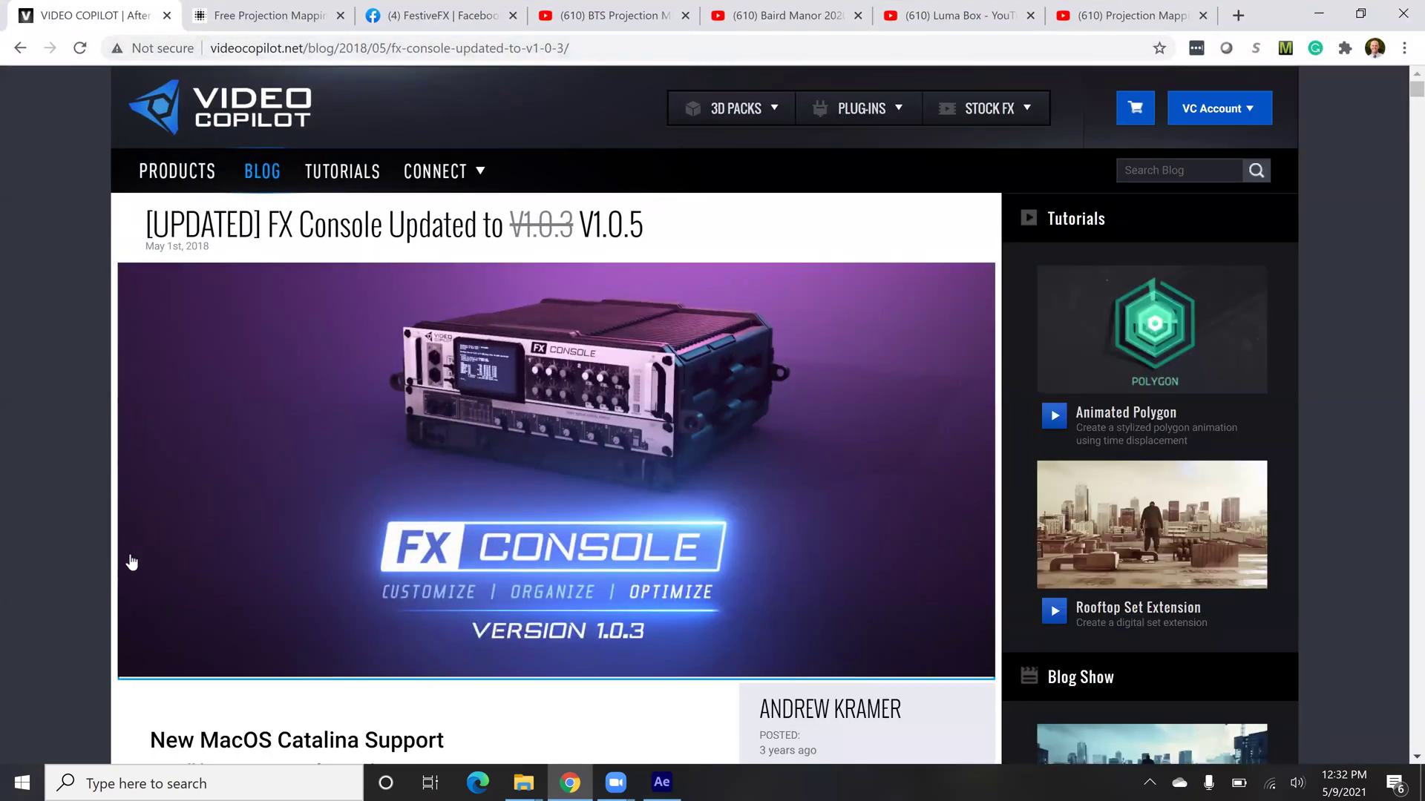
scroll(127, 564, "down", 10)
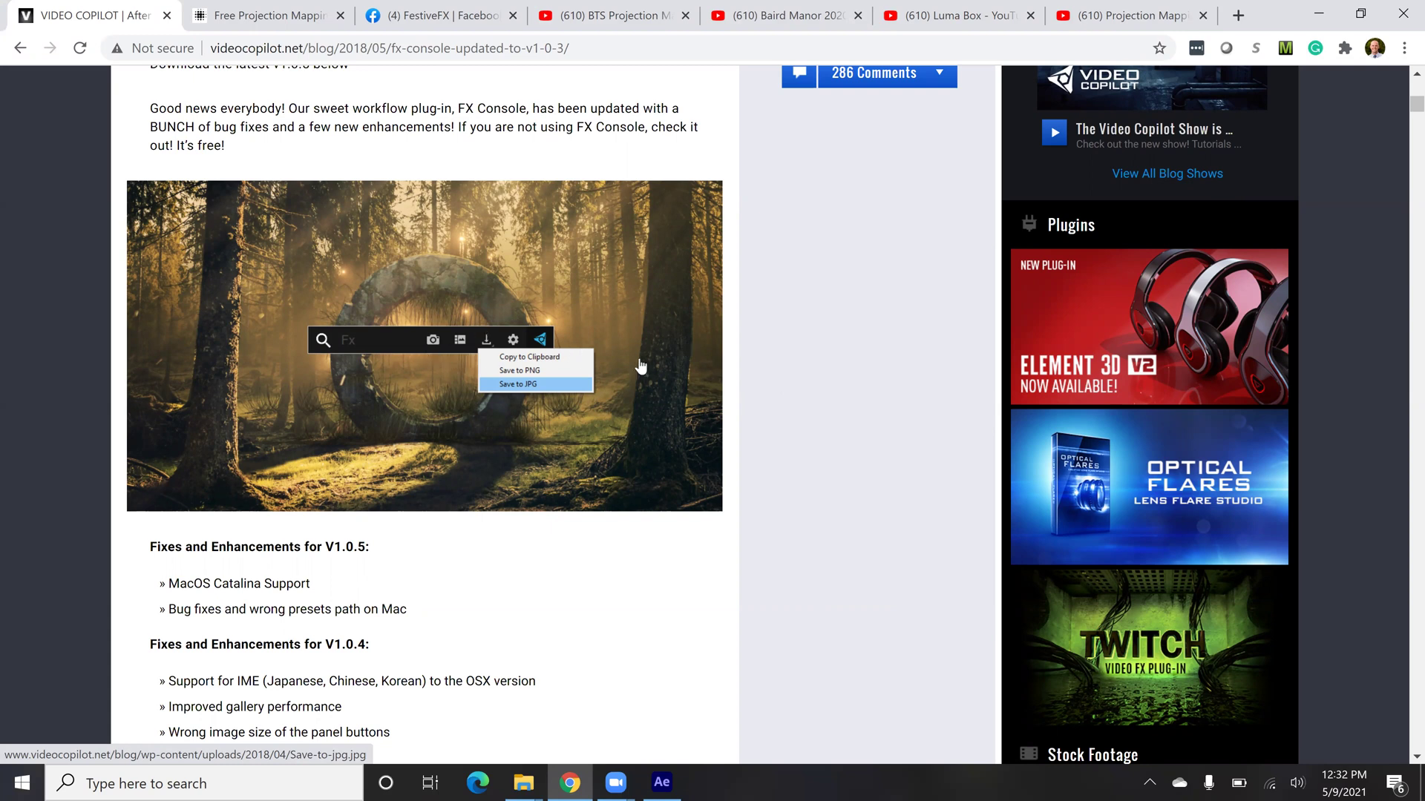
scroll(603, 381, "up", 10)
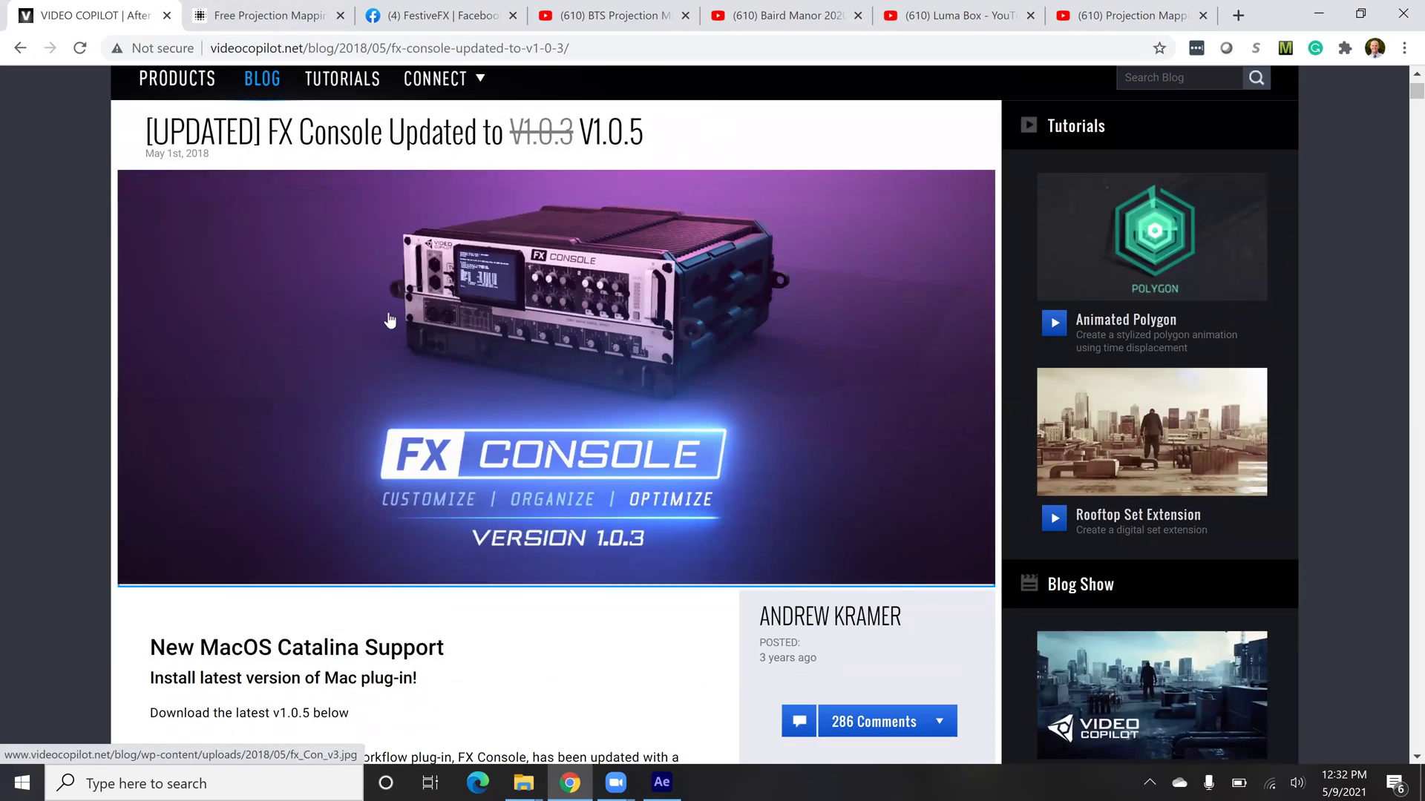
key("alt+Tab")
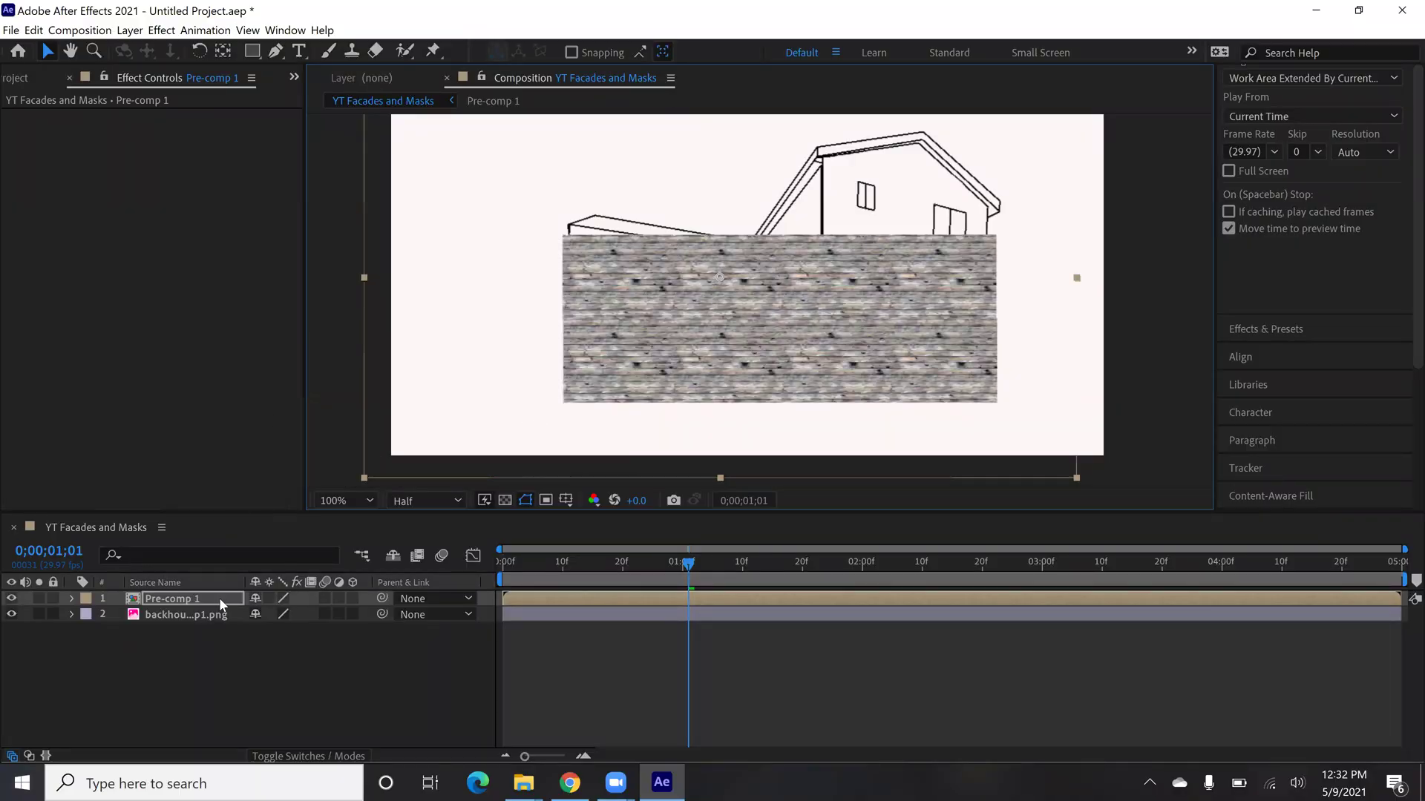
Step: Apply CC Power Pin to Pre-comp 1 through the FX Console 'cc power' search
key("ctrl+space")
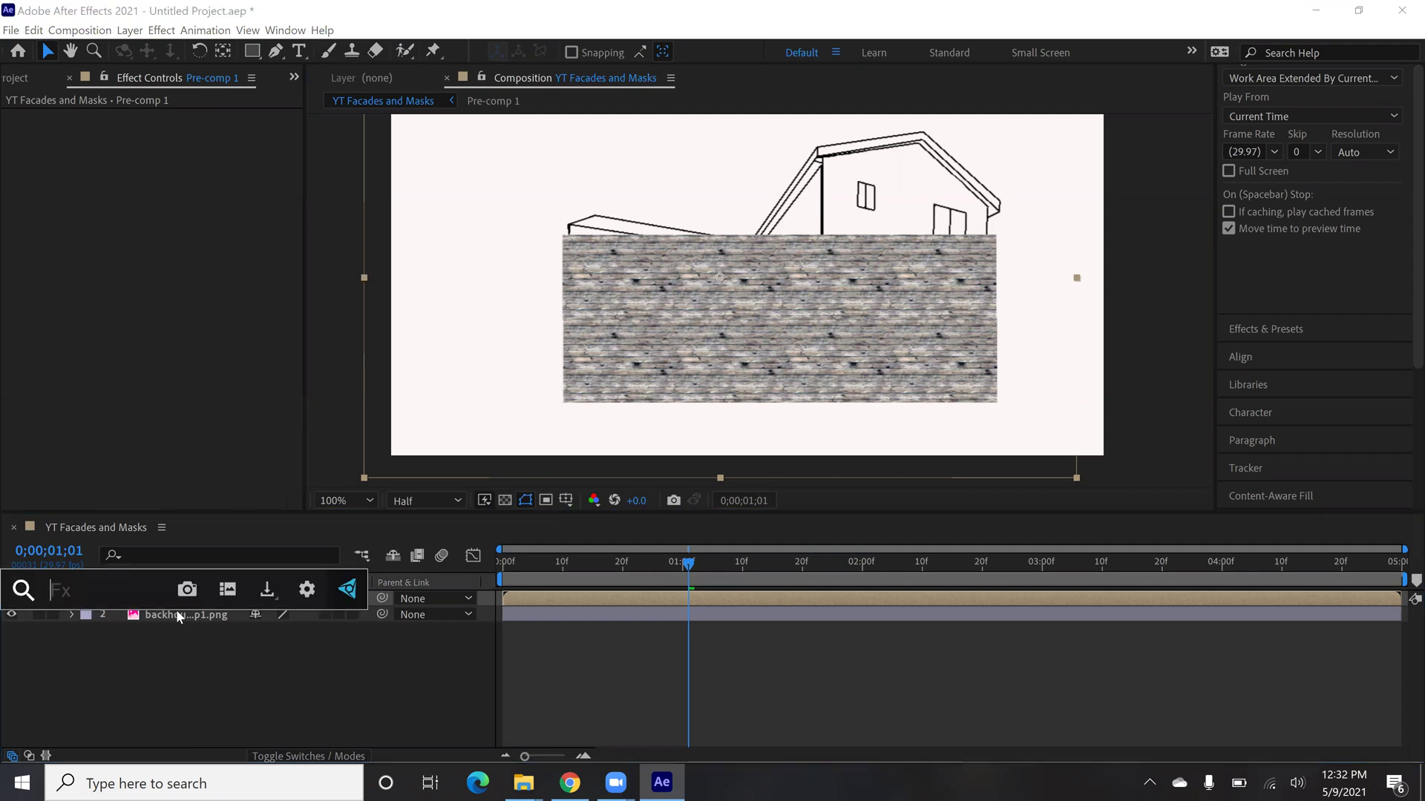
type("cc")
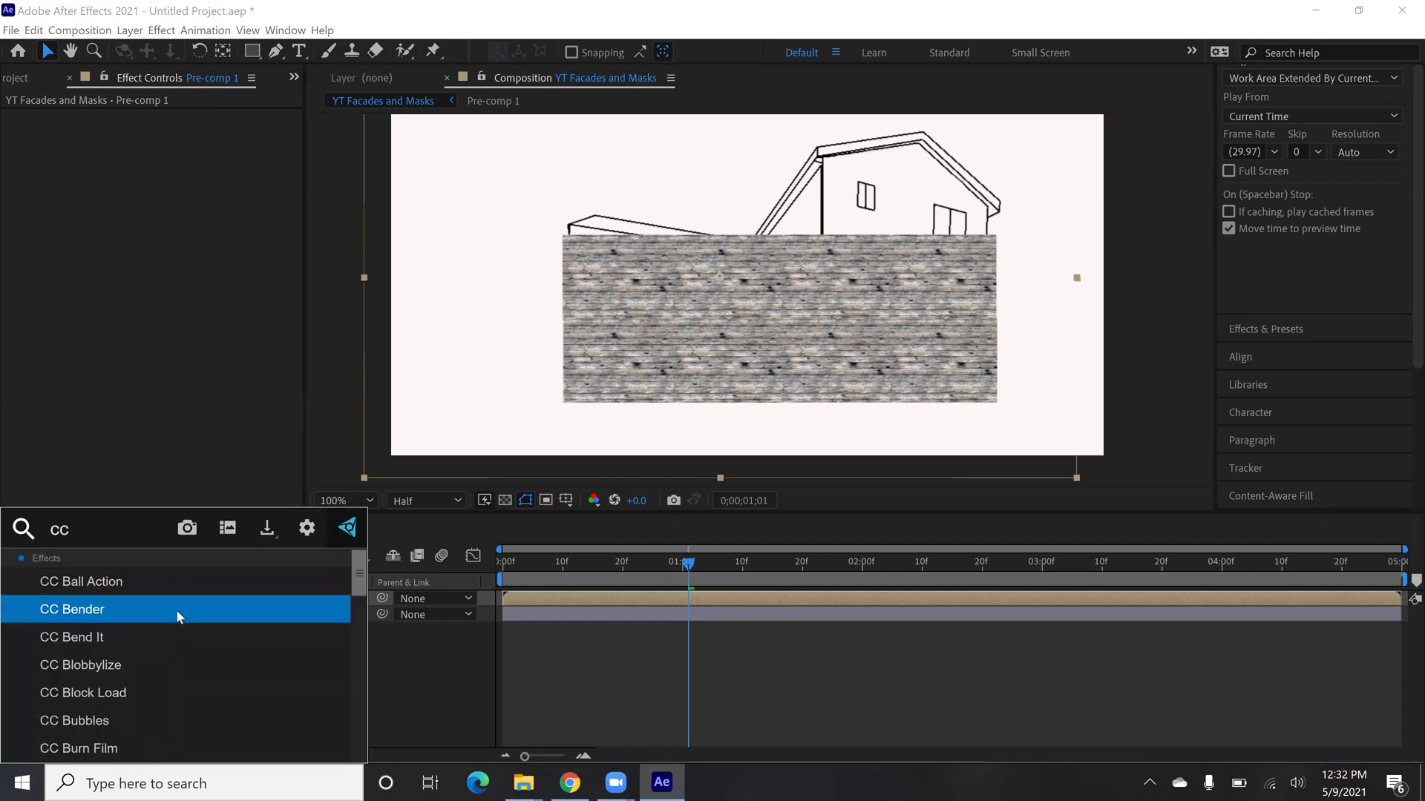
type(" powerp")
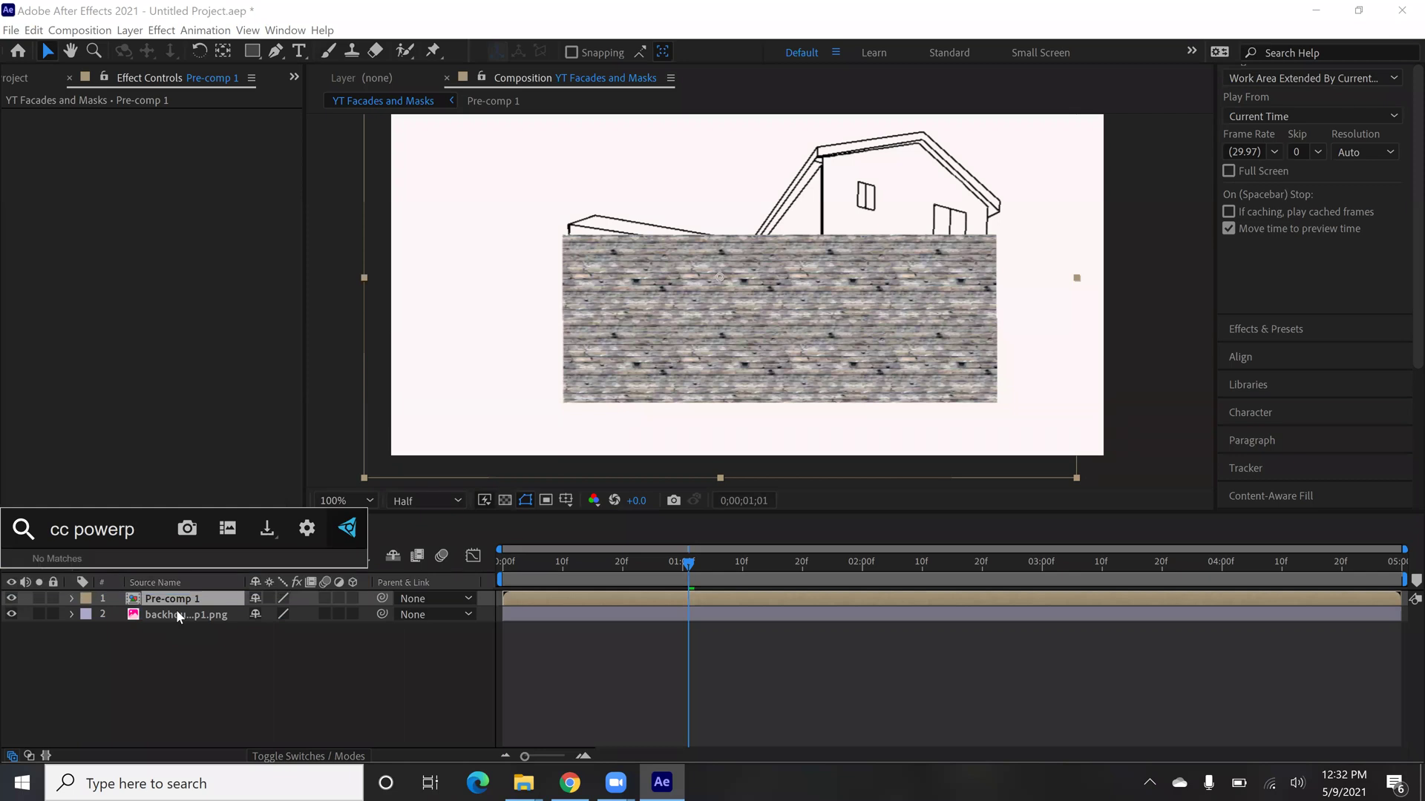
key("BackSpace")
key("Return")
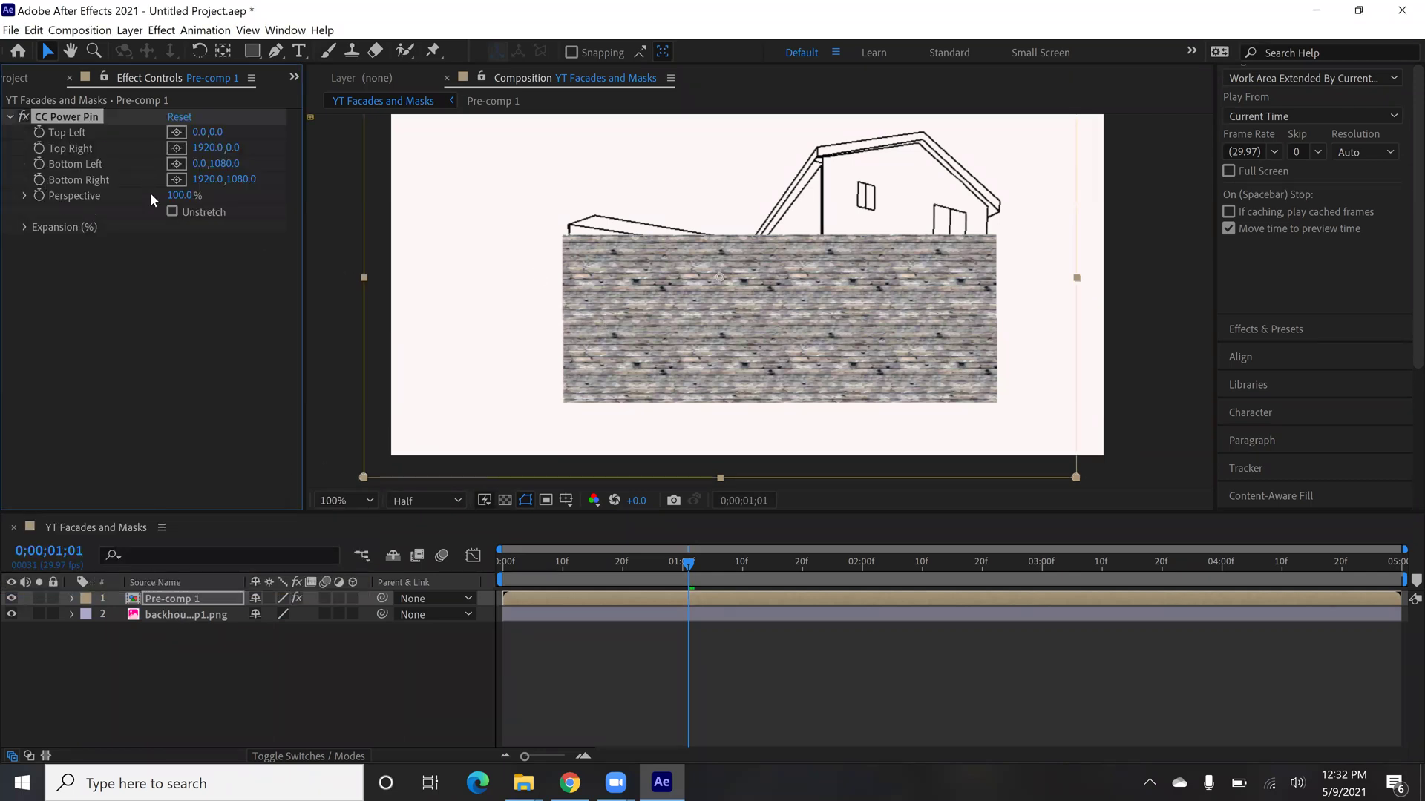
key("comma")
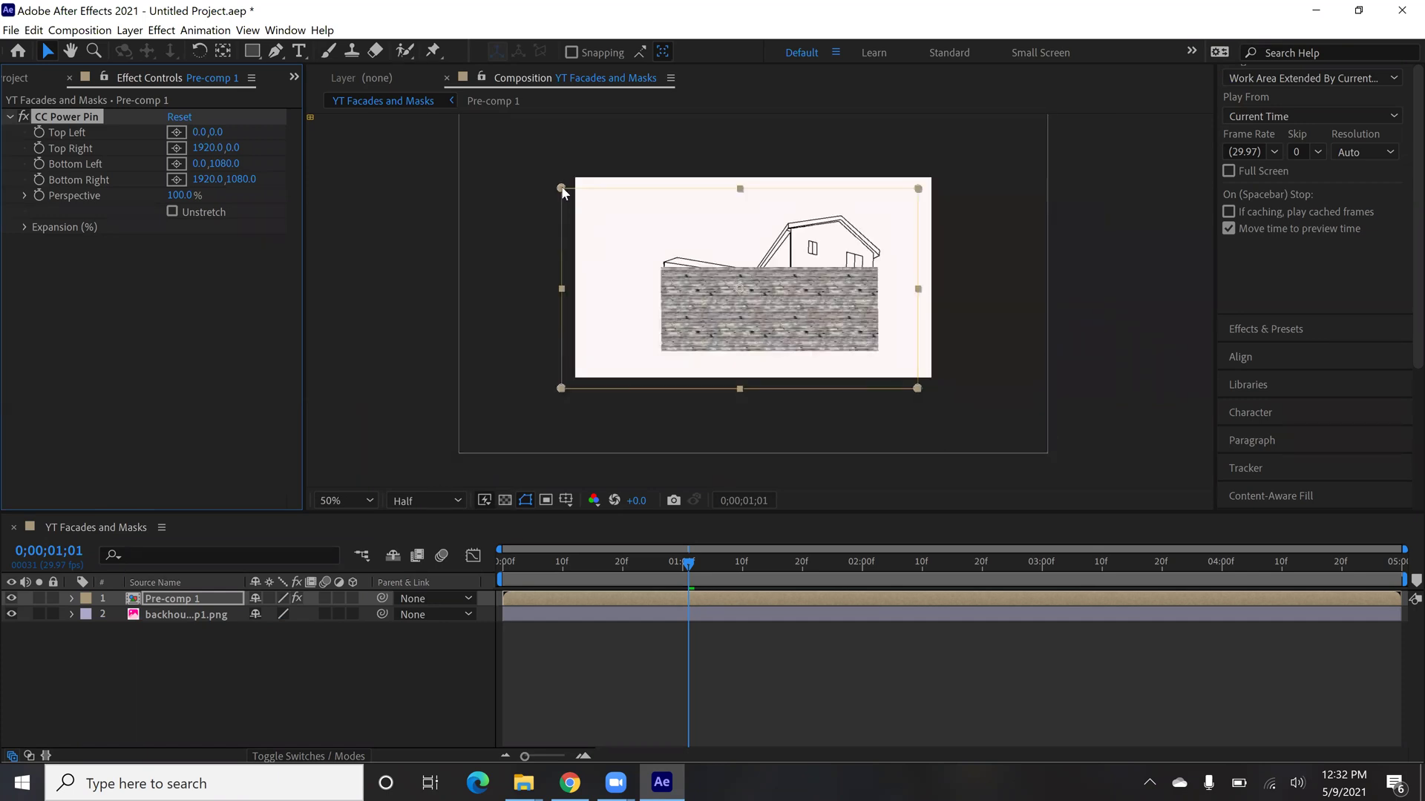
Step: Drag the four CC Power Pin corners outward to skew the wood wall into perspective
left_click_drag(561, 186, 549, 146)
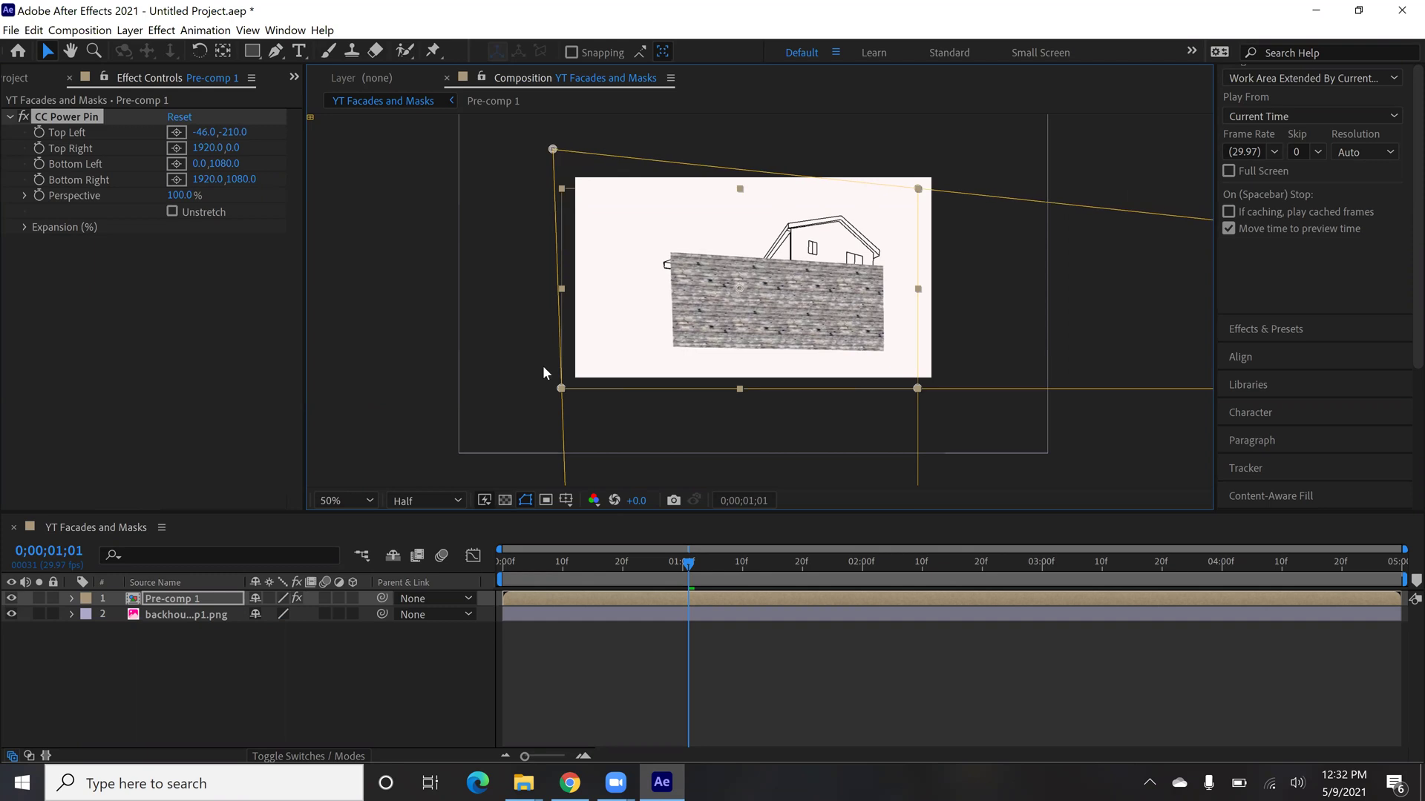
left_click_drag(560, 388, 526, 411)
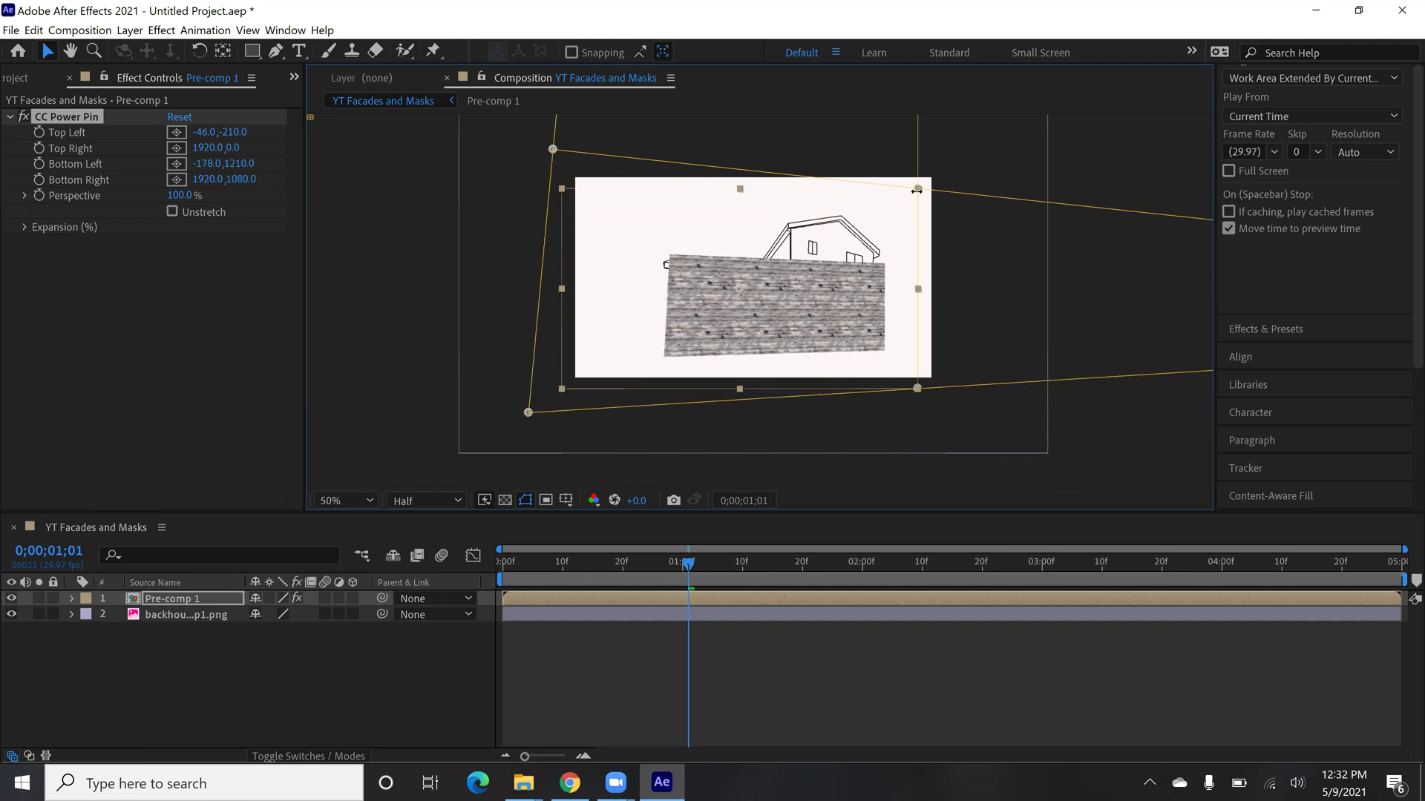
left_click_drag(918, 189, 936, 230)
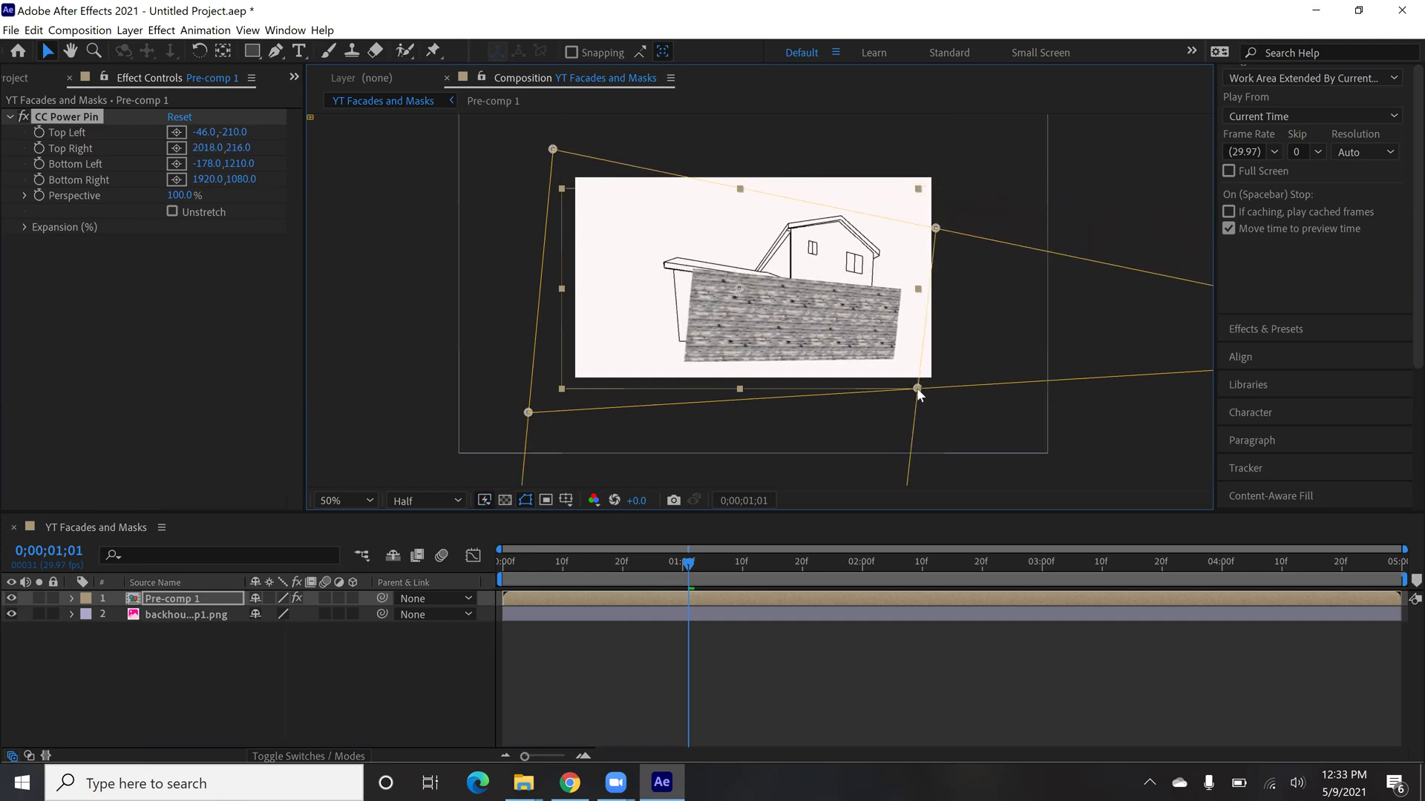
left_click_drag(918, 389, 936, 412)
left_click_drag(805, 345, 779, 325)
scroll(779, 326, "up", 2)
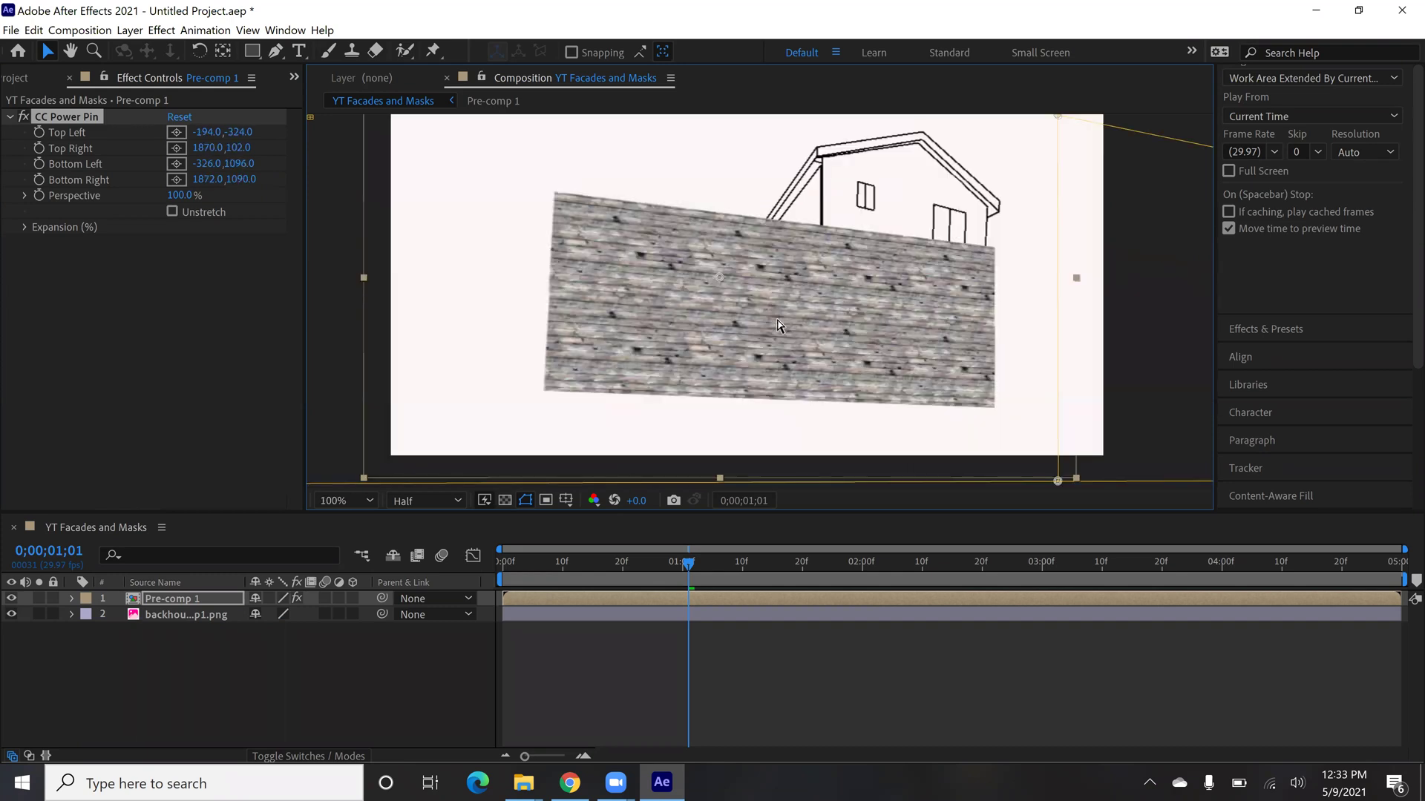
scroll(779, 326, "down", 4)
scroll(778, 326, "up", 2)
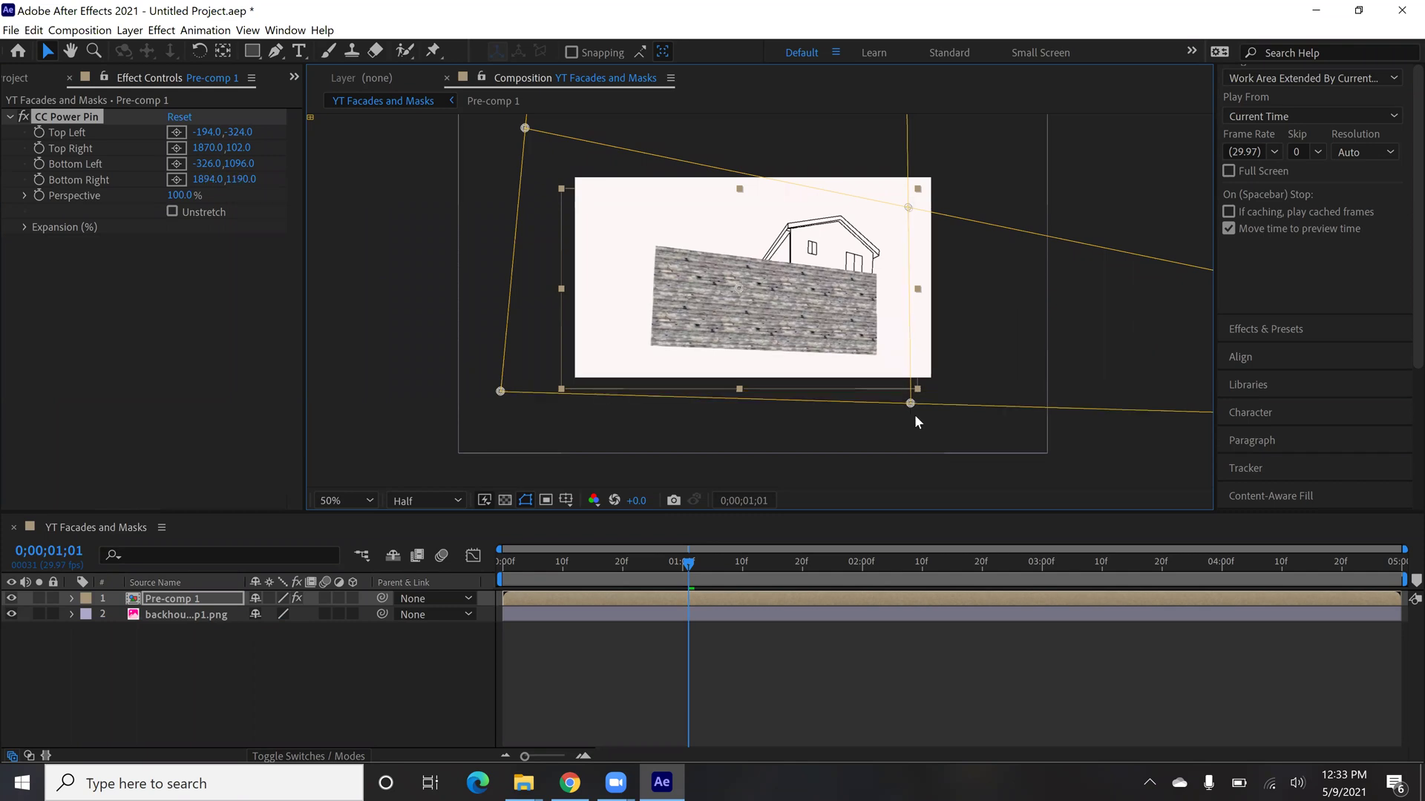
Step: Fine-tune the pinned corners and the warped wall's position below the house drawing
left_click_drag(915, 416, 920, 414)
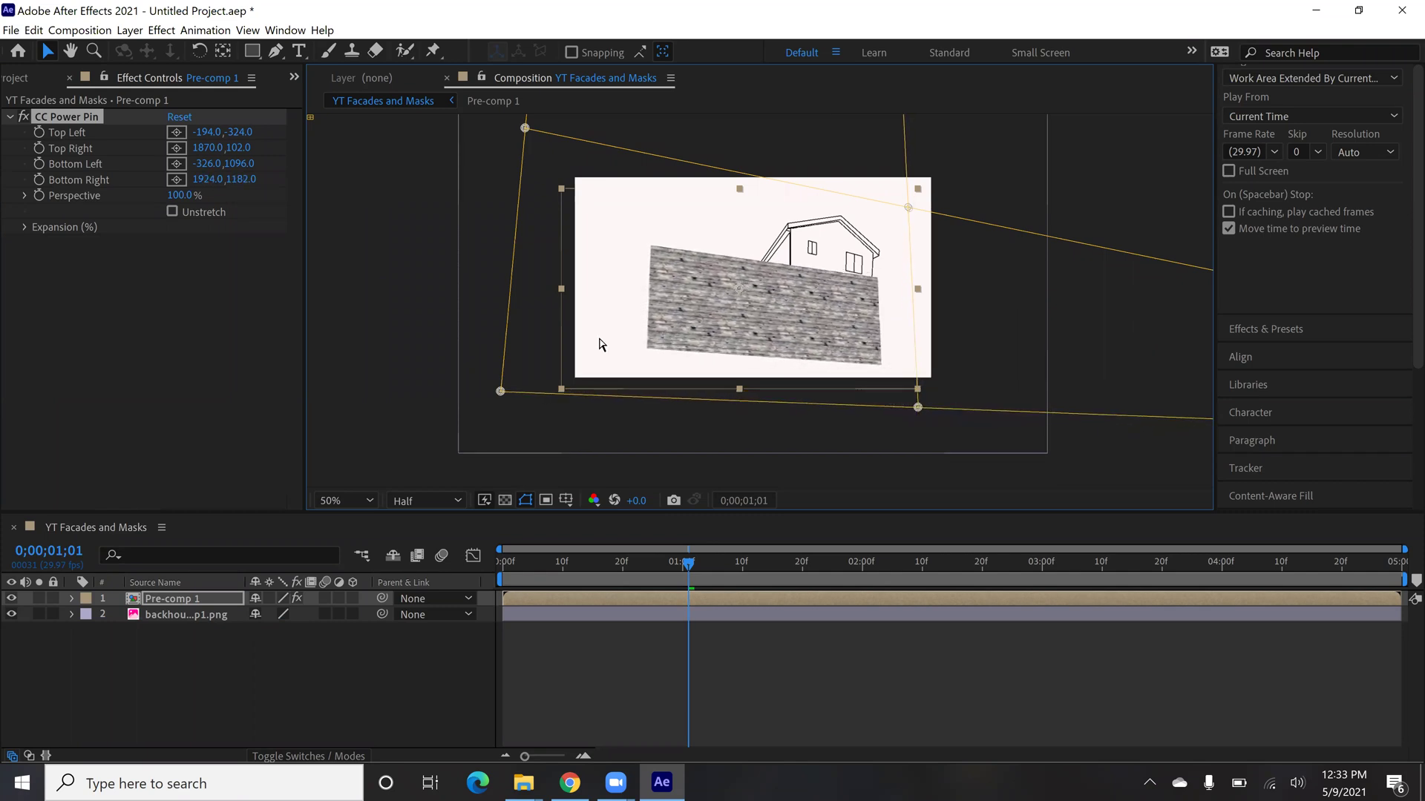
left_click_drag(500, 391, 498, 424)
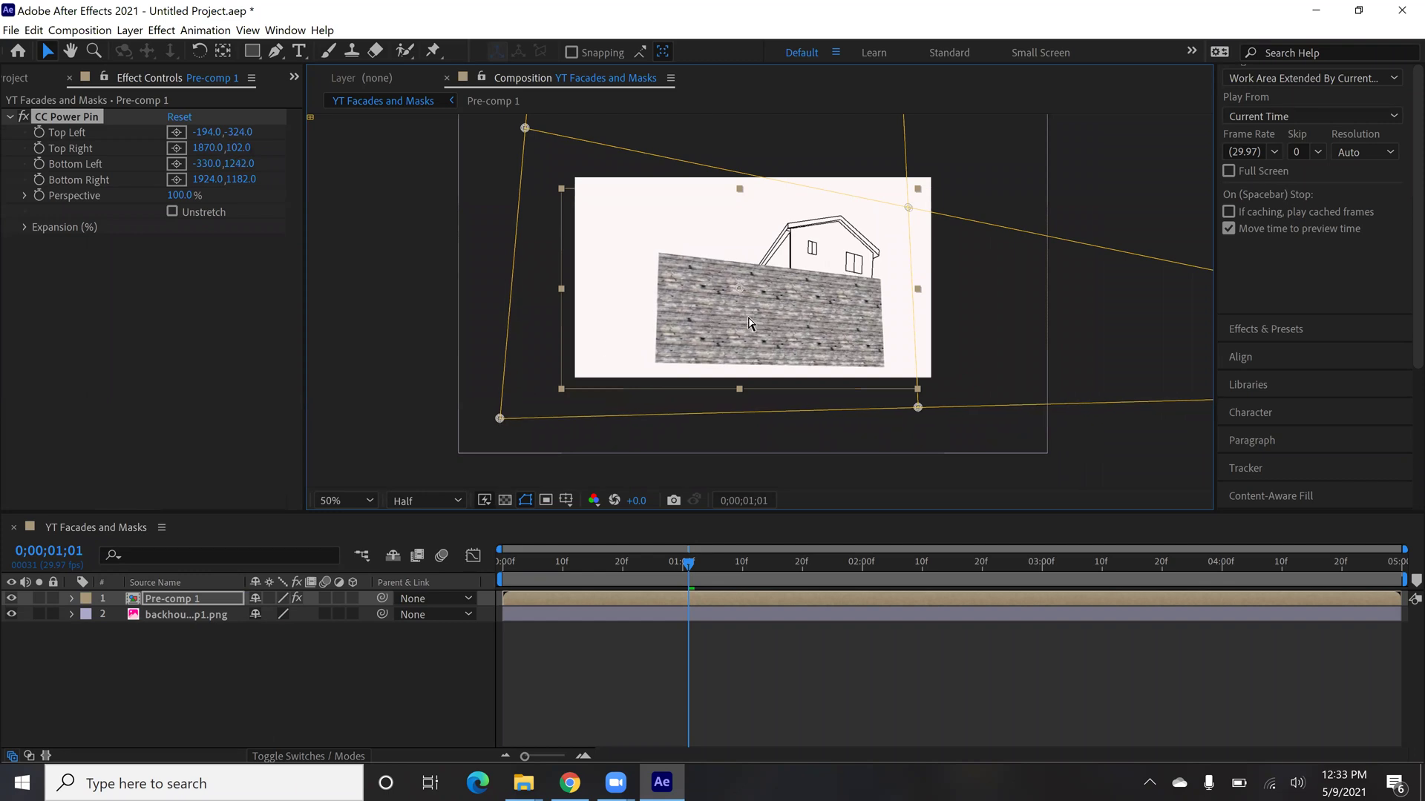
mouse_move(750, 324)
left_mouse_down()
mouse_move(750, 375)
mouse_move(748, 349)
left_mouse_up()
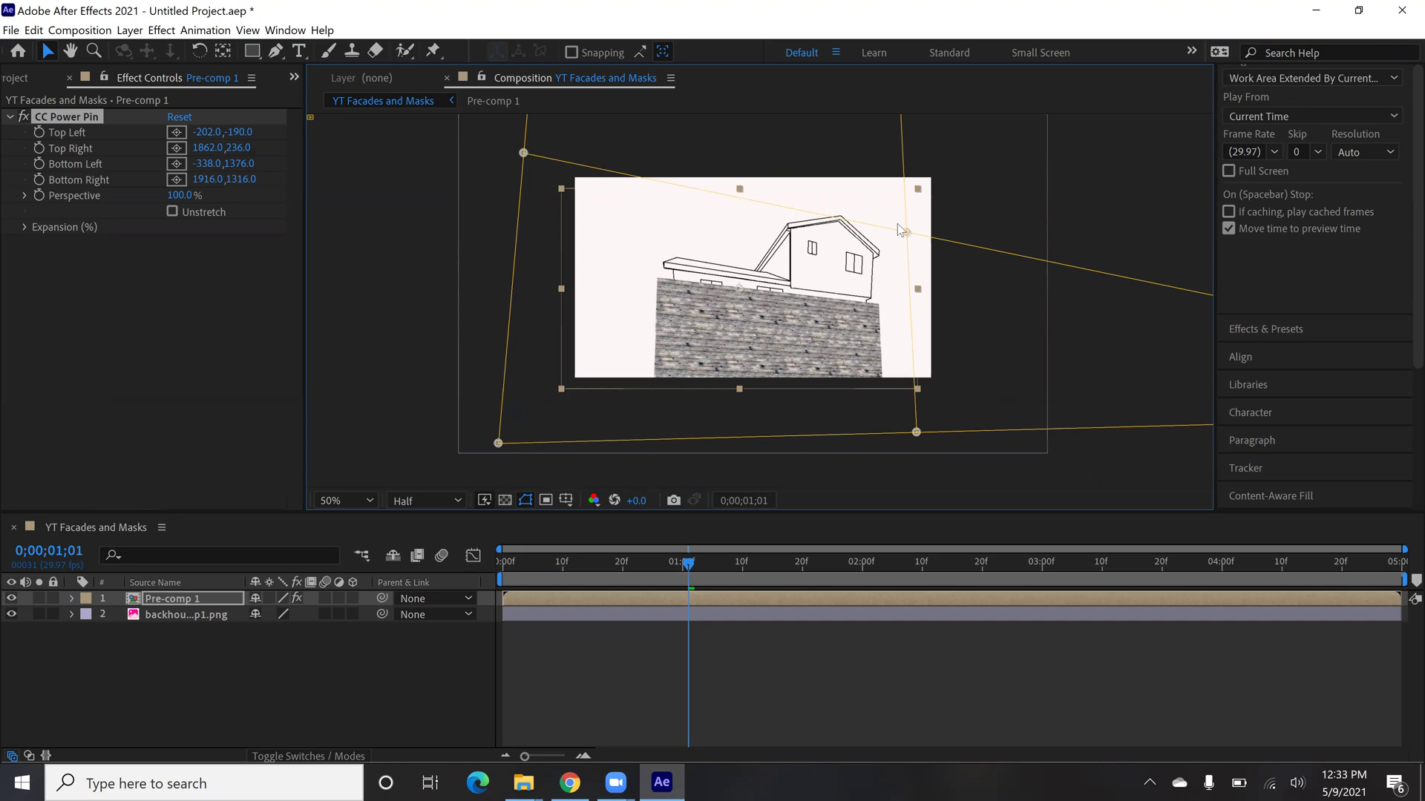
left_click_drag(766, 334, 758, 282)
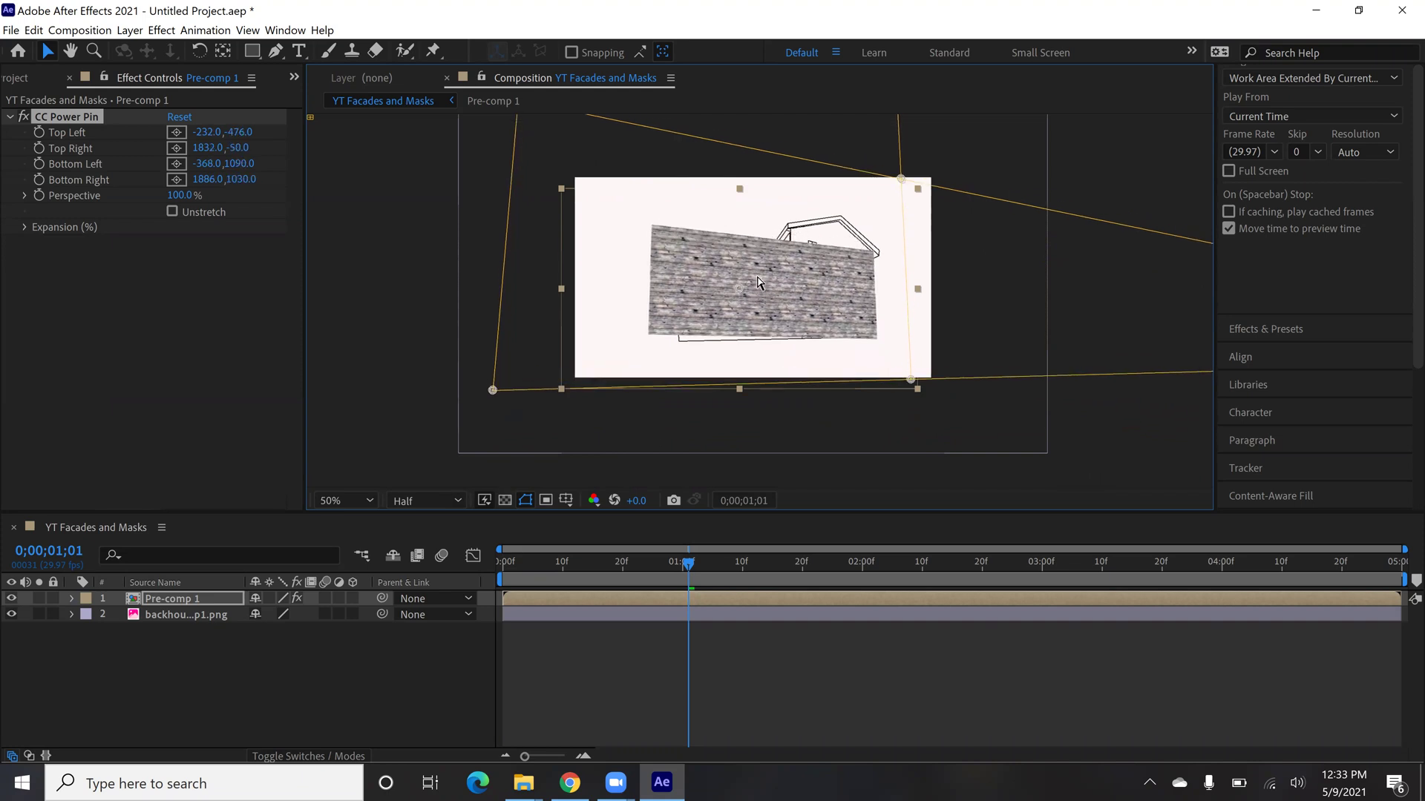
left_click_drag(493, 394, 477, 429)
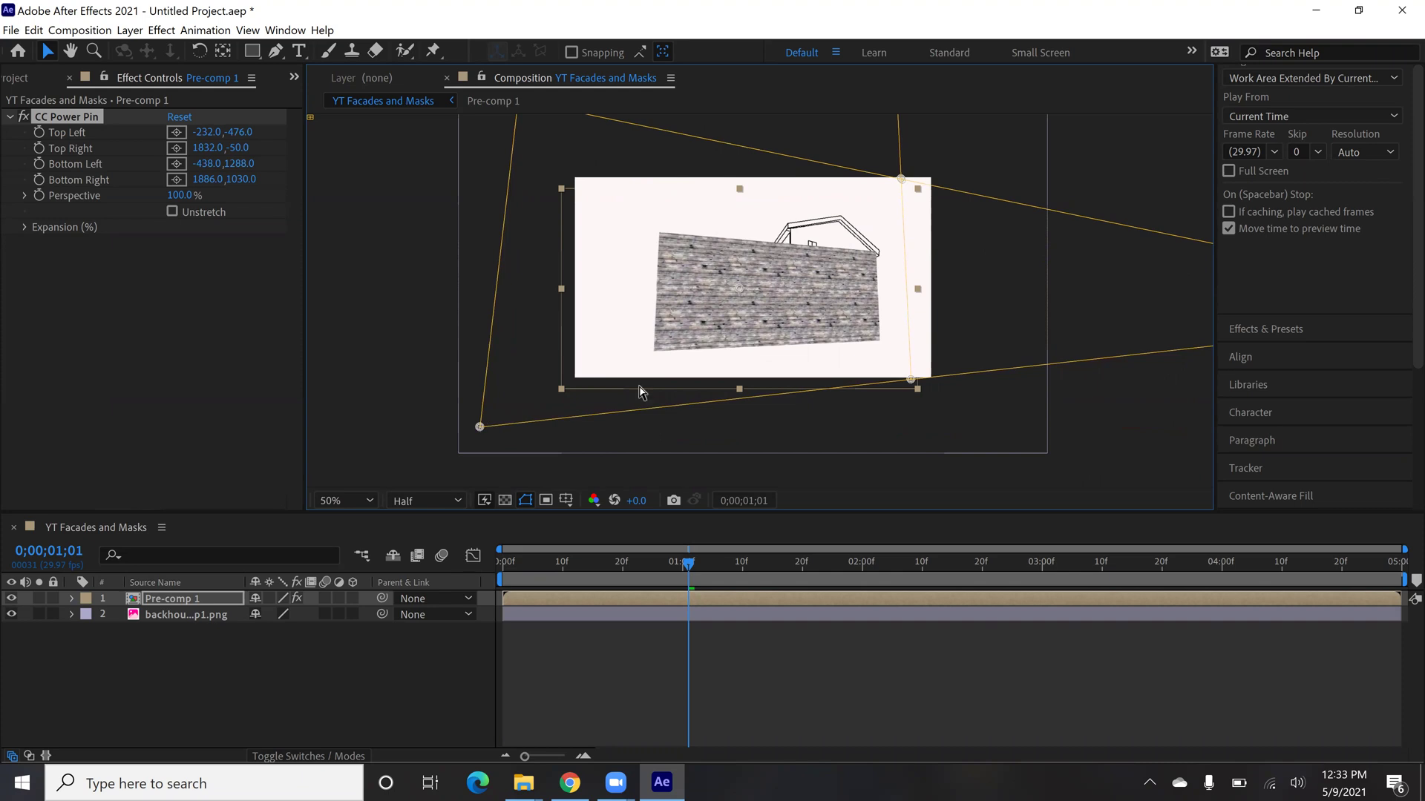
mouse_move(752, 332)
left_mouse_down()
mouse_move(742, 312)
mouse_move(754, 323)
left_mouse_up()
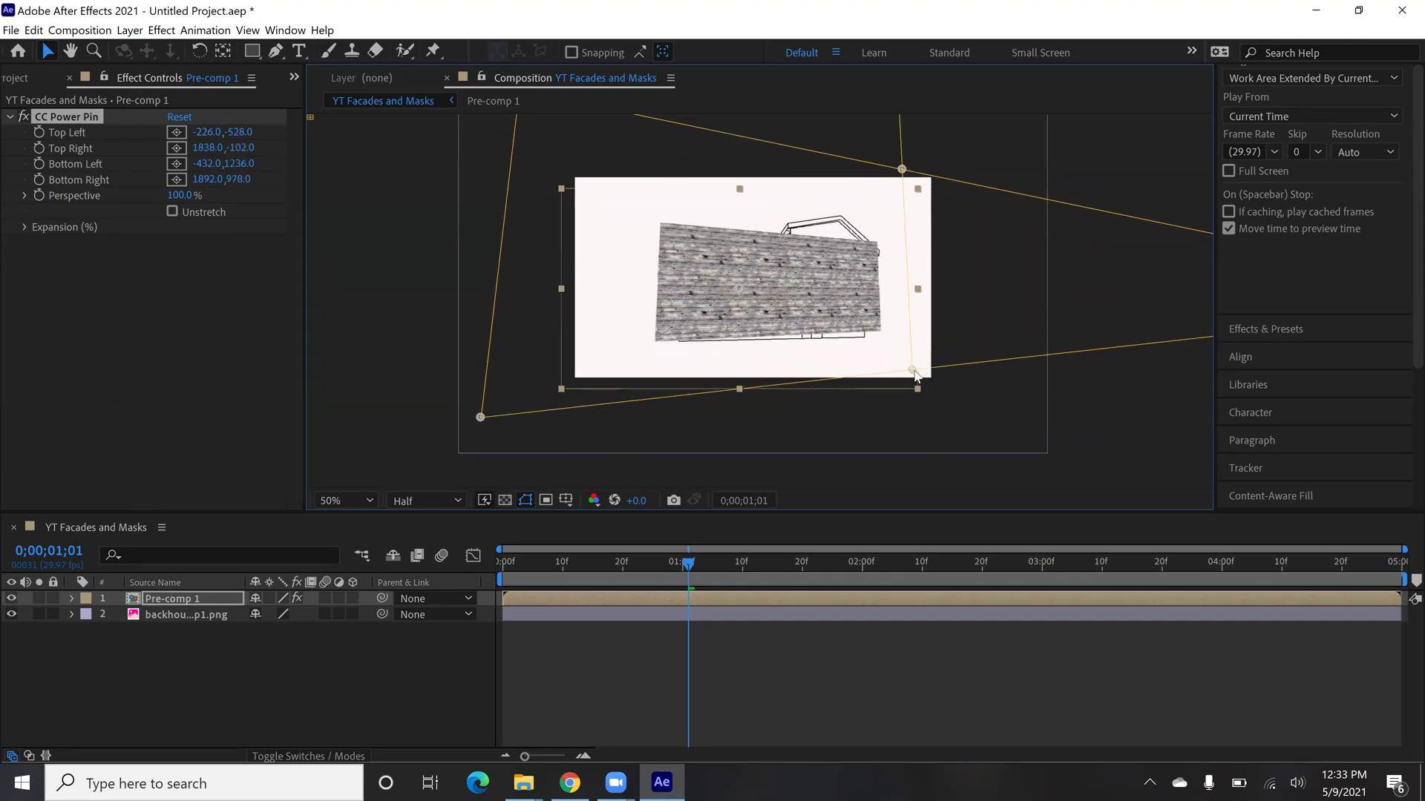
left_click_drag(912, 368, 914, 379)
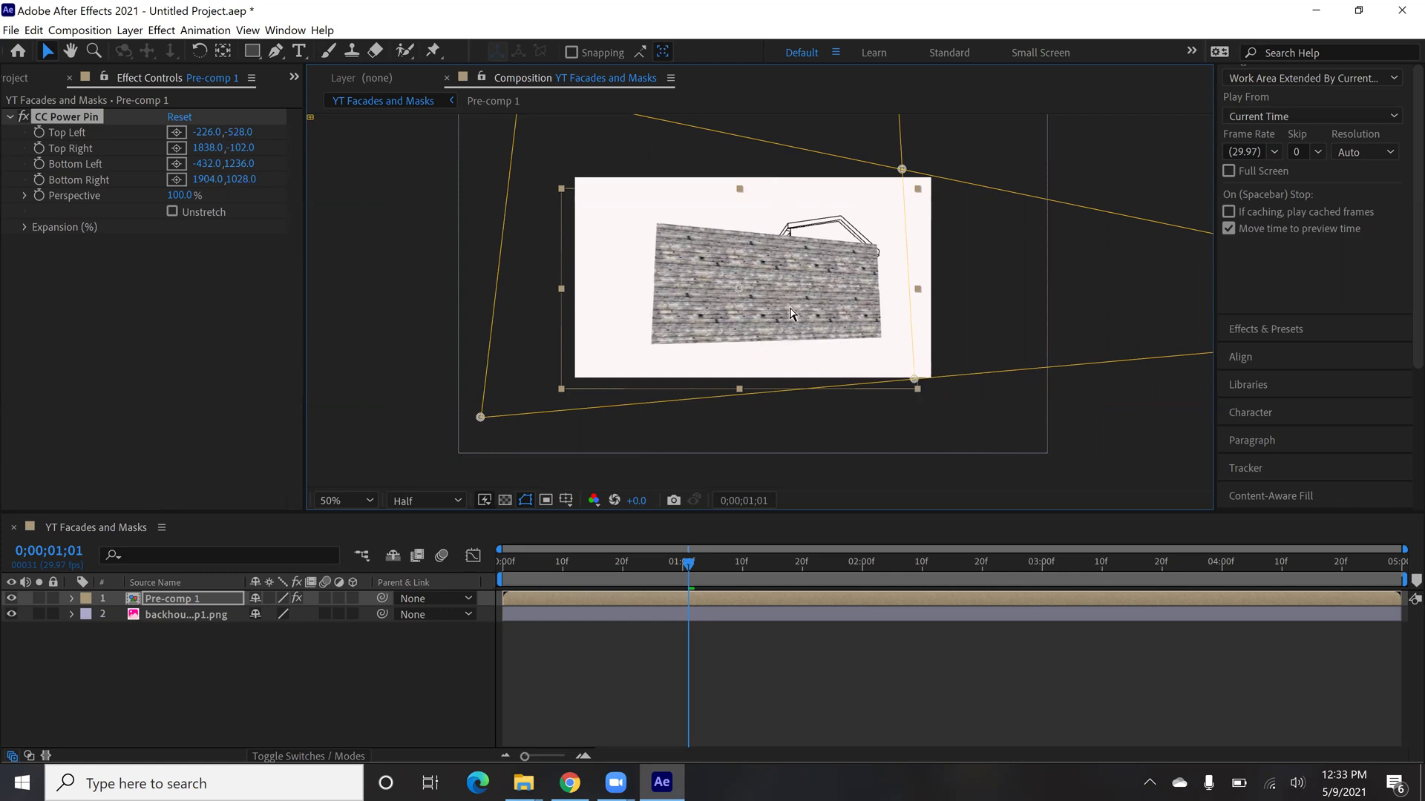
mouse_move(790, 310)
left_mouse_down()
mouse_move(791, 363)
mouse_move(793, 336)
left_mouse_up()
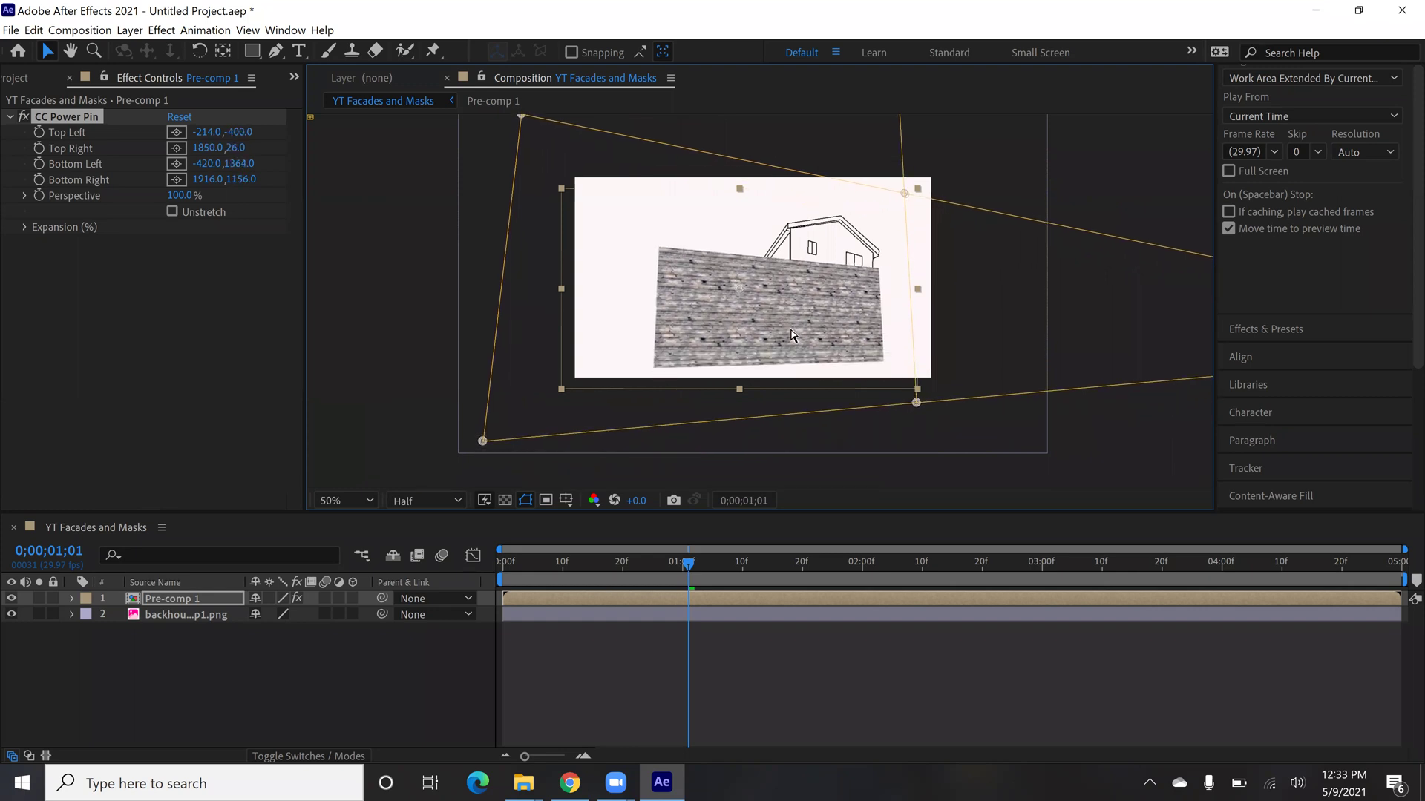
Step: At 100% zoom, lower Pre-comp 1's Opacity to 50% in its Transform properties
key("/")
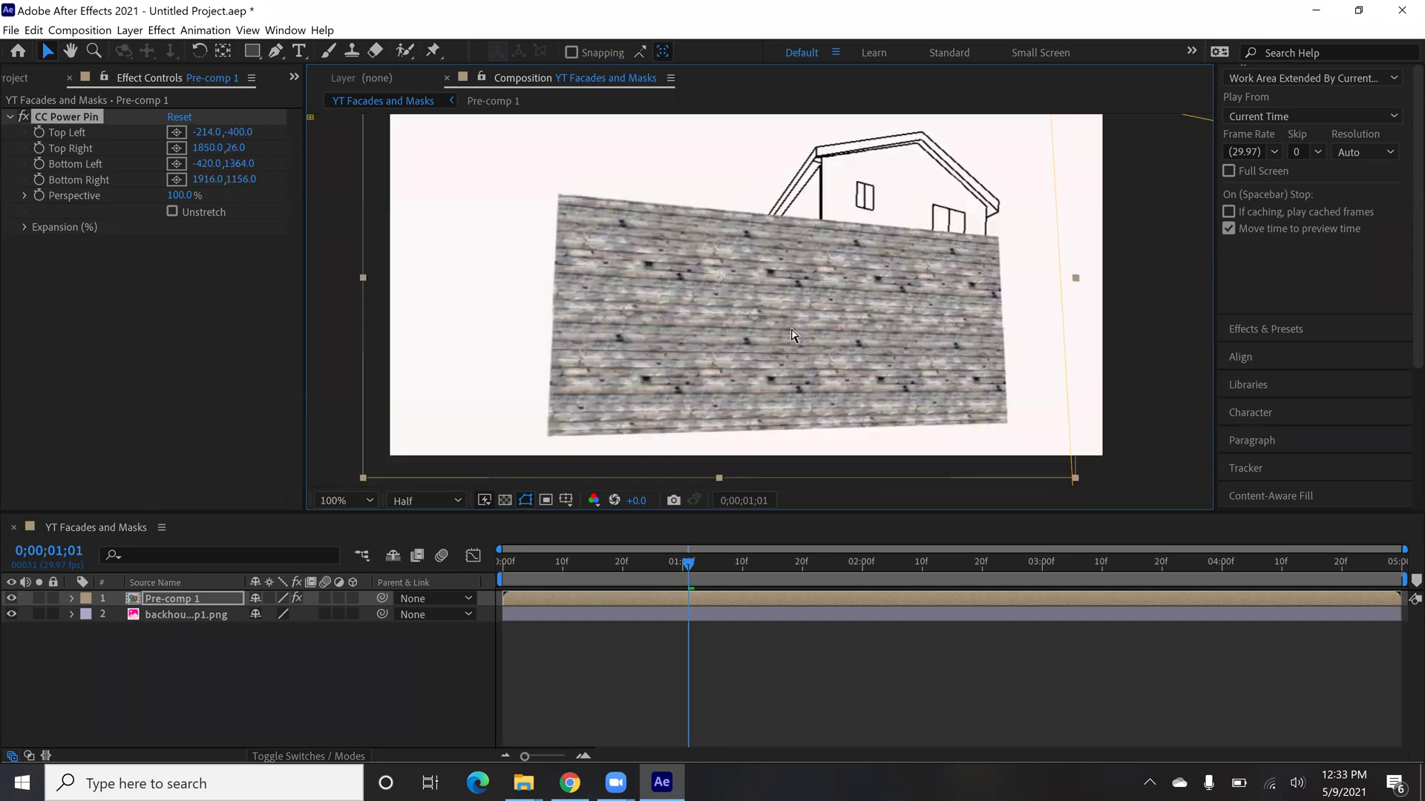
left_click(71, 599)
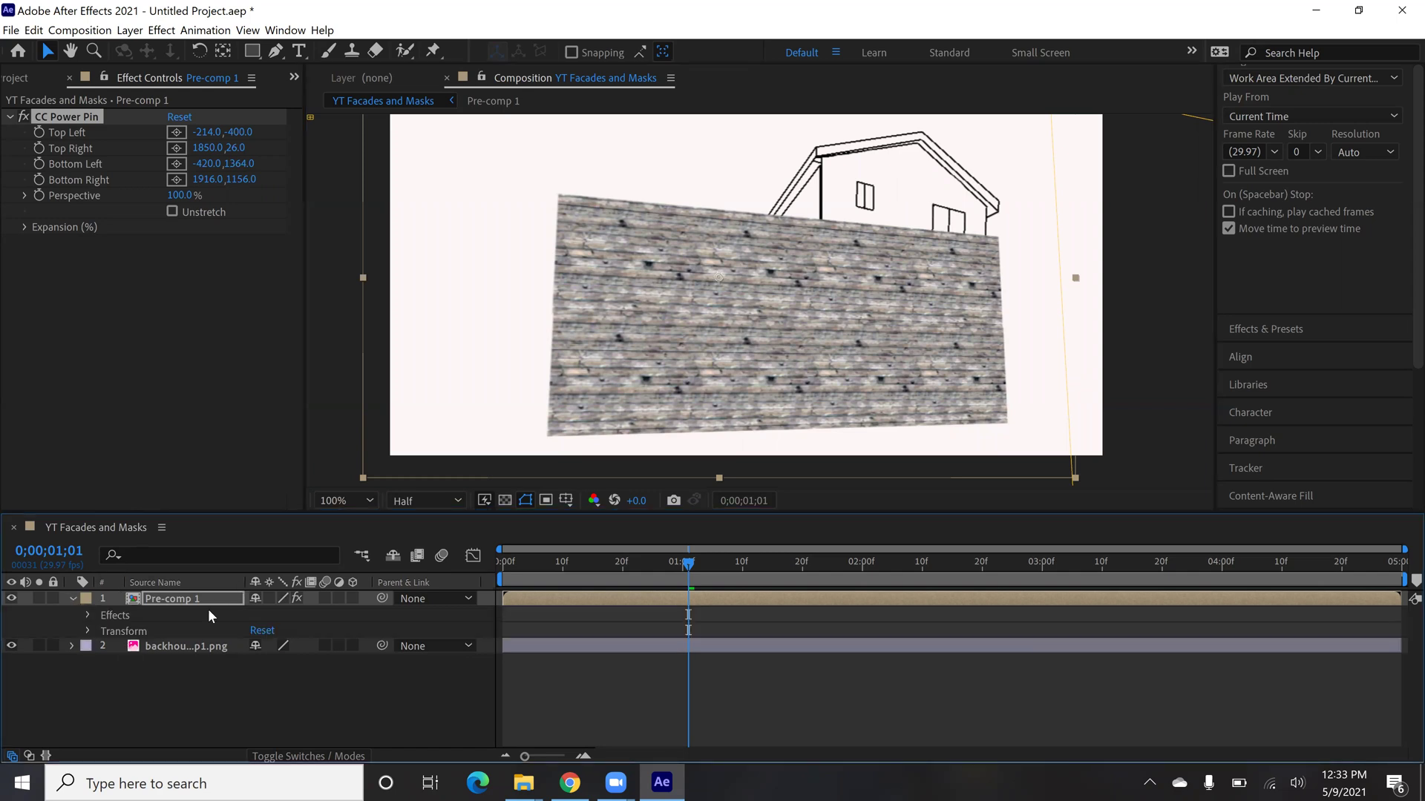
left_click(88, 631)
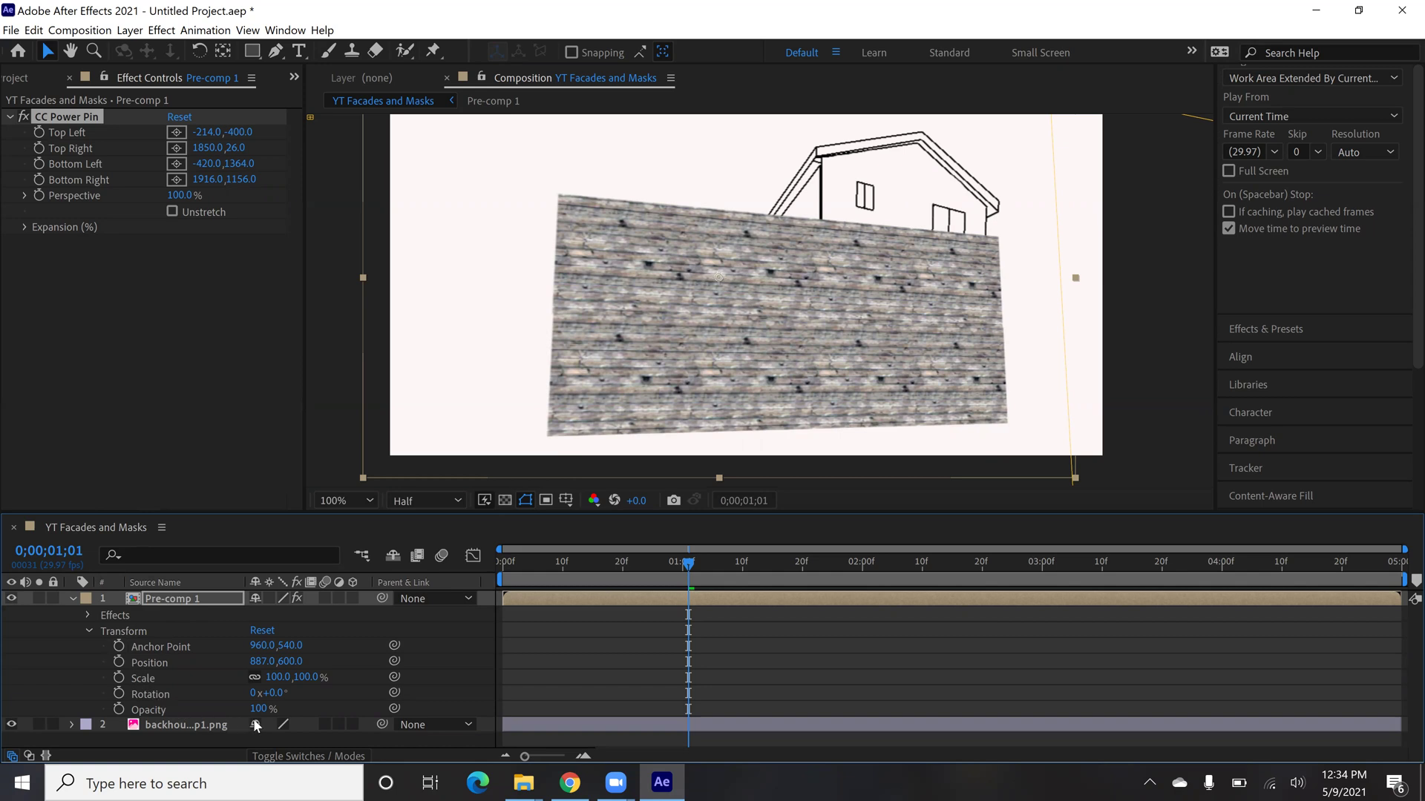
left_click_drag(257, 714, 225, 730)
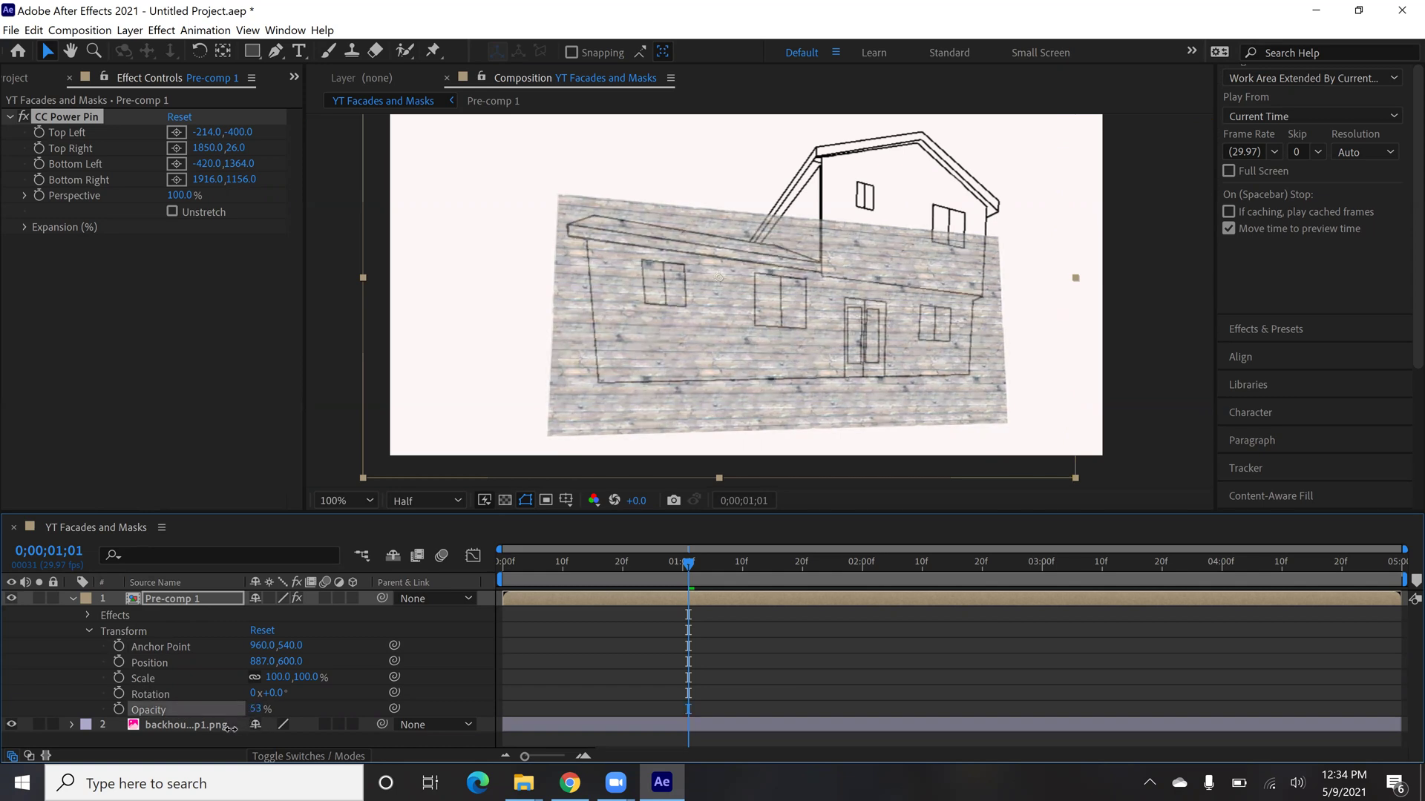
left_click(559, 472)
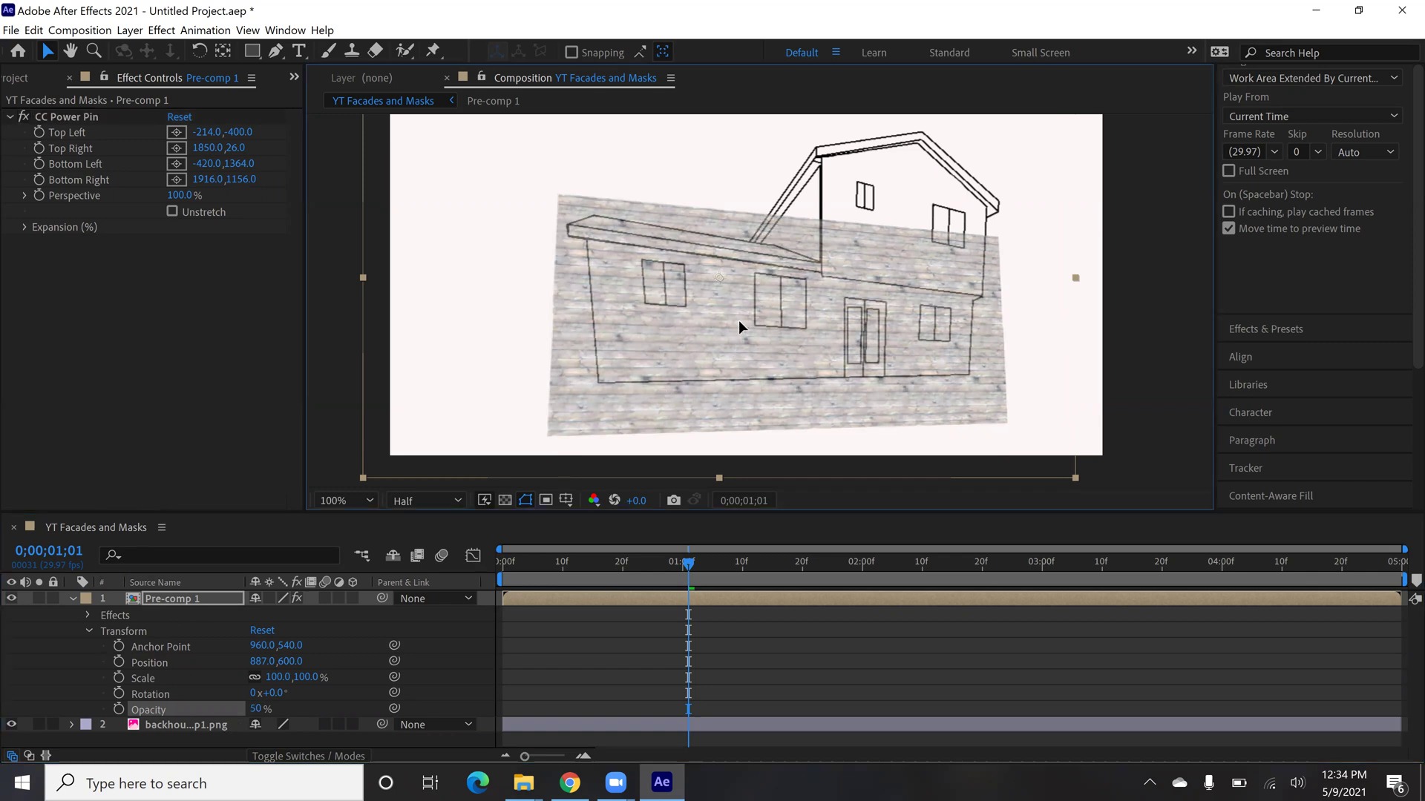
Step: Move the wood panel to Position 899,585 behind the house drawing and collapse its properties
left_click_drag(737, 319, 738, 340)
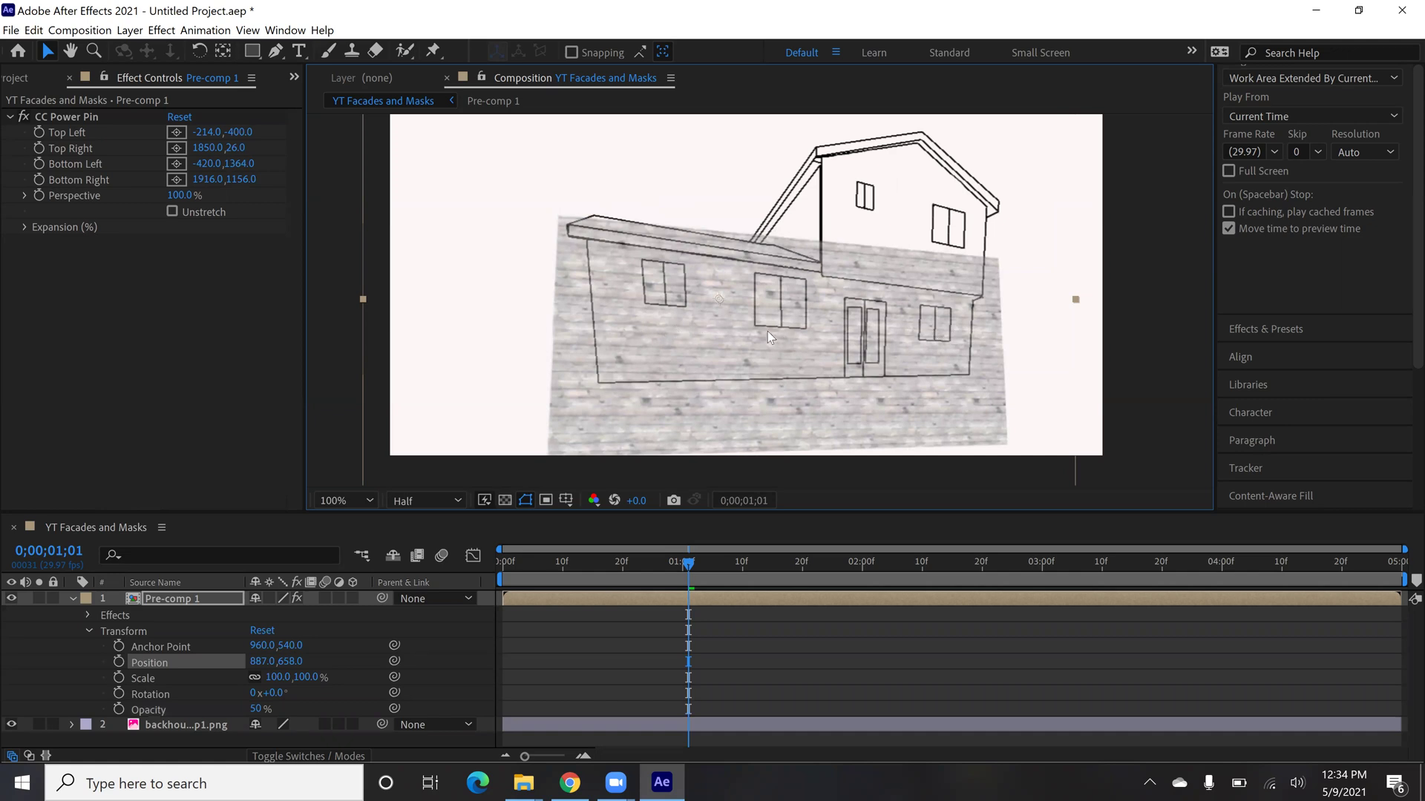
left_click_drag(768, 326, 768, 328)
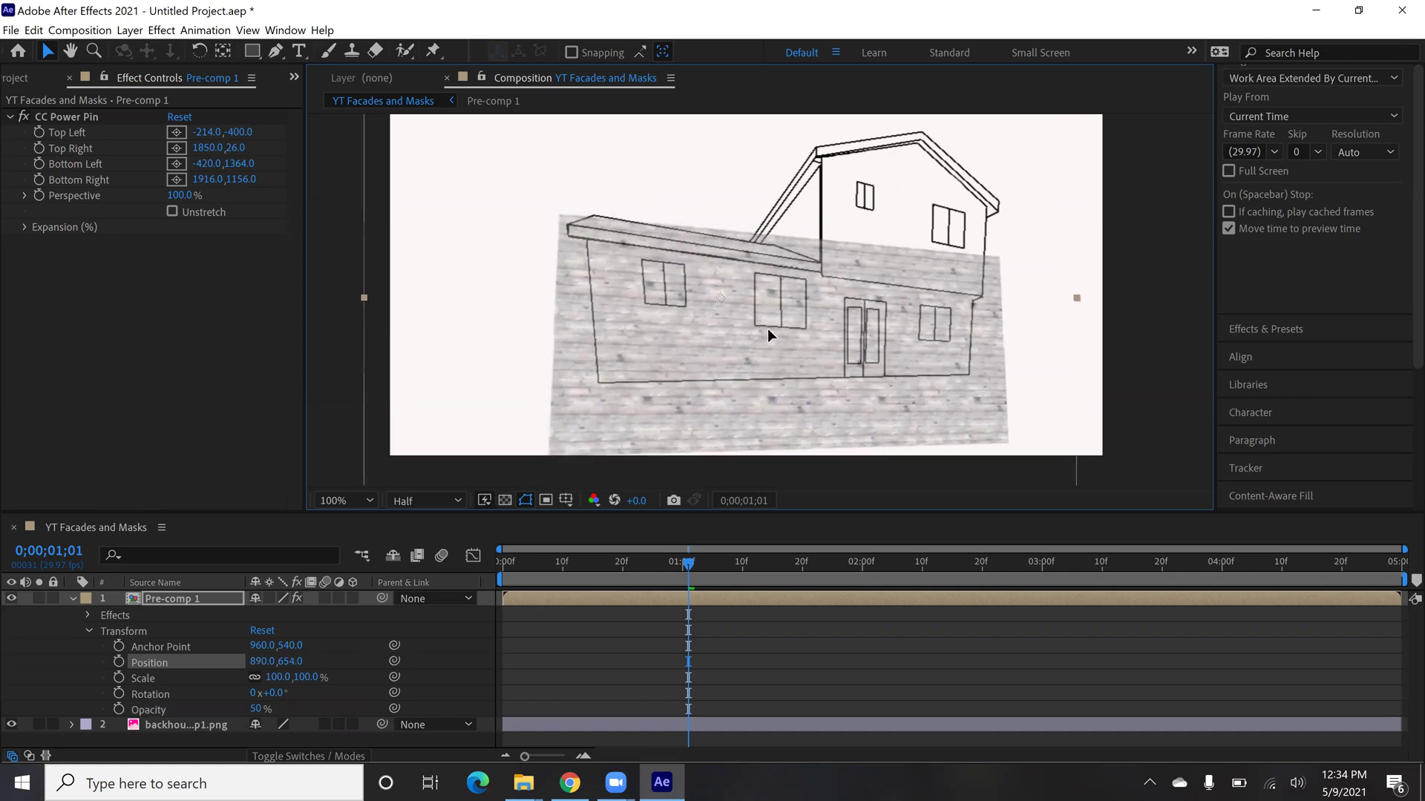
key("Down")
key("Down")
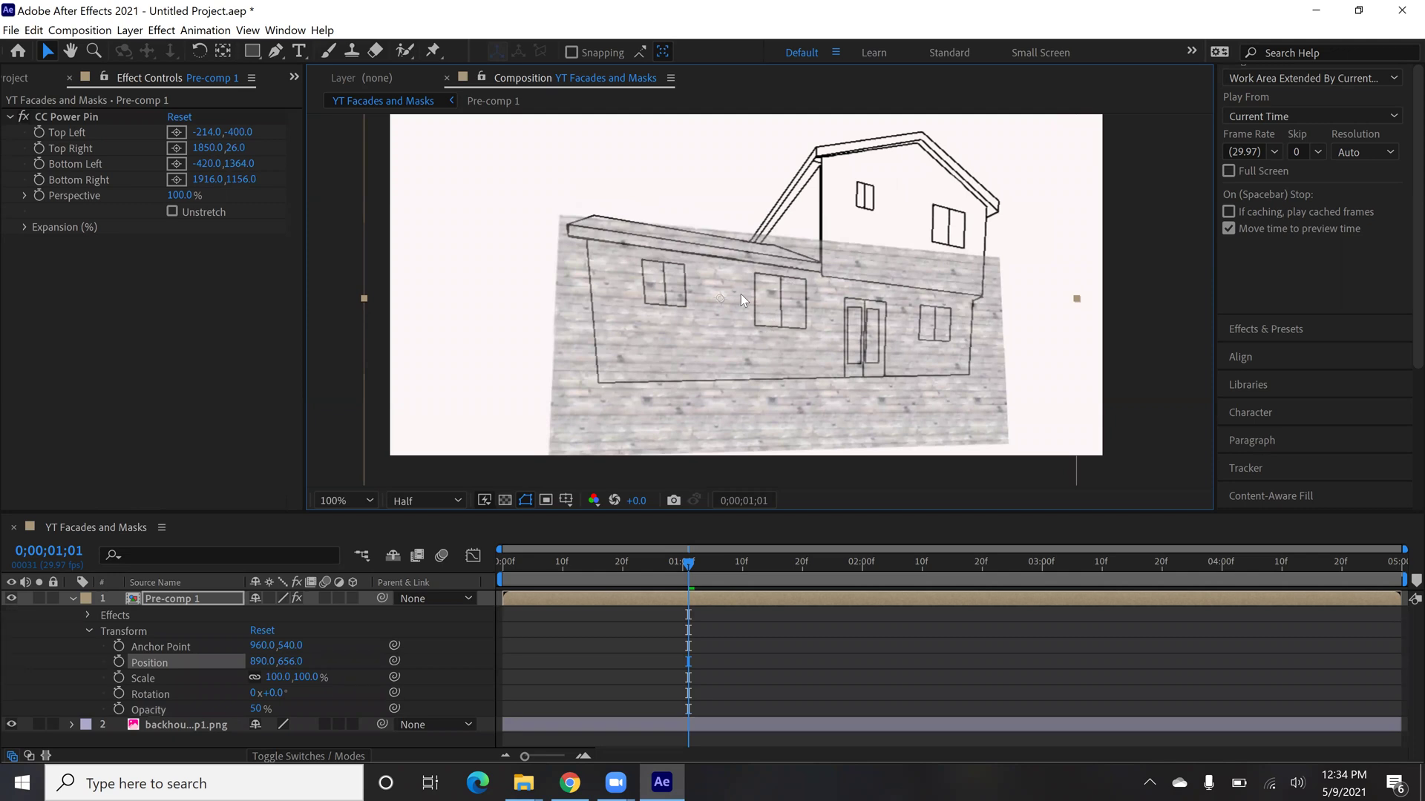
left_click_drag(727, 314, 729, 284)
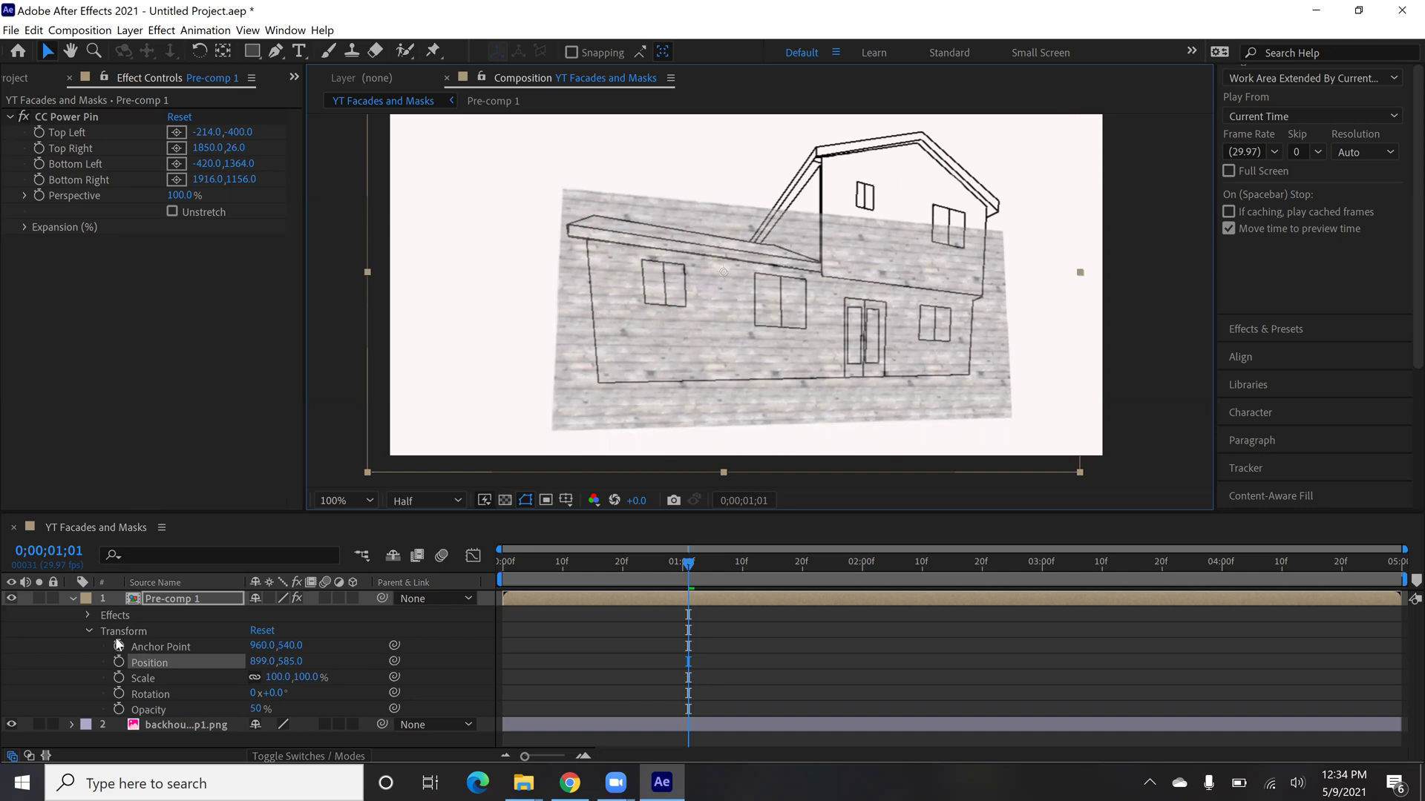
left_click(88, 630)
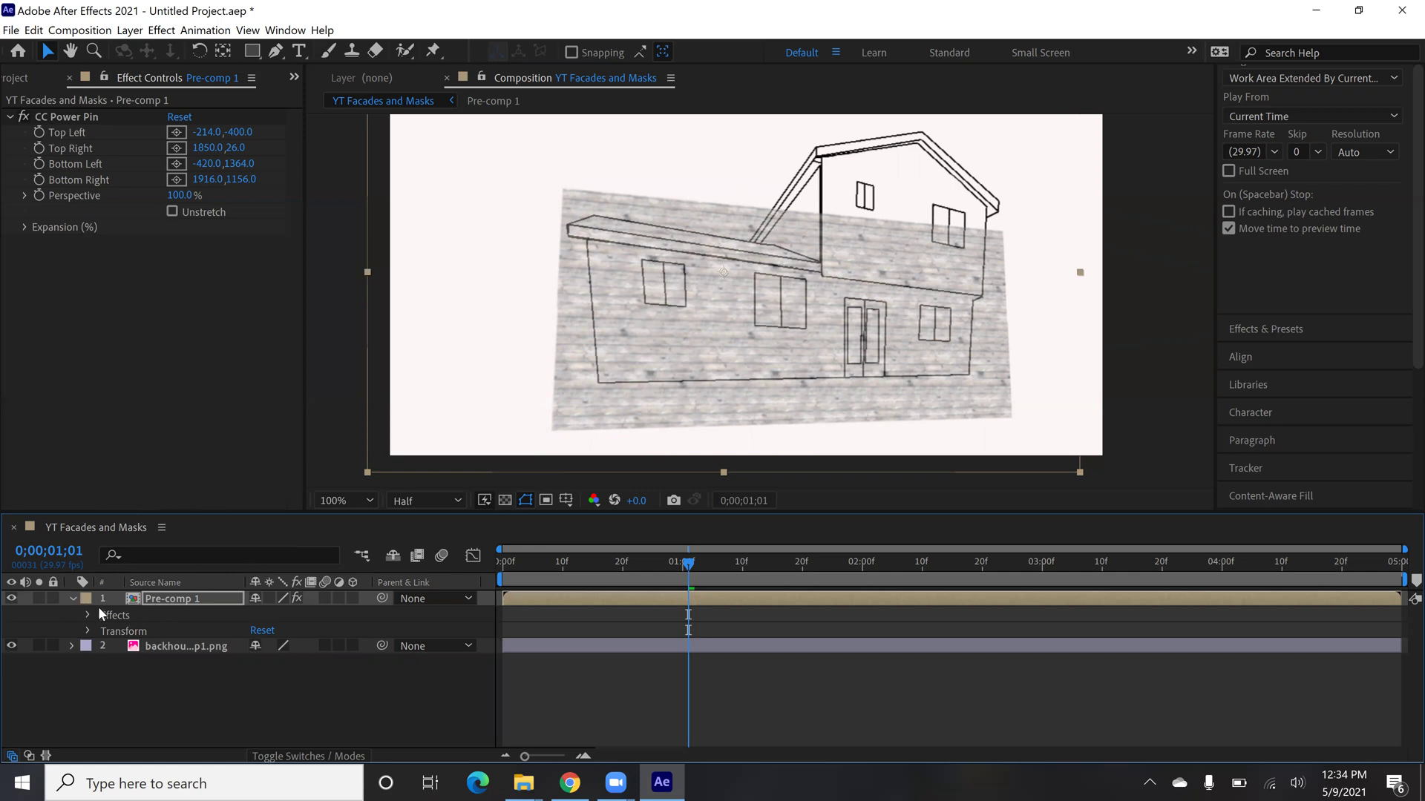
left_click(72, 598)
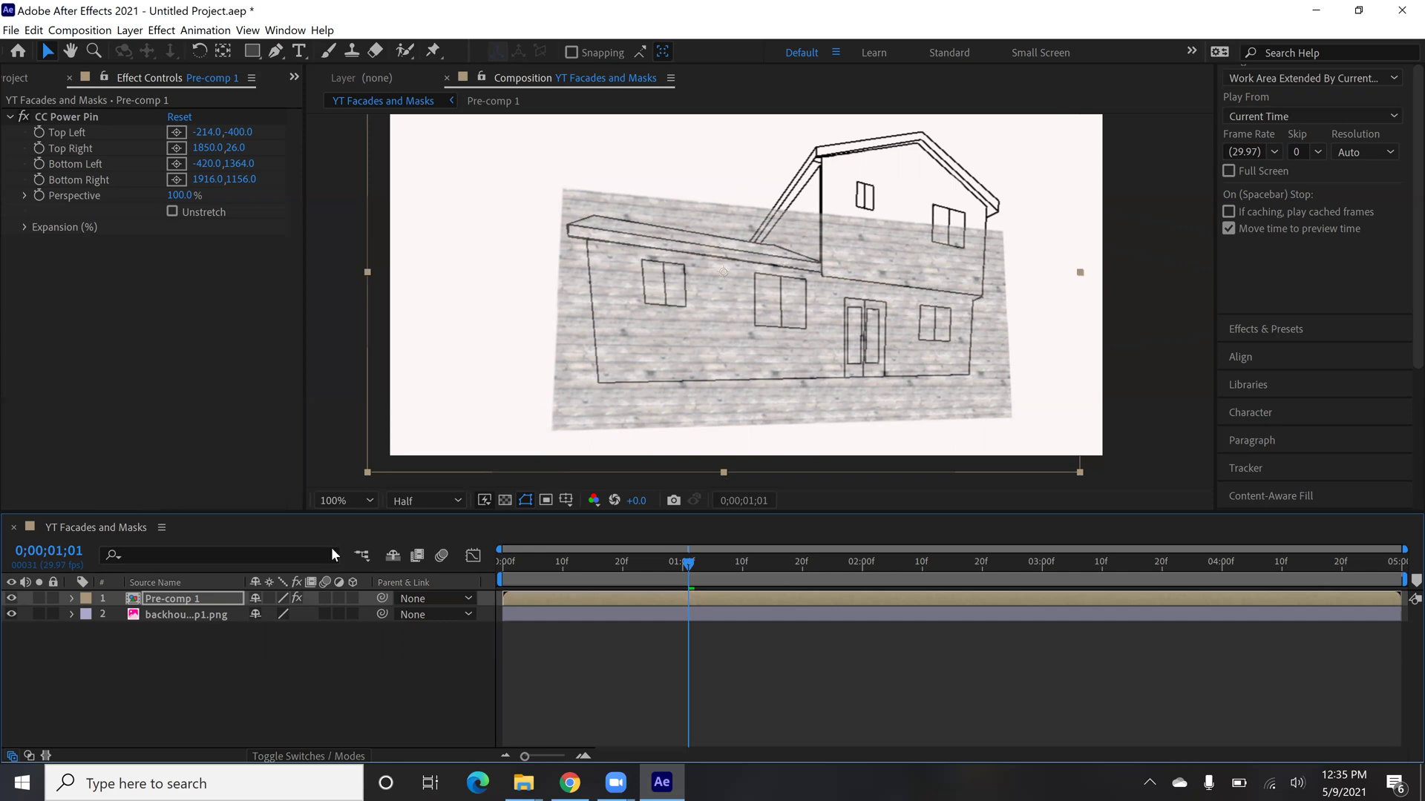
Step: Pre-compose Pre-comp 1 as 'Finished Panel', moving all attributes into the new composition
right_click(159, 599)
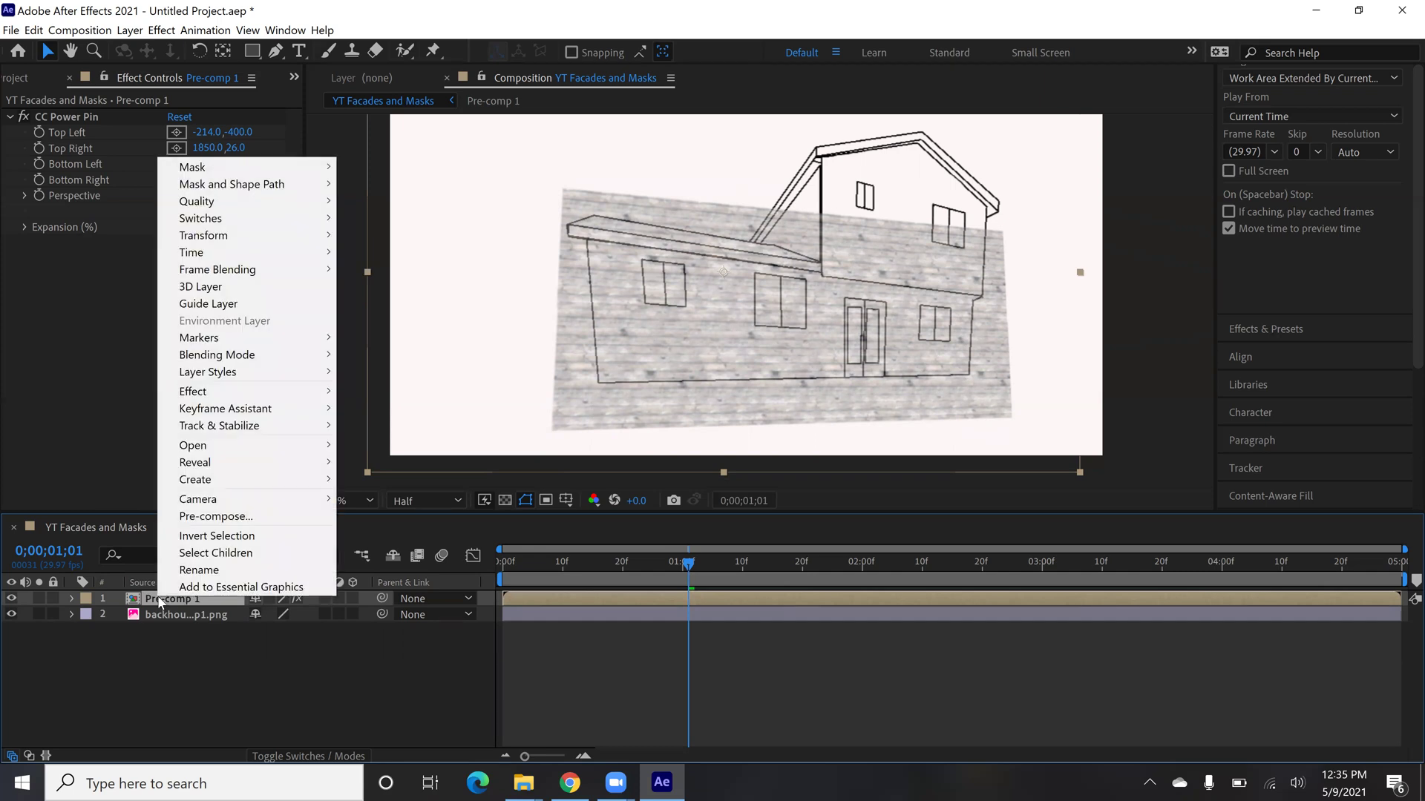
left_click(219, 516)
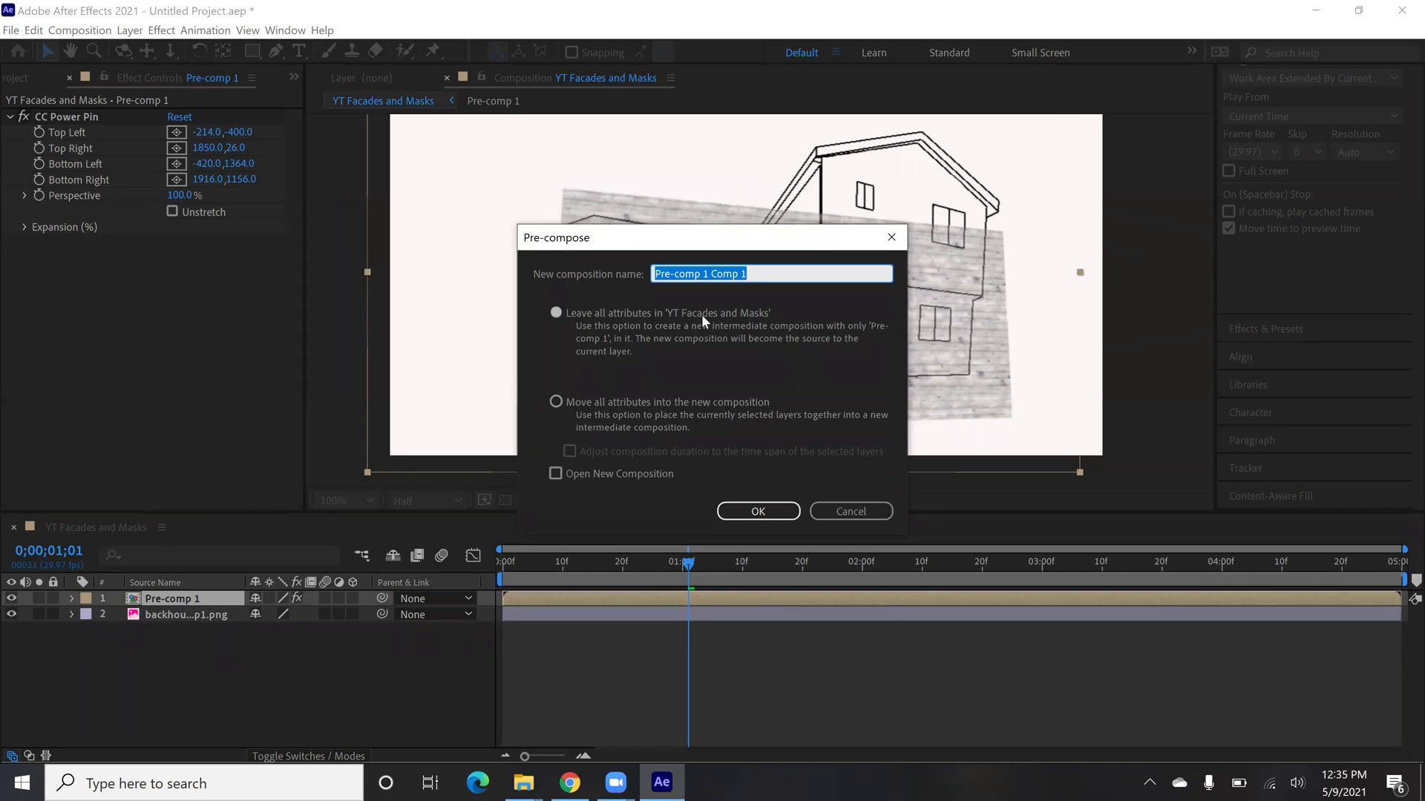
type("Finis")
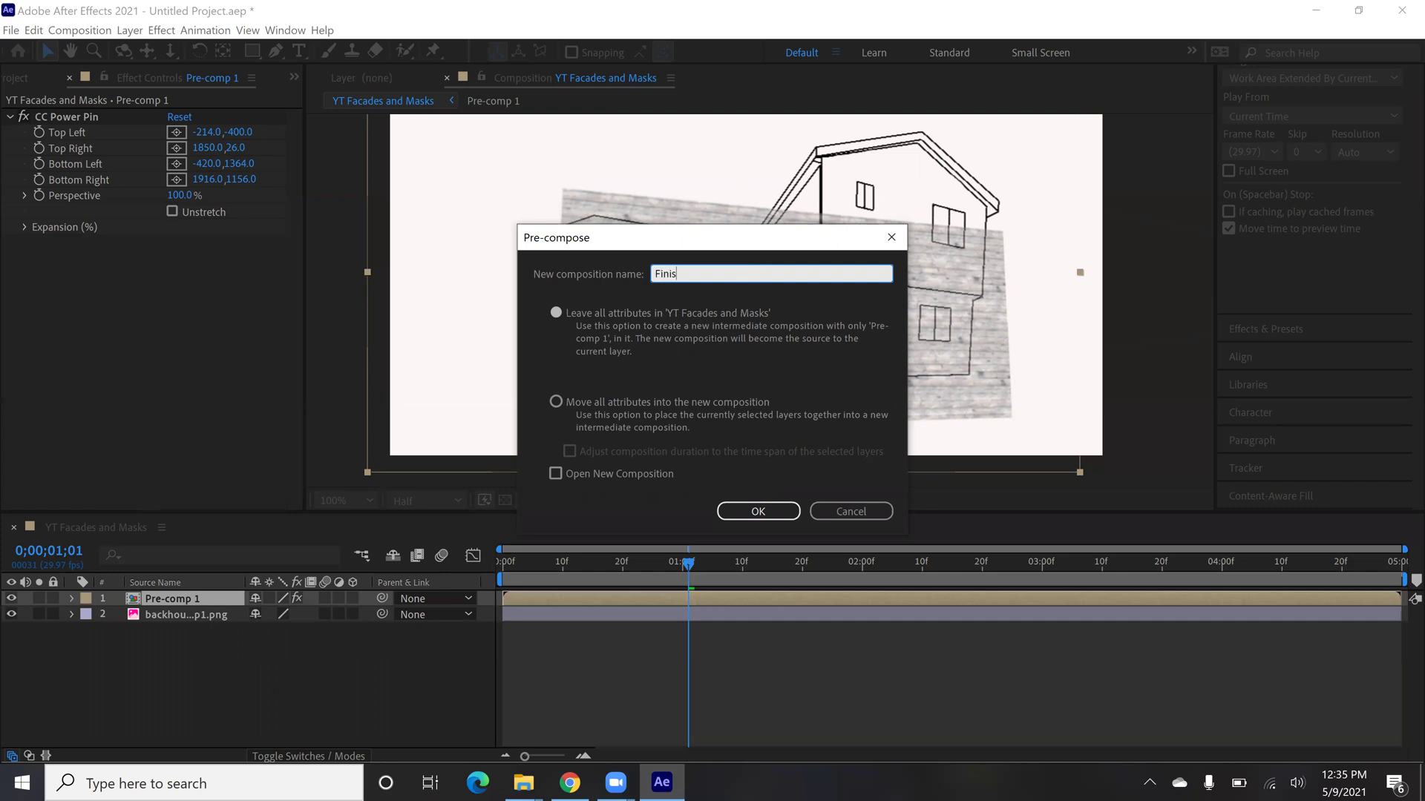
type("hed Panel")
left_click(556, 403)
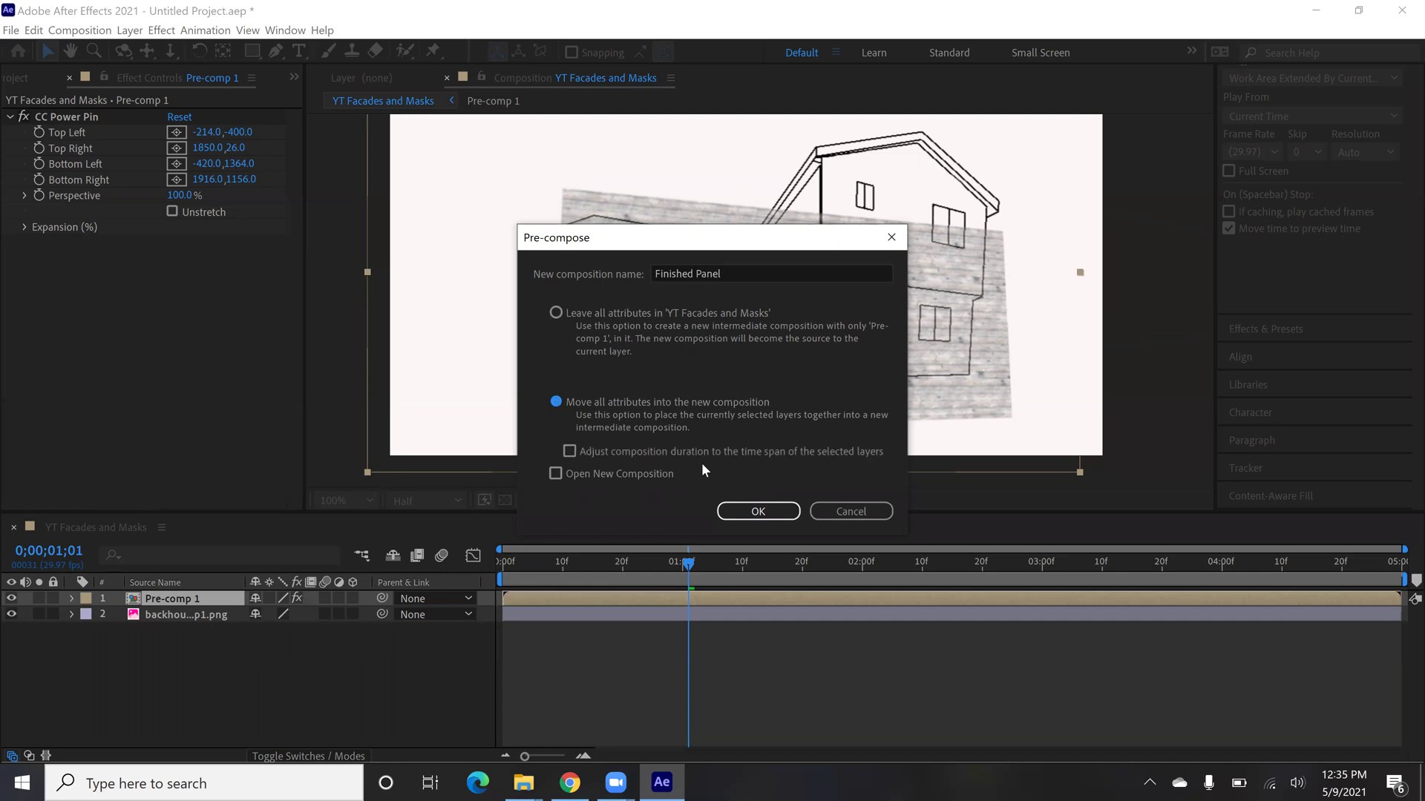
left_click(756, 511)
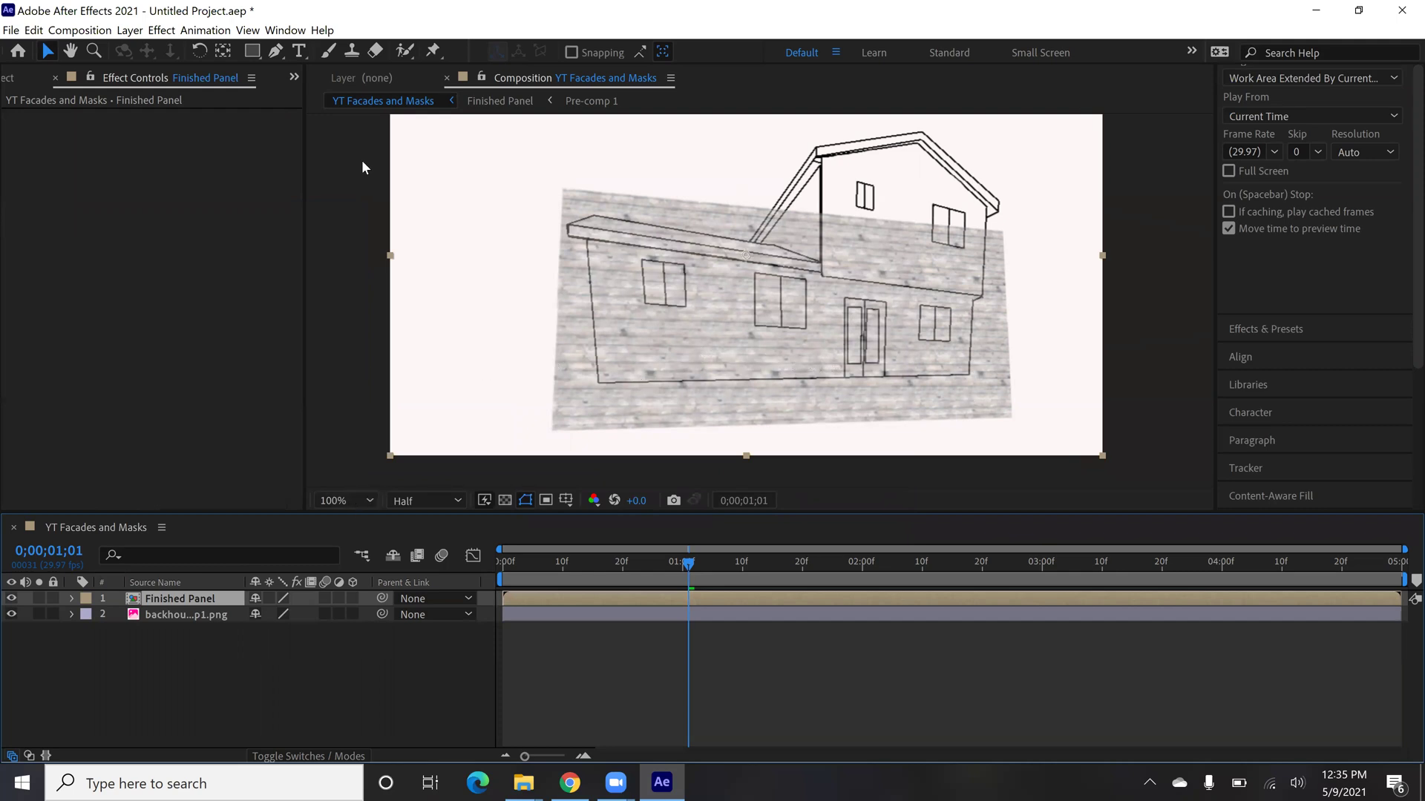
Step: With the Pen tool, draw a closed five-point mask around the lower wall's outline
left_click(275, 52)
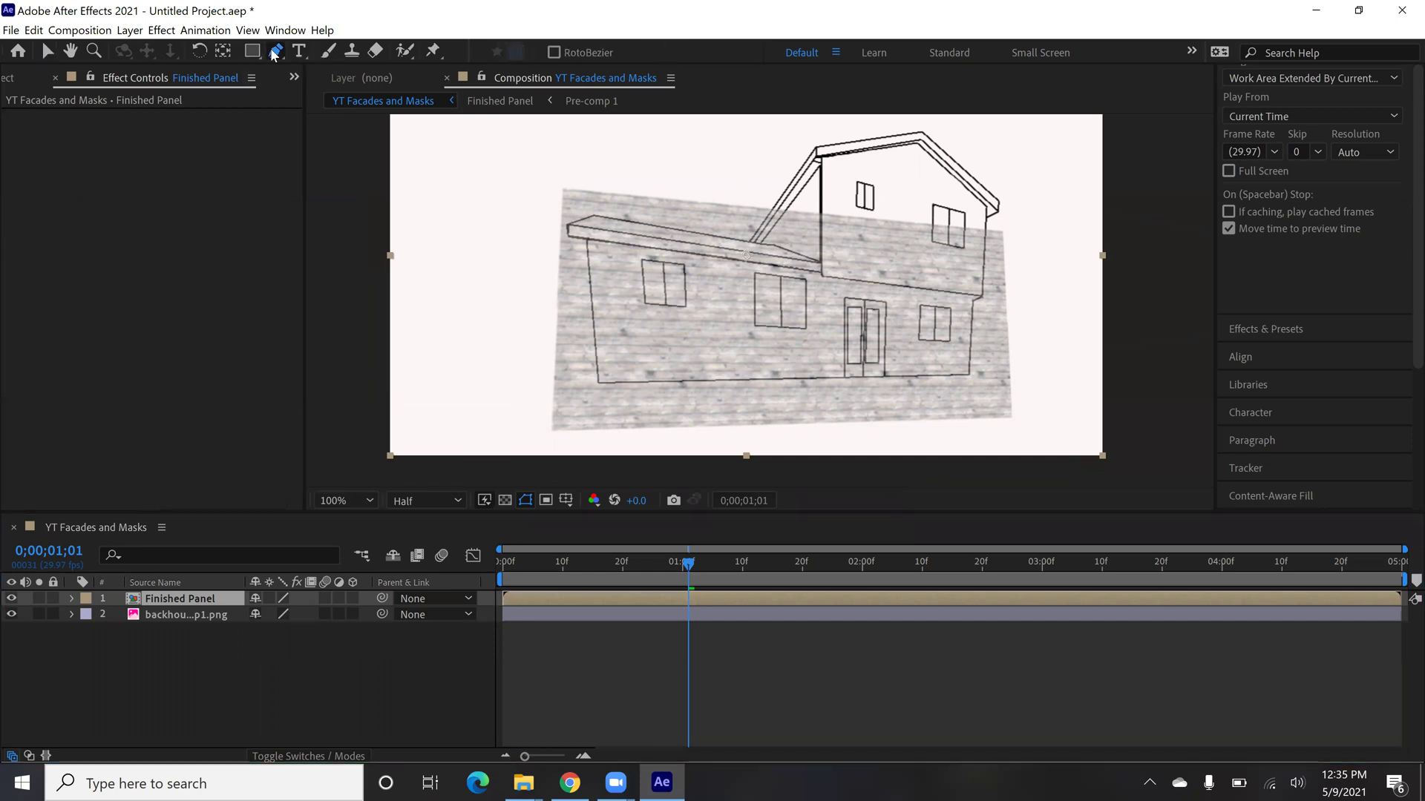
left_click(599, 383)
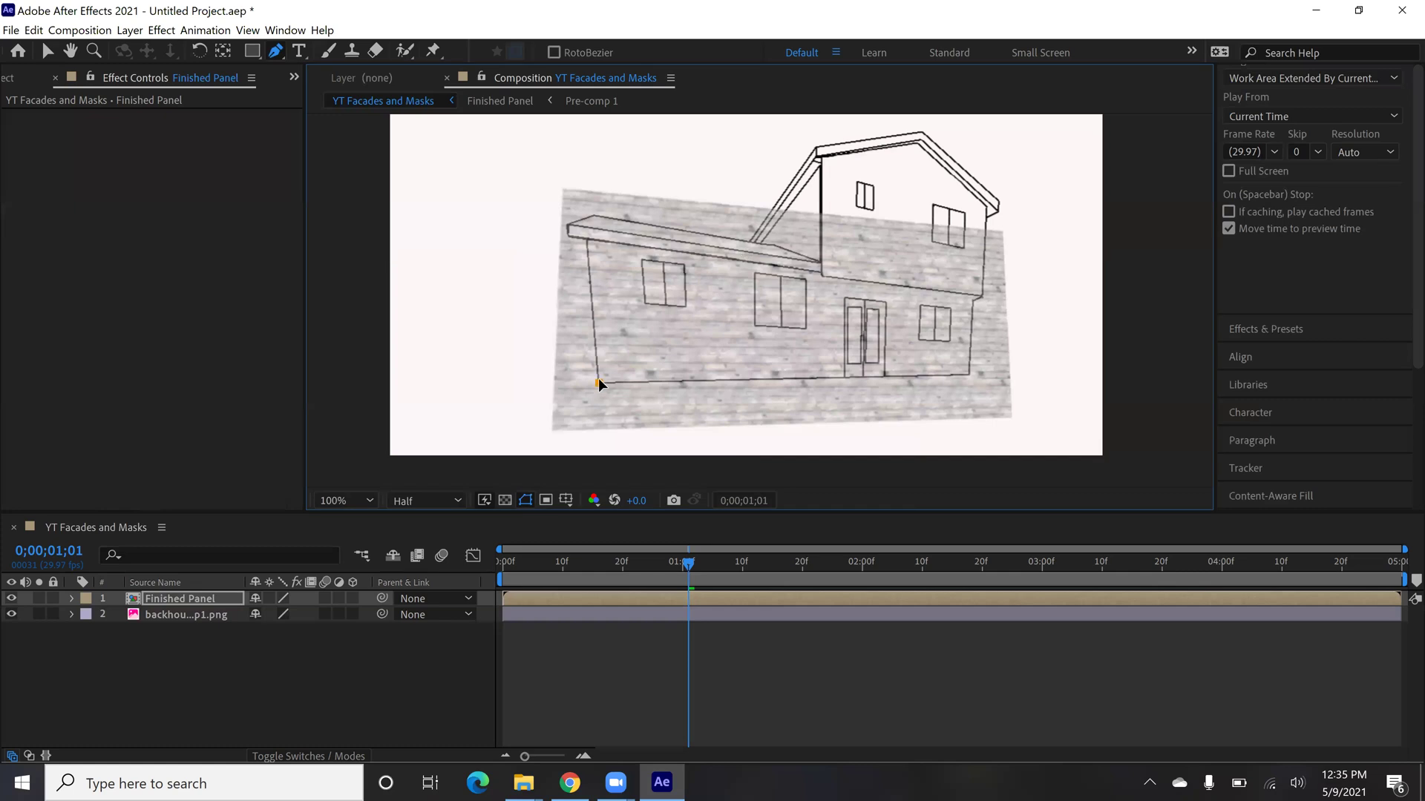
left_click(587, 241)
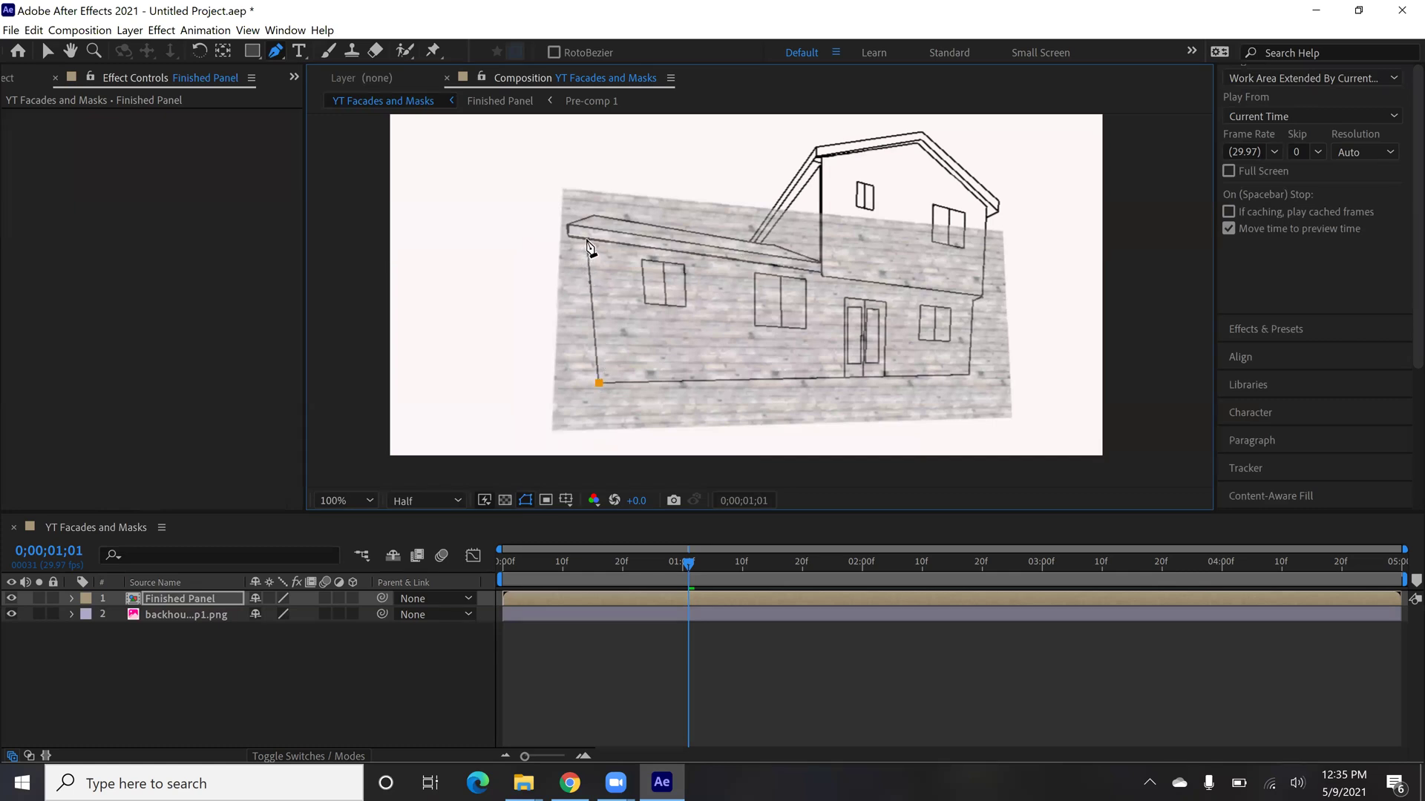
left_click(822, 272)
left_click(973, 301)
left_click(970, 374)
left_click(599, 384)
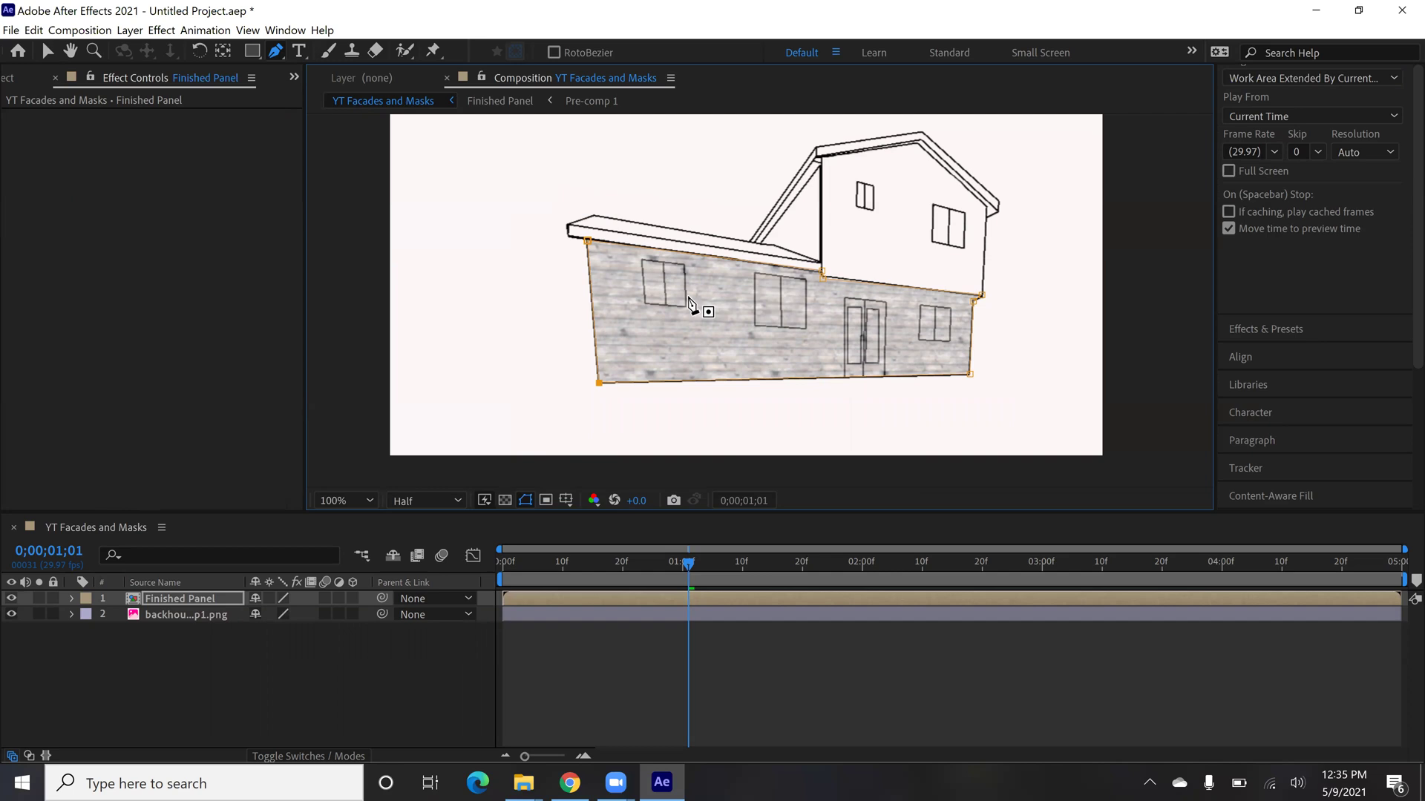
Step: At 200% zoom, mask the left window and reveal the layer's Masks list
key("period")
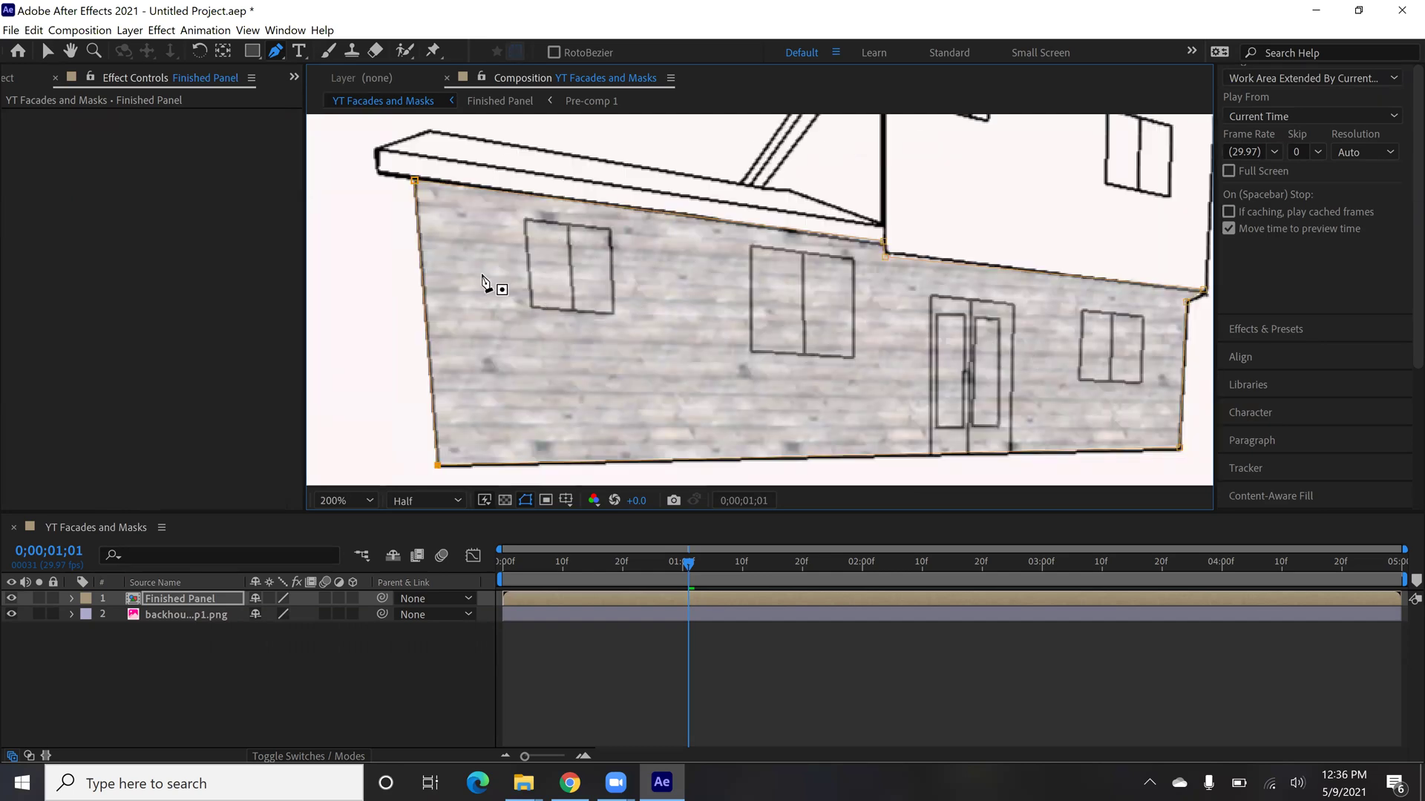
left_click(525, 221)
left_click(533, 305)
left_click(614, 313)
left_click(610, 229)
left_click(525, 222)
left_click(70, 599)
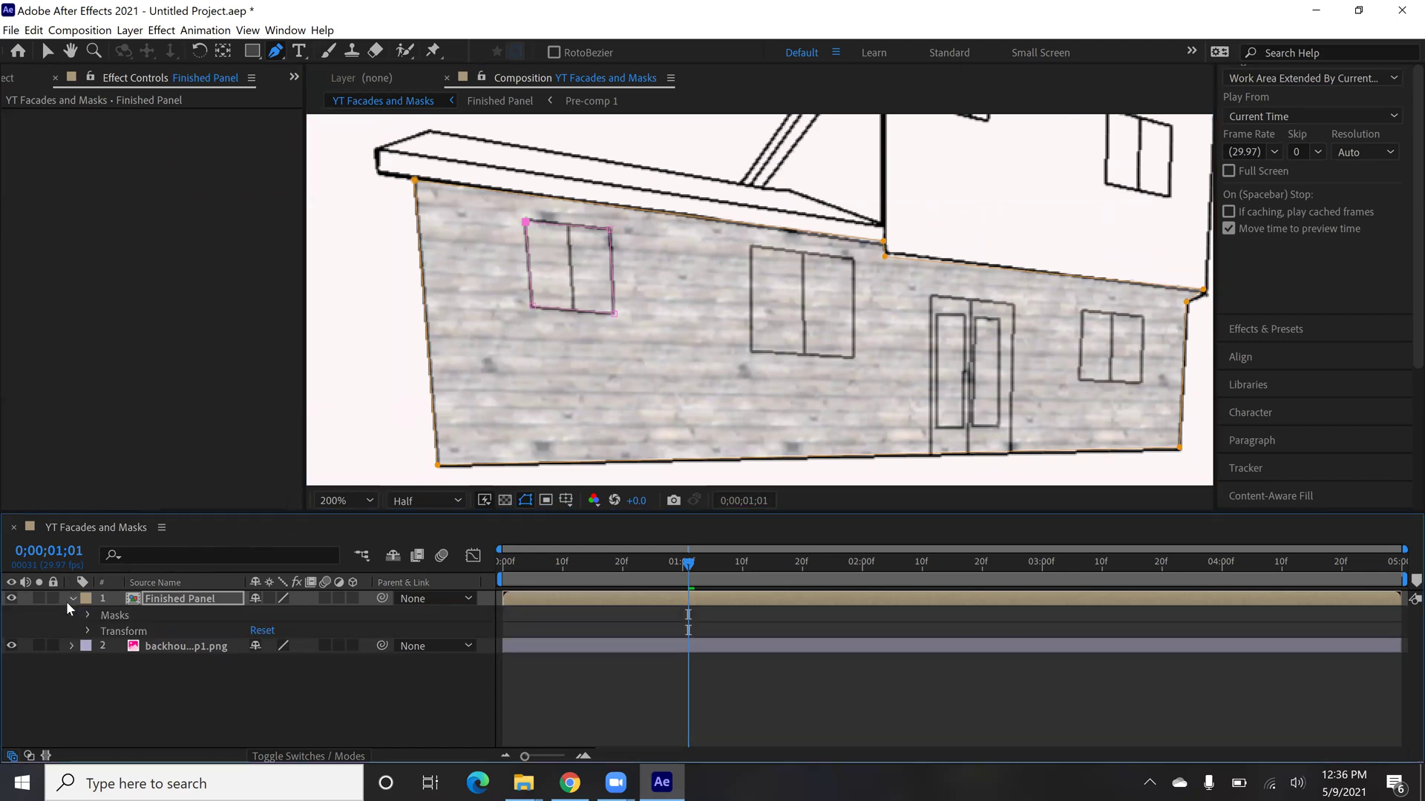
left_click(88, 616)
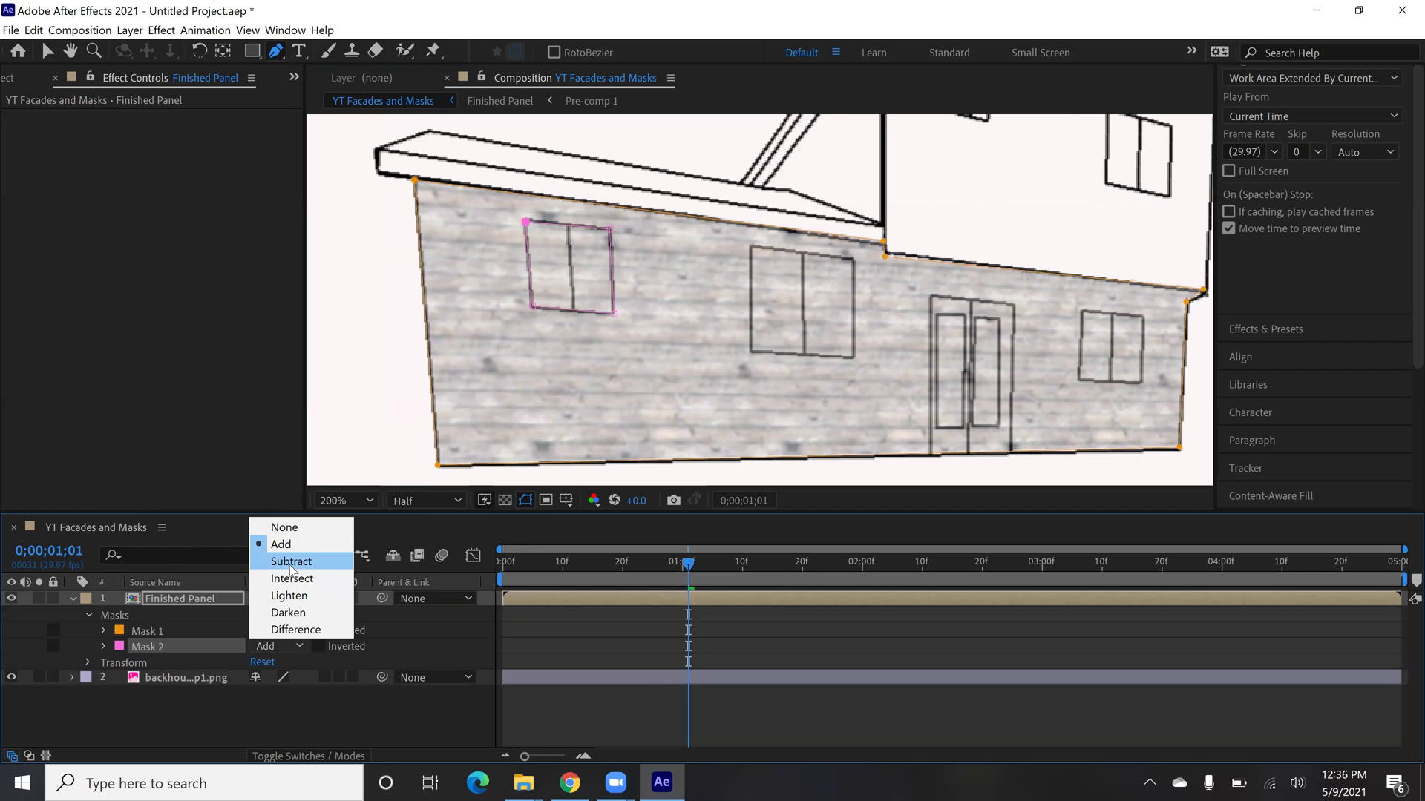
Step: Set the left-window mask to Subtract, then mask the middle window as a Subtract mask
left_click(290, 562)
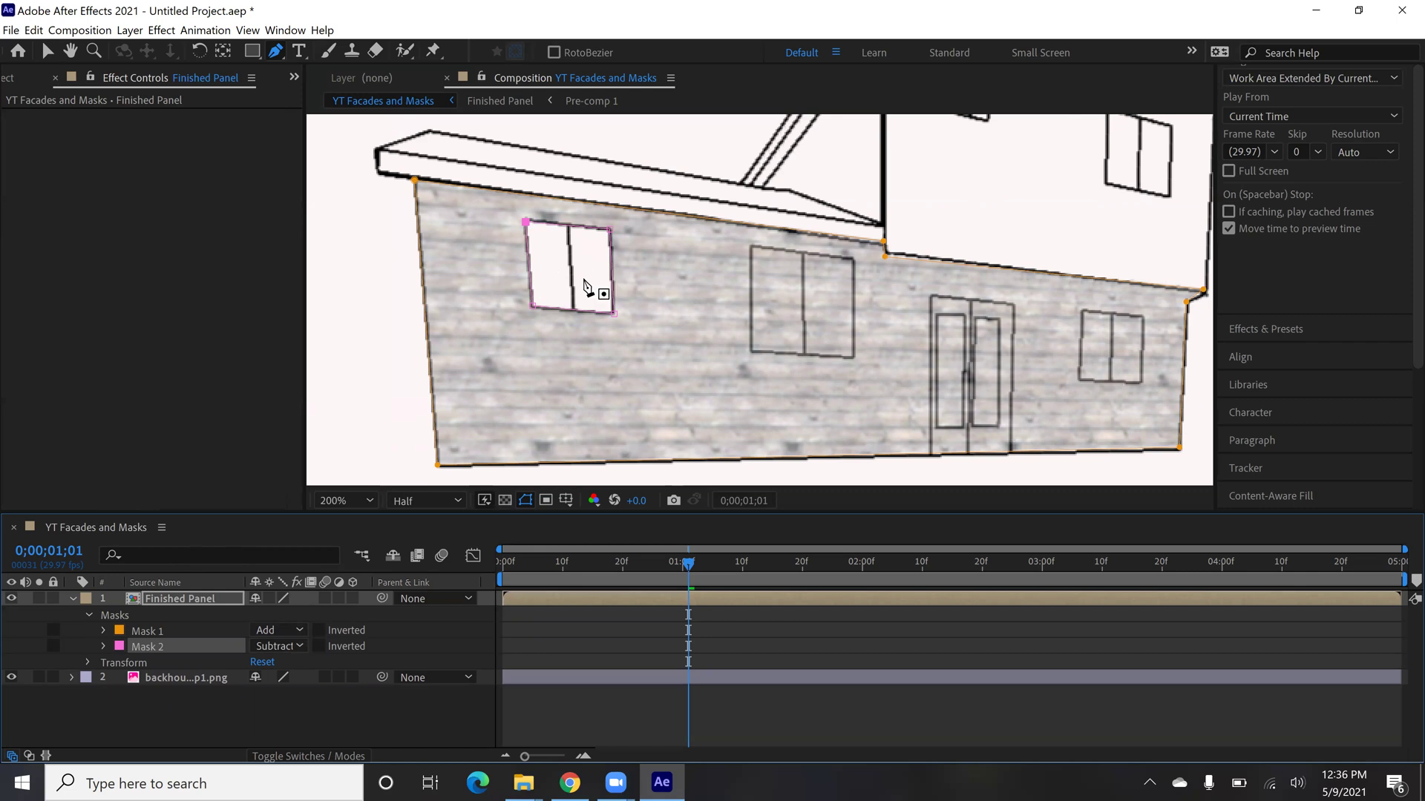
left_click(751, 246)
left_click(853, 261)
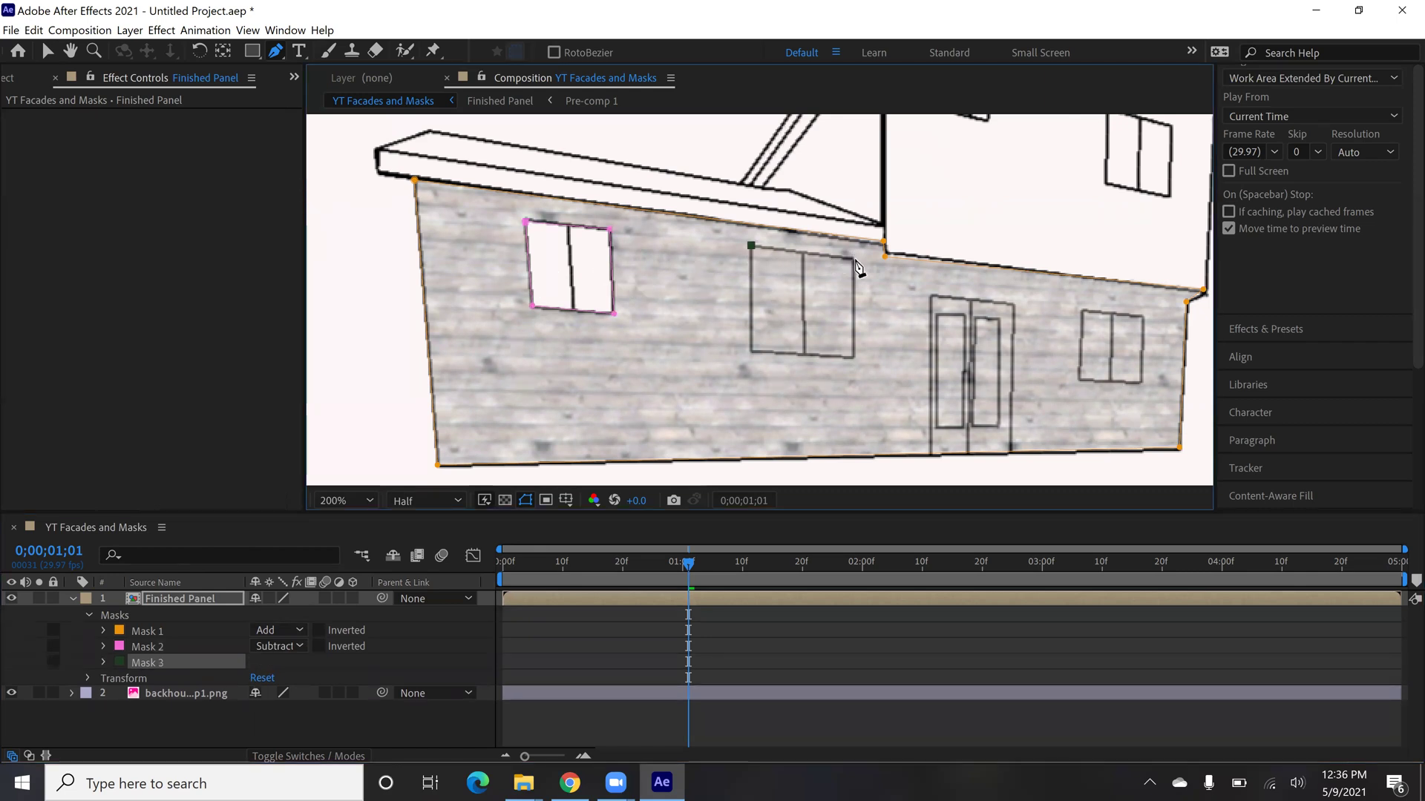
left_click(854, 358)
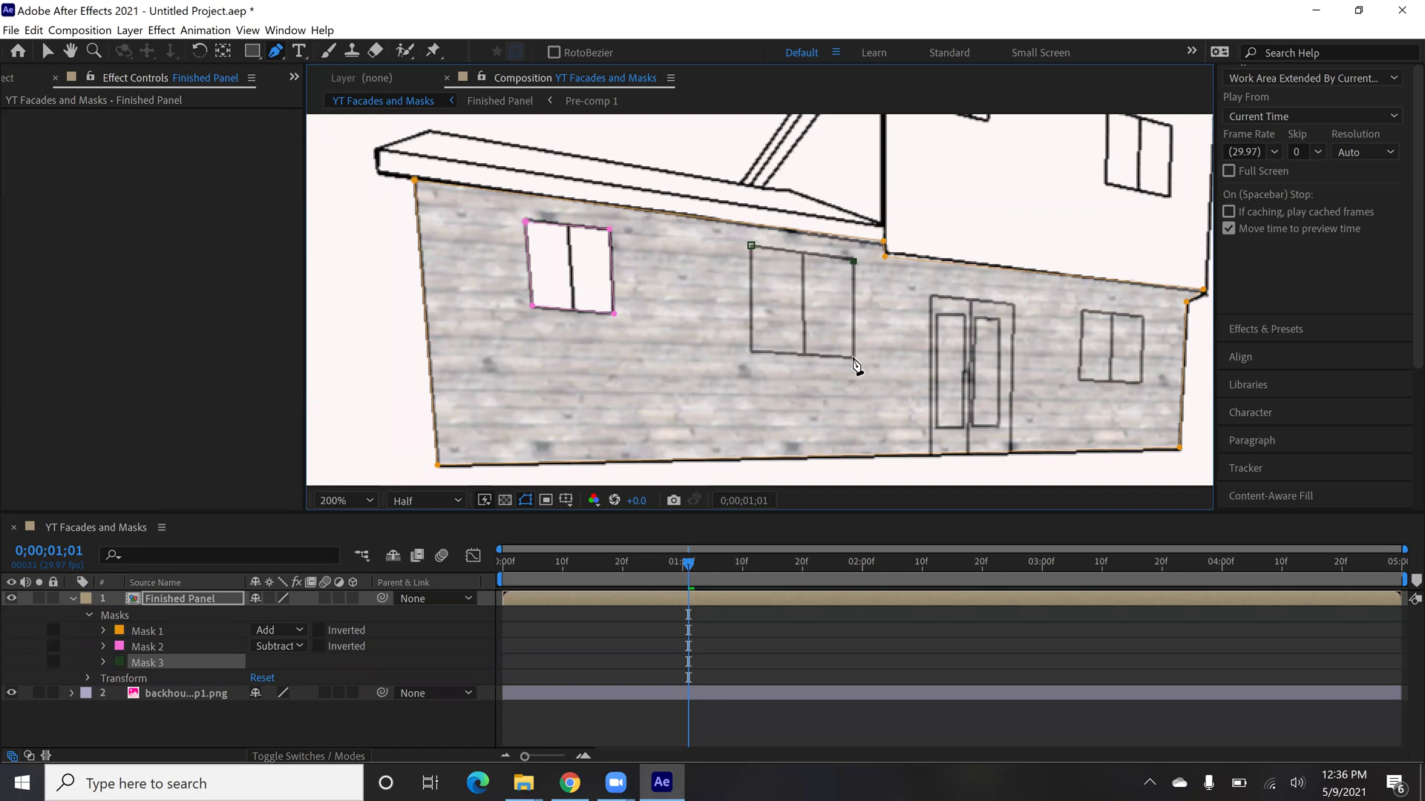
left_click(752, 353)
left_click(751, 245)
left_click(279, 662)
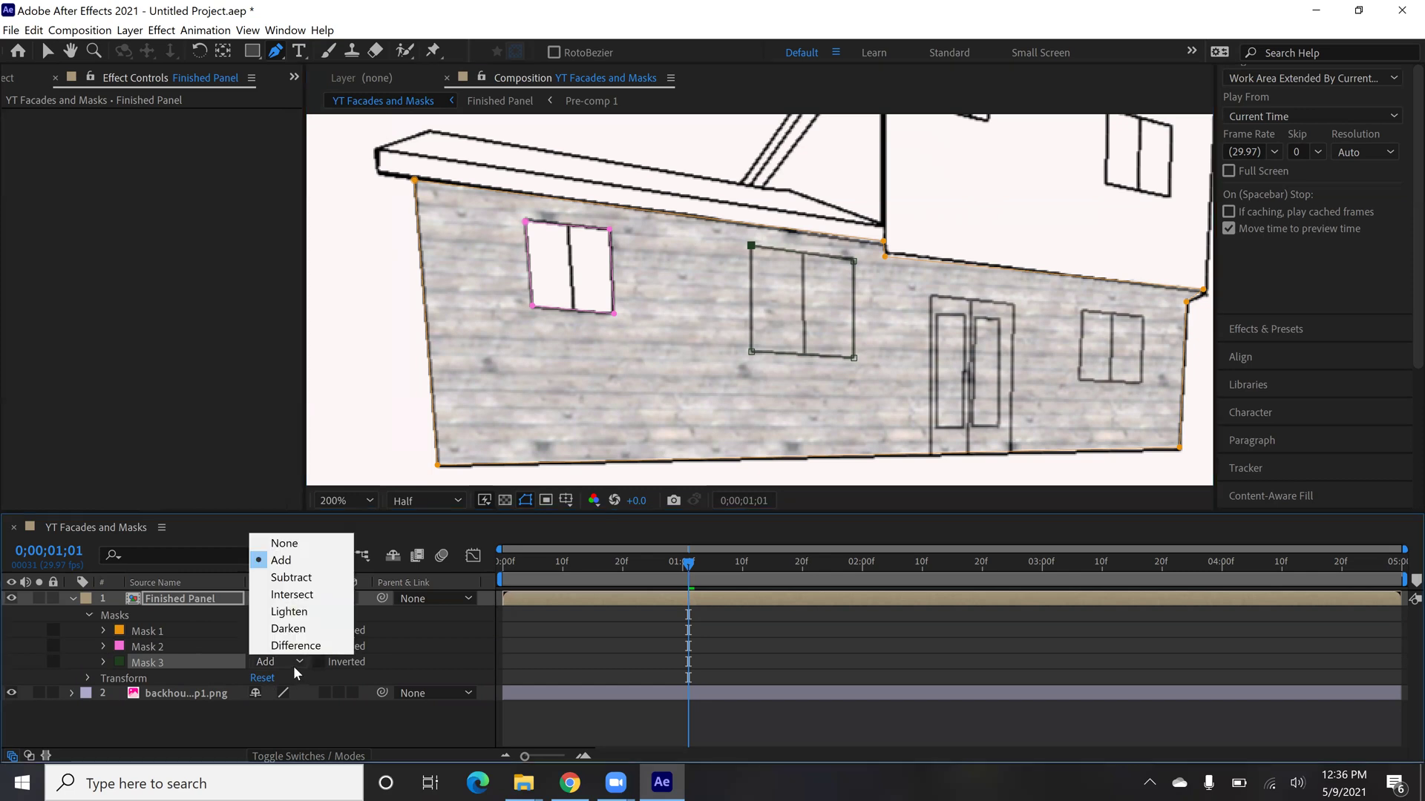
left_click(291, 577)
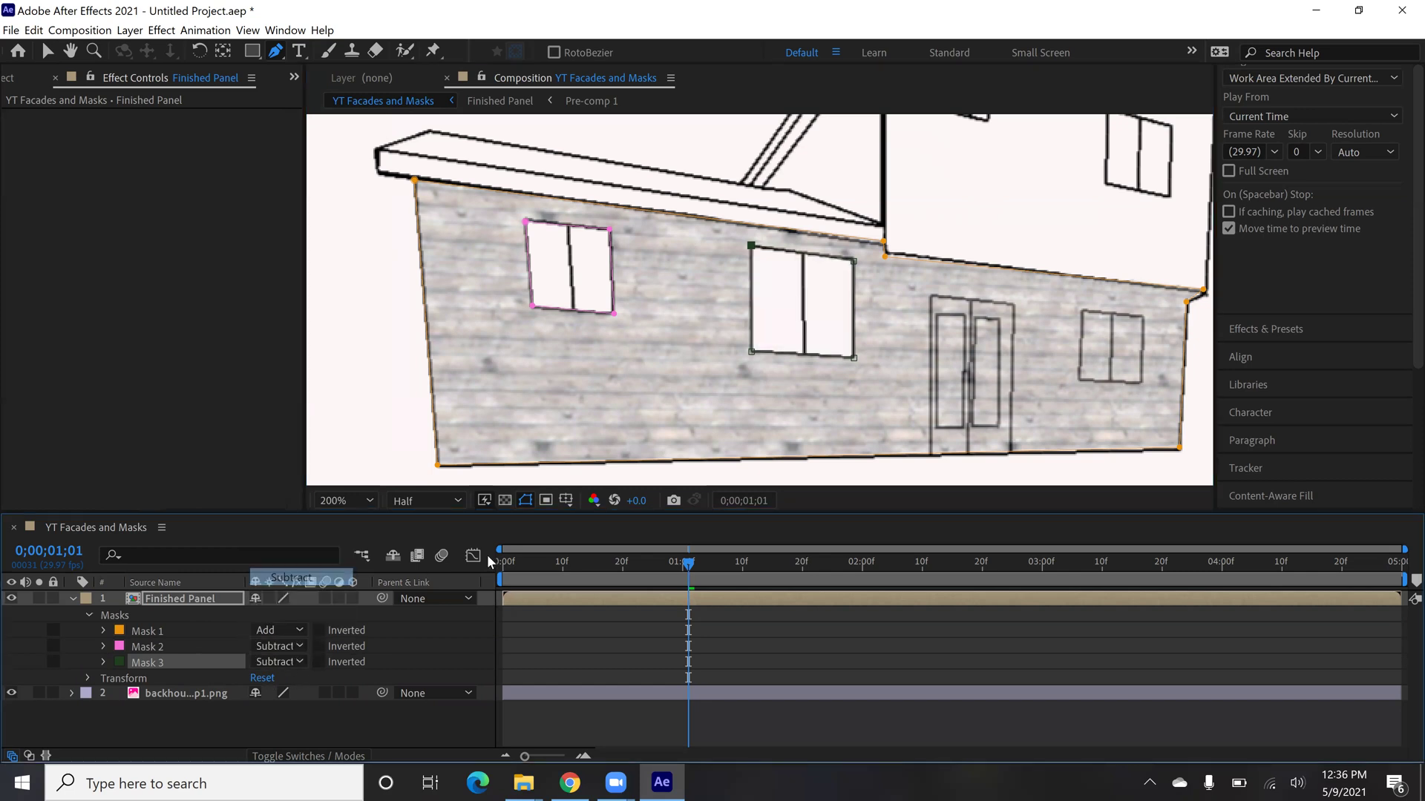
Step: Mask the door and set Mask 4 to Subtract
left_click(932, 456)
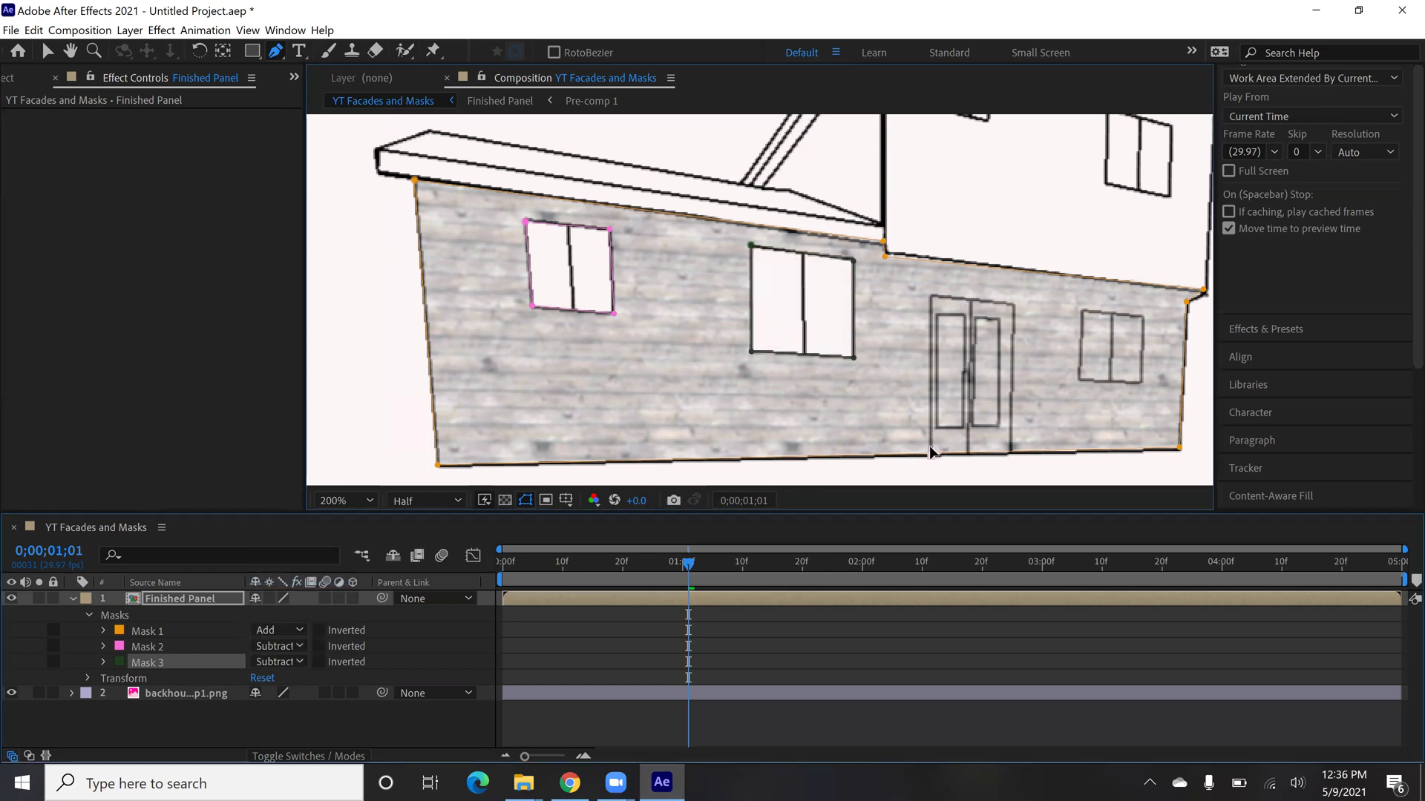
right_click(933, 303)
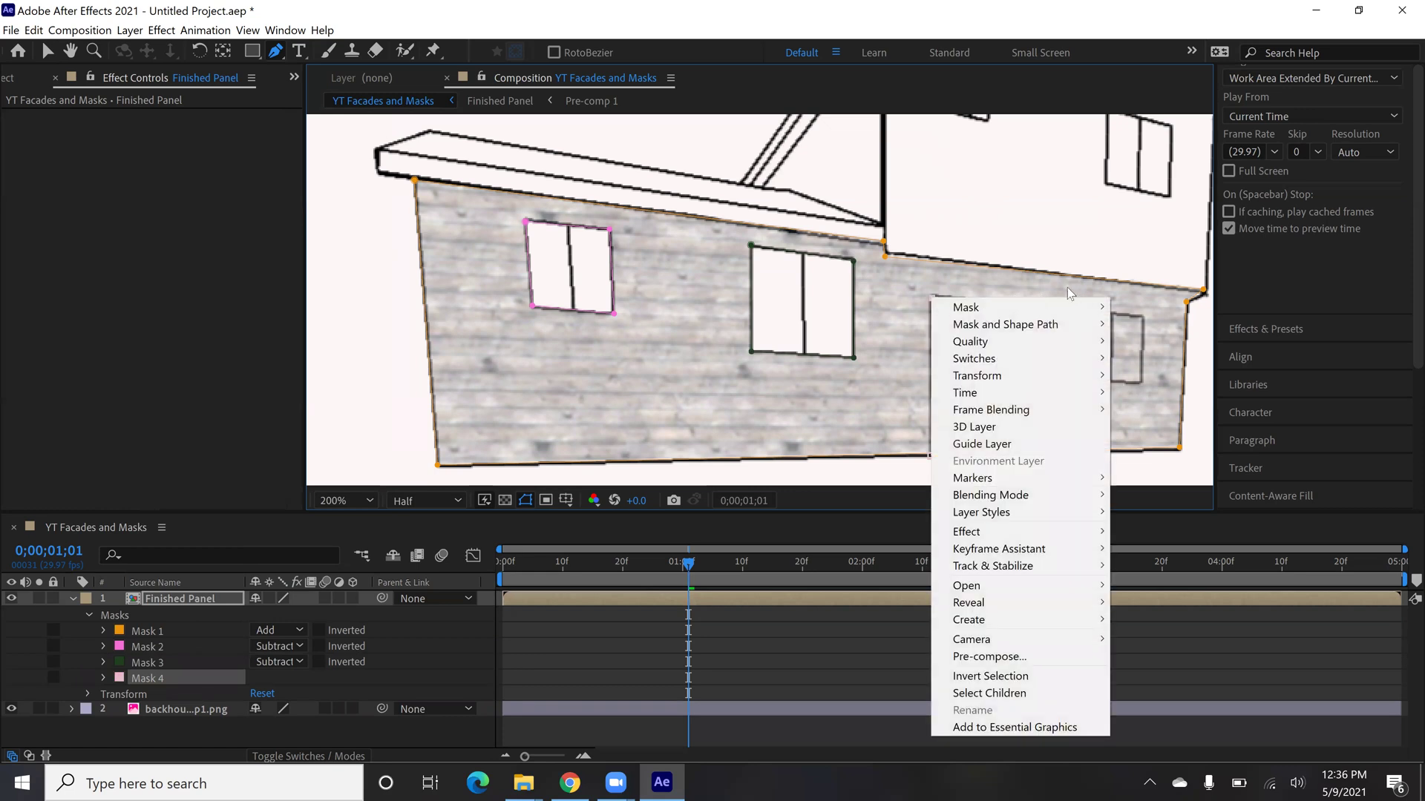
key("Escape")
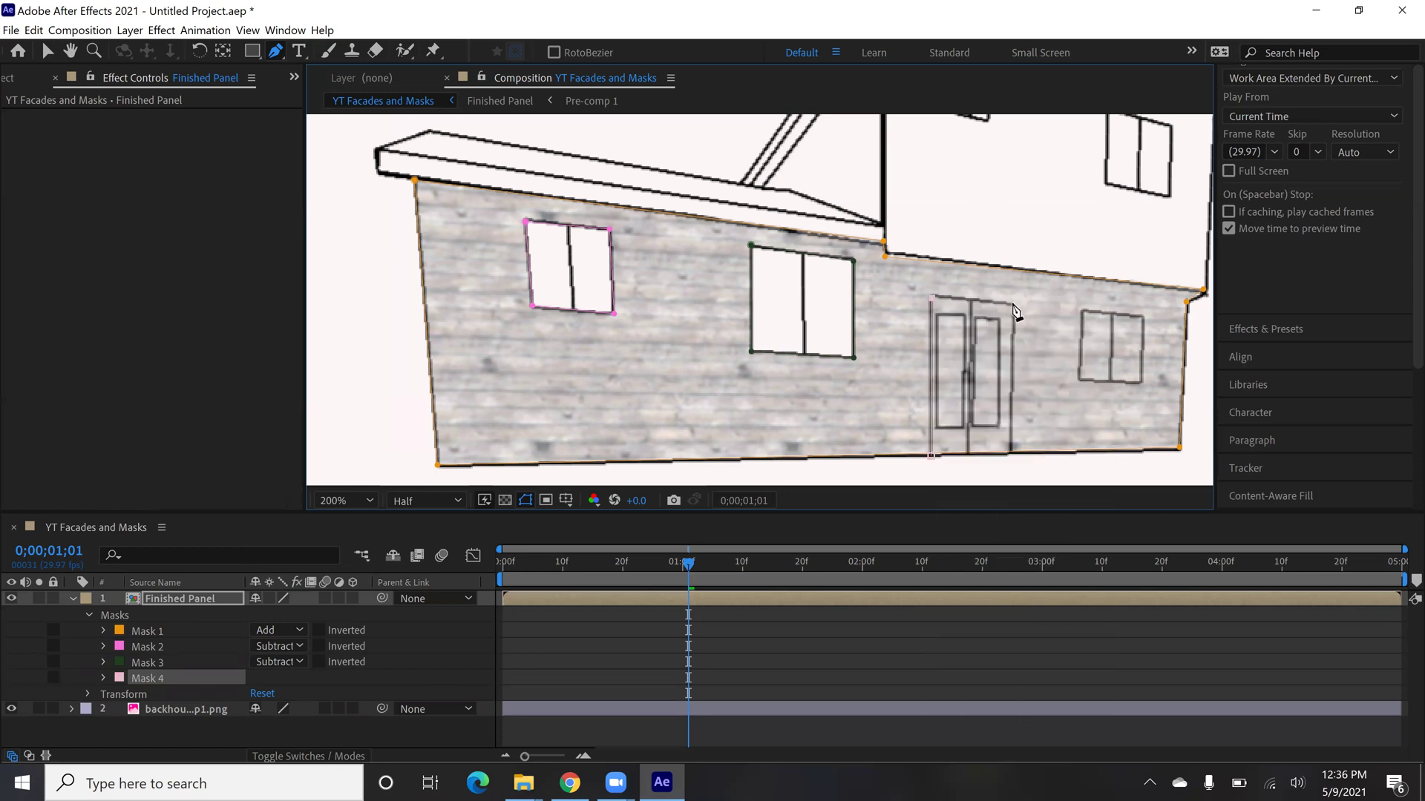
left_click(1013, 453)
left_click(931, 454)
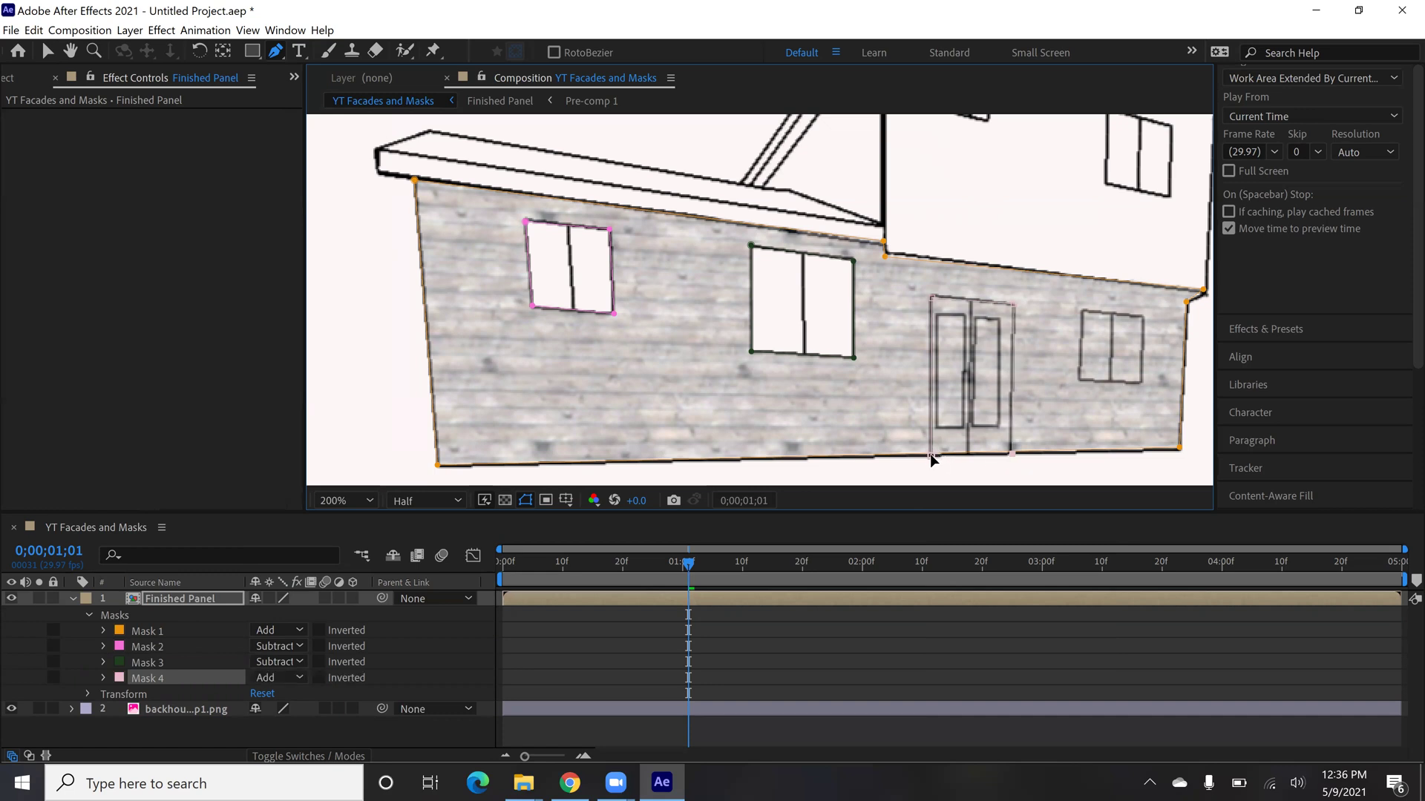
left_click(300, 678)
left_click(287, 598)
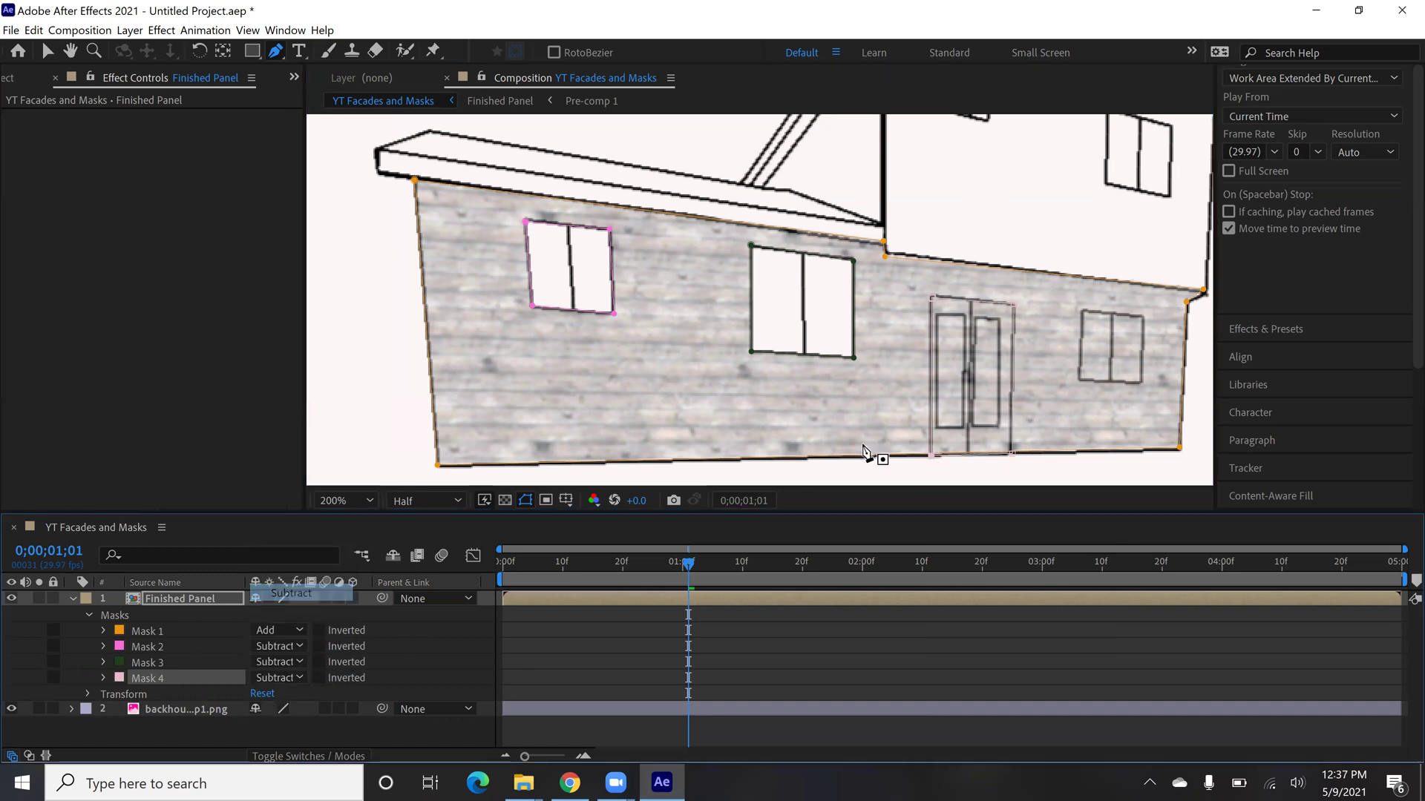
Step: Mask the right window, set Mask 5 to Subtract, and return to the Selection tool
left_click(1083, 313)
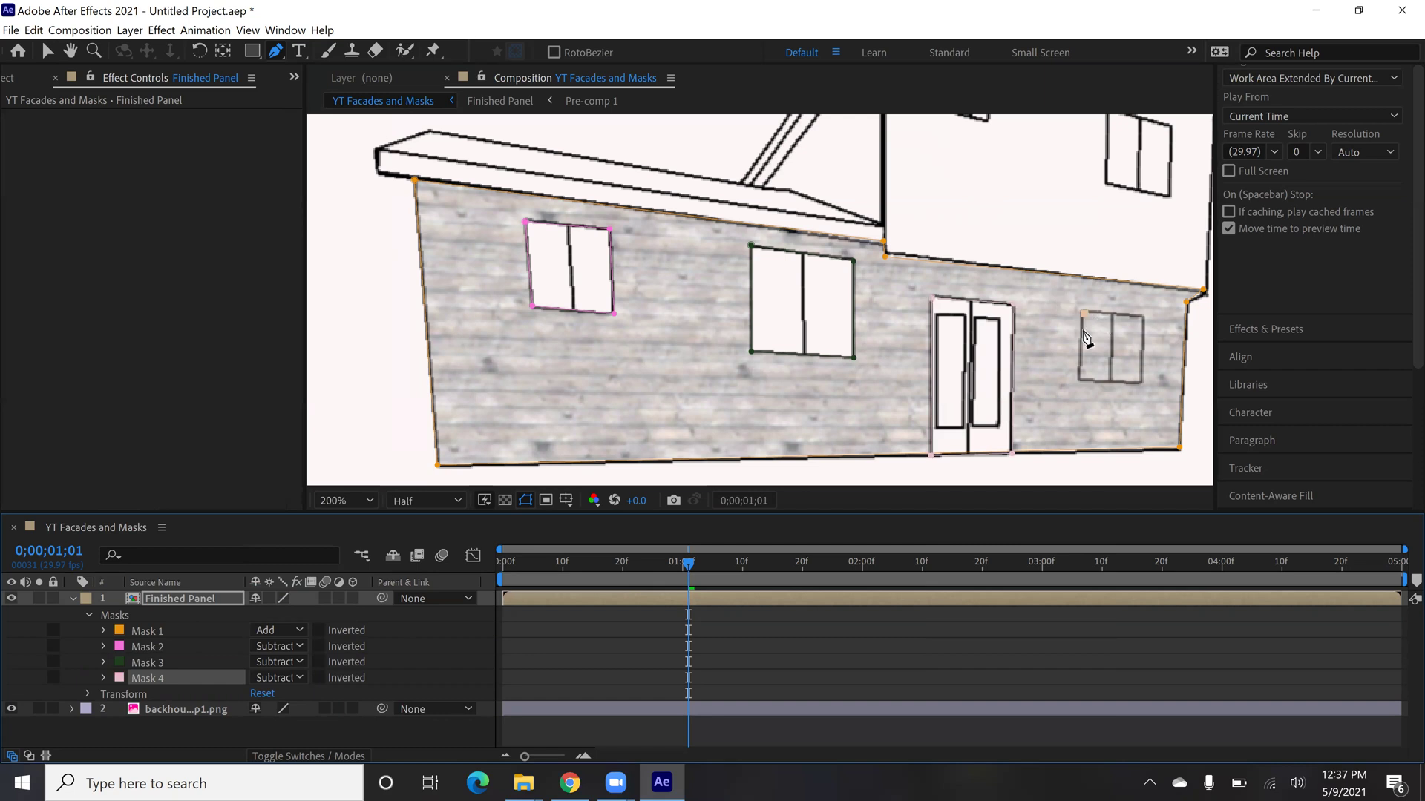
left_click(1143, 384)
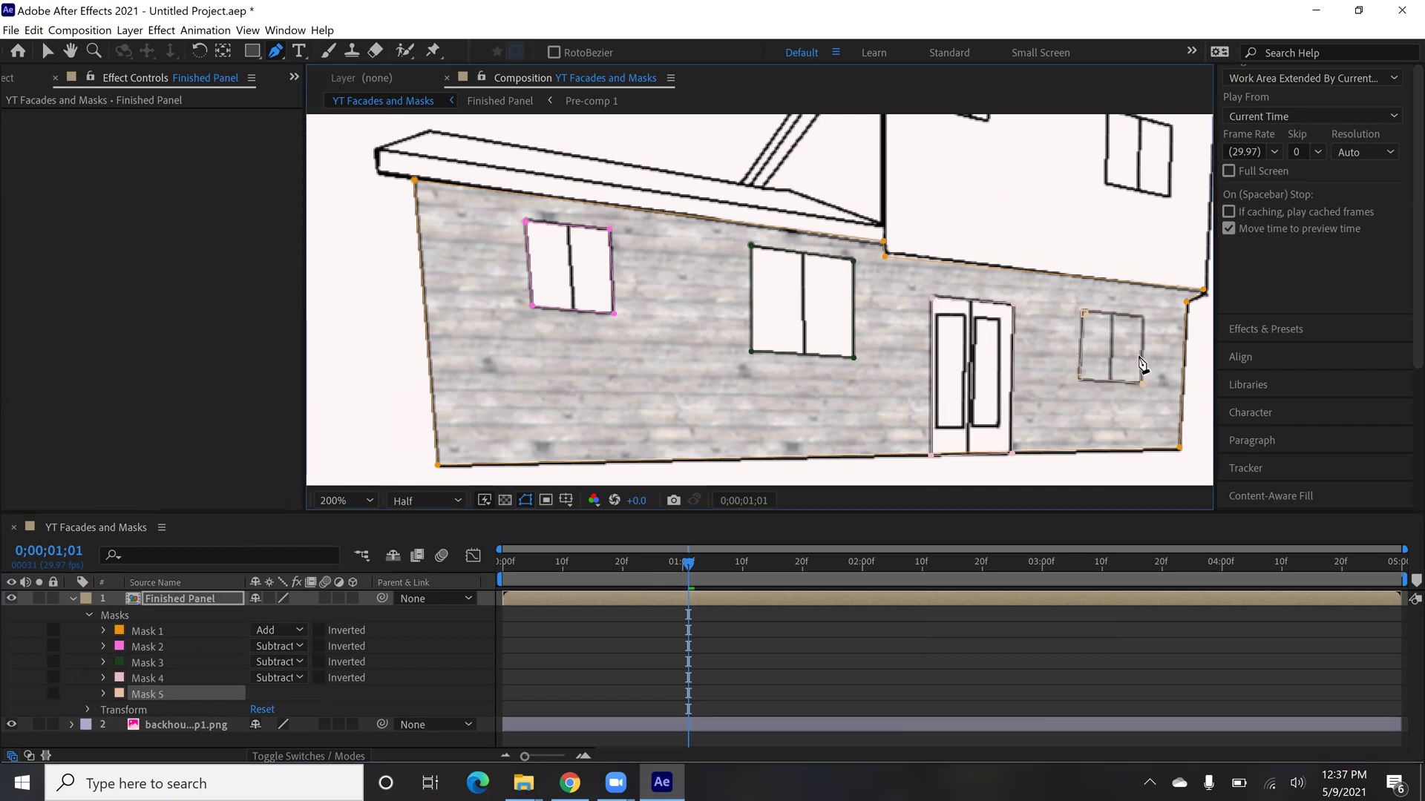
left_click(1143, 318)
left_click(1085, 315)
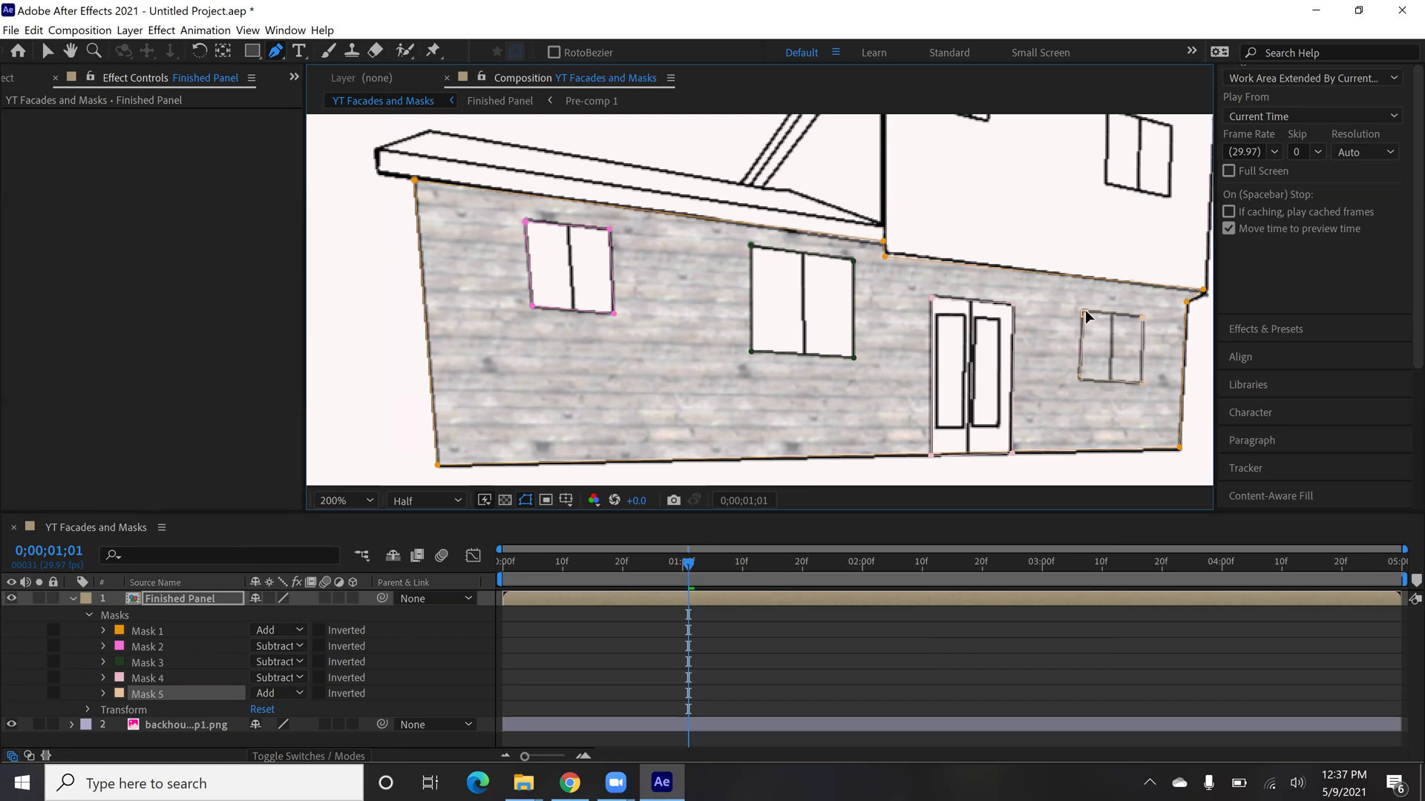
left_click(287, 693)
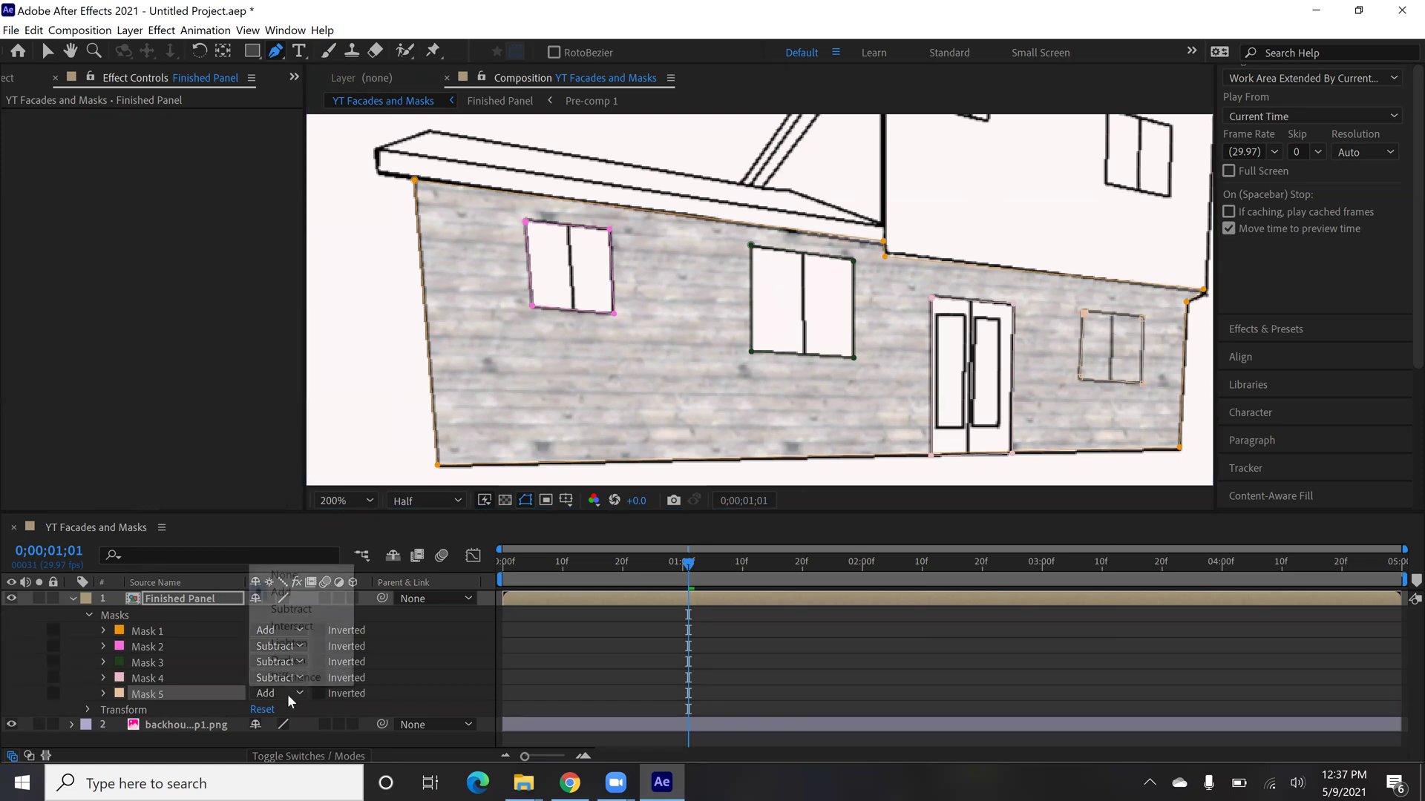
left_click(286, 605)
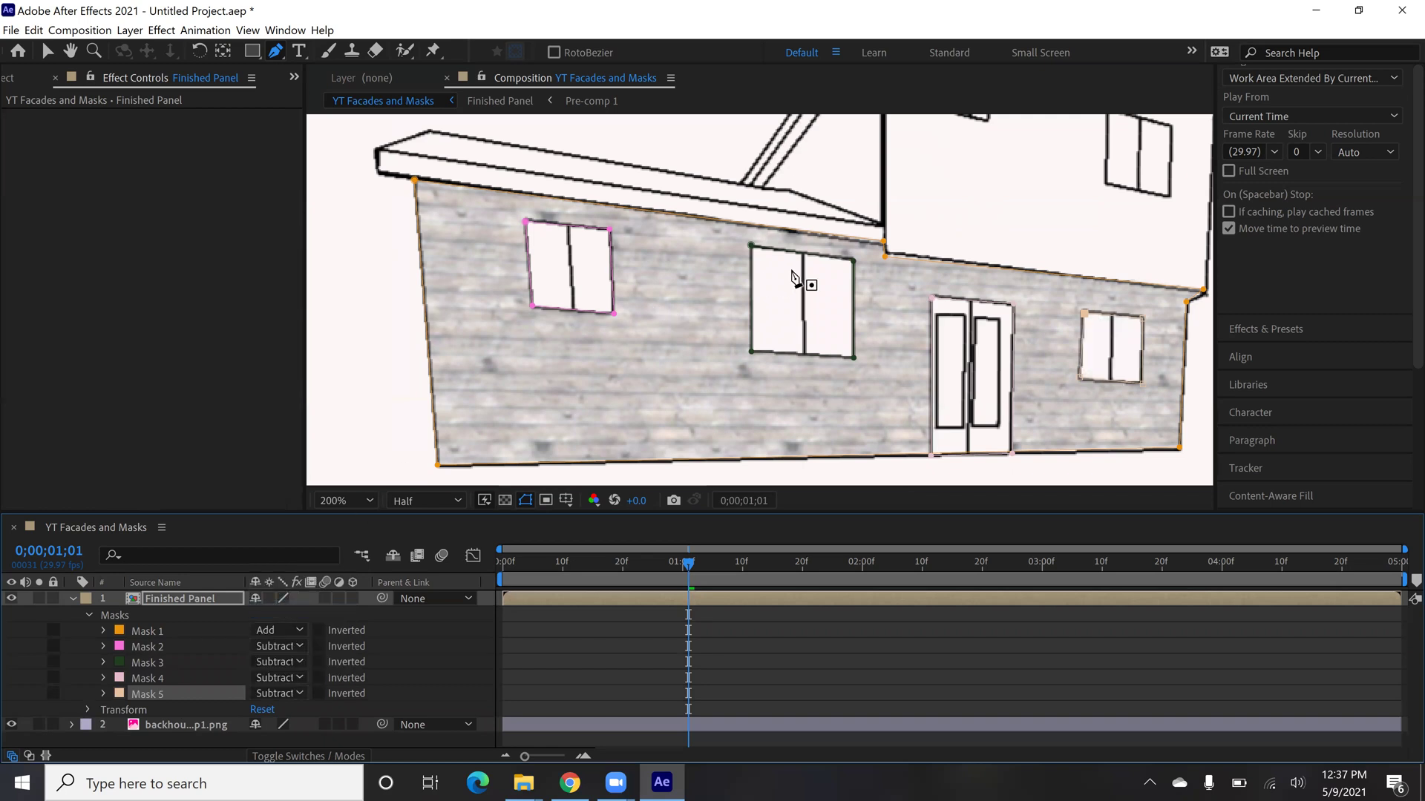
left_click(46, 50)
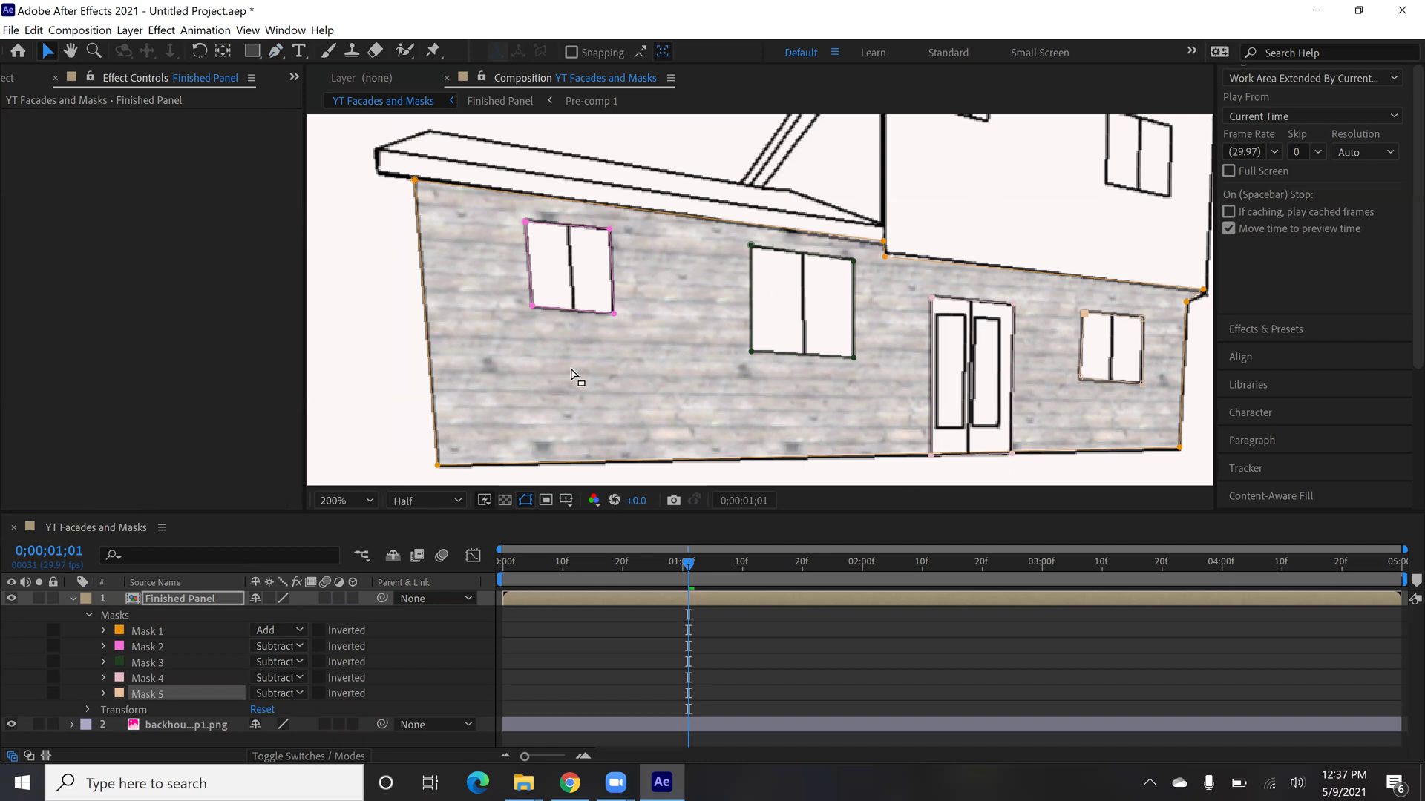
Step: Open and dismiss the facade layer's context menu, then pan the view across the house
right_click(460, 310)
left_click(380, 328)
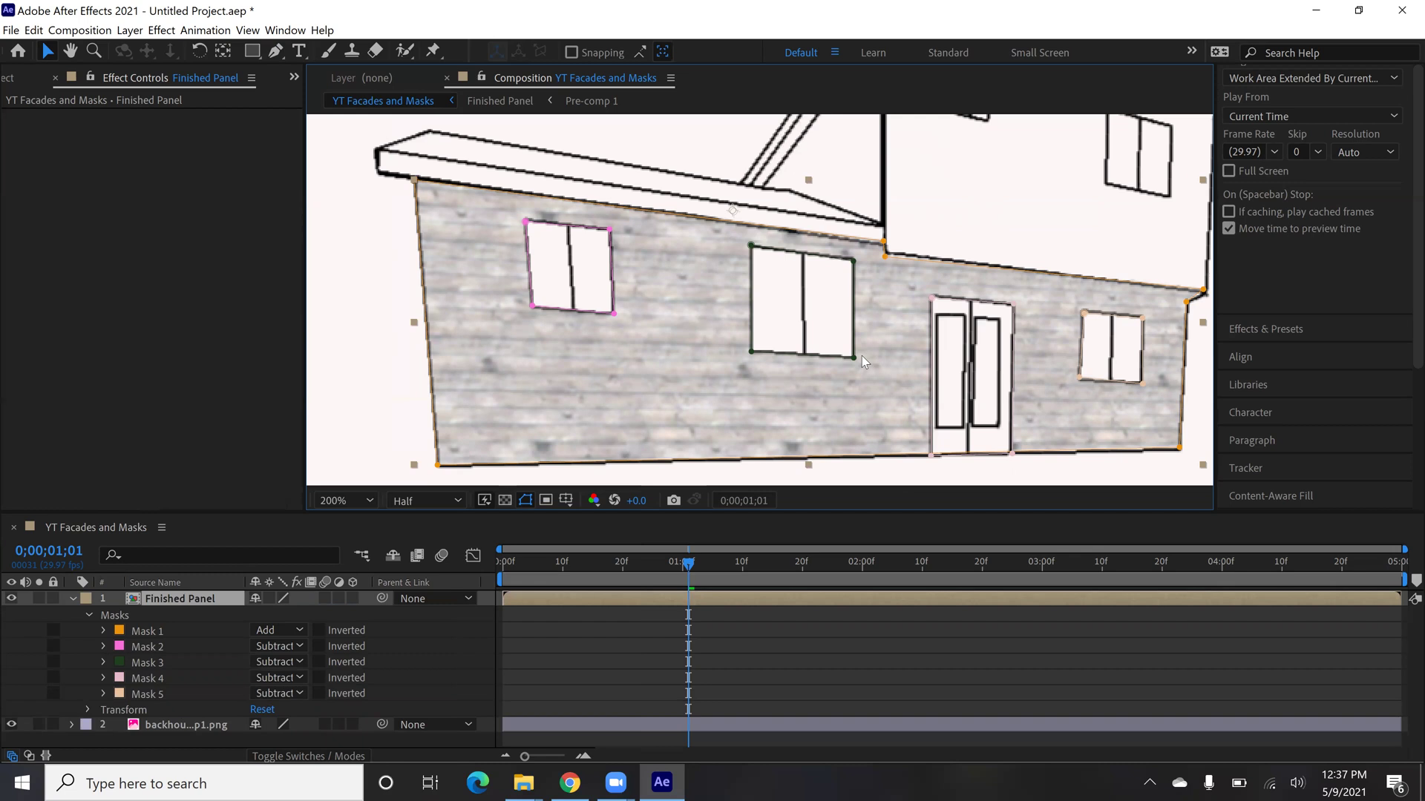
right_click(956, 207)
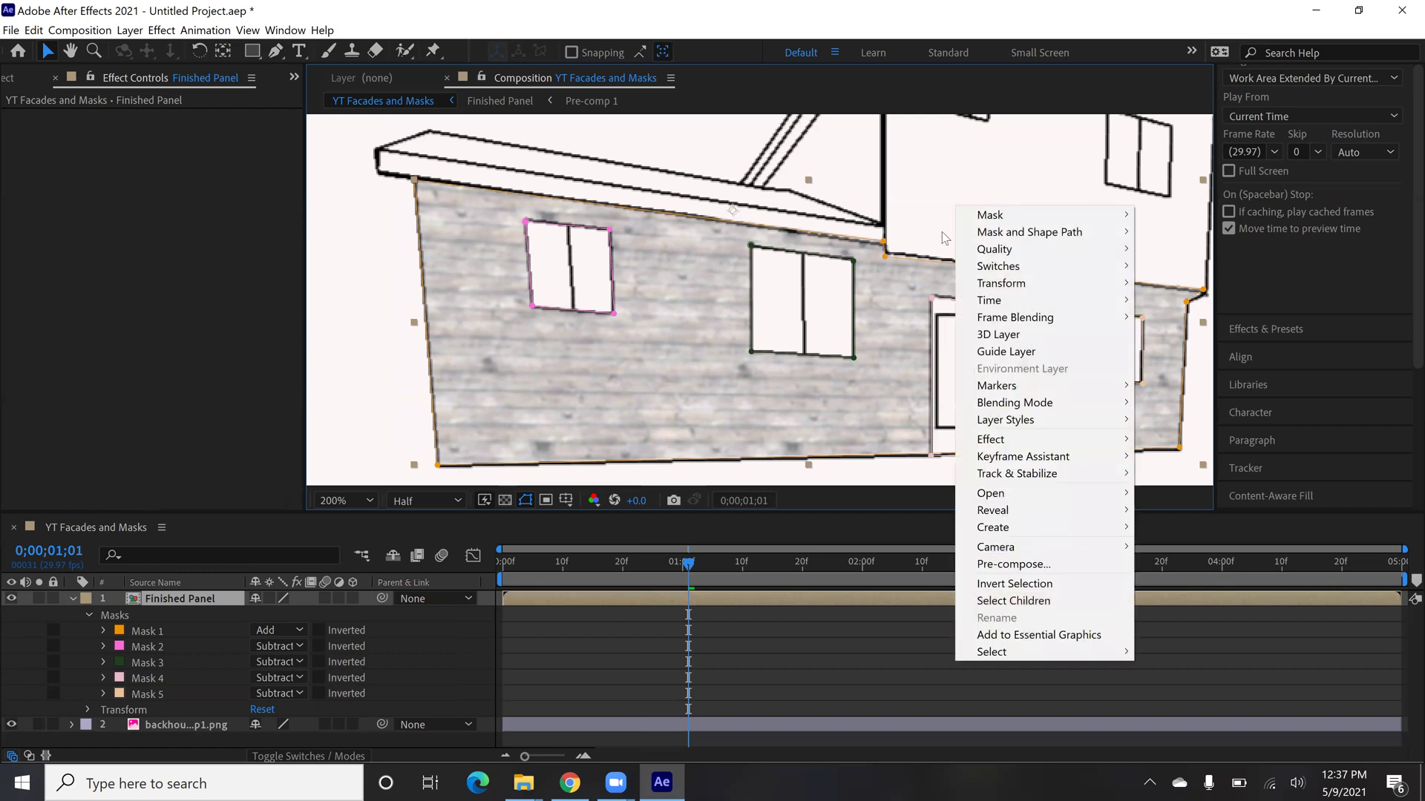
left_click(360, 286)
left_click(69, 51)
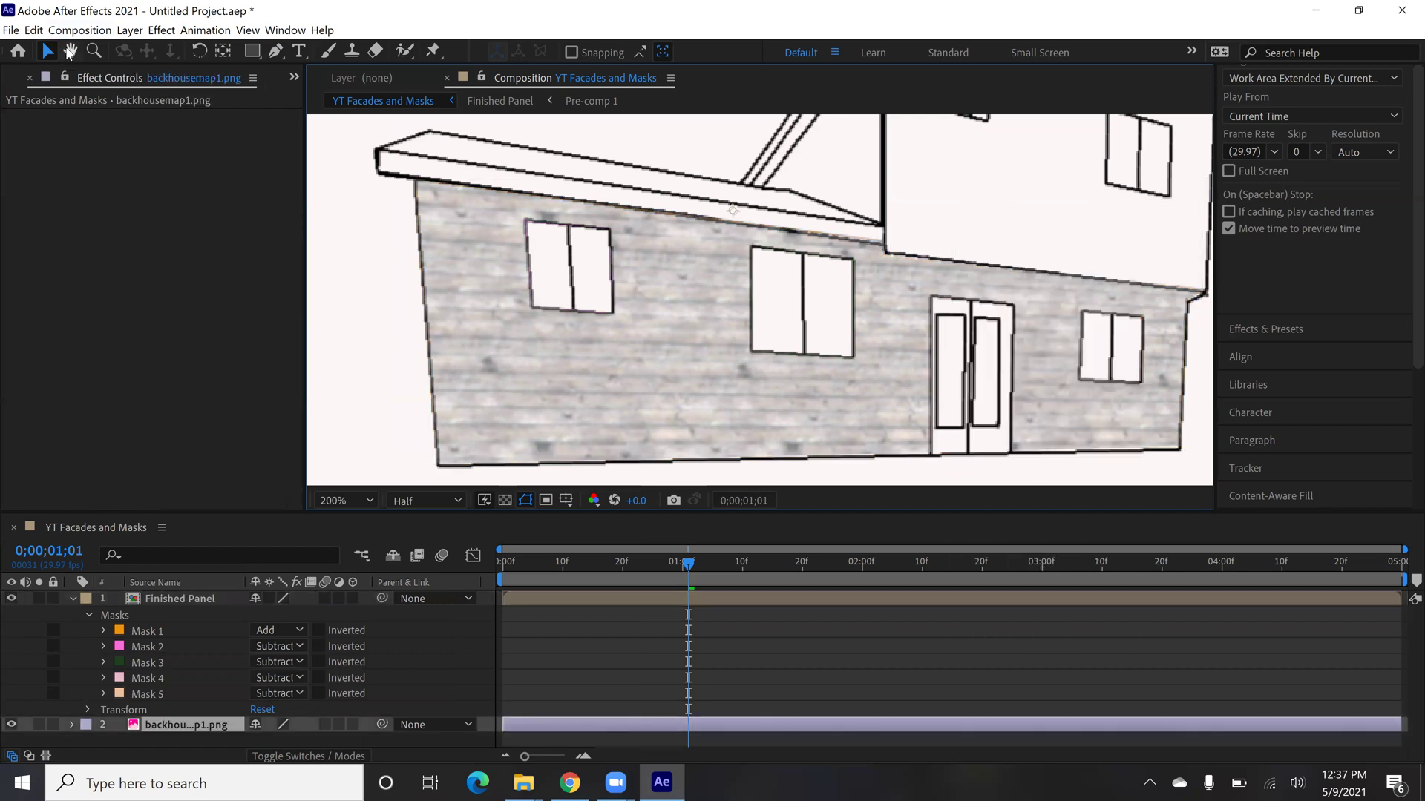
left_click_drag(806, 317, 705, 425)
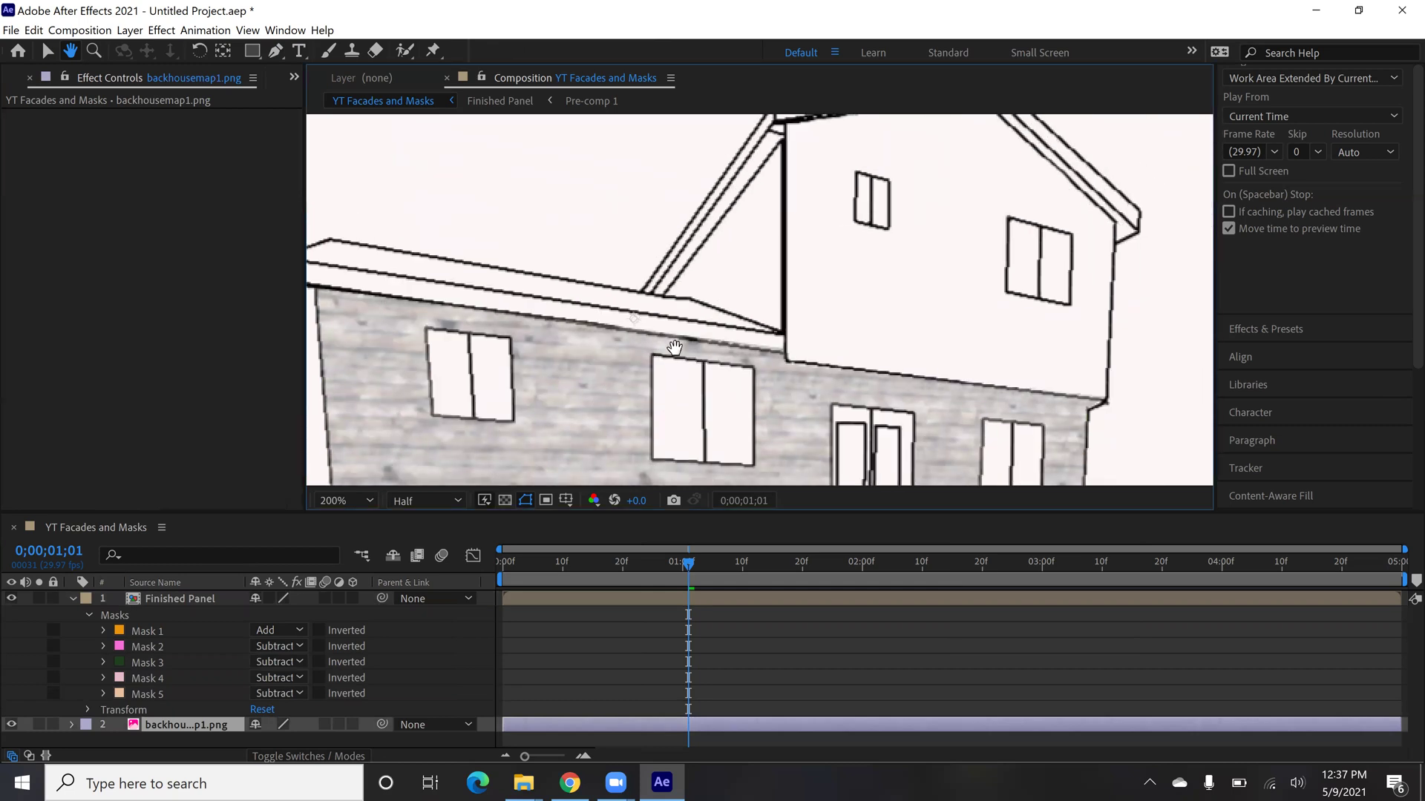
left_click_drag(601, 403, 700, 311)
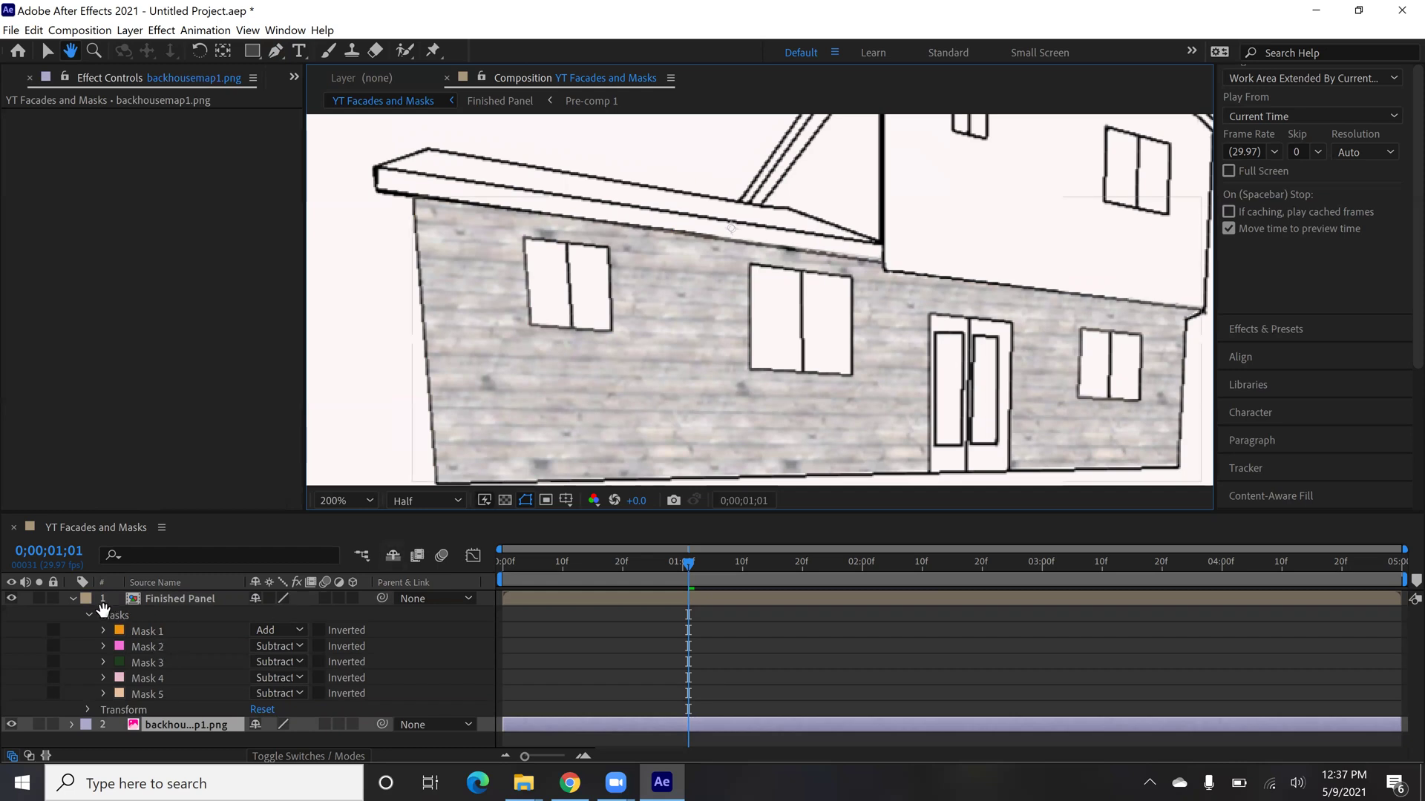
Step: Collapse the Finished Panel layer's Masks group and briefly check its Transform values
left_click(47, 53)
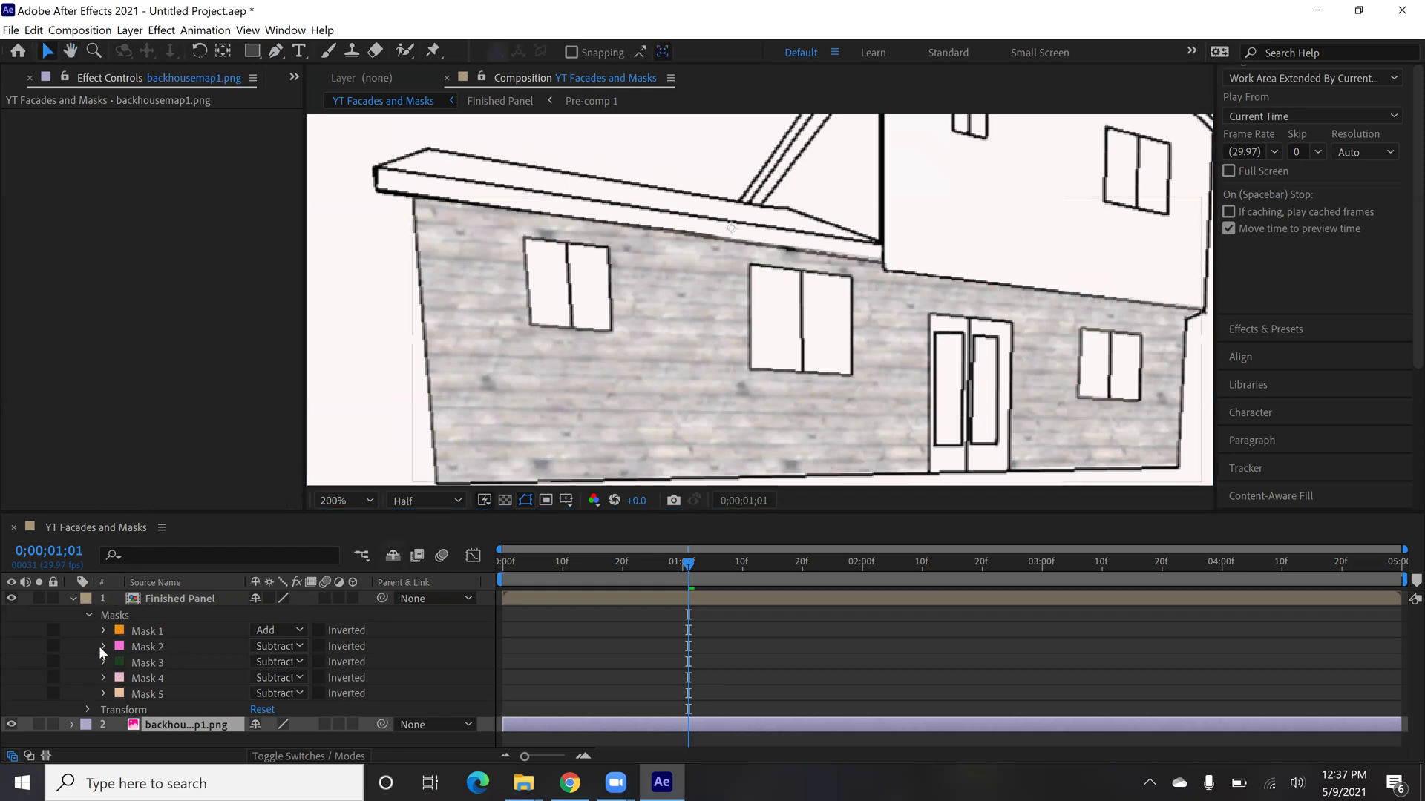
left_click(89, 616)
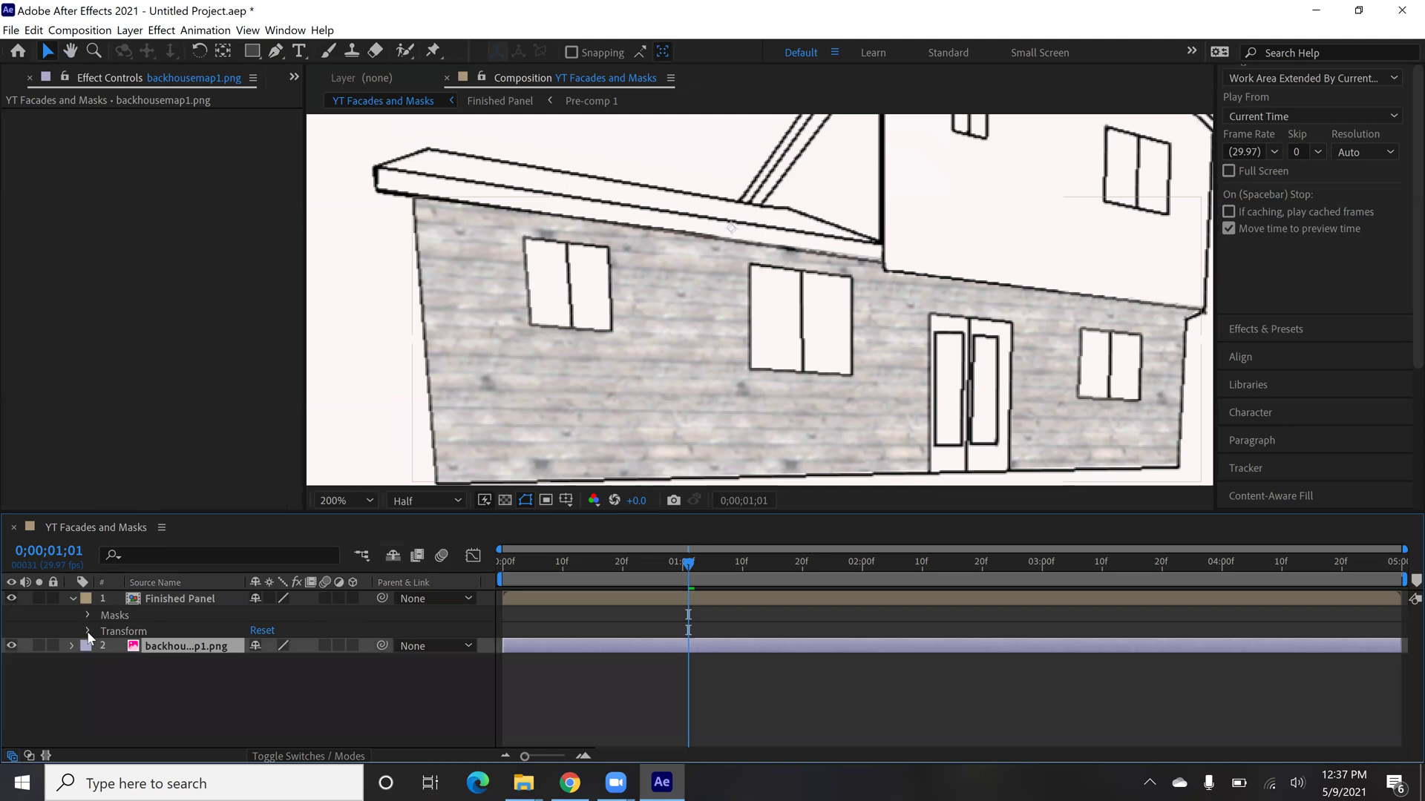
left_click(87, 631)
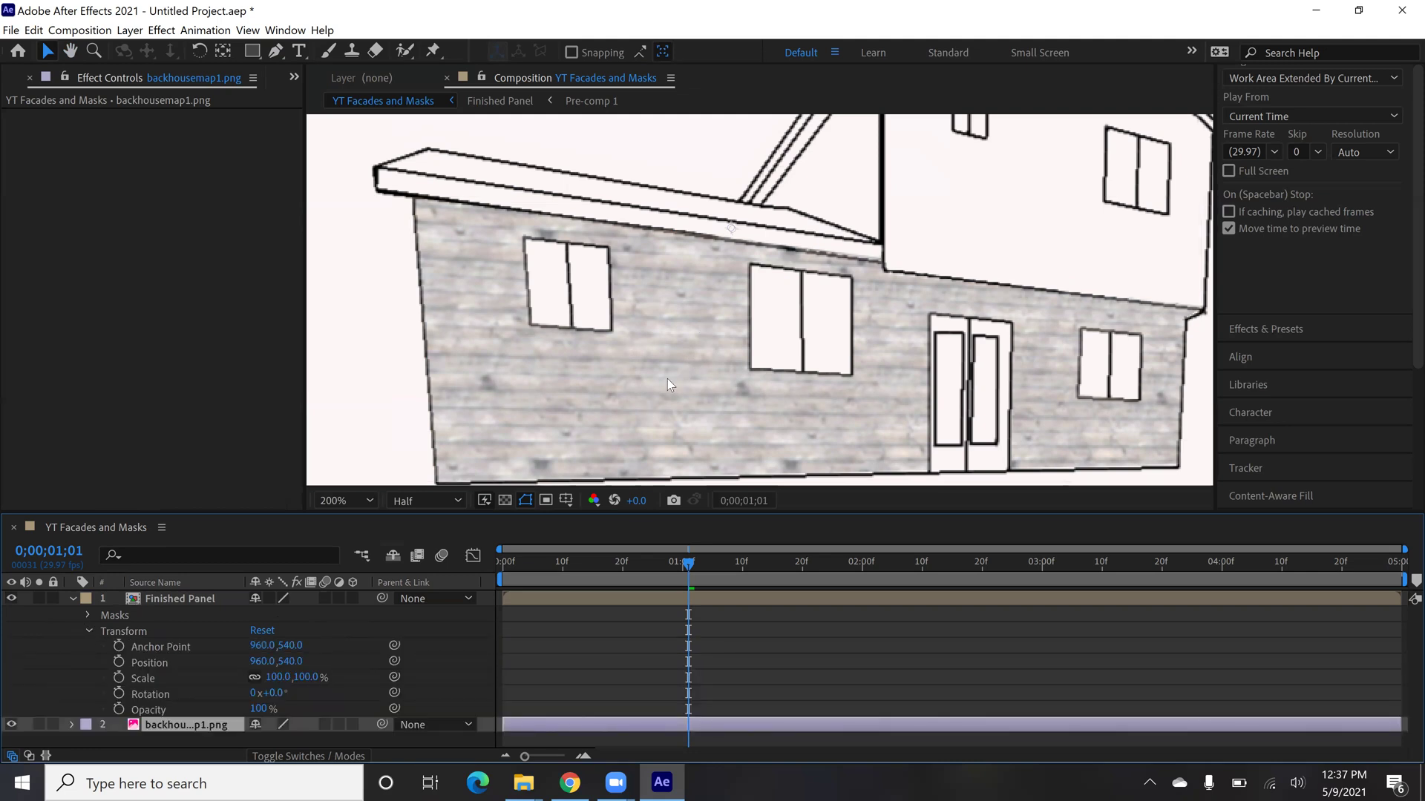
left_click(89, 631)
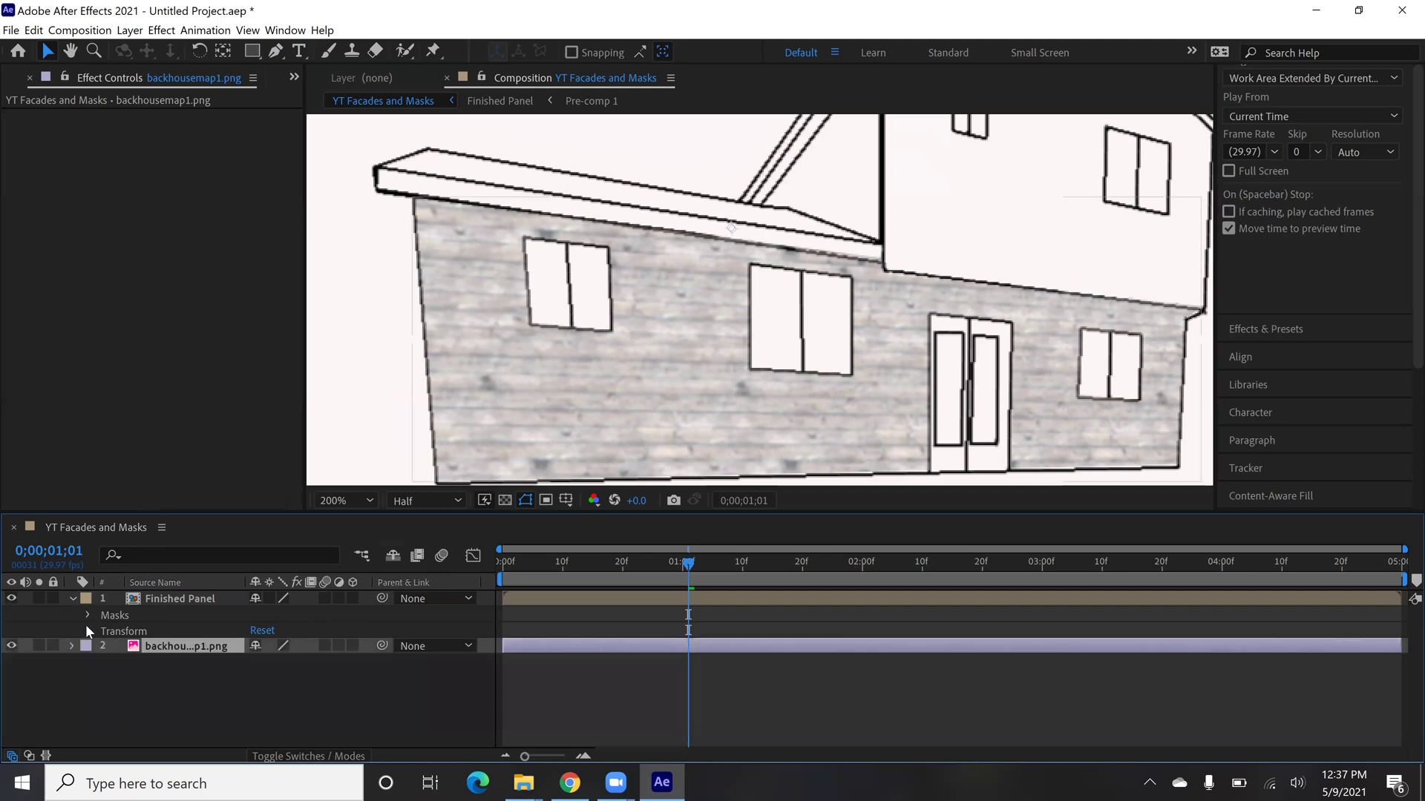
Step: Inside the Finished Panel comp, raise Pre-comp 1's opacity from 50% to 100%
double_click(158, 608)
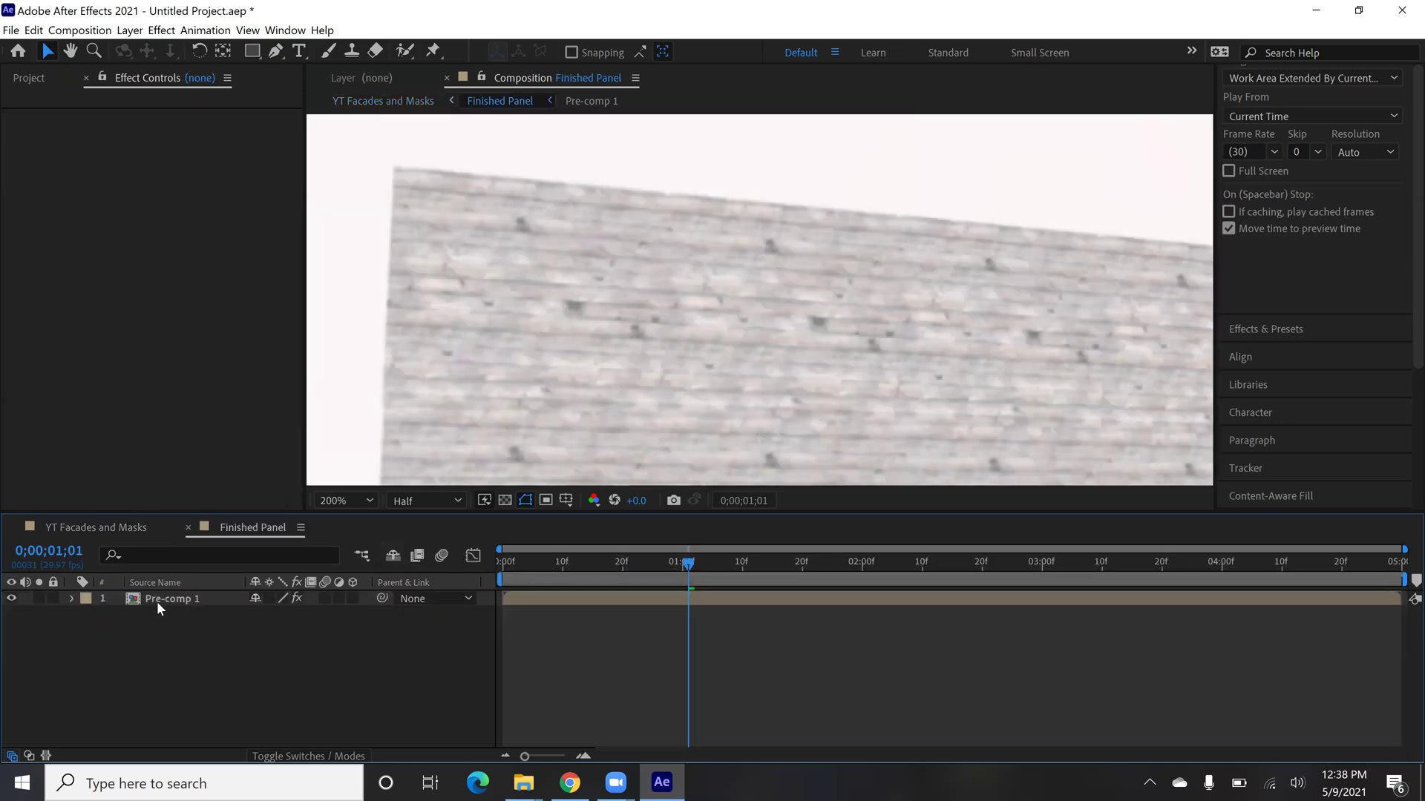
left_click(71, 599)
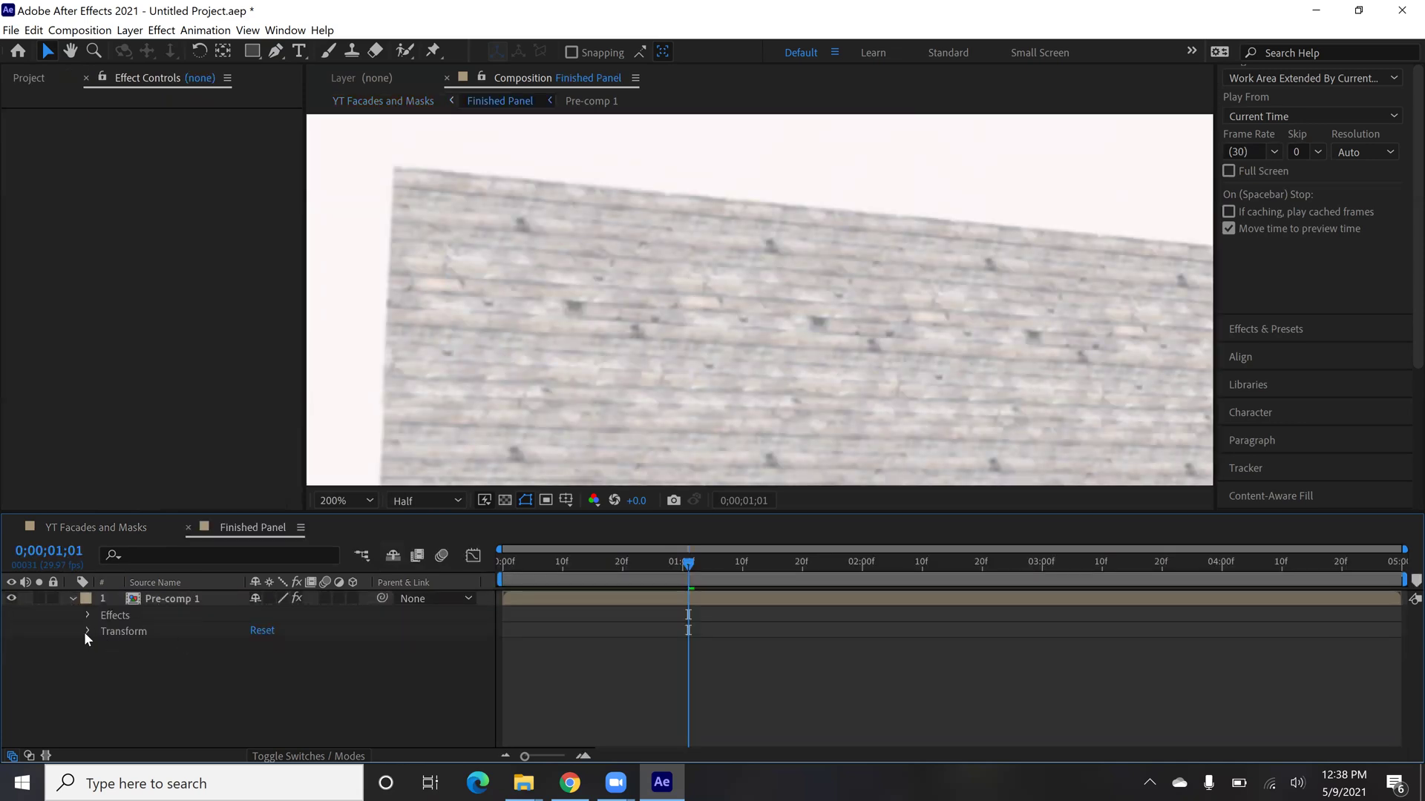
left_click(88, 632)
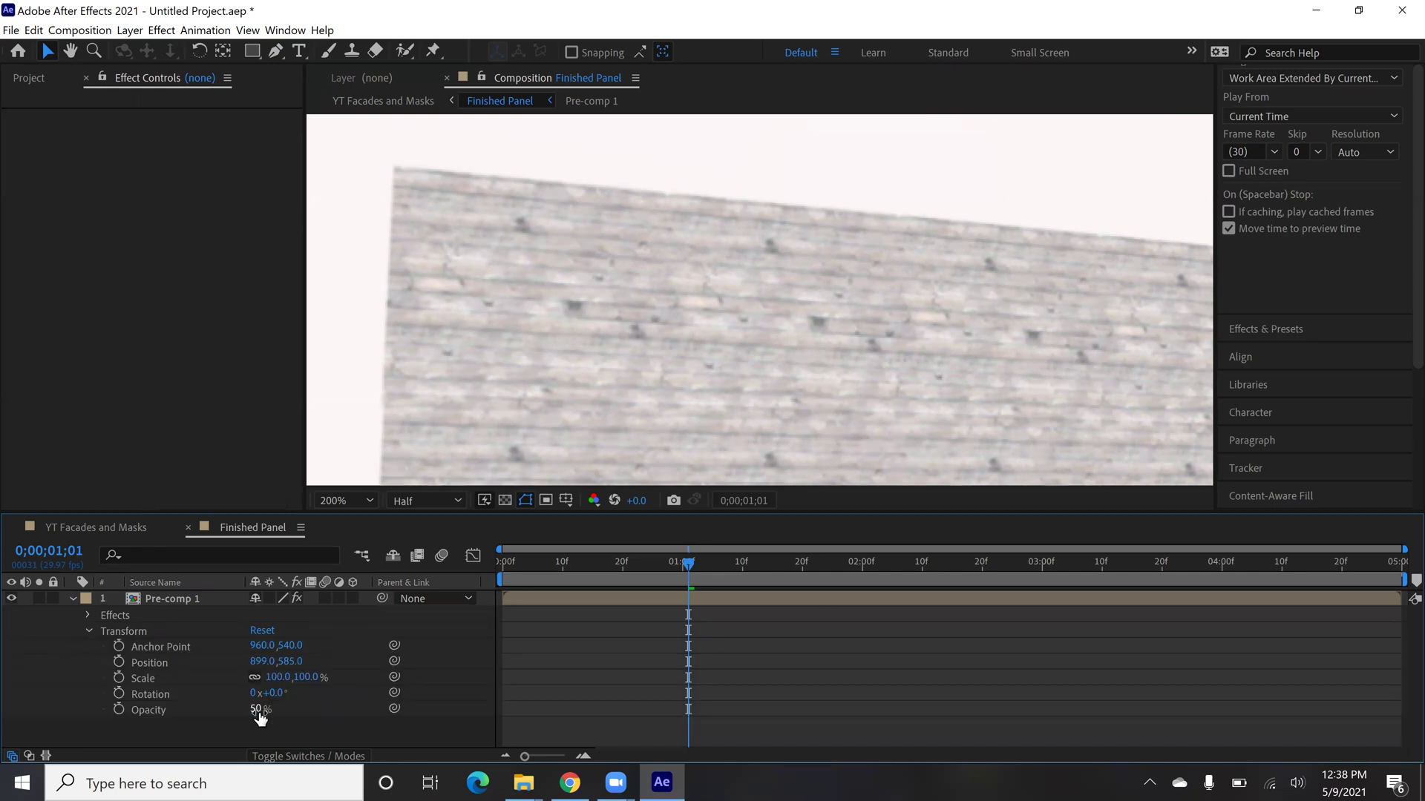
left_click(256, 710)
type("100")
key("Return")
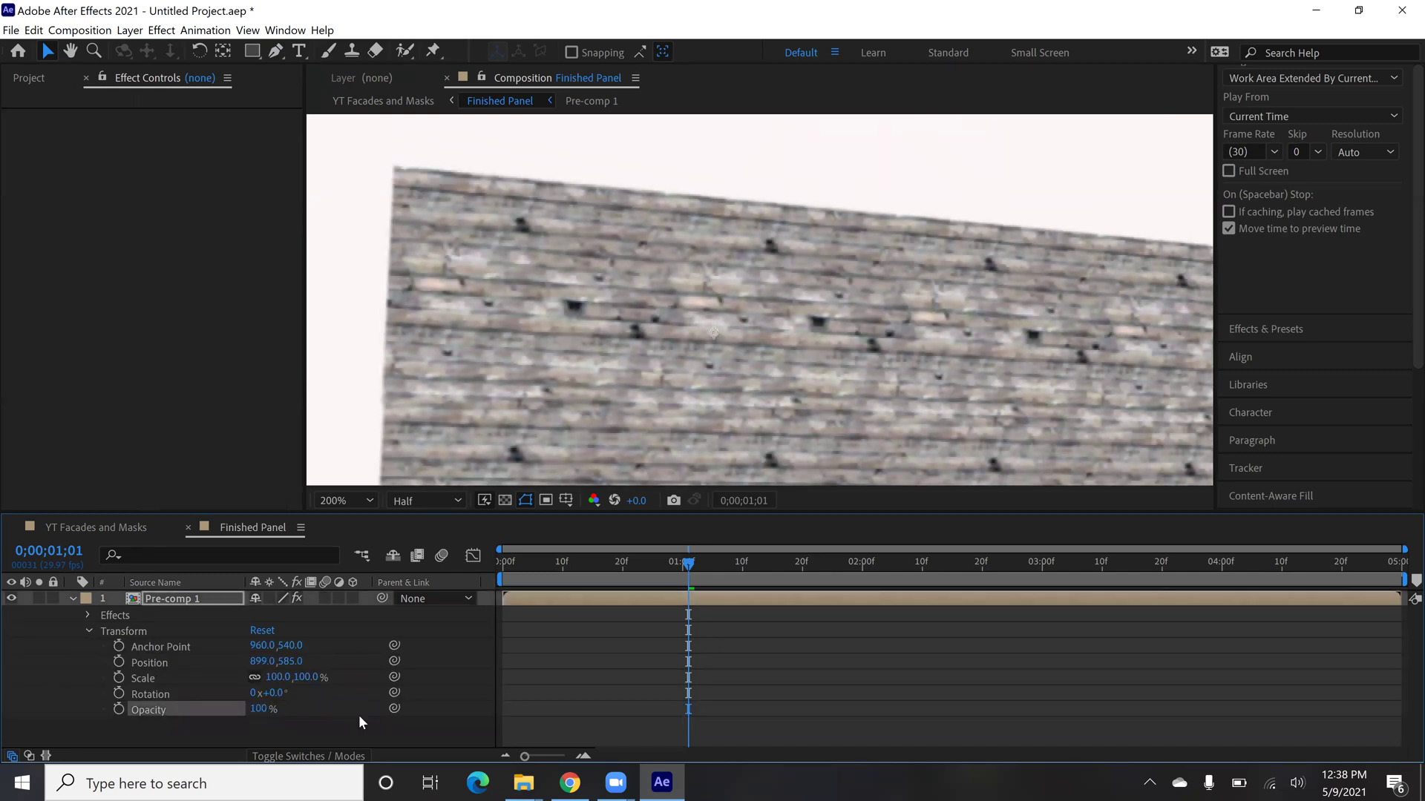
left_click(89, 630)
Step: Close the Finished Panel comp and view the YT Facades and Masks composition at 100%
left_click(187, 528)
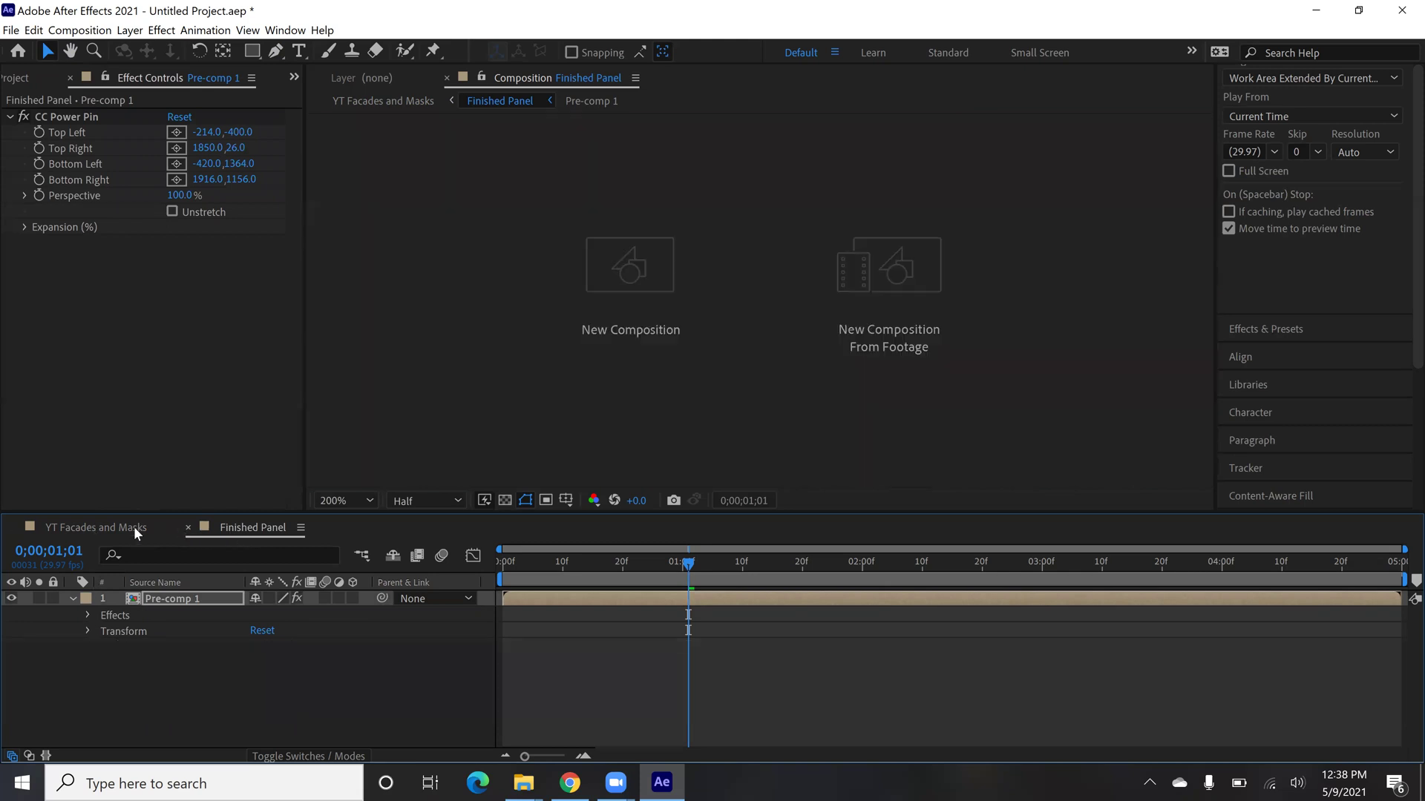
left_click(86, 528)
scroll(744, 293, "down", 2)
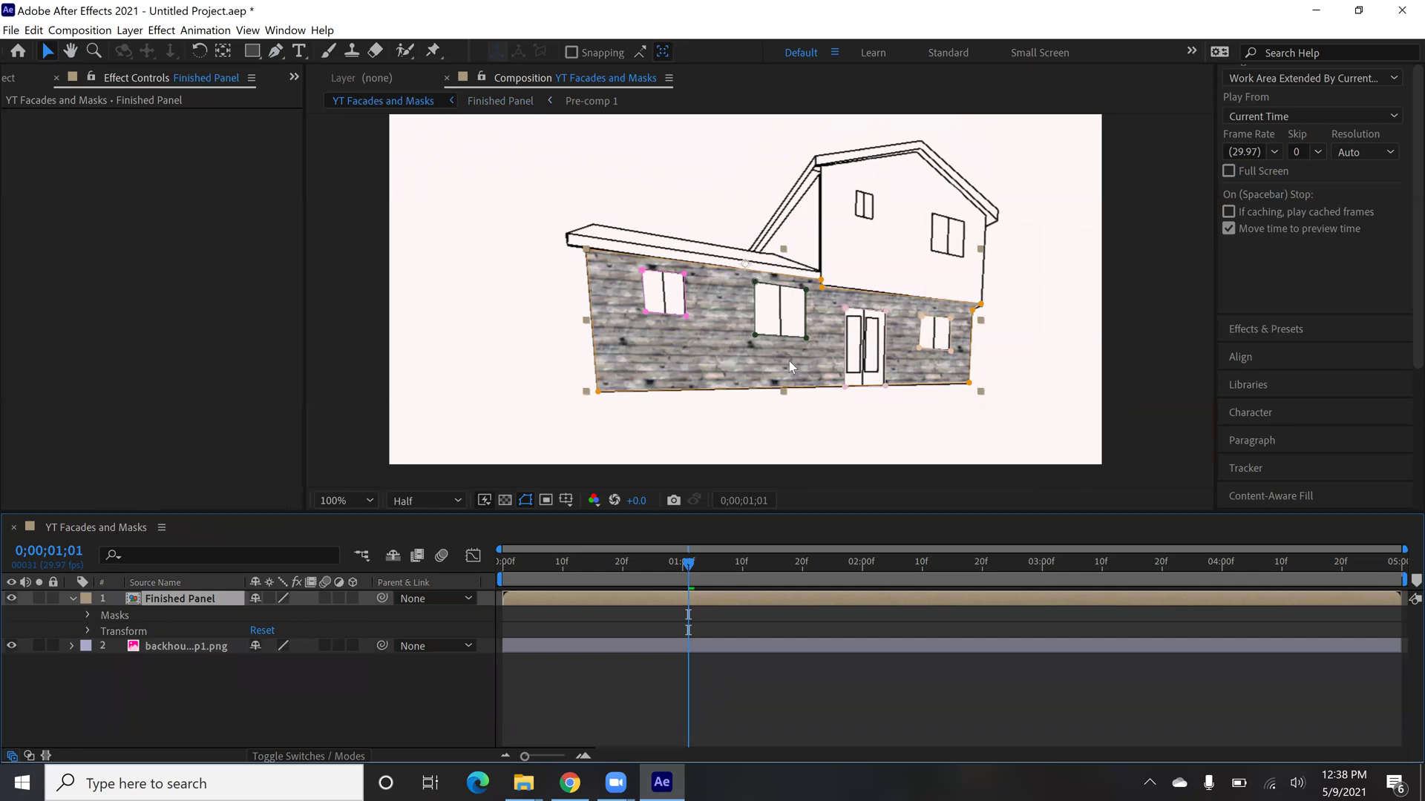
scroll(789, 360, "up", 2)
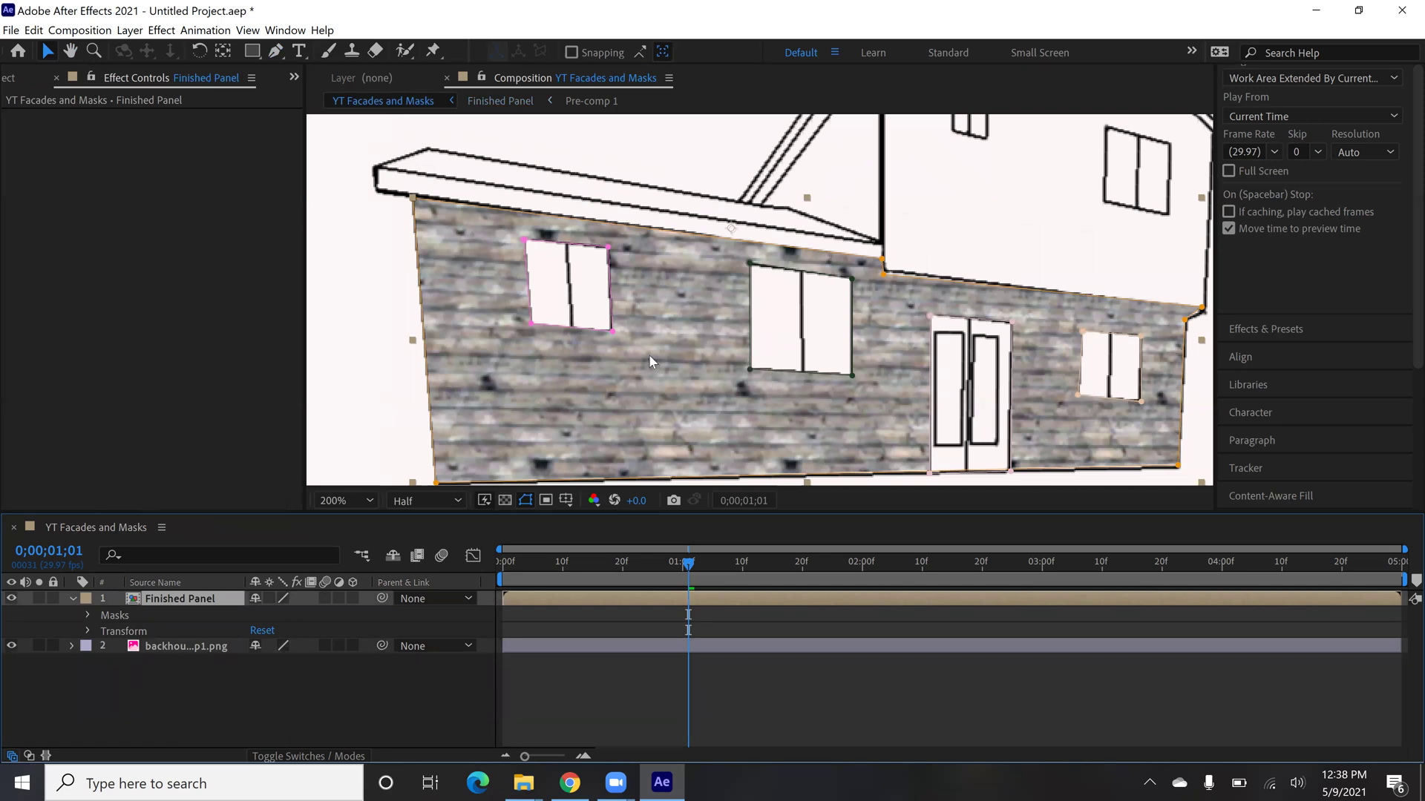
scroll(705, 341, "down", 1)
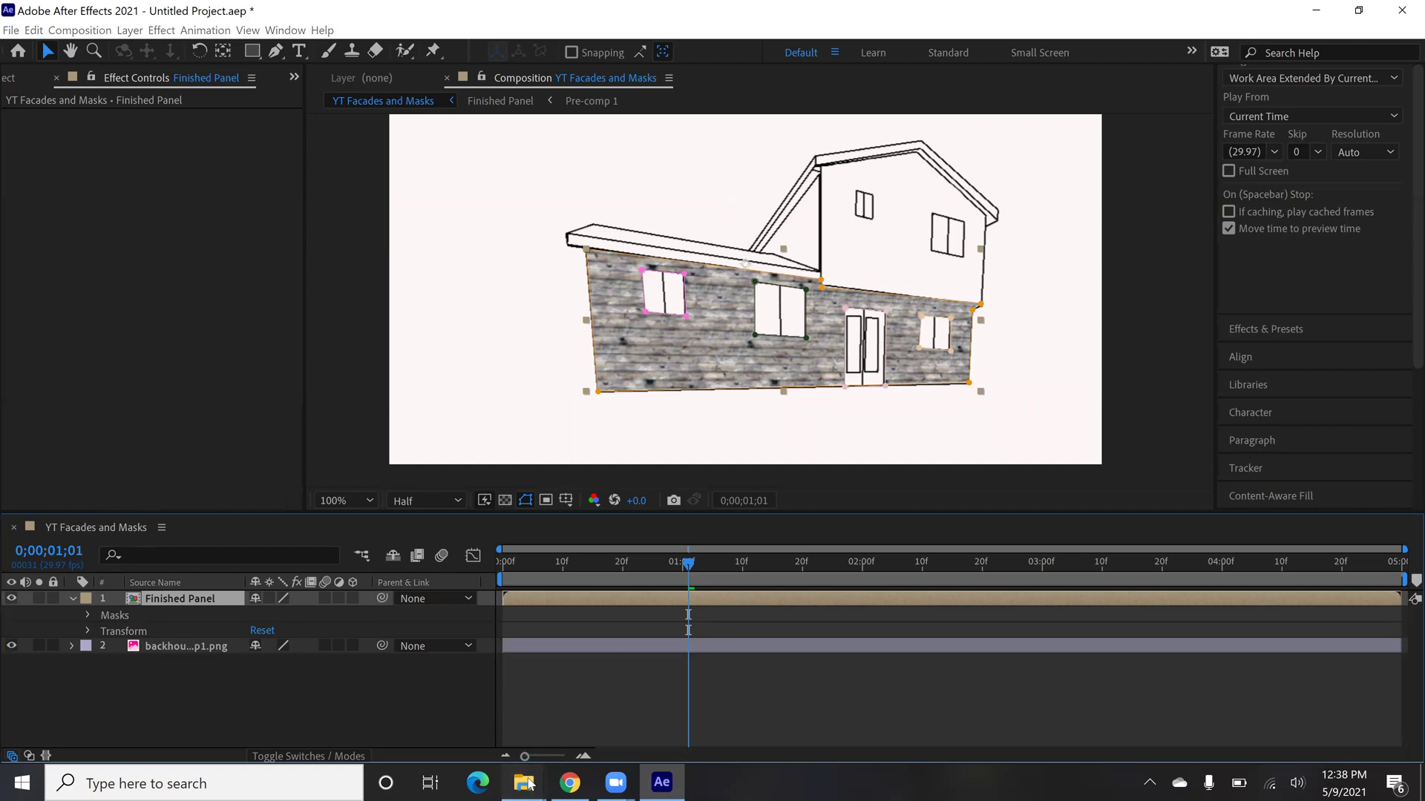
mouse_move(529, 785)
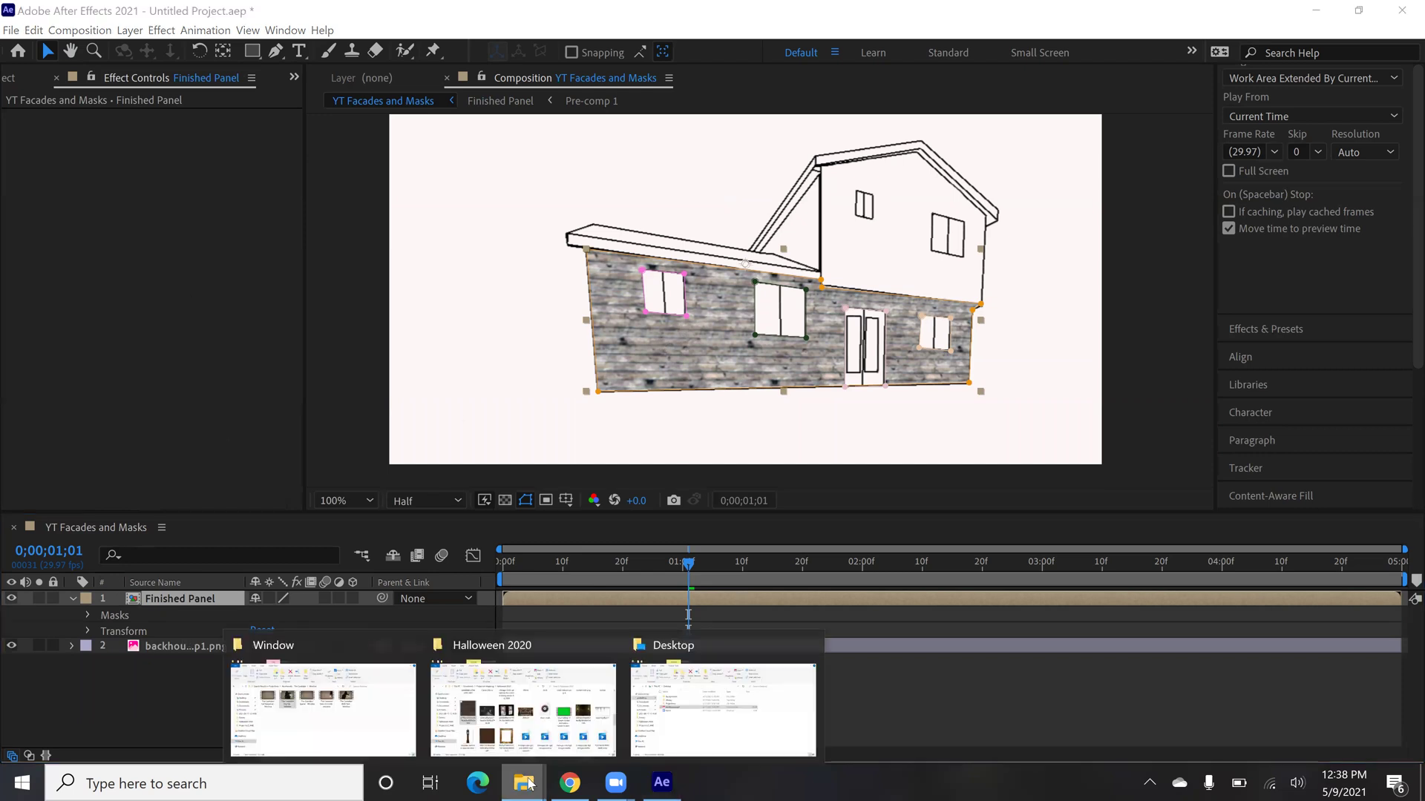
Step: Place the Caretaker 'Window' folder beside After Effects and drag the Walk Past clip toward the Project panel
left_click(369, 705)
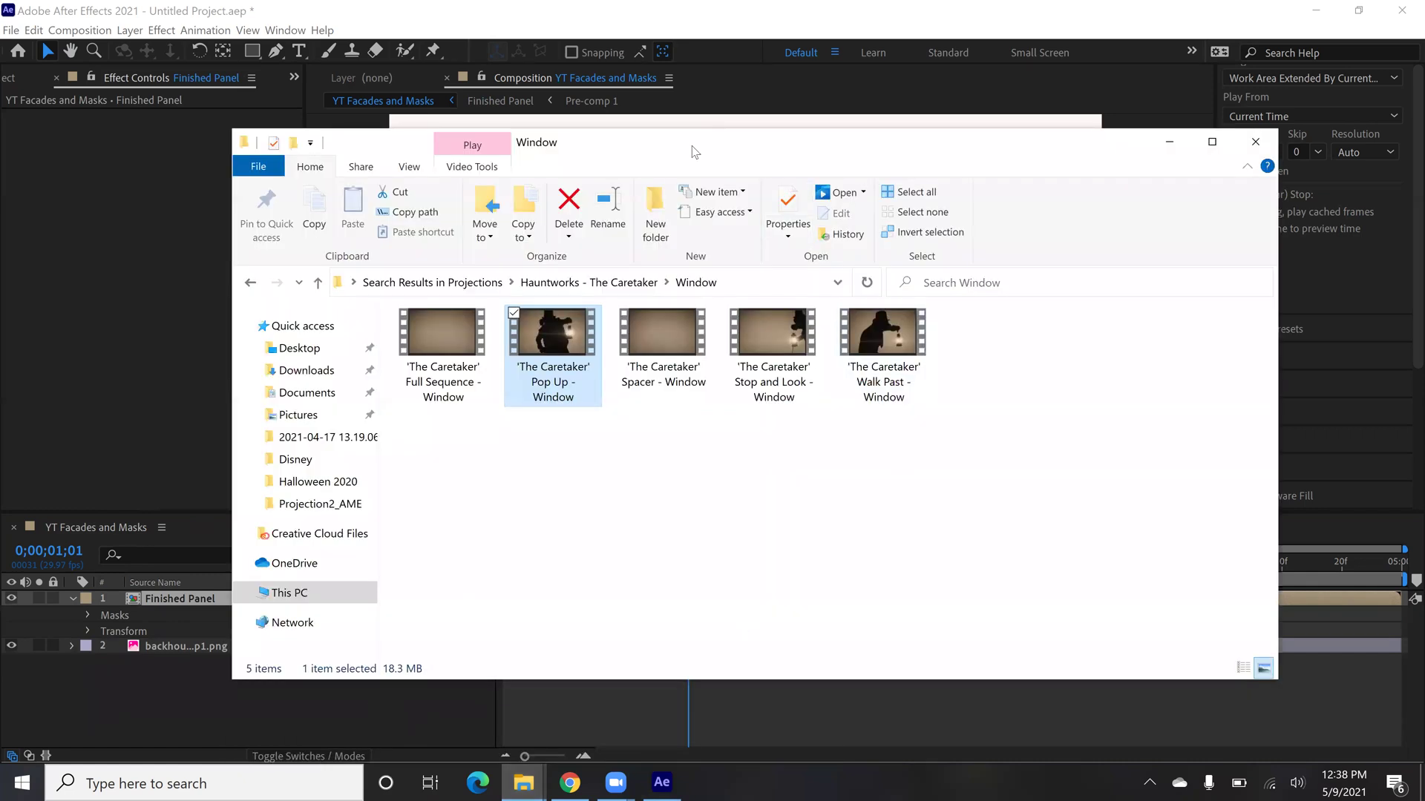
left_click_drag(866, 142, 934, 150)
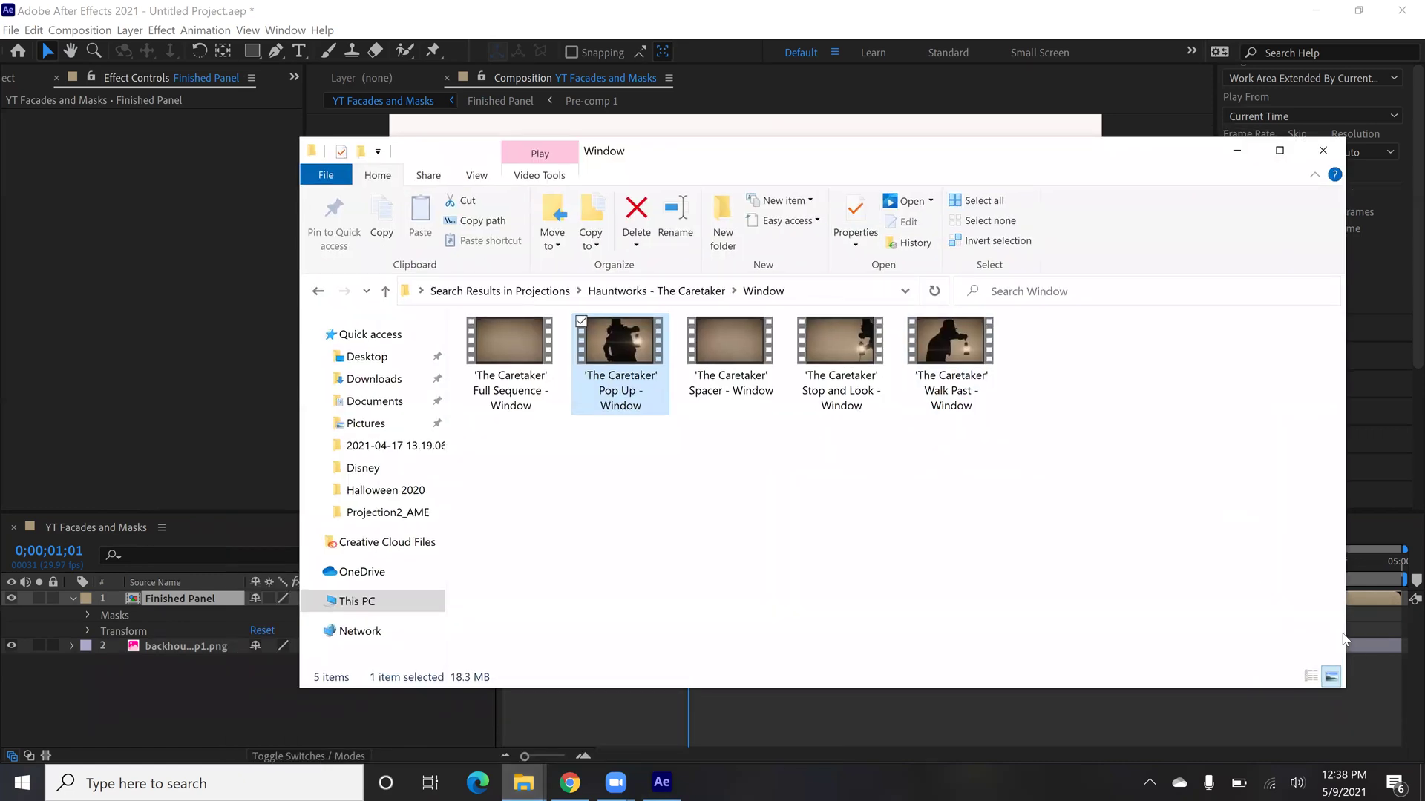
left_click_drag(1343, 630, 1135, 622)
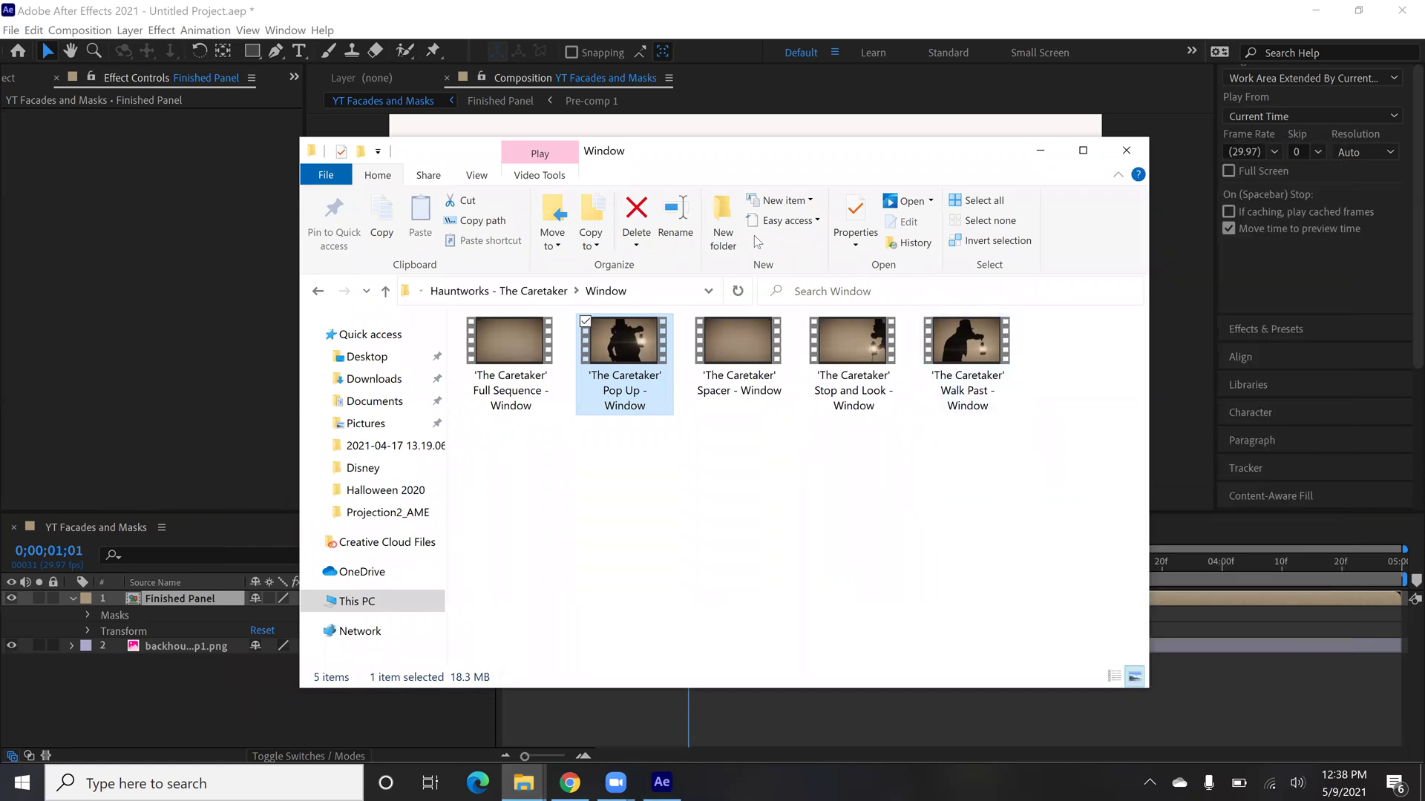
left_click_drag(689, 157, 877, 198)
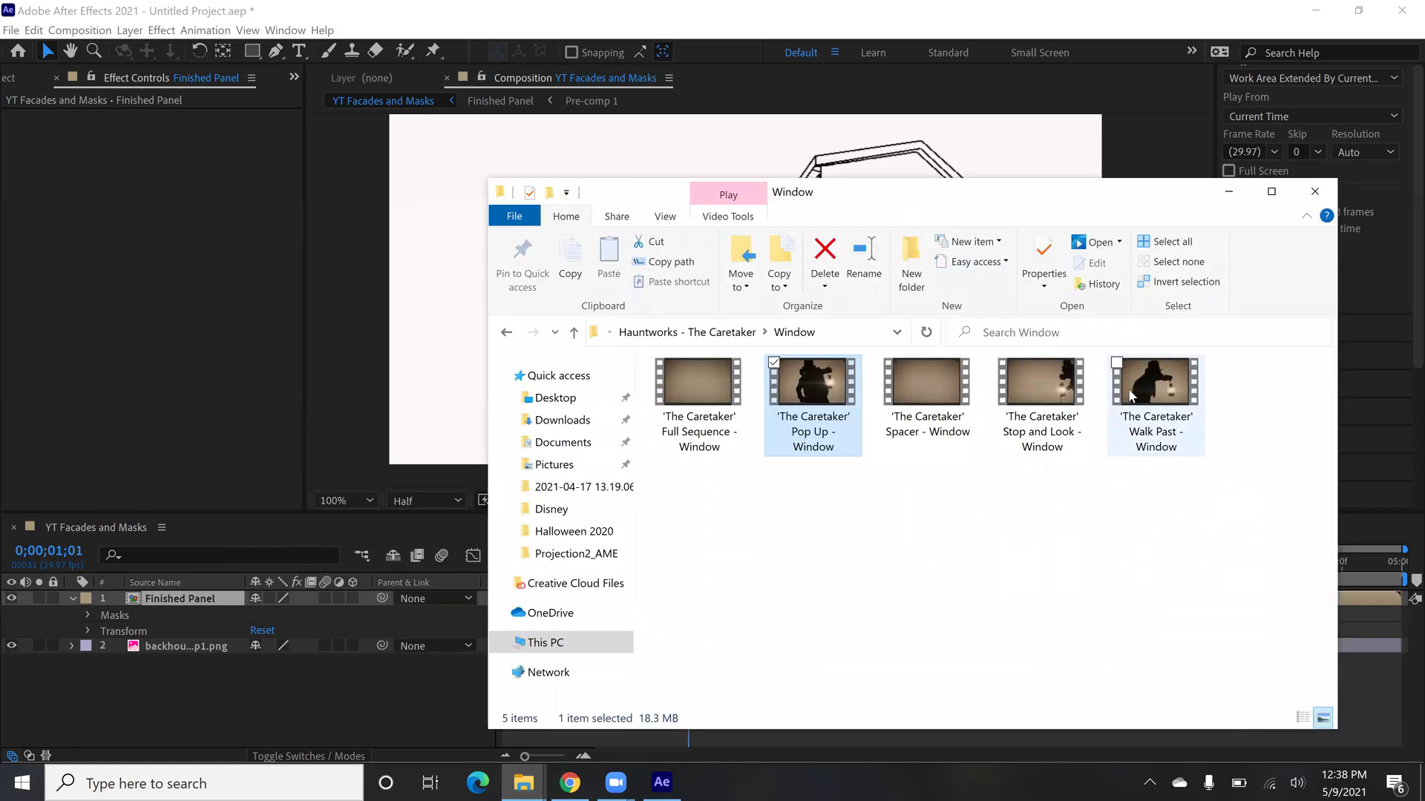
left_click_drag(1158, 397, 148, 146)
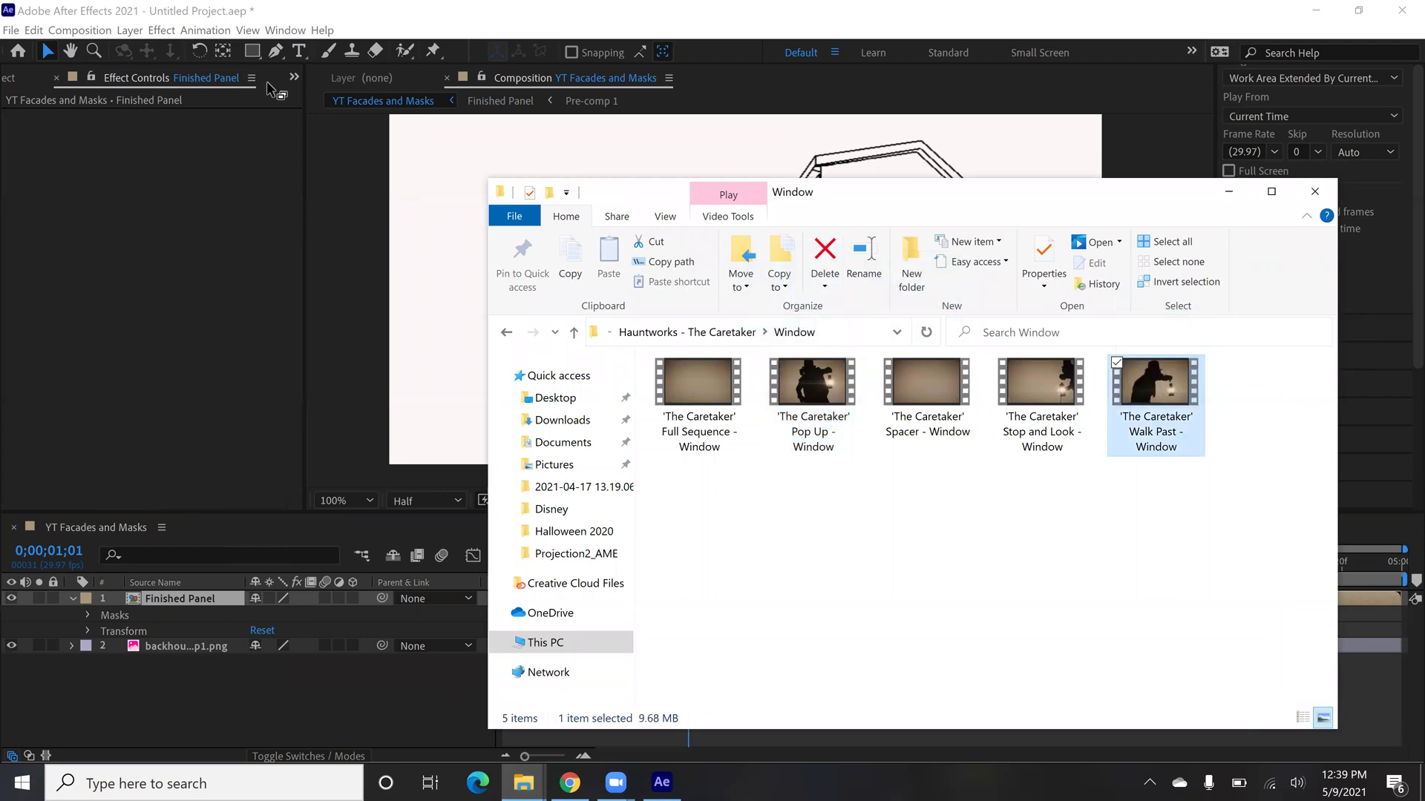
left_click_drag(42, 74, 62, 87)
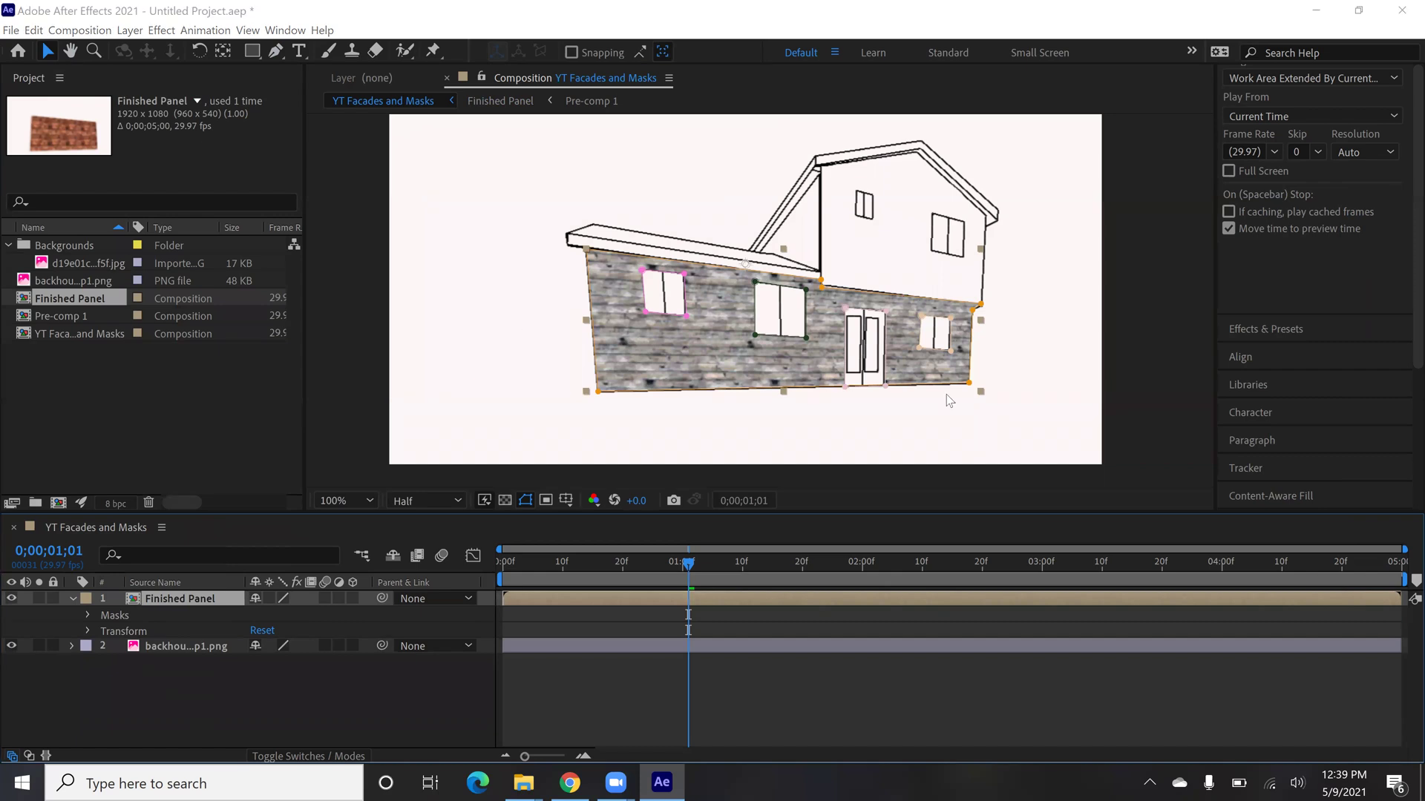
Step: Import the Walk Past clip into the project and add it as a composition layer
key("alt+Tab")
left_click_drag(1063, 382, 78, 387)
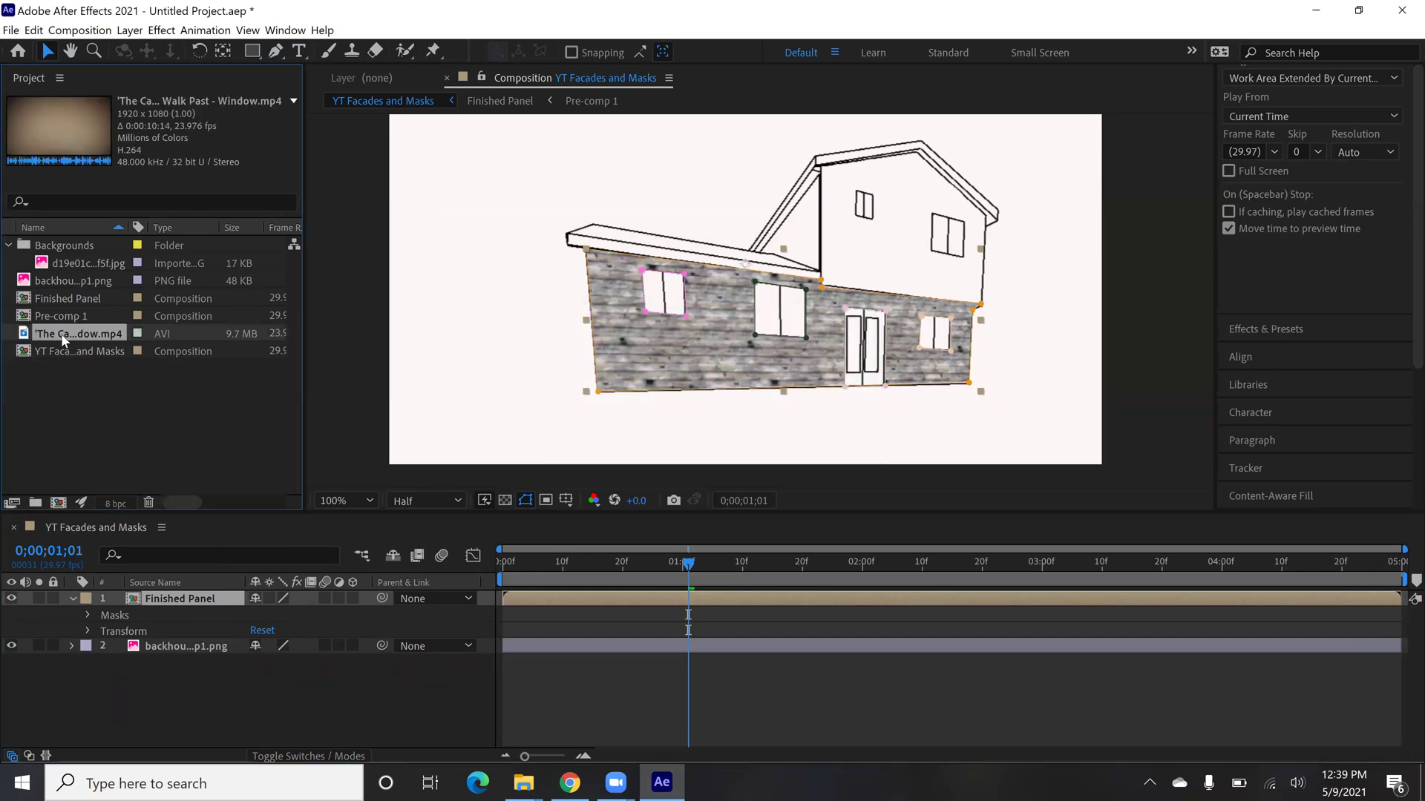
left_click_drag(63, 340, 132, 640)
Step: Scale the Caretaker clip down to window size and position it over the middle window
key("comma")
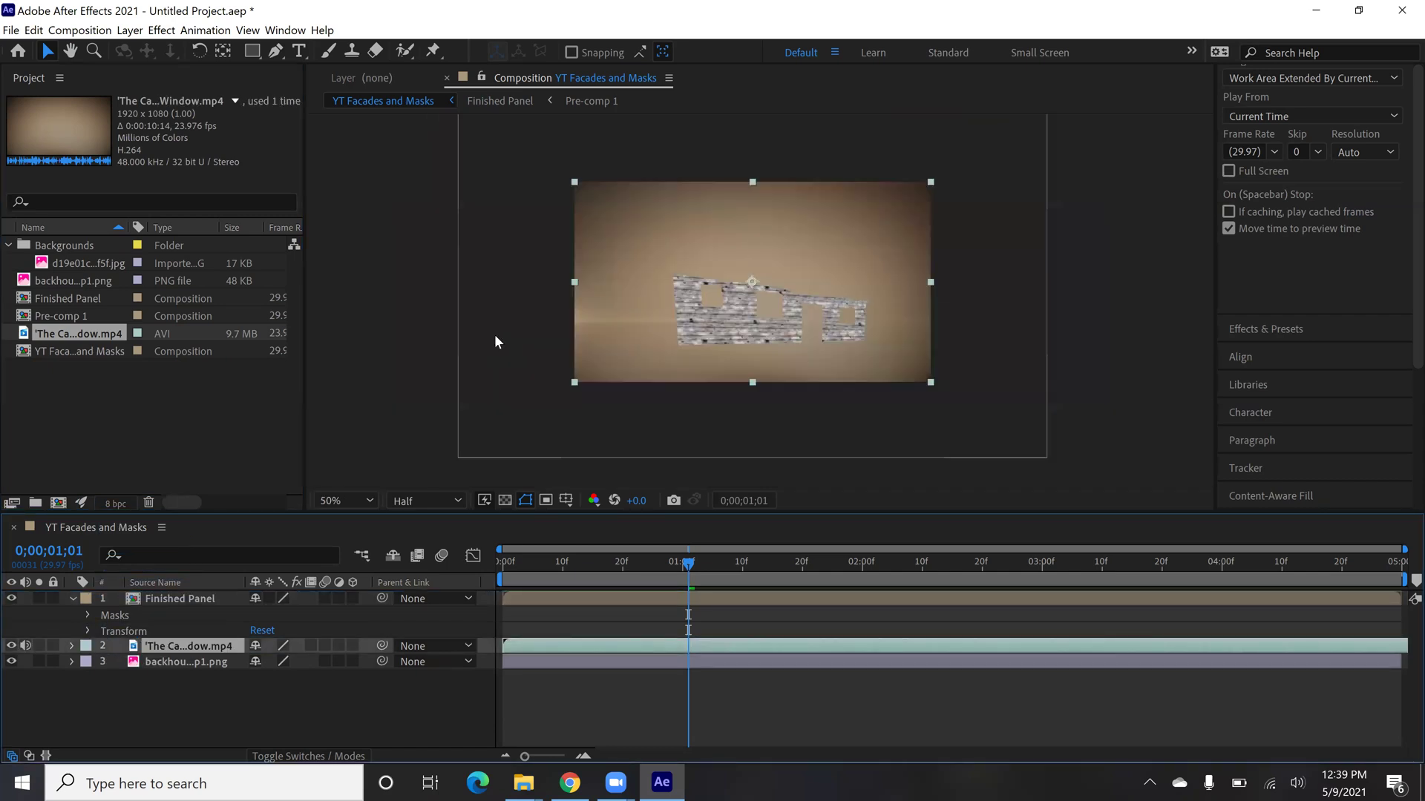
left_click_drag(575, 382, 698, 334)
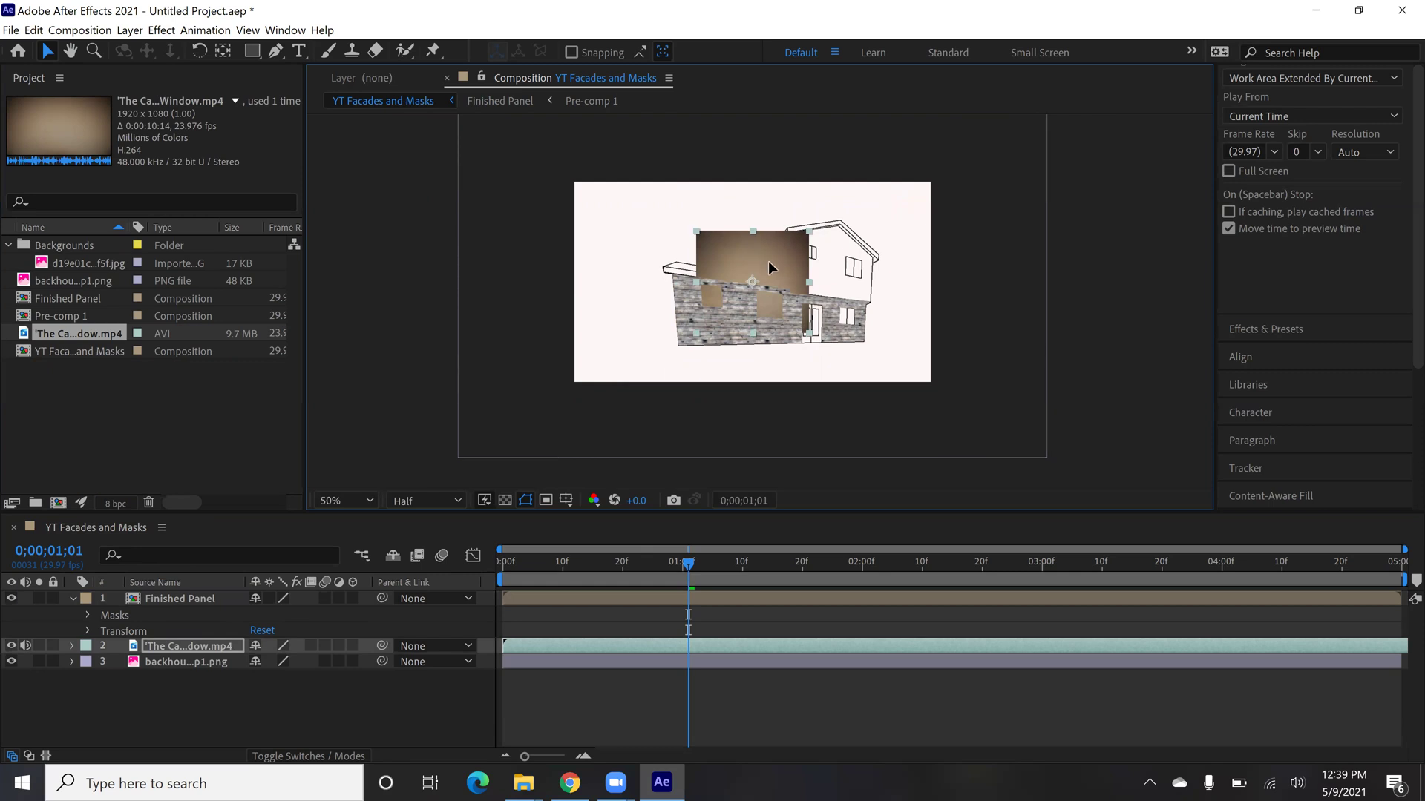
left_click_drag(769, 267, 788, 289)
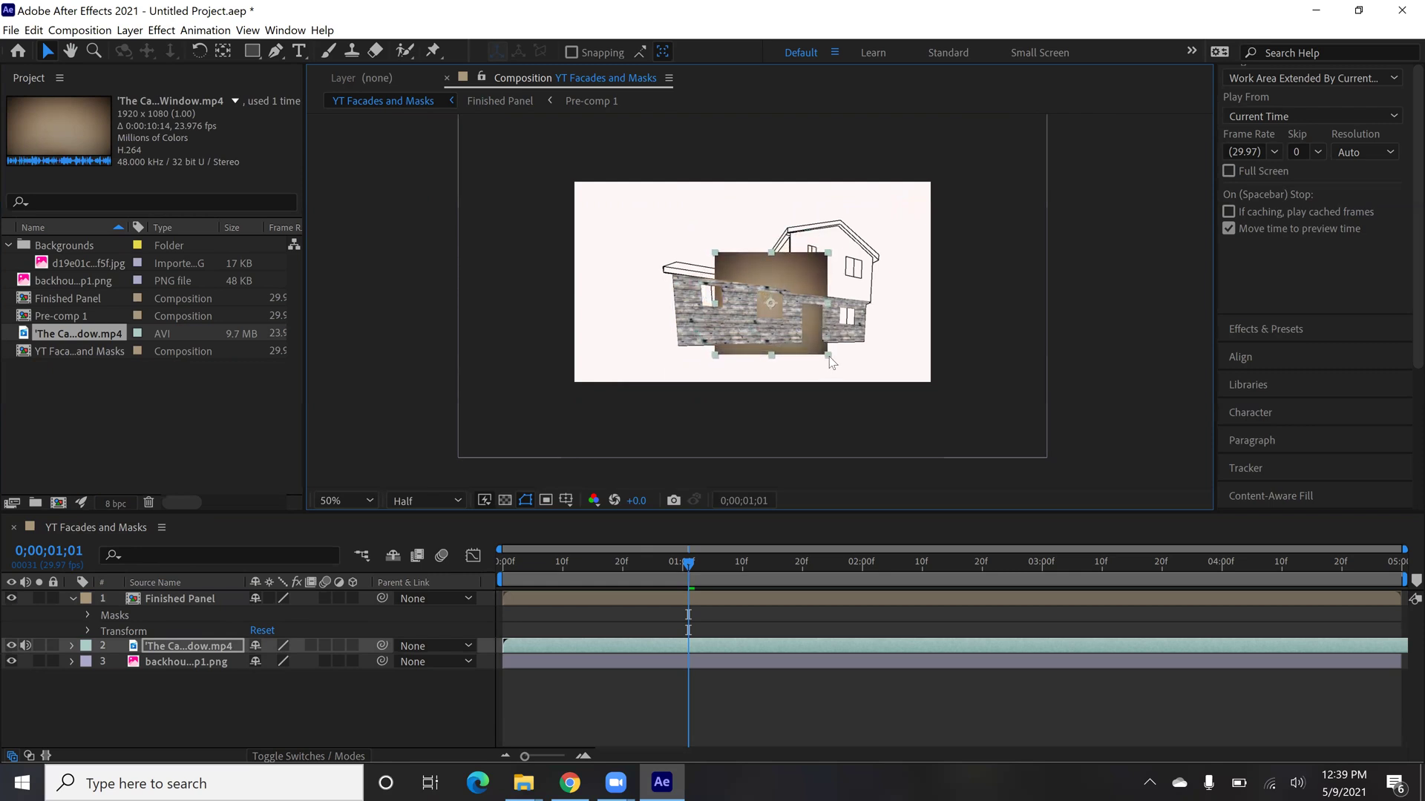
left_click_drag(829, 359, 803, 331)
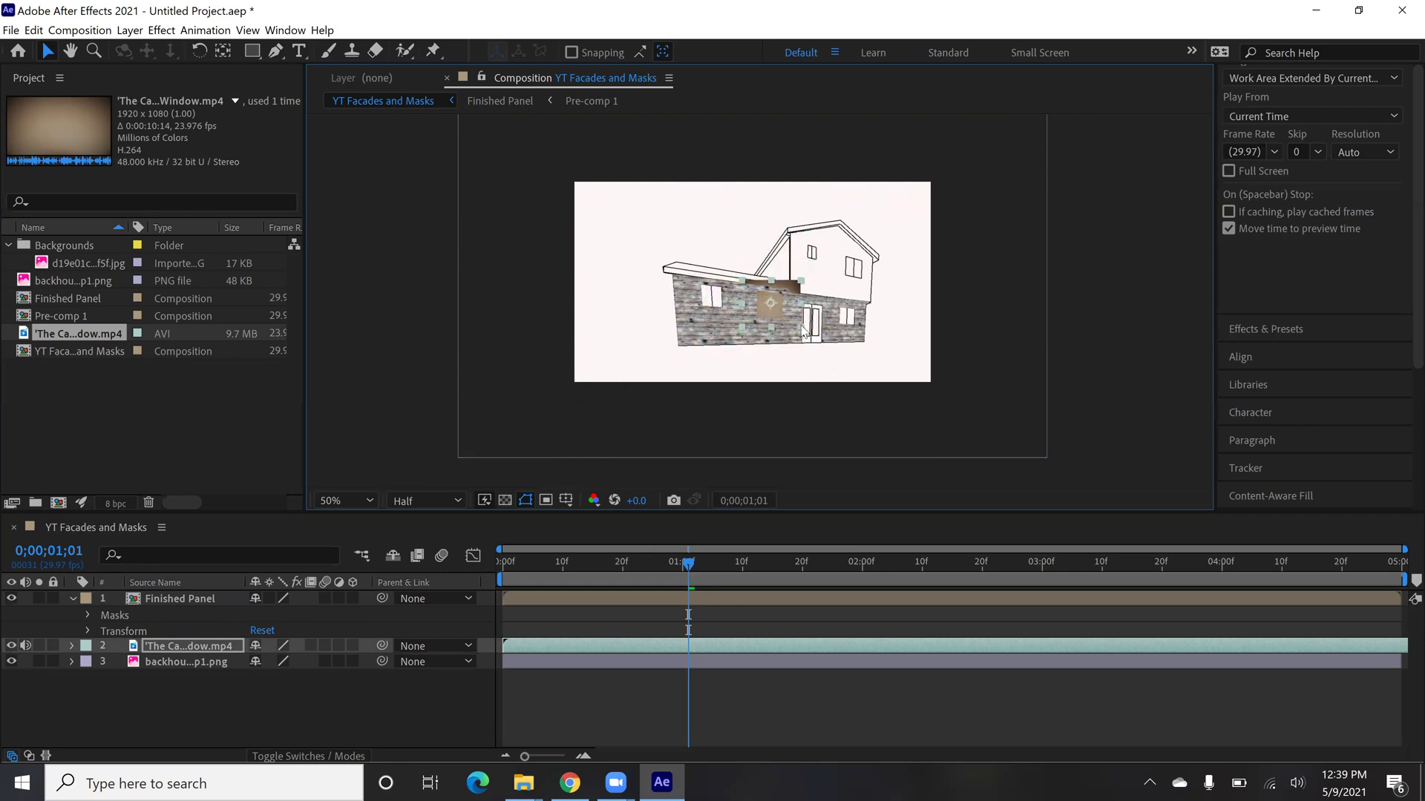
key("period")
key("period")
key("period")
key("period")
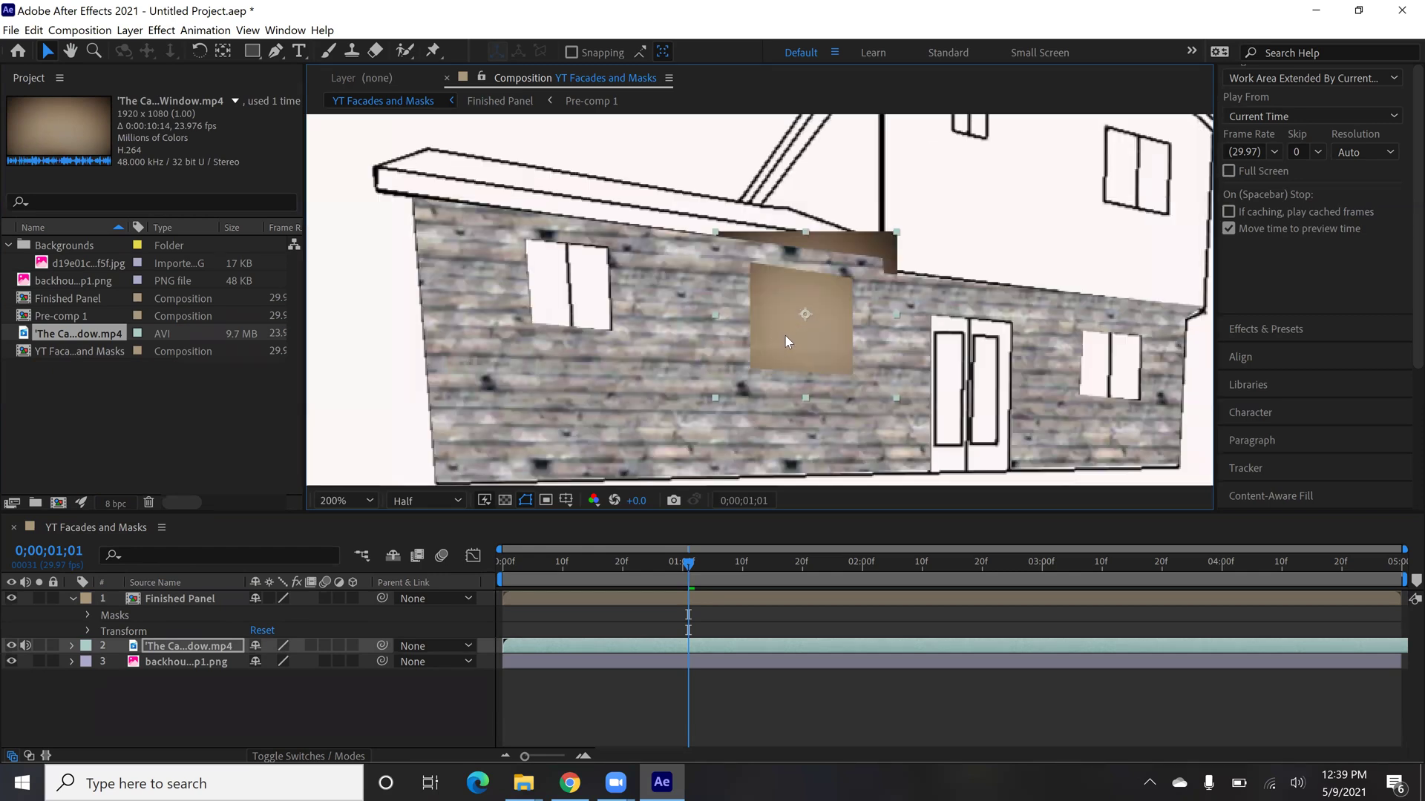
left_click_drag(895, 235, 890, 240)
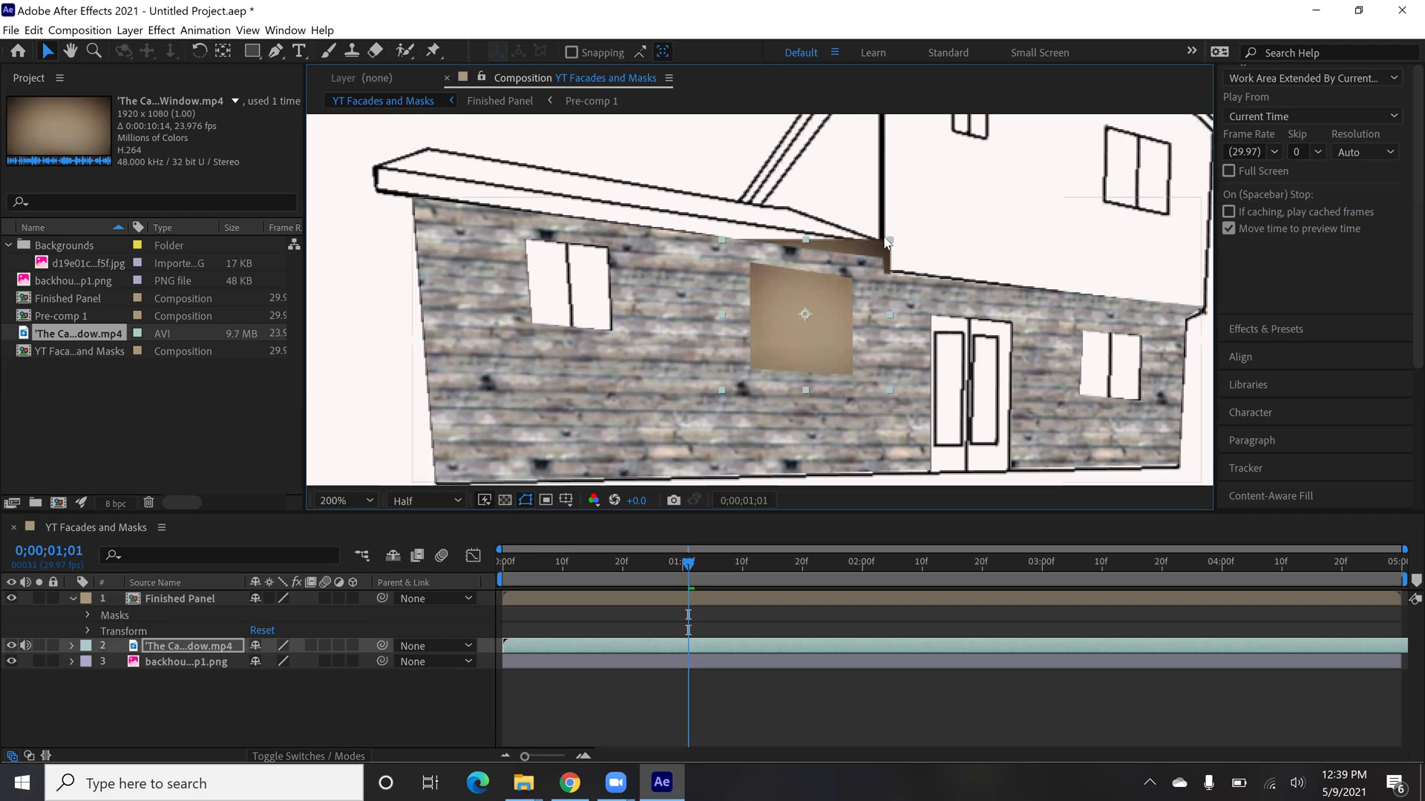
left_click_drag(817, 339, 812, 347)
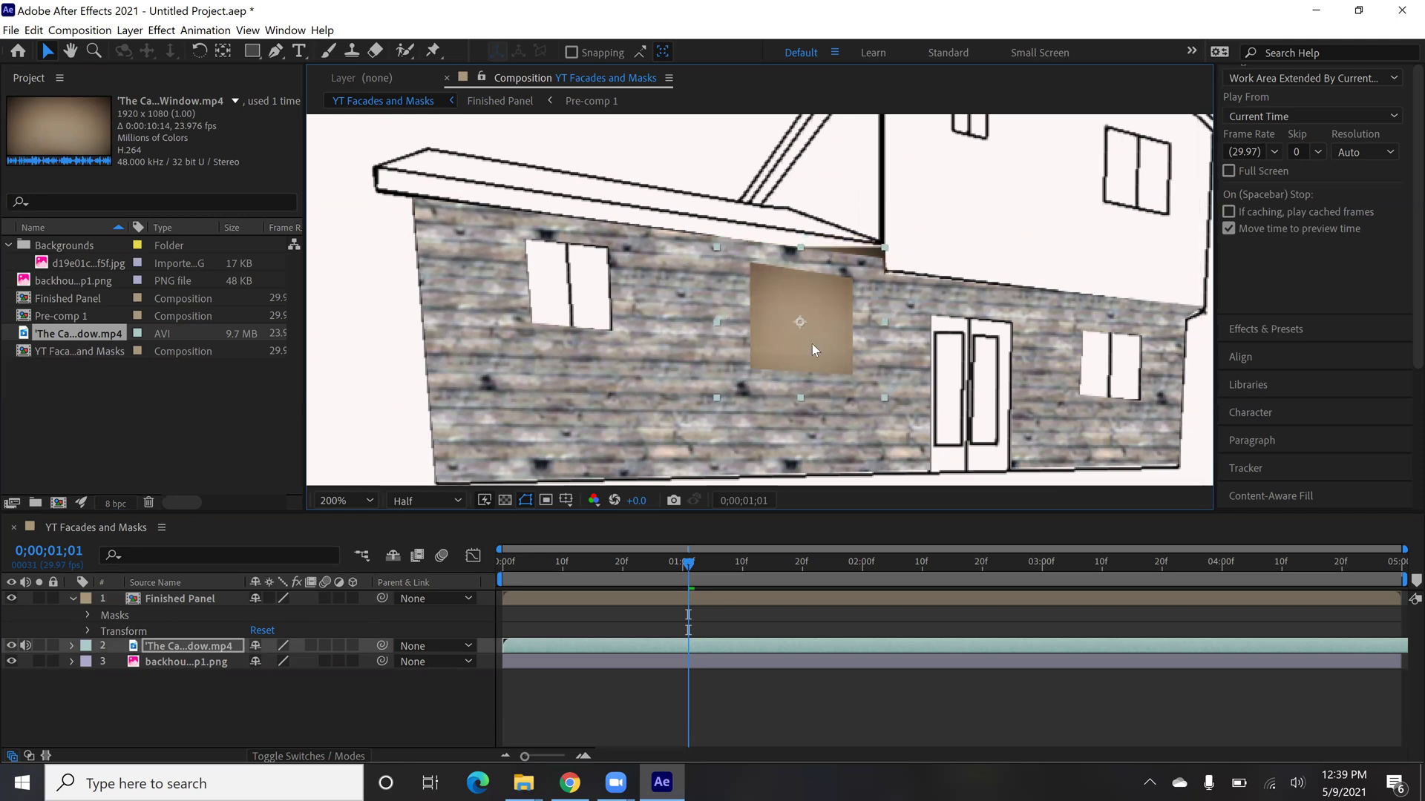
Step: Scrub to 0;00;04;20 where the lantern-carrying figure appears, then collapse the Finished Panel layer
left_click(864, 572)
left_click(985, 565)
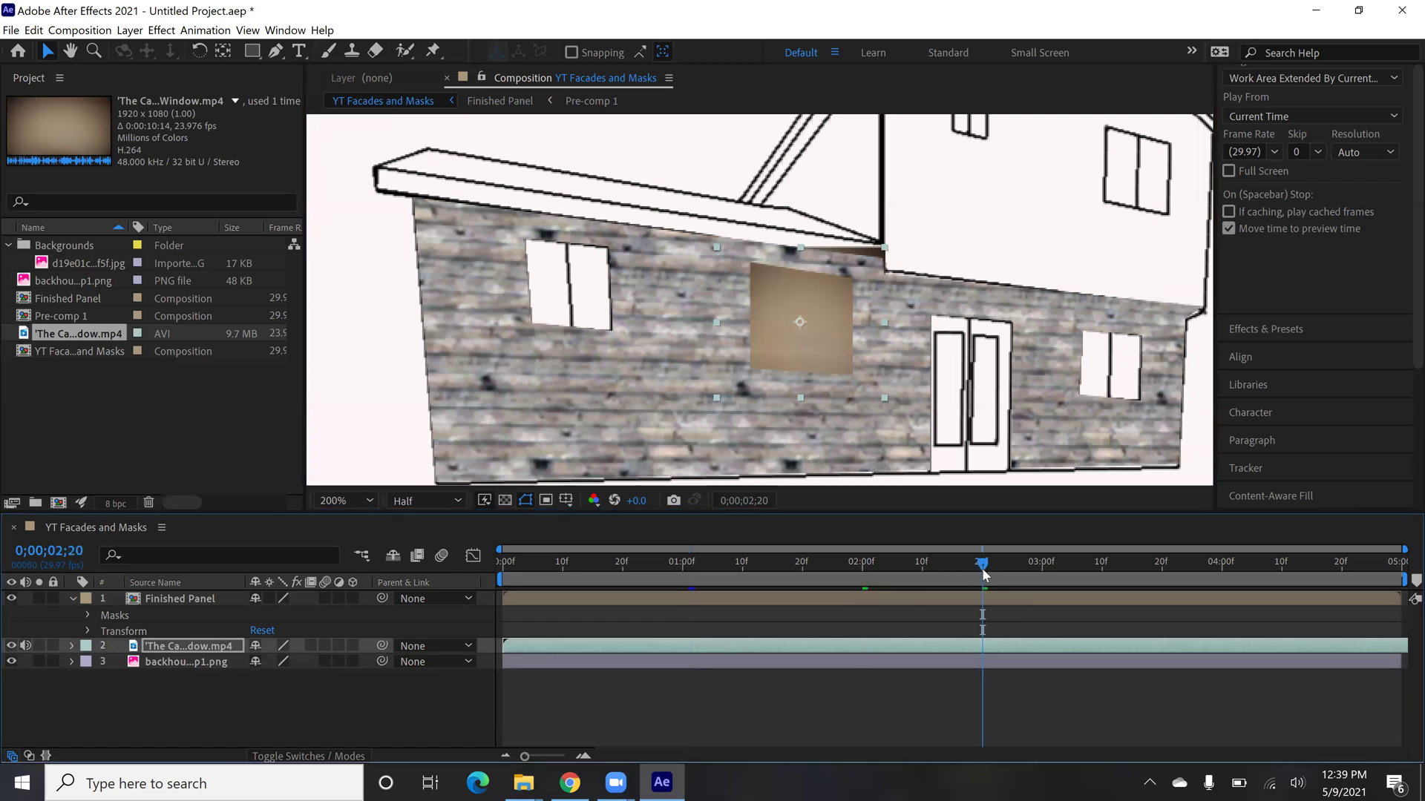
left_click(1079, 567)
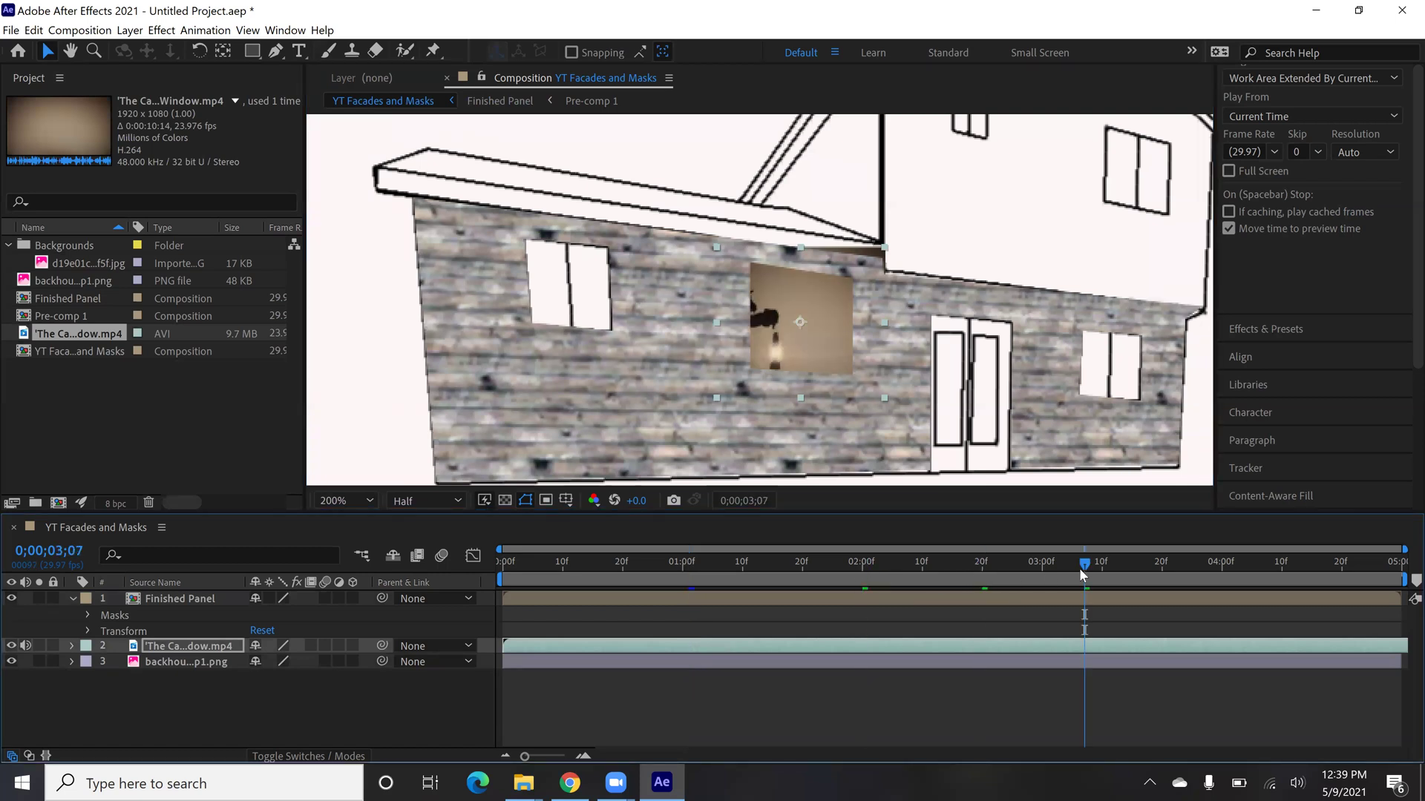
left_click(1167, 568)
left_click(1254, 568)
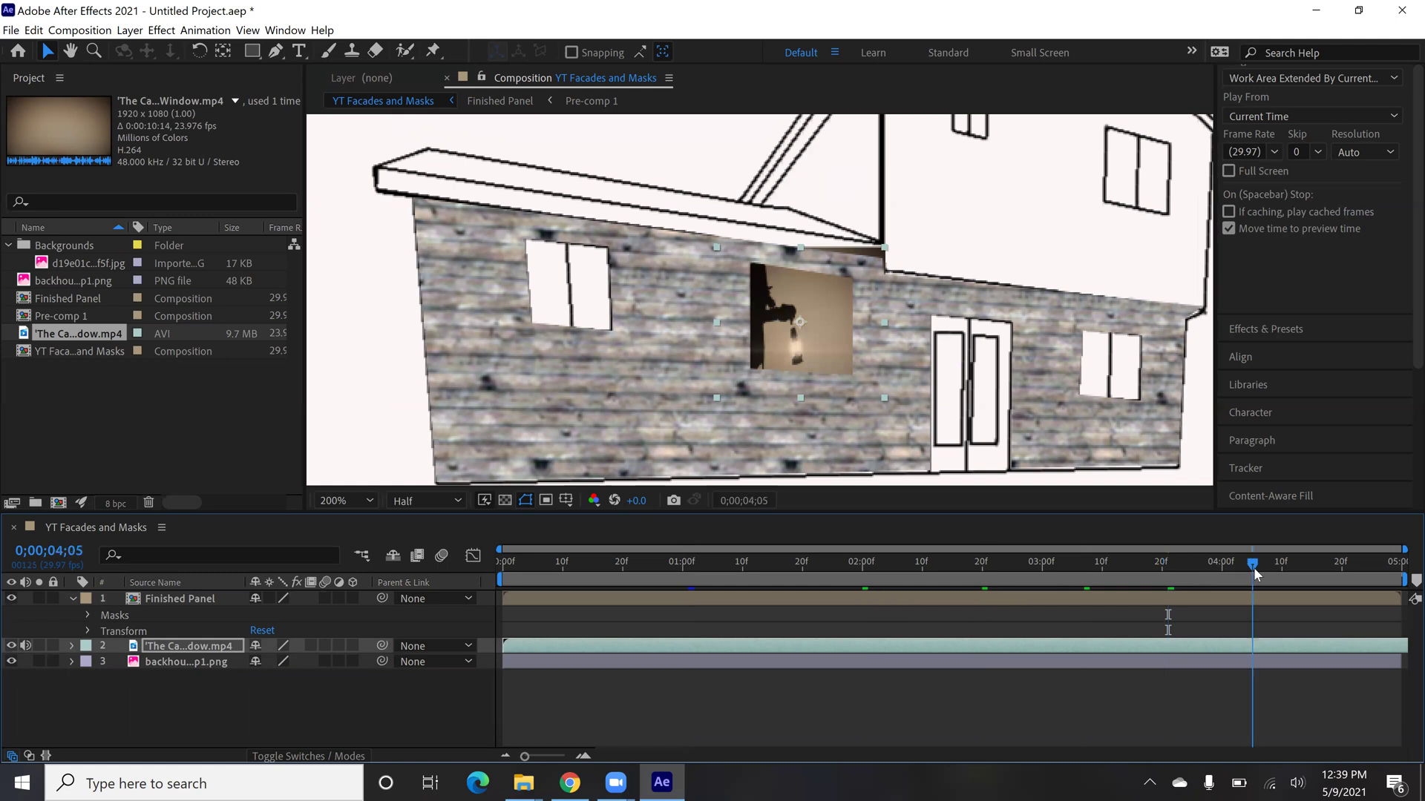
left_click(1307, 571)
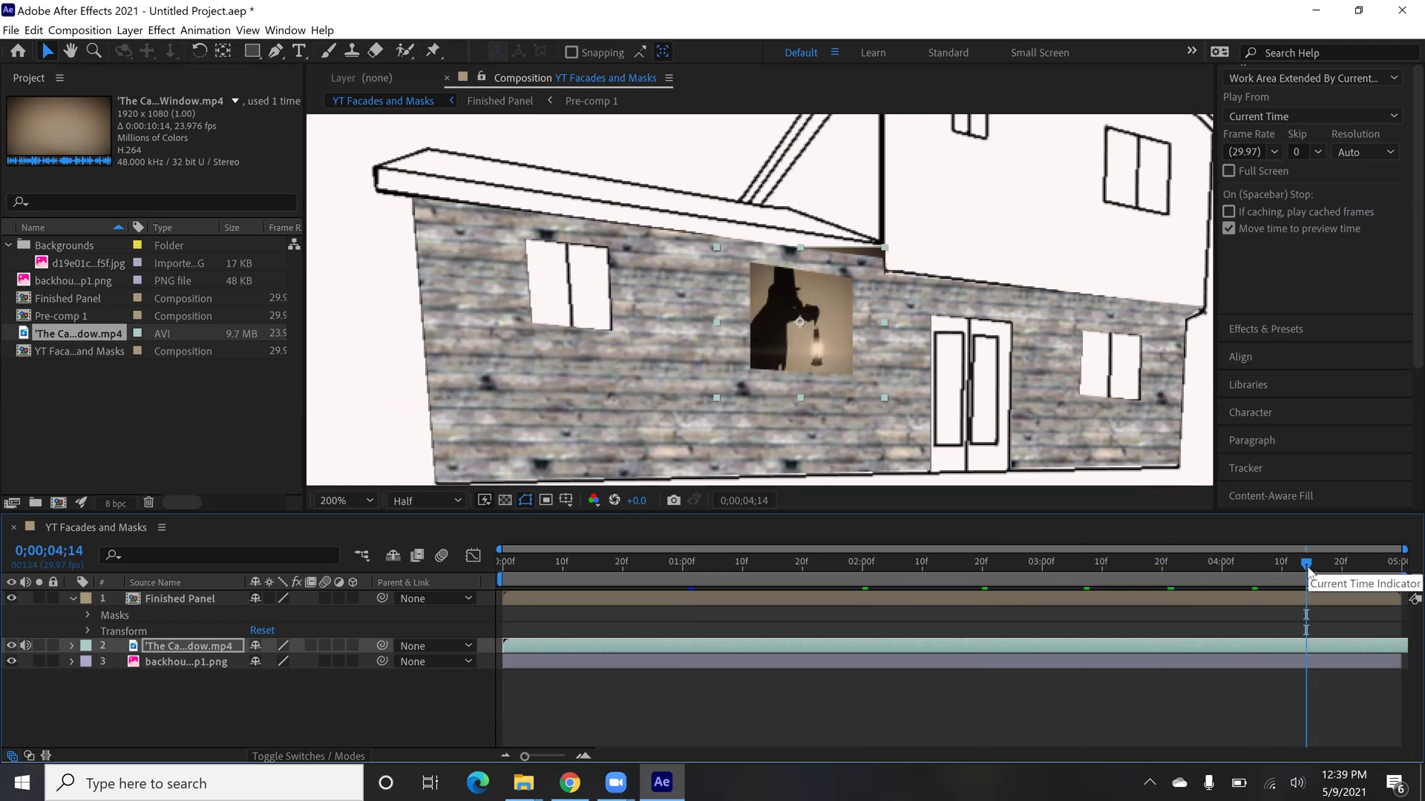
left_click(1341, 575)
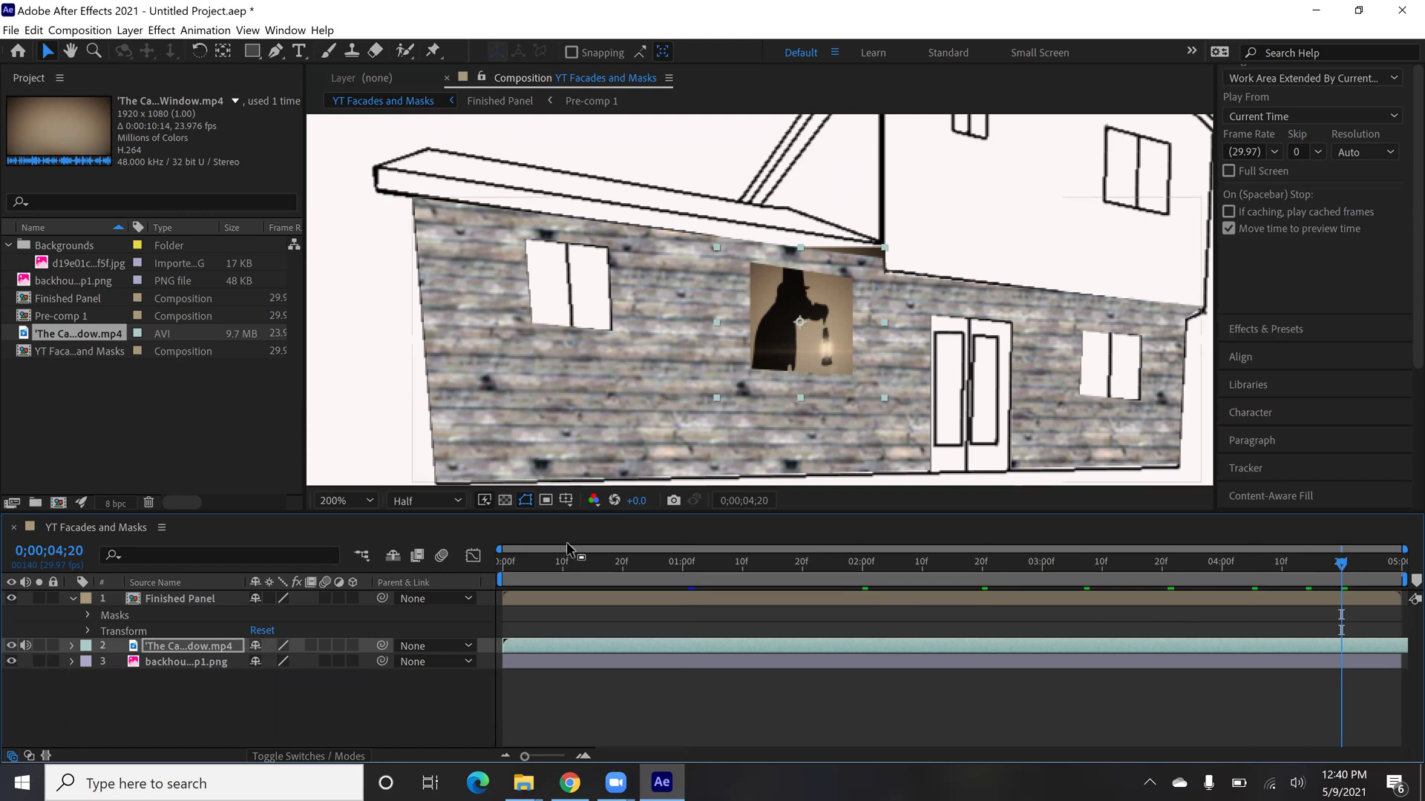
left_click(72, 598)
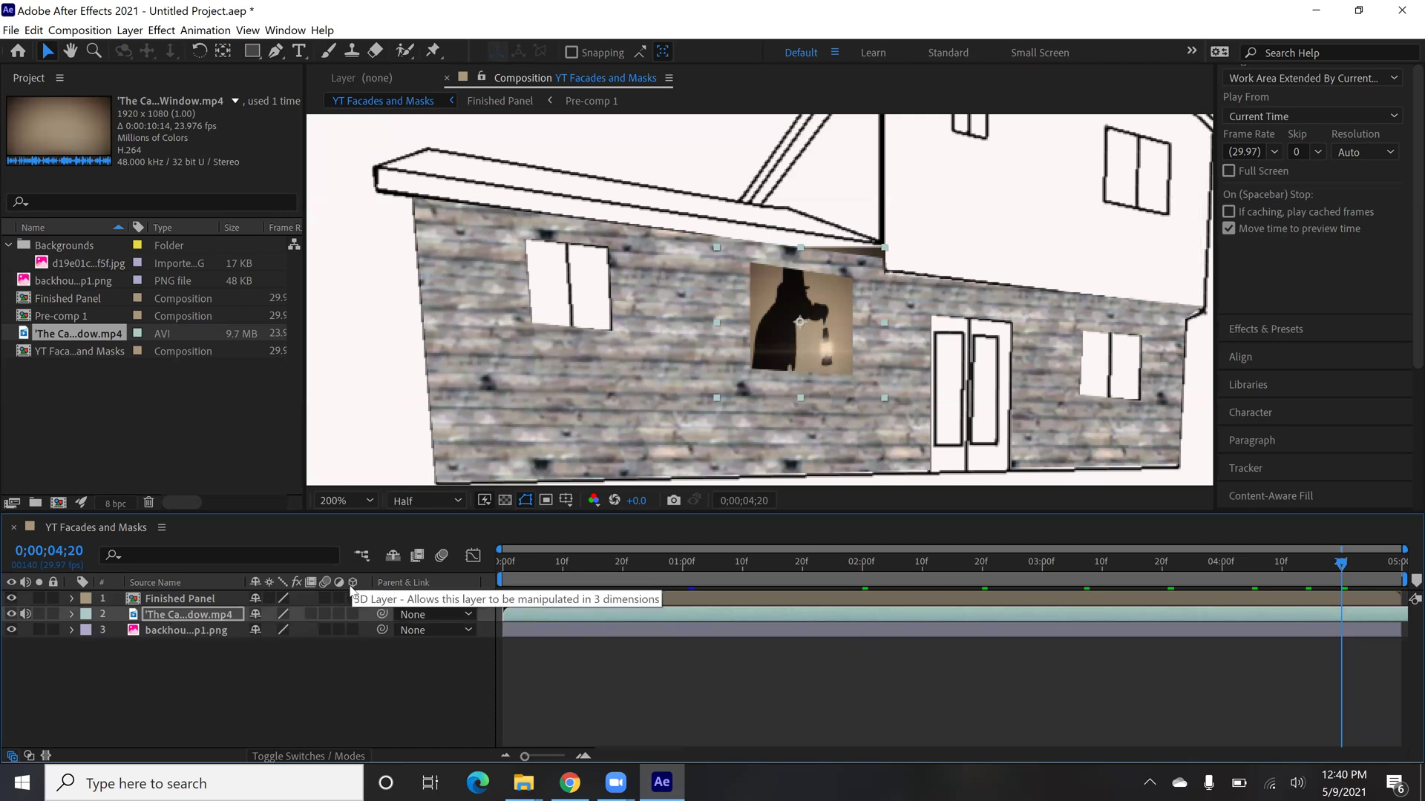
Step: Make the Caretaker clip a 3D layer and rotate it on Y and Z to match the wall's perspective
left_click(353, 616)
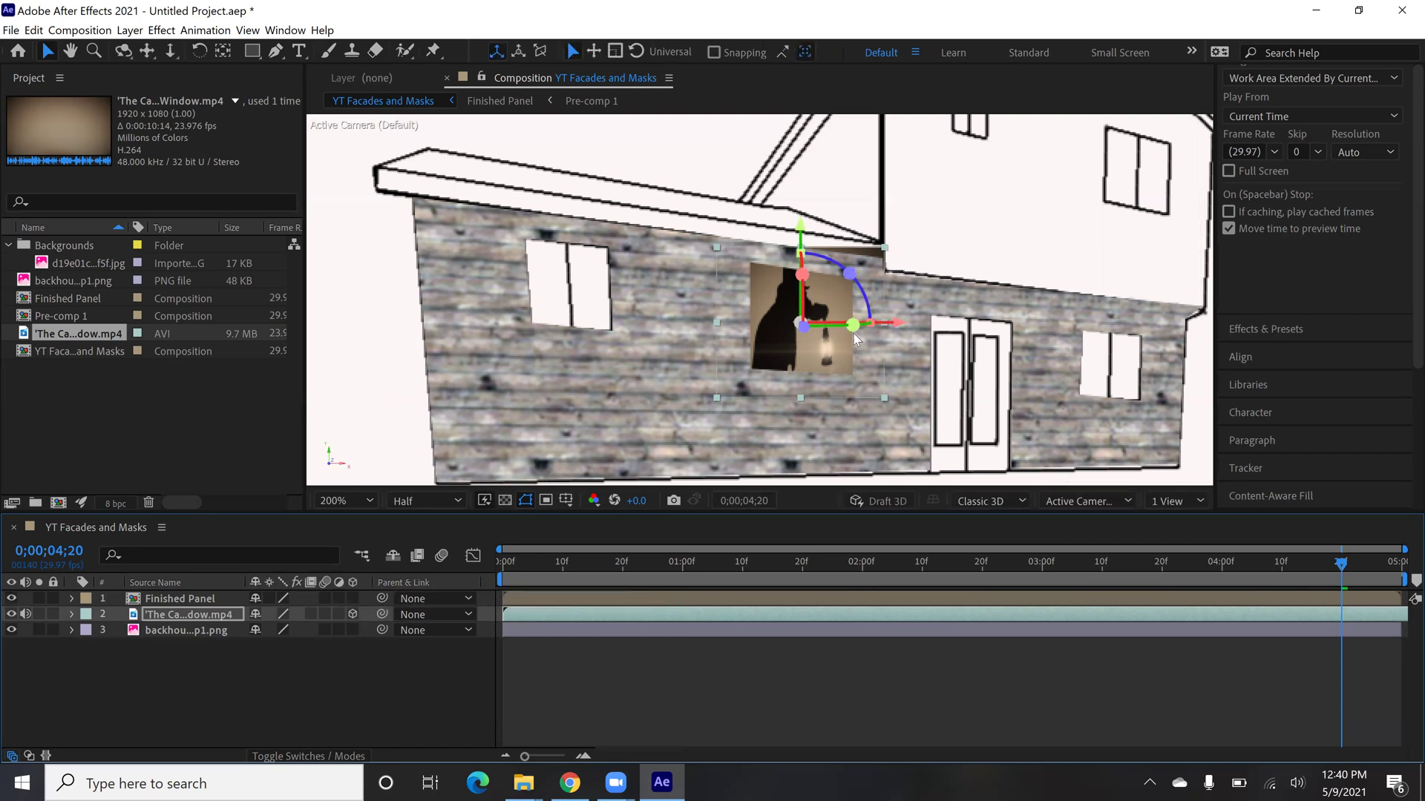
left_click_drag(853, 325, 878, 336)
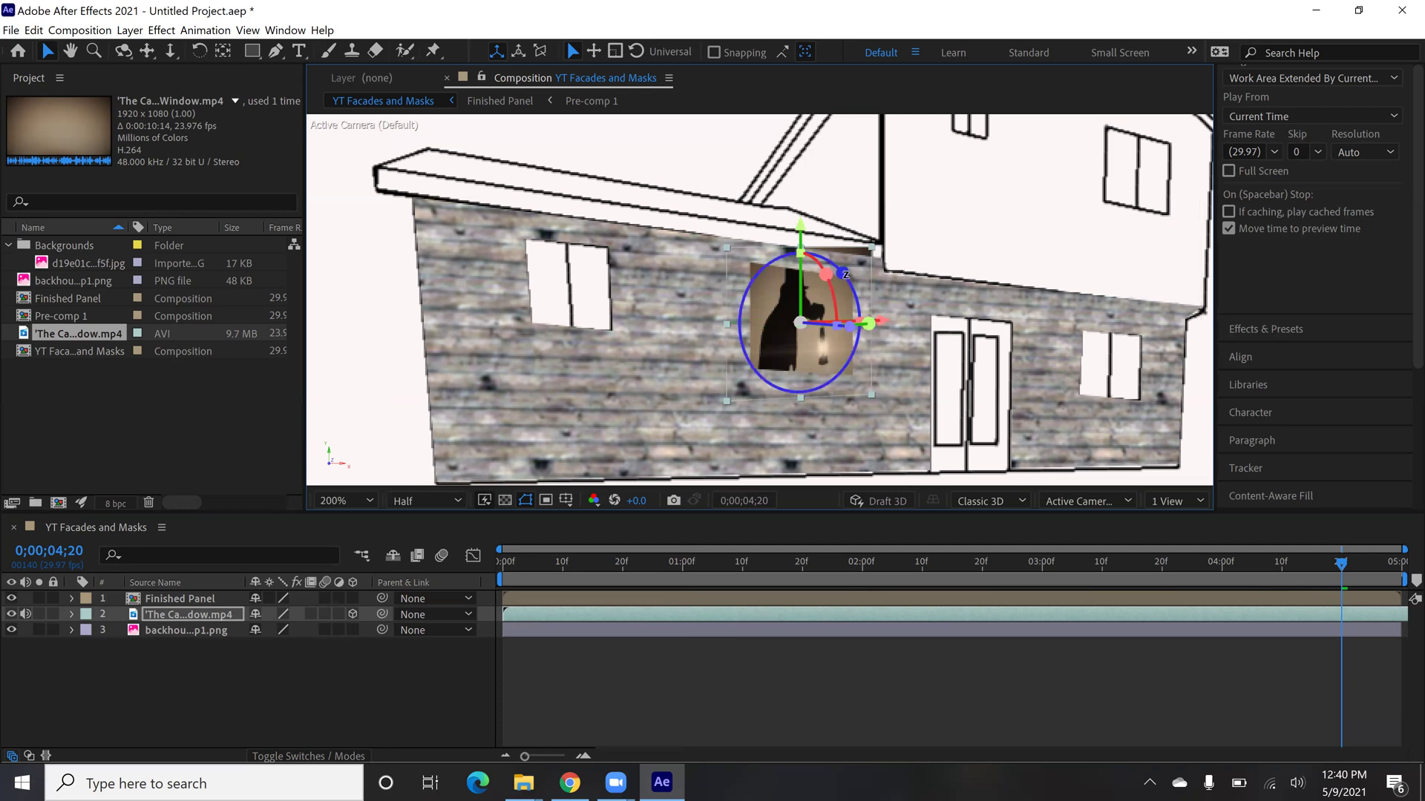
left_click_drag(843, 275, 846, 282)
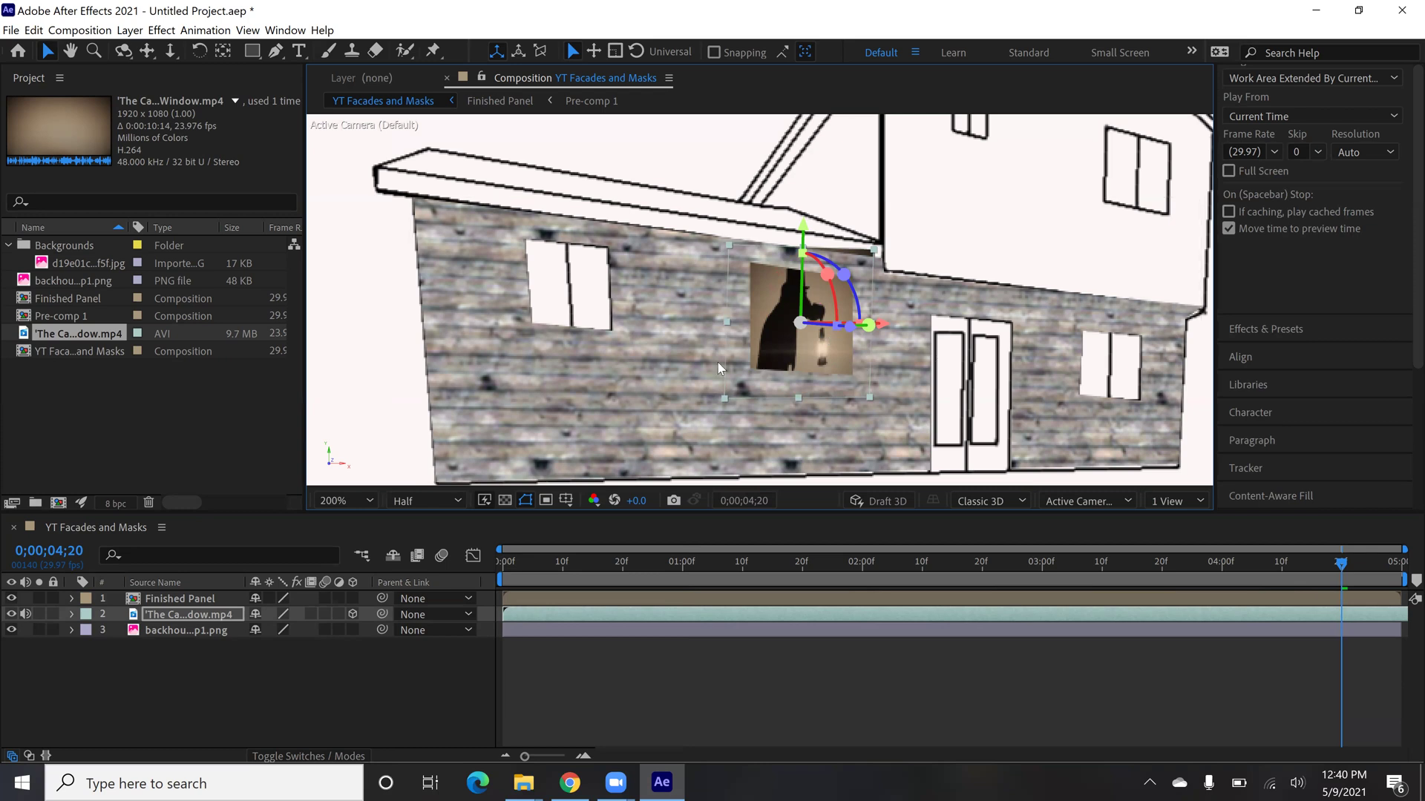
left_click(636, 403)
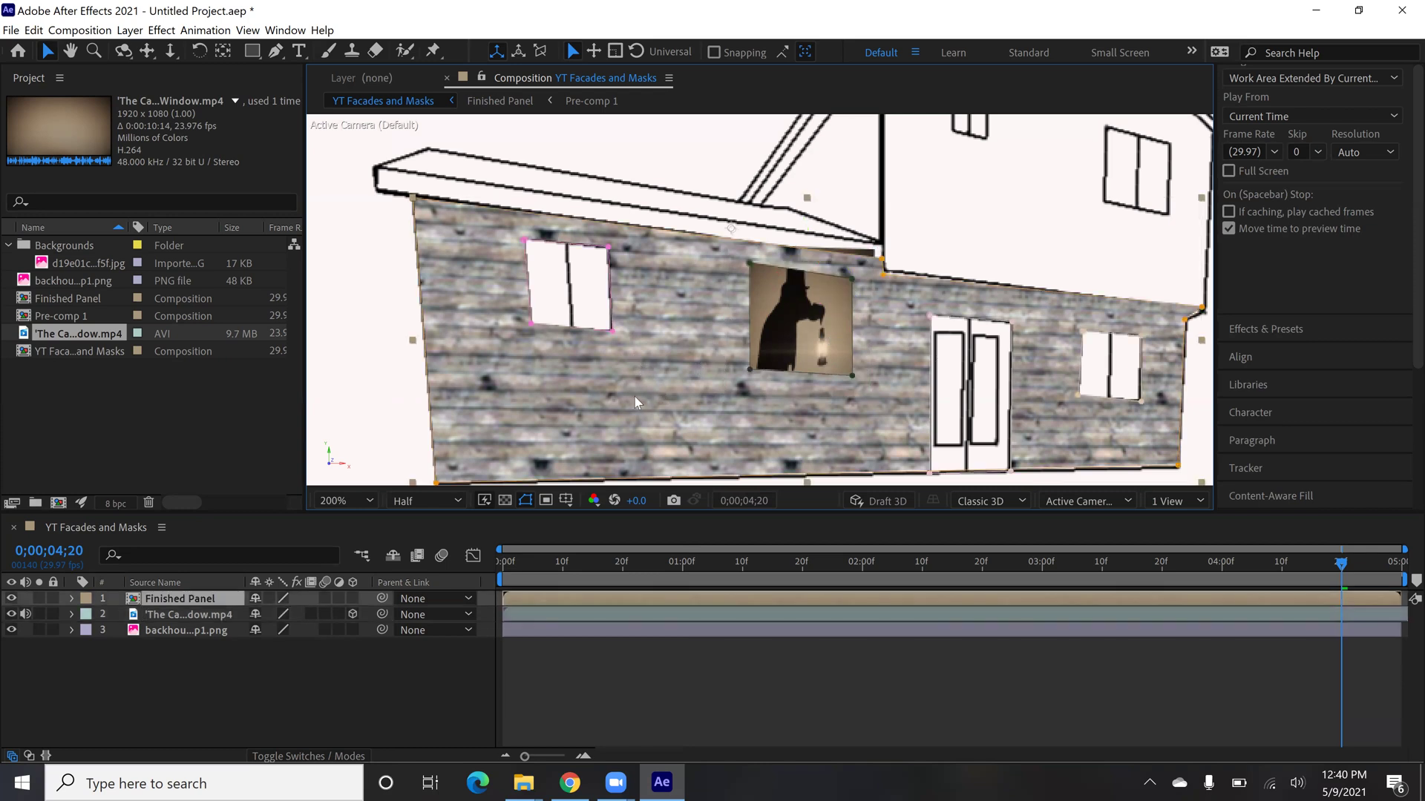
key("slash")
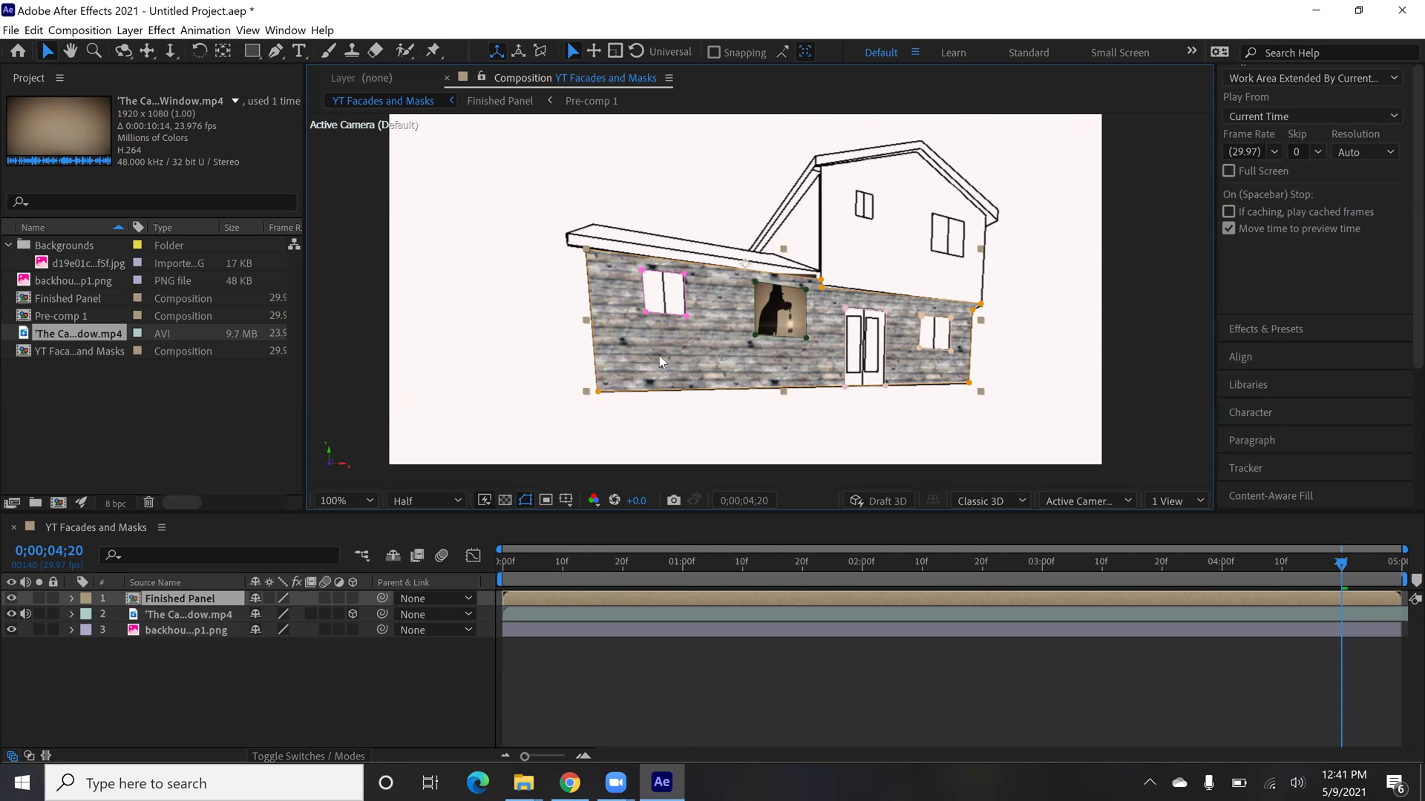
Step: In Chrome, play the Baird Manor 2020 video full screen and seek ahead to 3:29
key("alt+Tab")
key("alt+Tab")
key("alt+Tab")
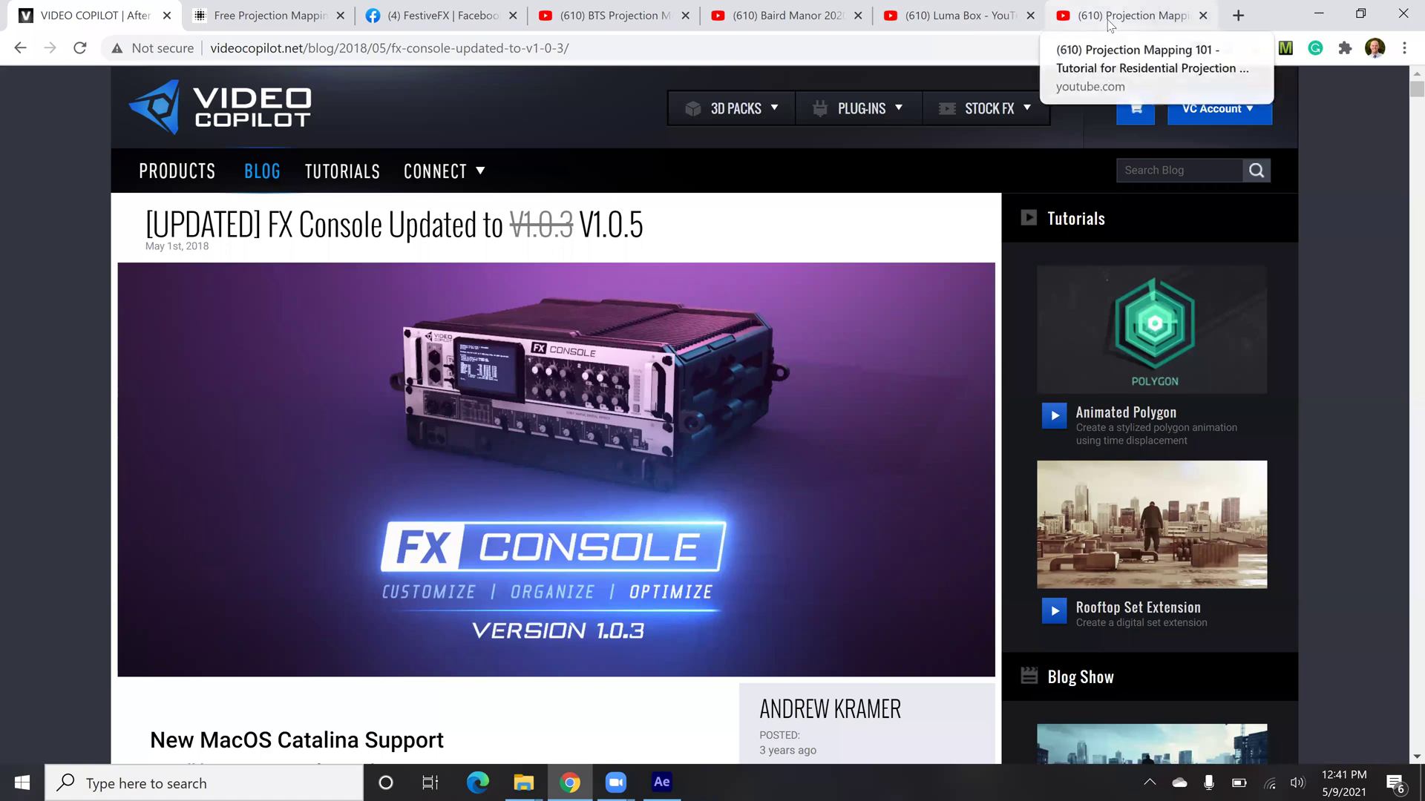
key("ctrl+Tab")
key("ctrl+Tab")
key("ctrl+Tab")
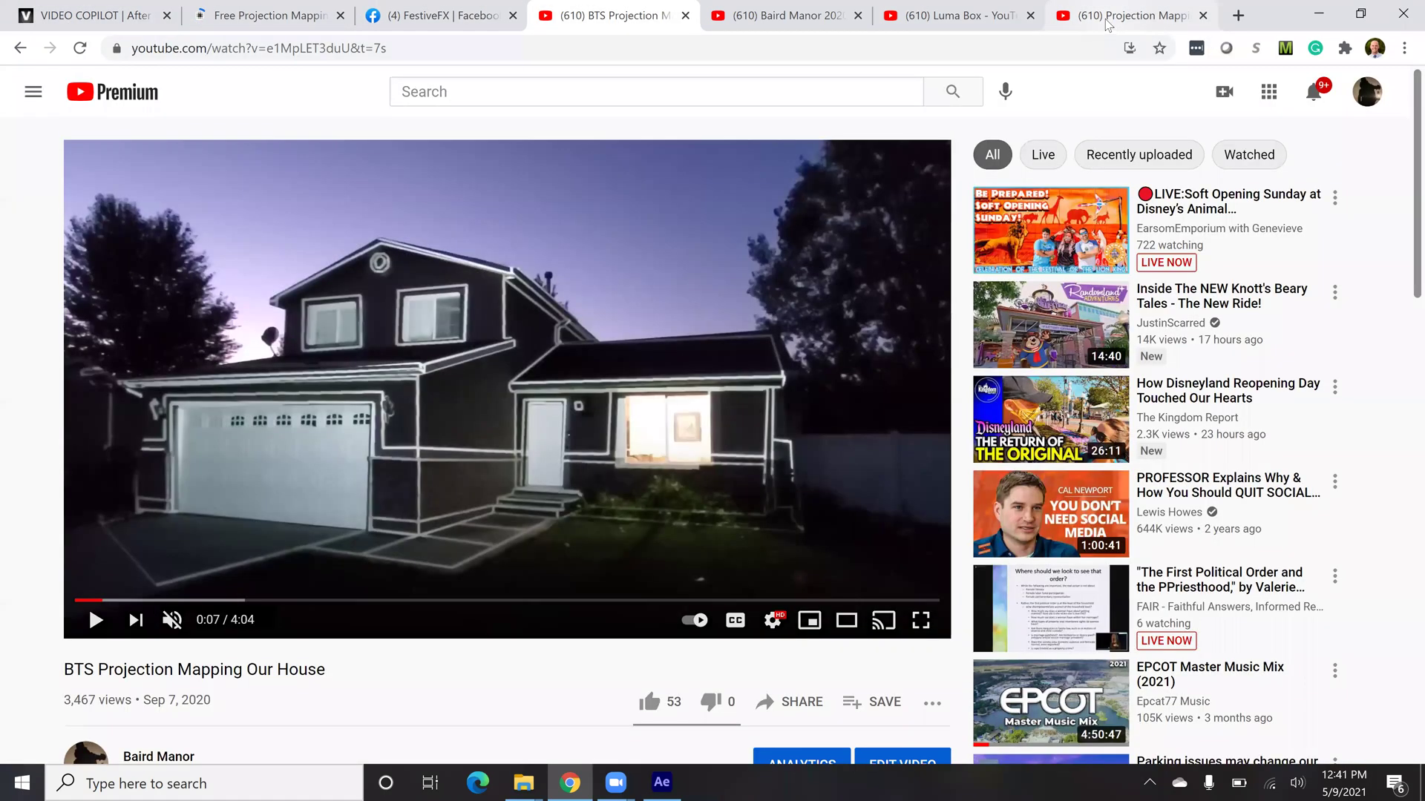
key("ctrl+Tab")
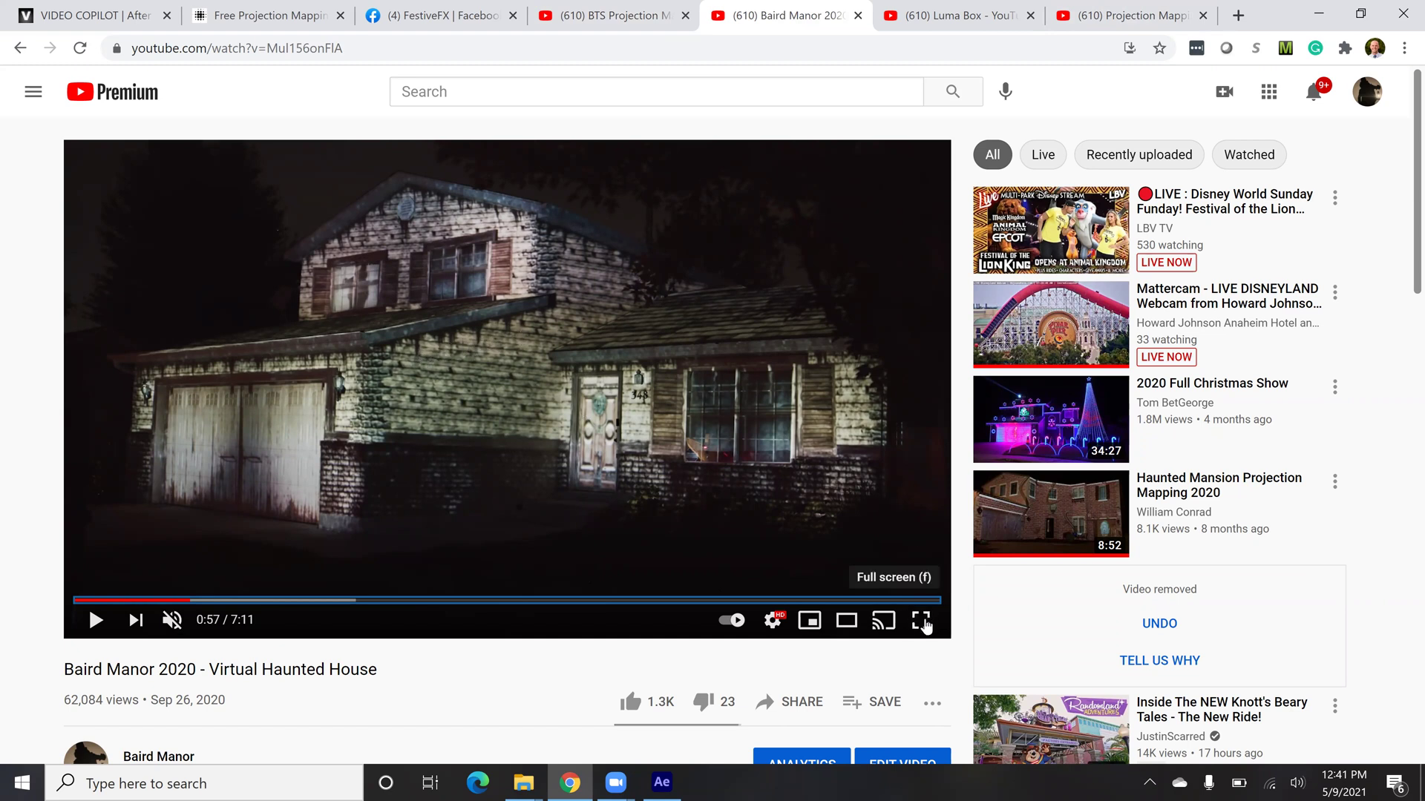
left_click(921, 622)
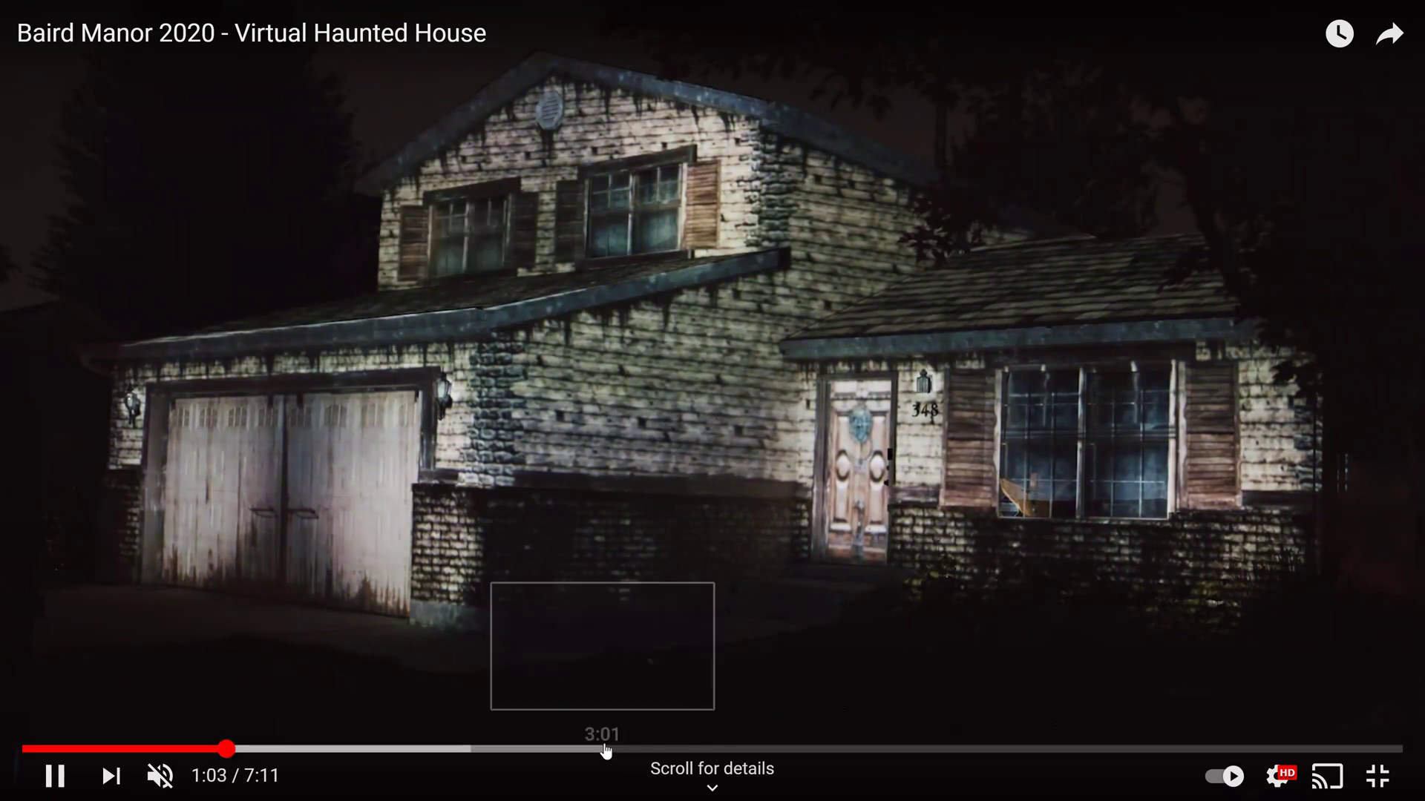
left_click(694, 750)
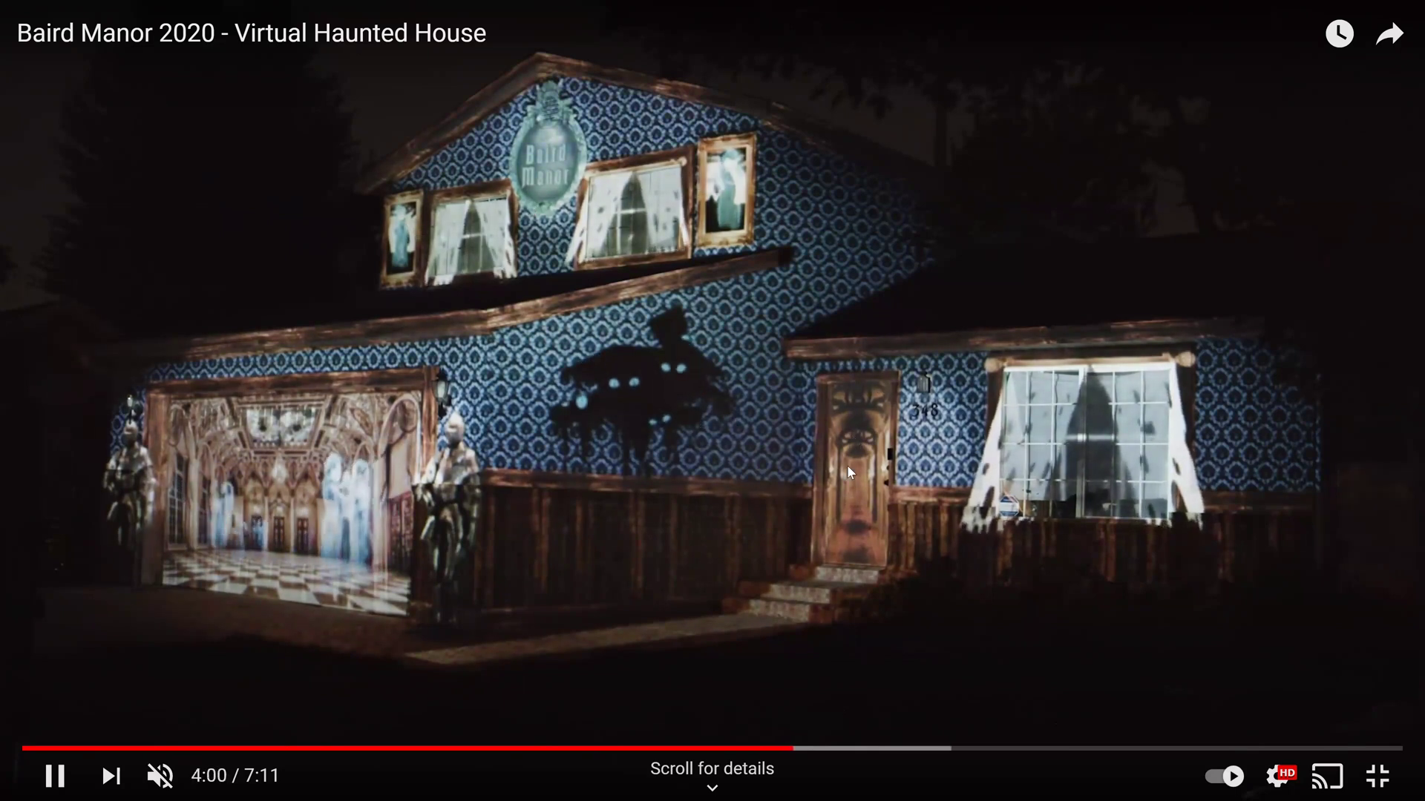
Step: Pause the Baird Manor video on the projection scene and switch away from Chrome
left_click(55, 776)
key("alt+Tab")
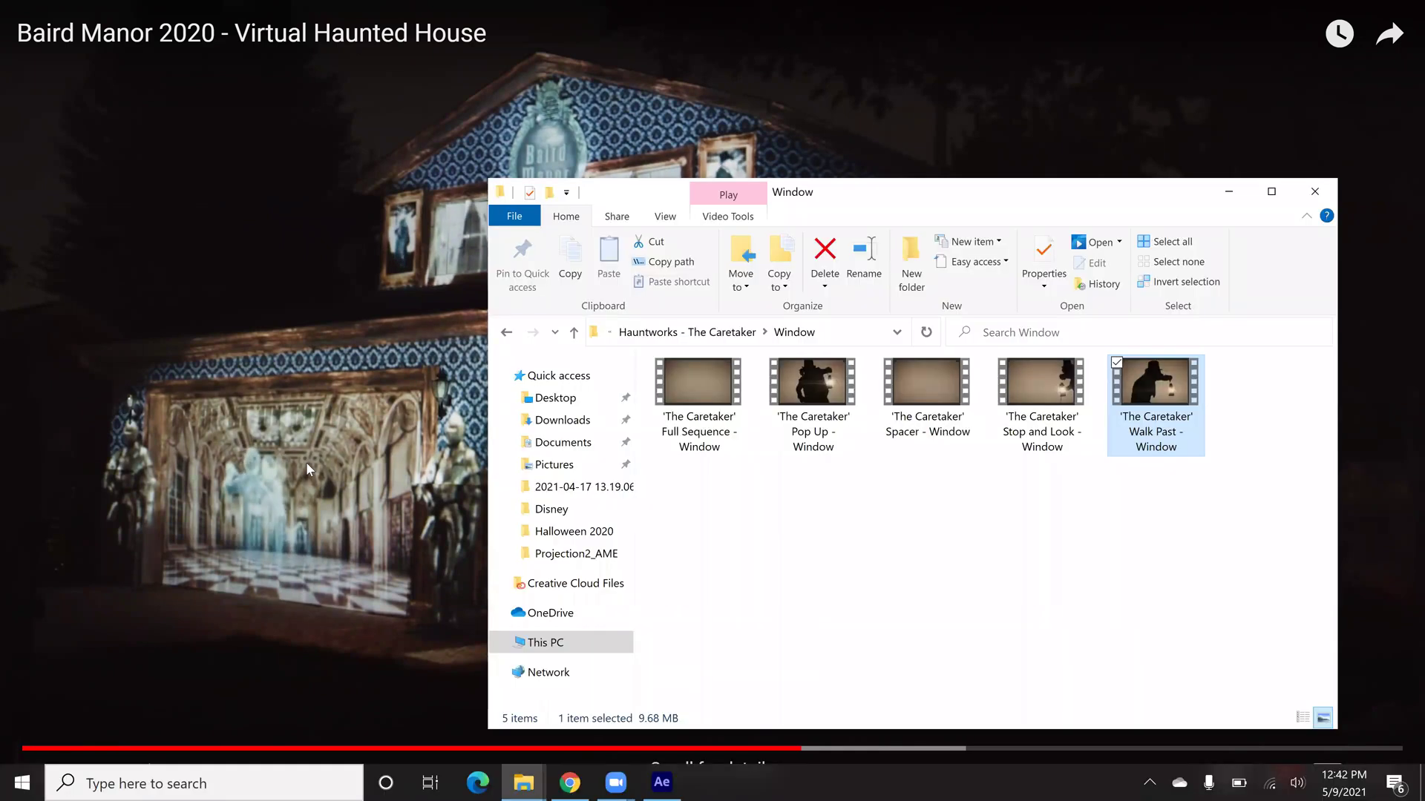
key("alt+Tab")
key("alt+Tab")
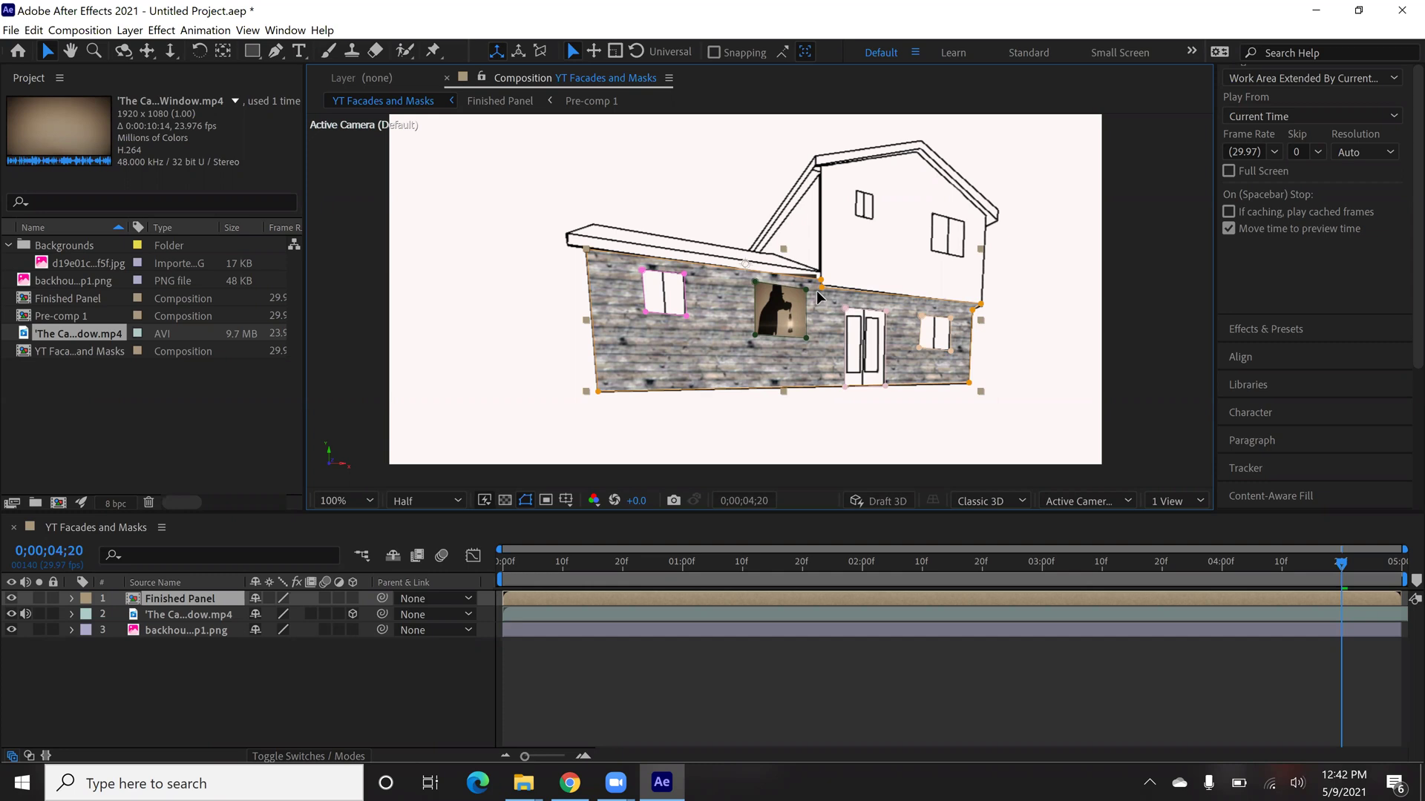
Step: Exit full screen, seek the YouTube video to 1:19, and return to After Effects
key("alt+Tab")
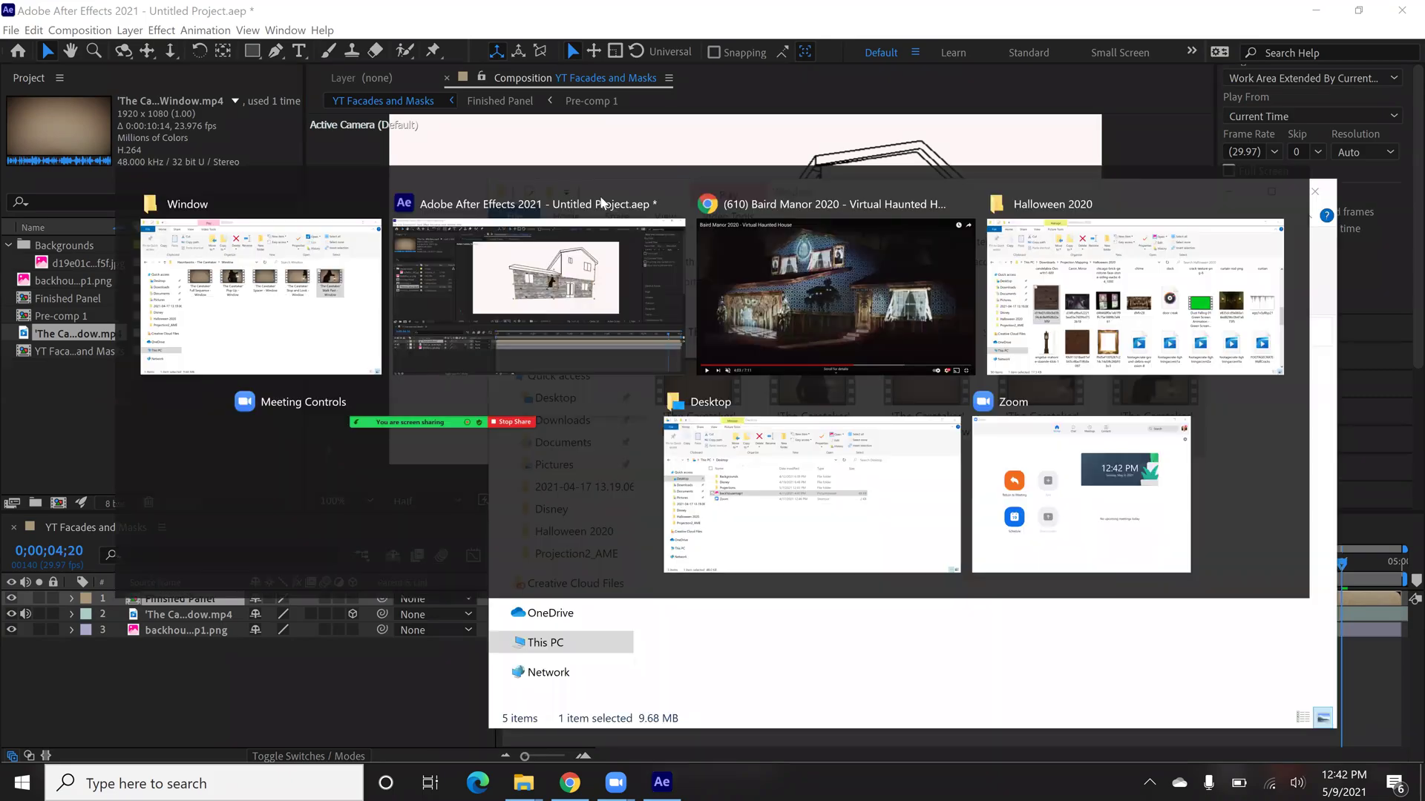
key("alt+Tab")
key("Escape")
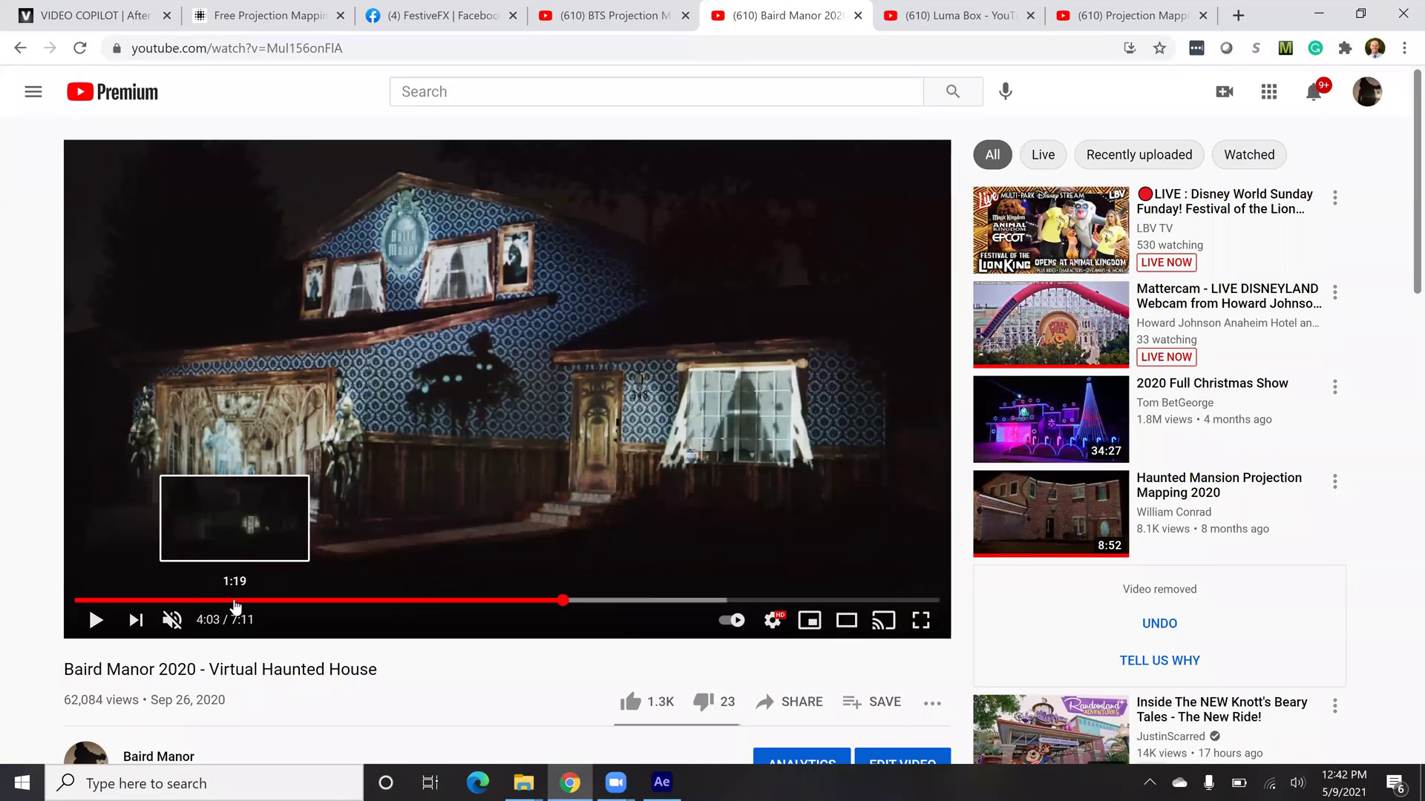
left_click(234, 600)
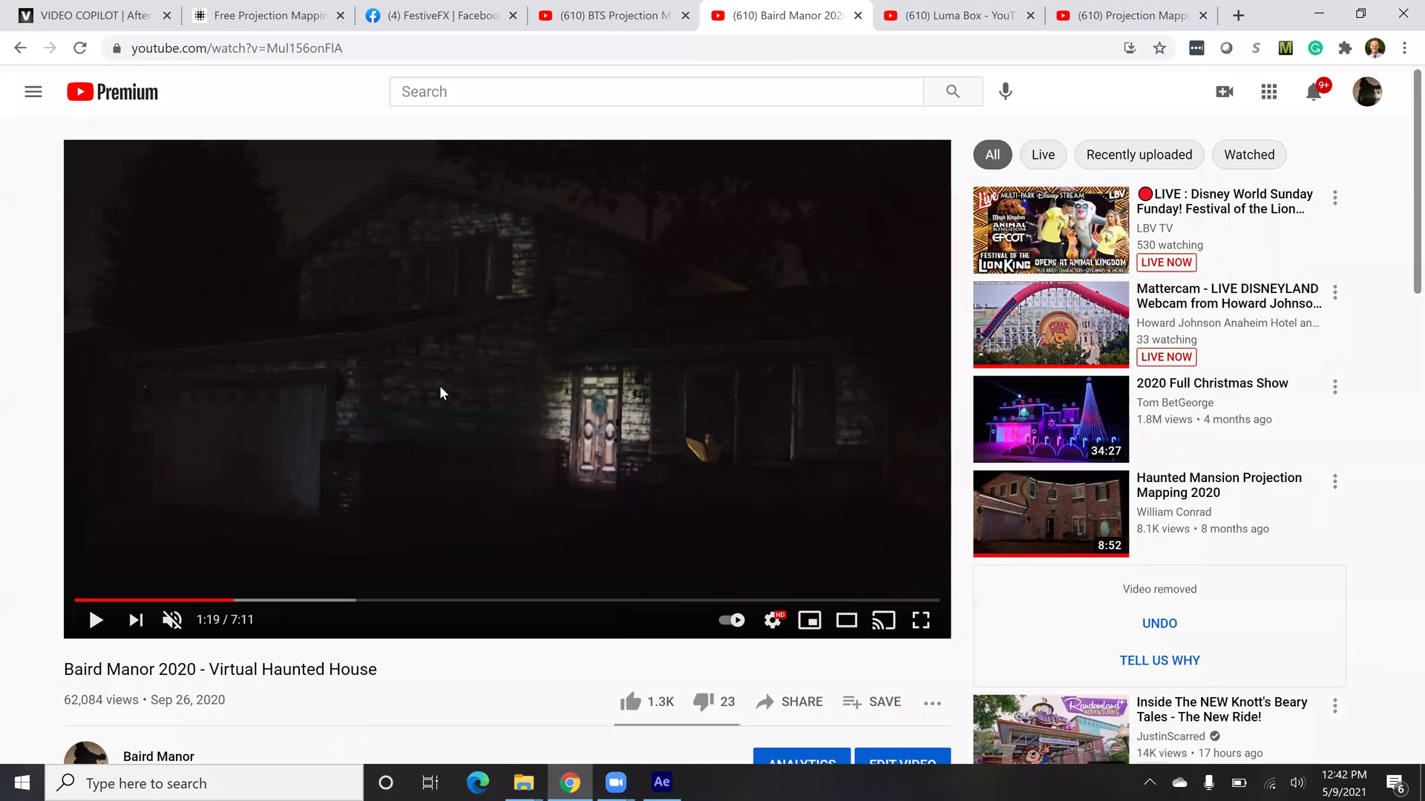
key("alt+Tab")
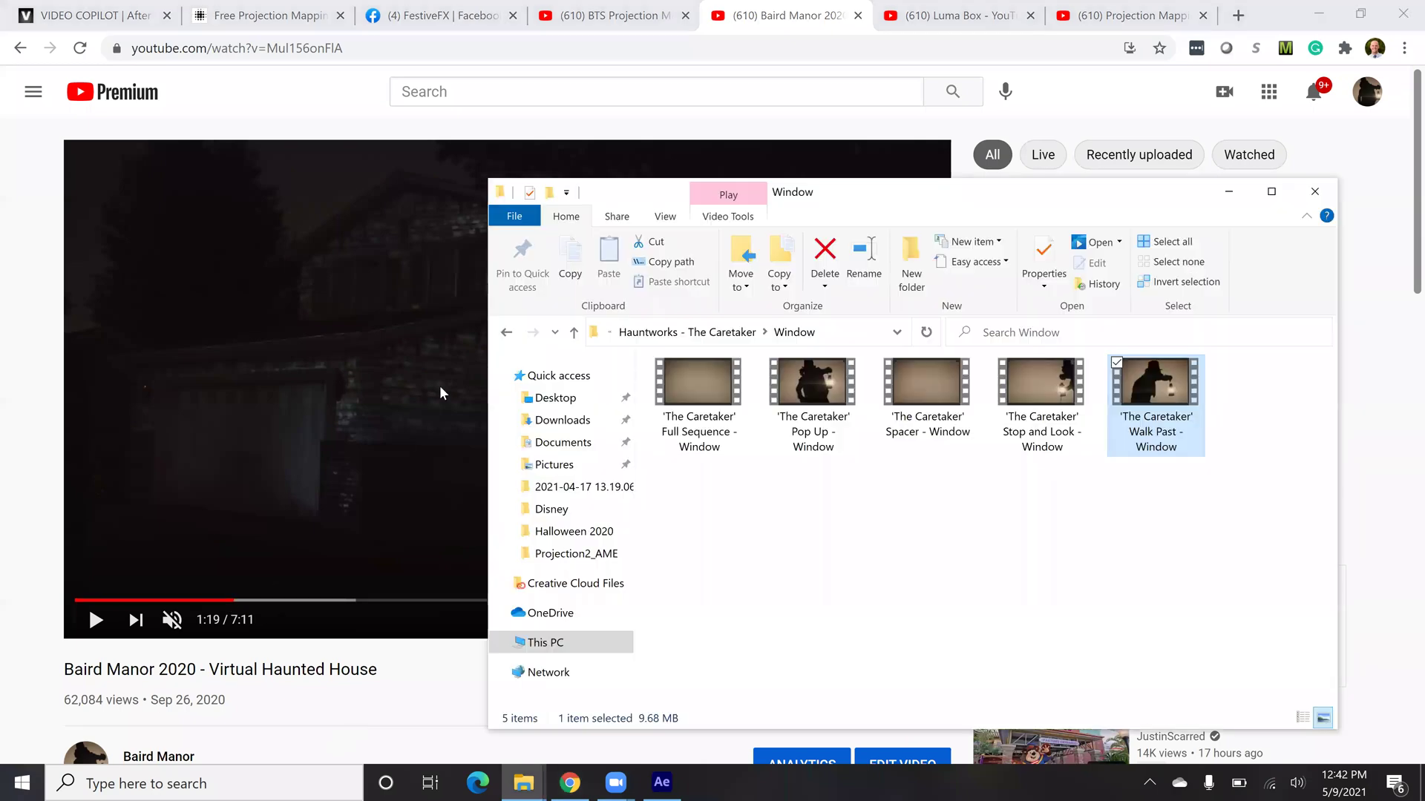
key("alt+Tab")
key("alt+Tab")
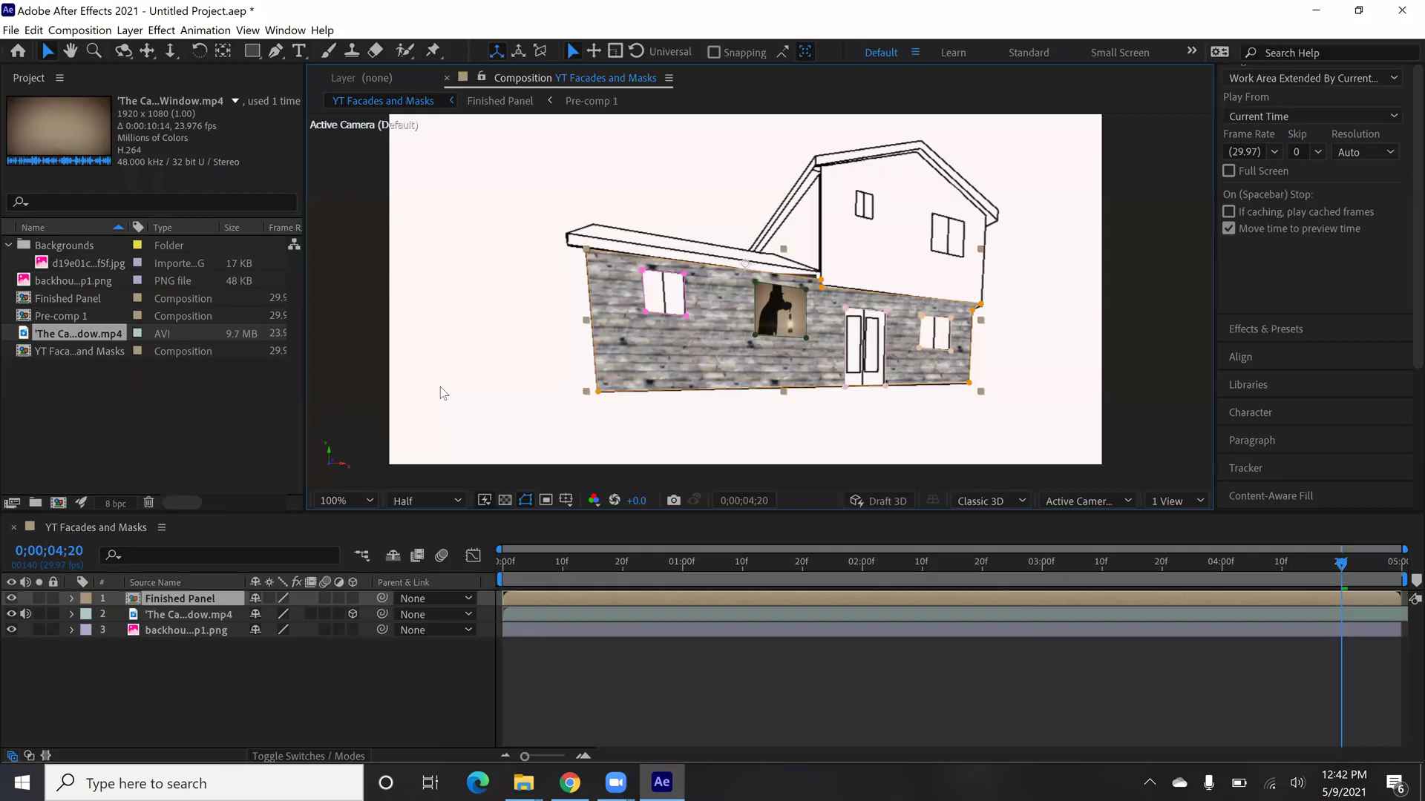